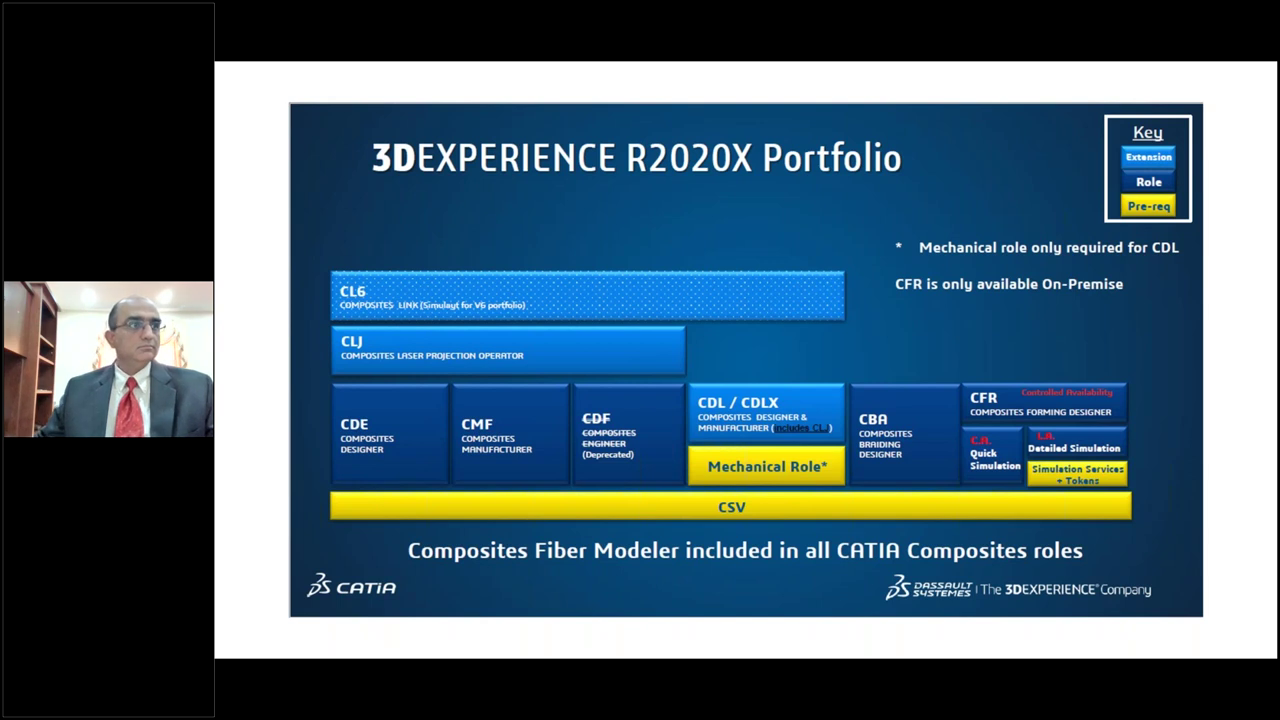
# - Advance from the R2020X Portfolio slide to the SolidXperience / Mecanica Solutions title slide
pyautogui.click(921, 161)
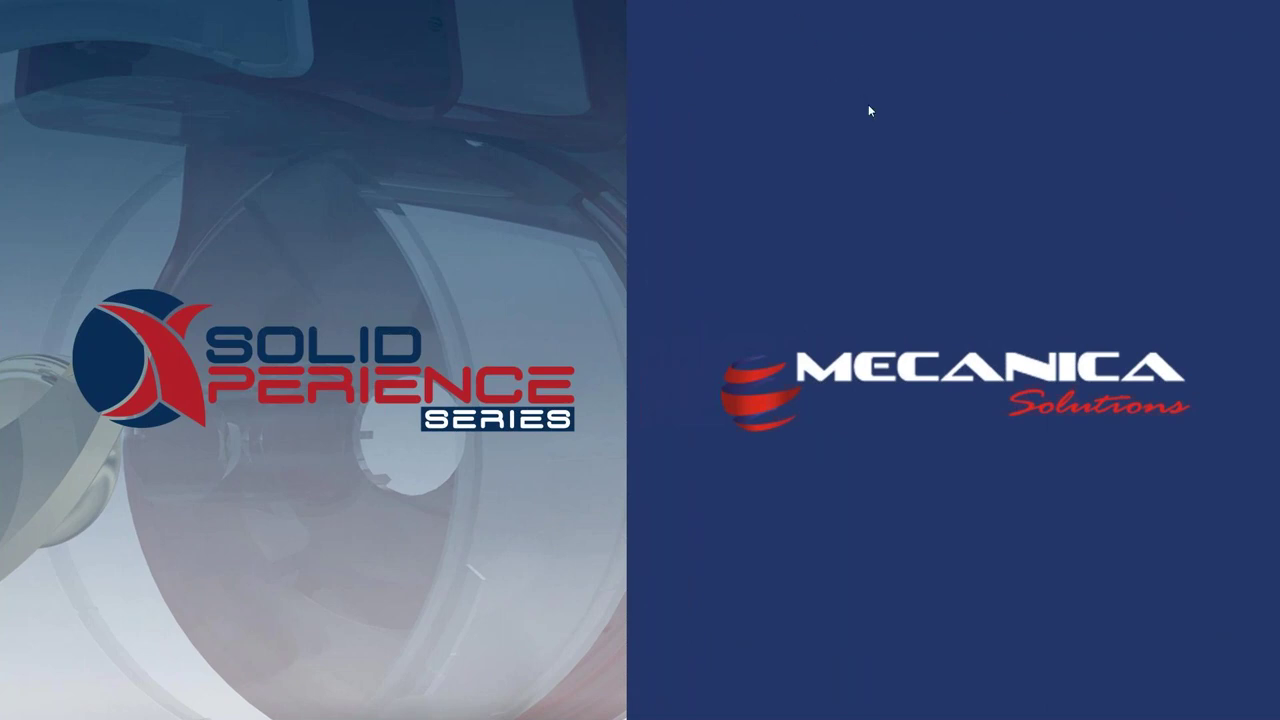
# - Return to the R2020X Portfolio slide, then advance to the Composites Design scalable approaches slide
pyautogui.press('Right')
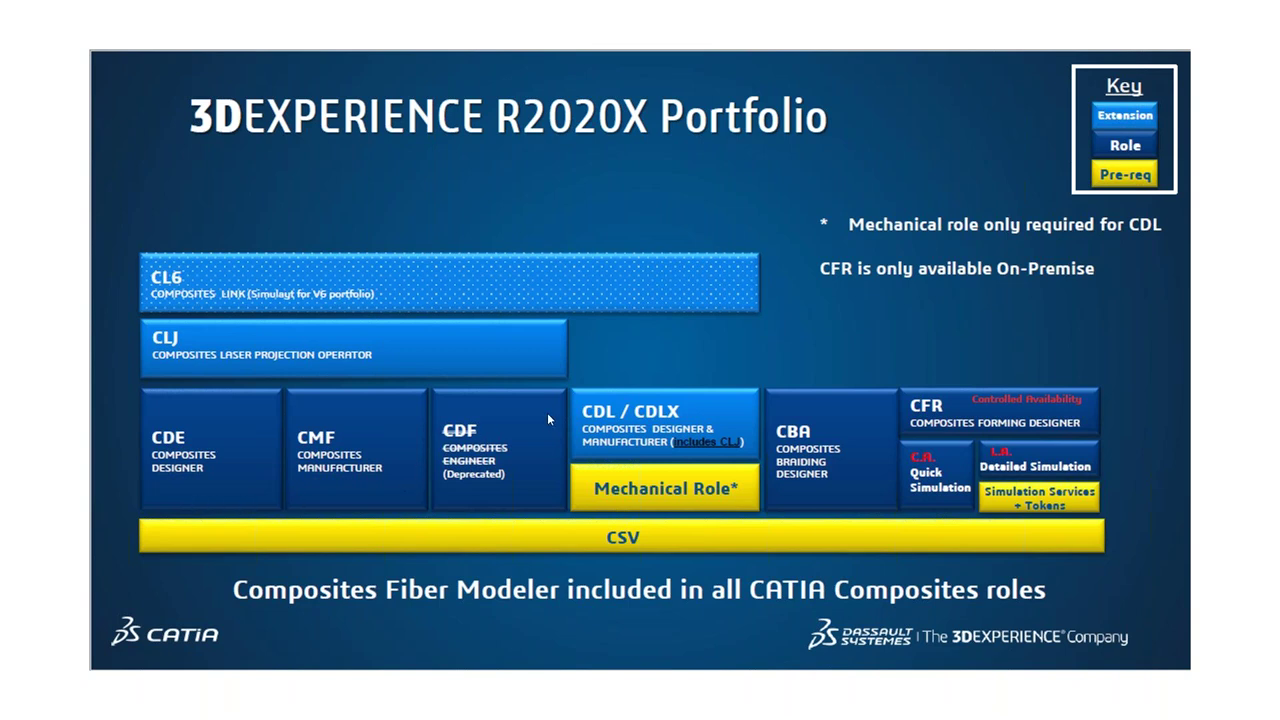
pyautogui.click(644, 439)
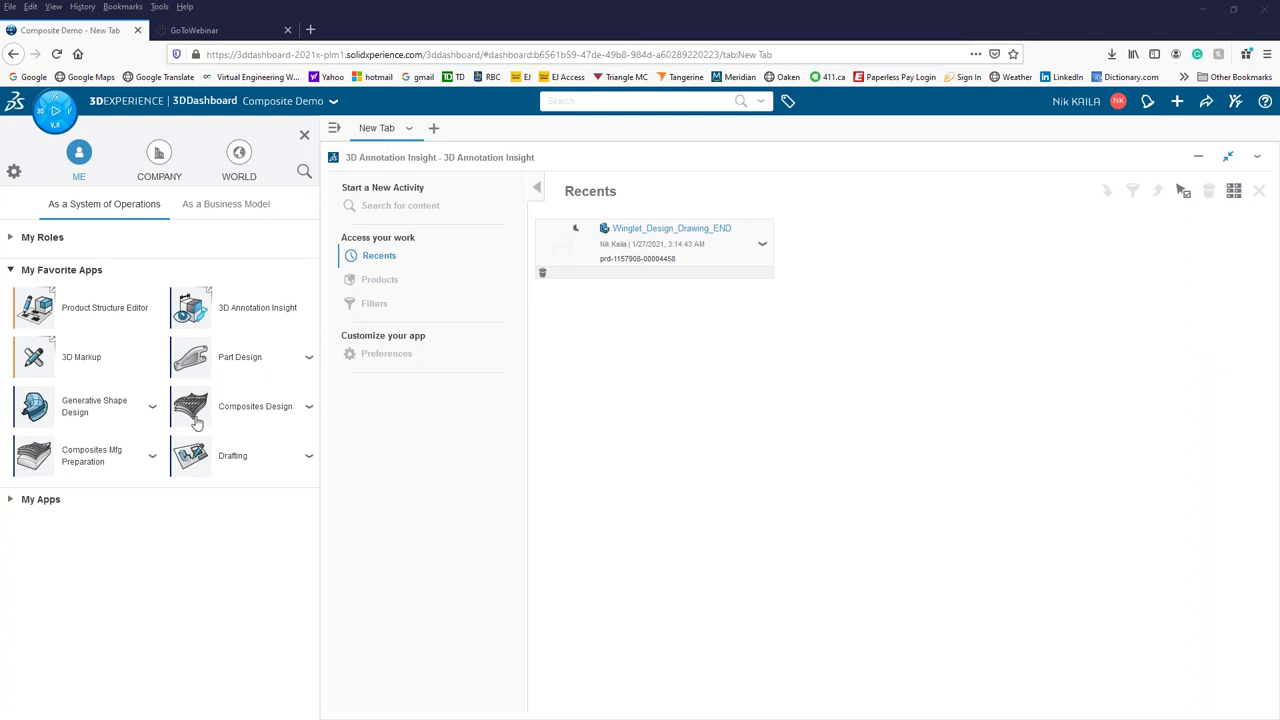
# - Browse the compass's roles, favorite apps and full app list on the Composite Demo dashboard
pyautogui.click(41, 115)
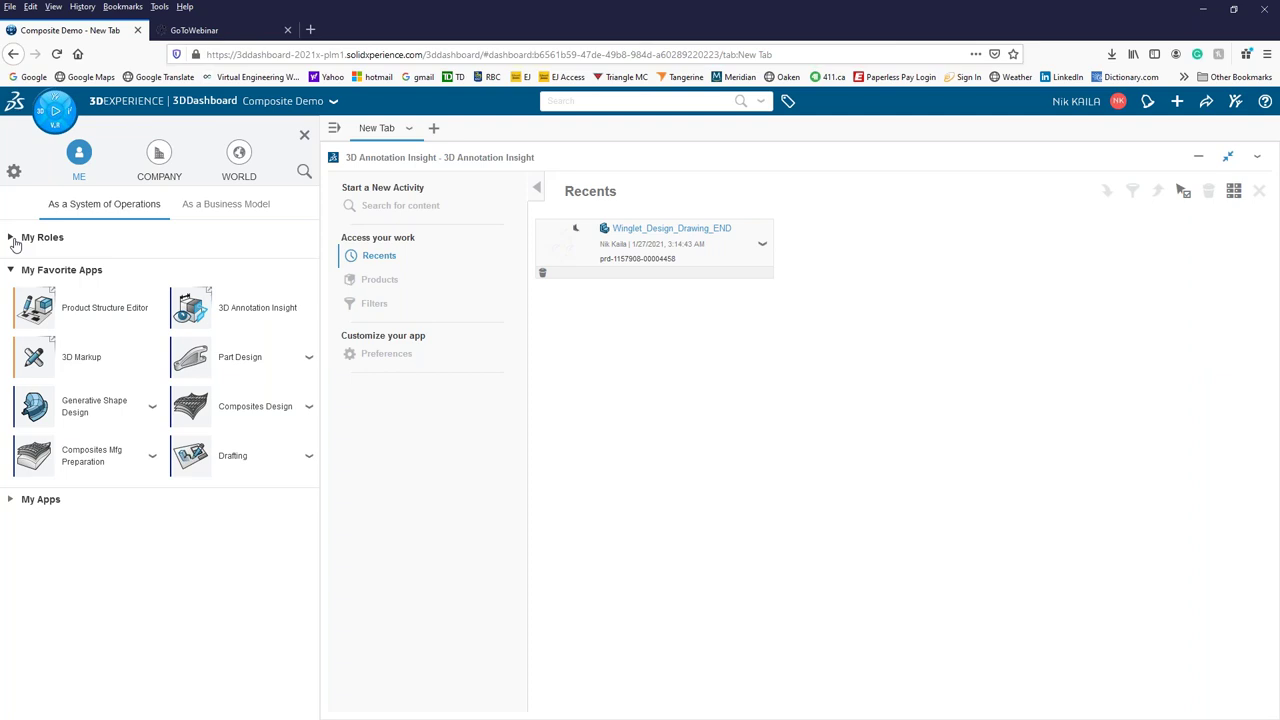
pyautogui.click(15, 240)
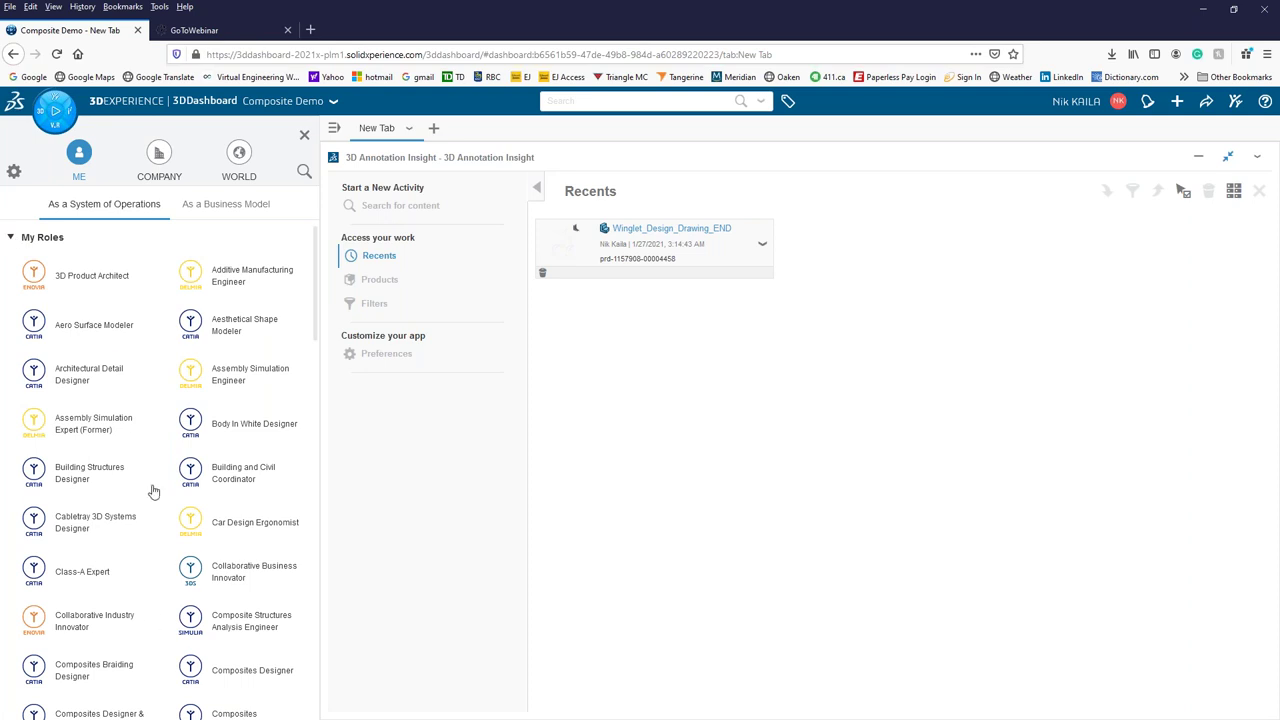
pyautogui.click(15, 242)
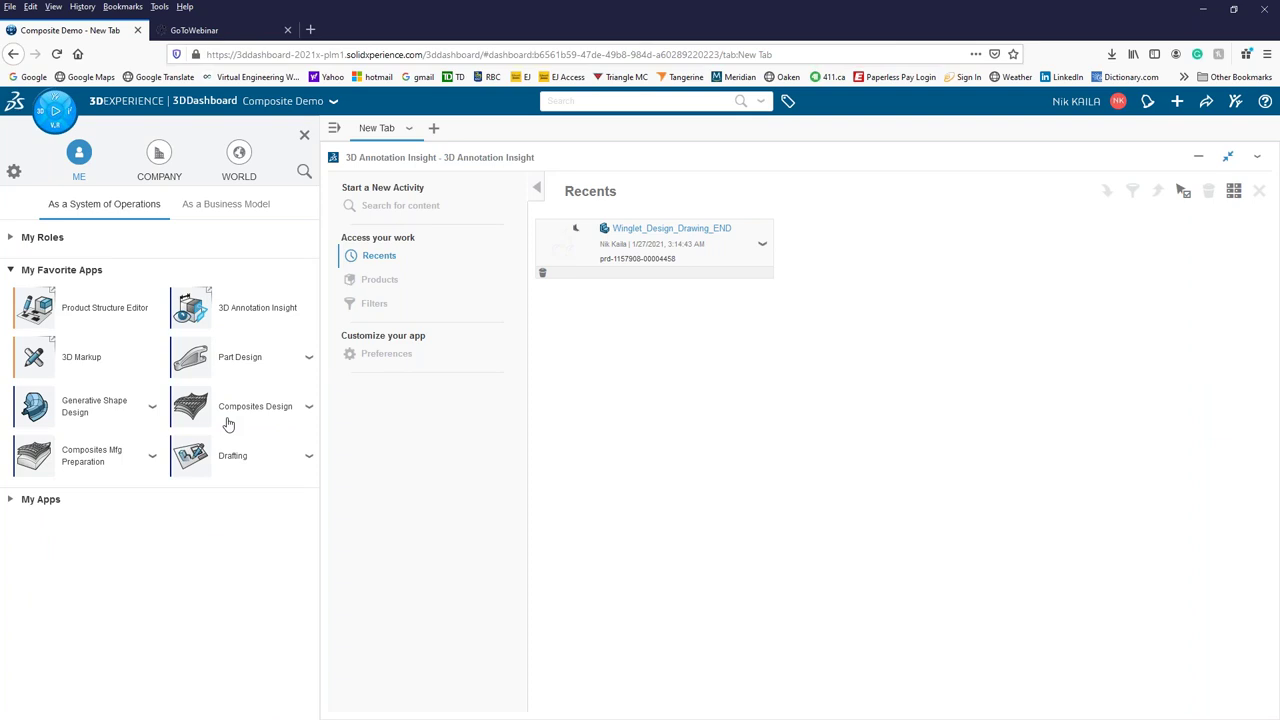
pyautogui.click(10, 501)
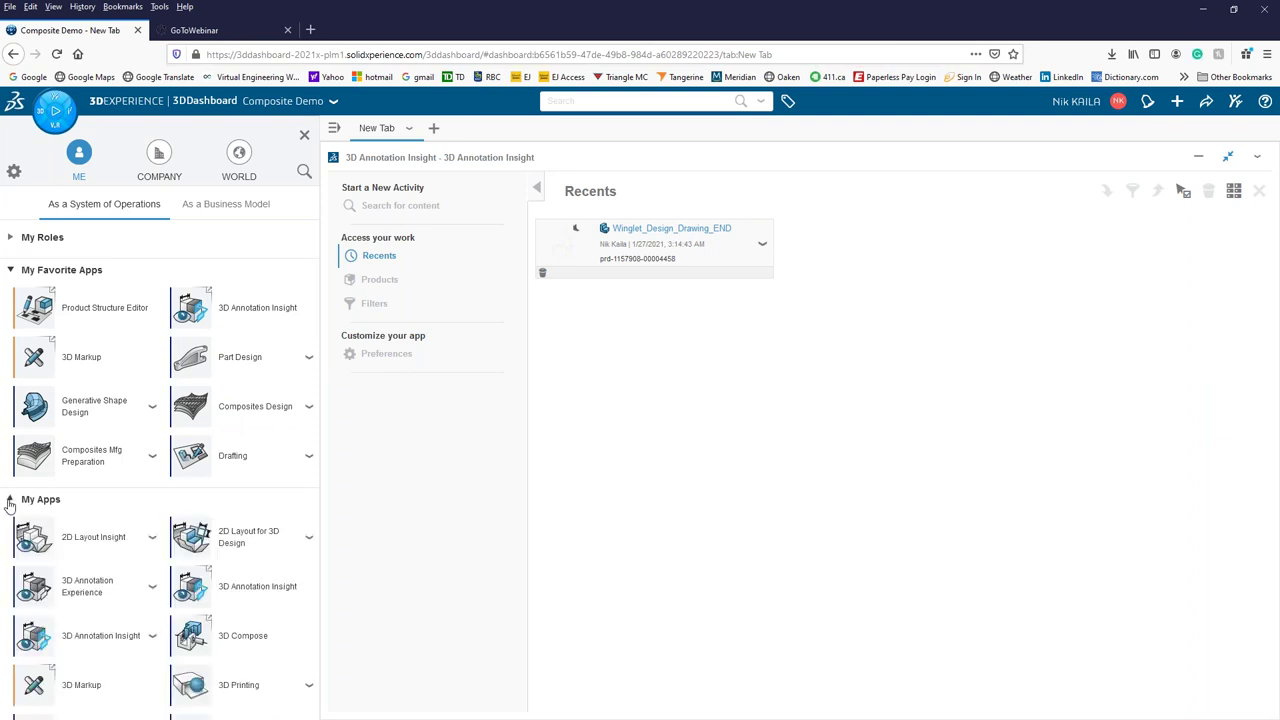
pyautogui.scroll(-5, 130, 580)
pyautogui.scroll(-3, 135, 580)
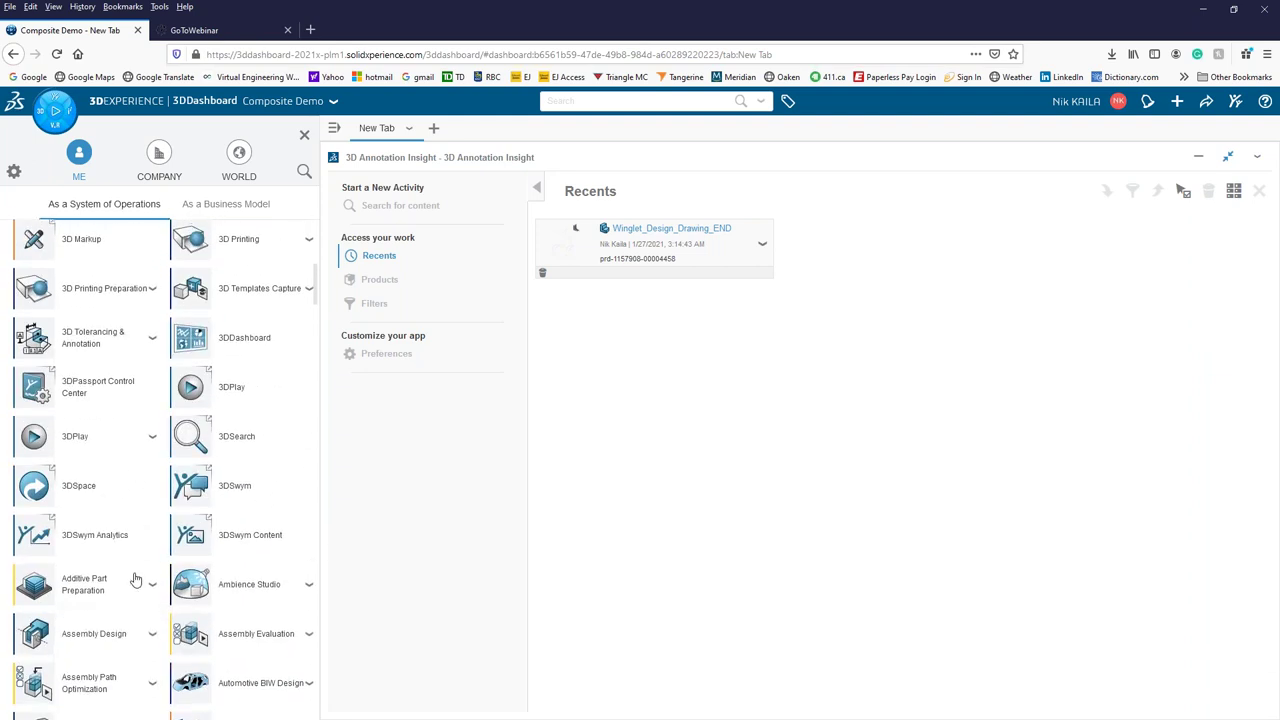
pyautogui.scroll(8, 135, 580)
pyautogui.click(10, 501)
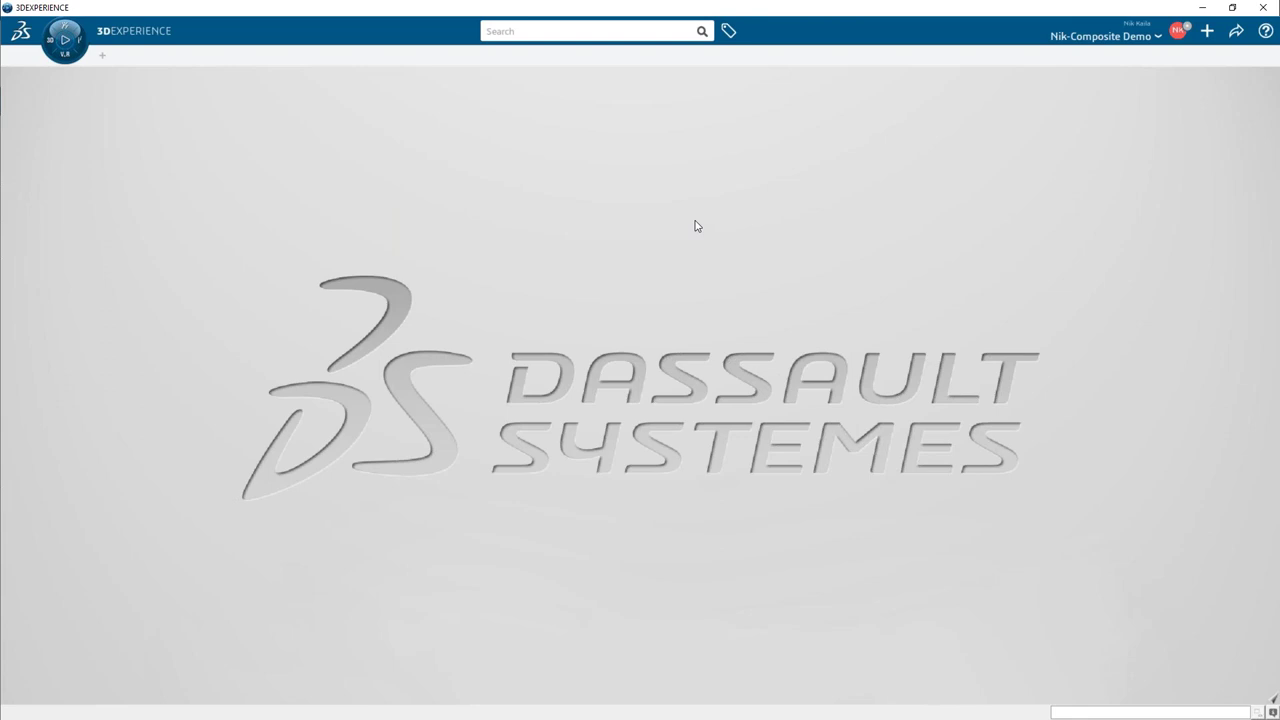
# - Toggle the roles and apps panel, then bring up recent searches in the top-bar Search field
pyautogui.click(55, 40)
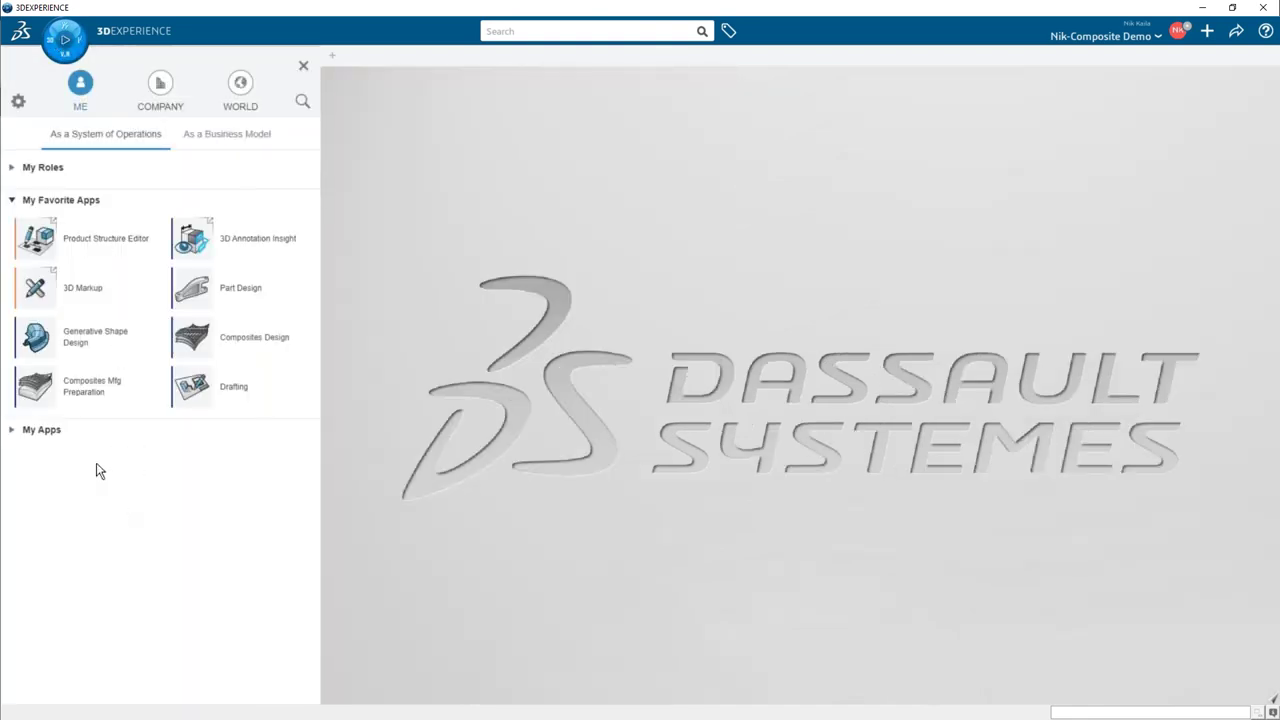
pyautogui.click(55, 50)
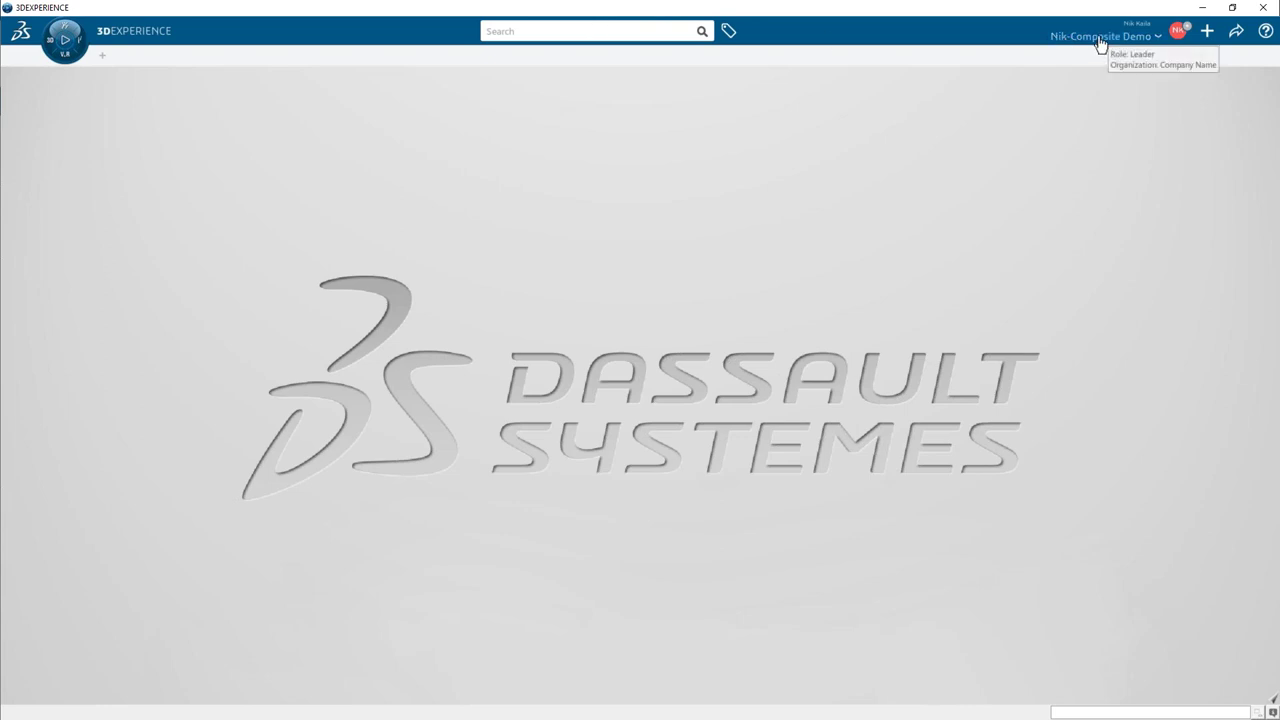
pyautogui.click(625, 36)
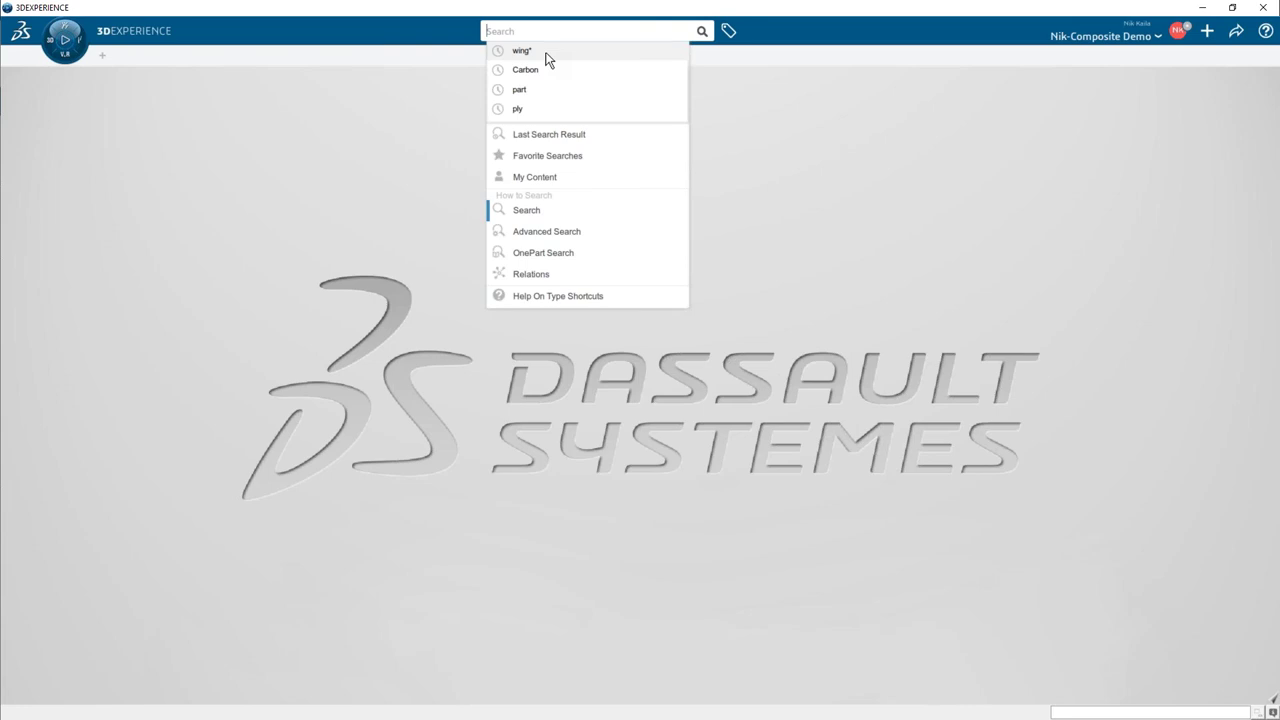
# - Rerun the wing* search and open the Winglet Design START result
pyautogui.click(546, 55)
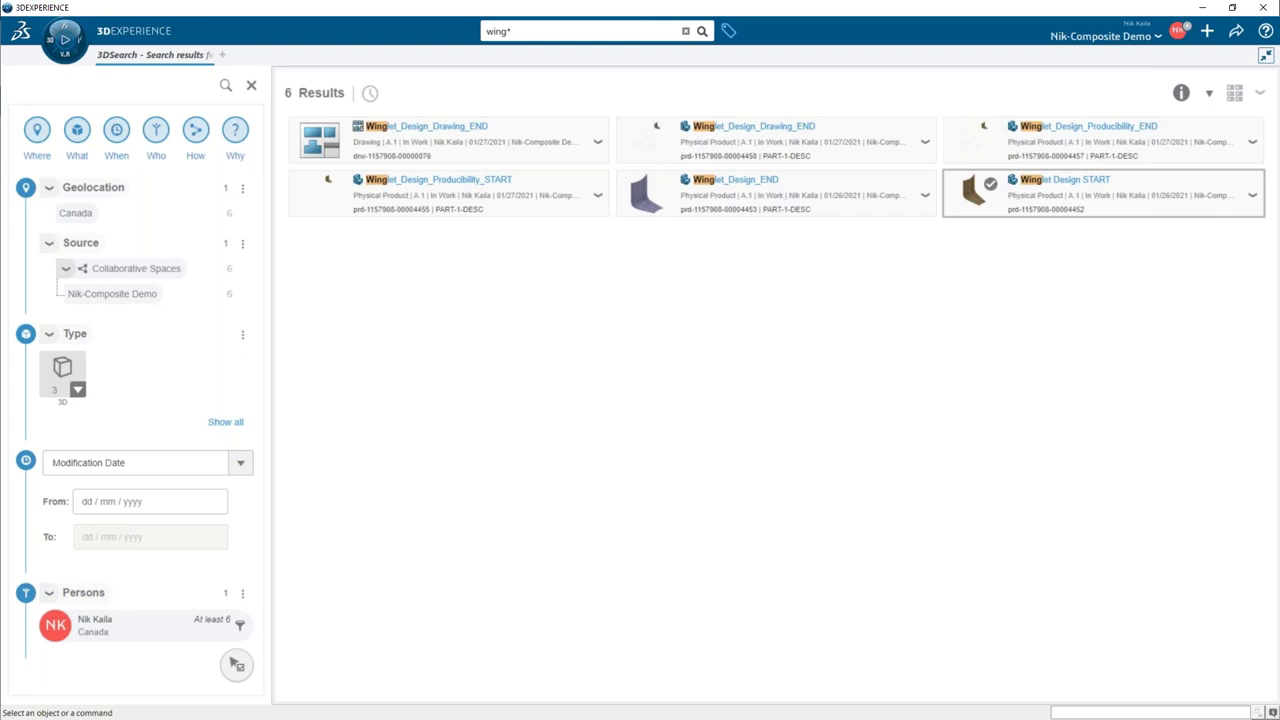
pyautogui.click(1060, 203)
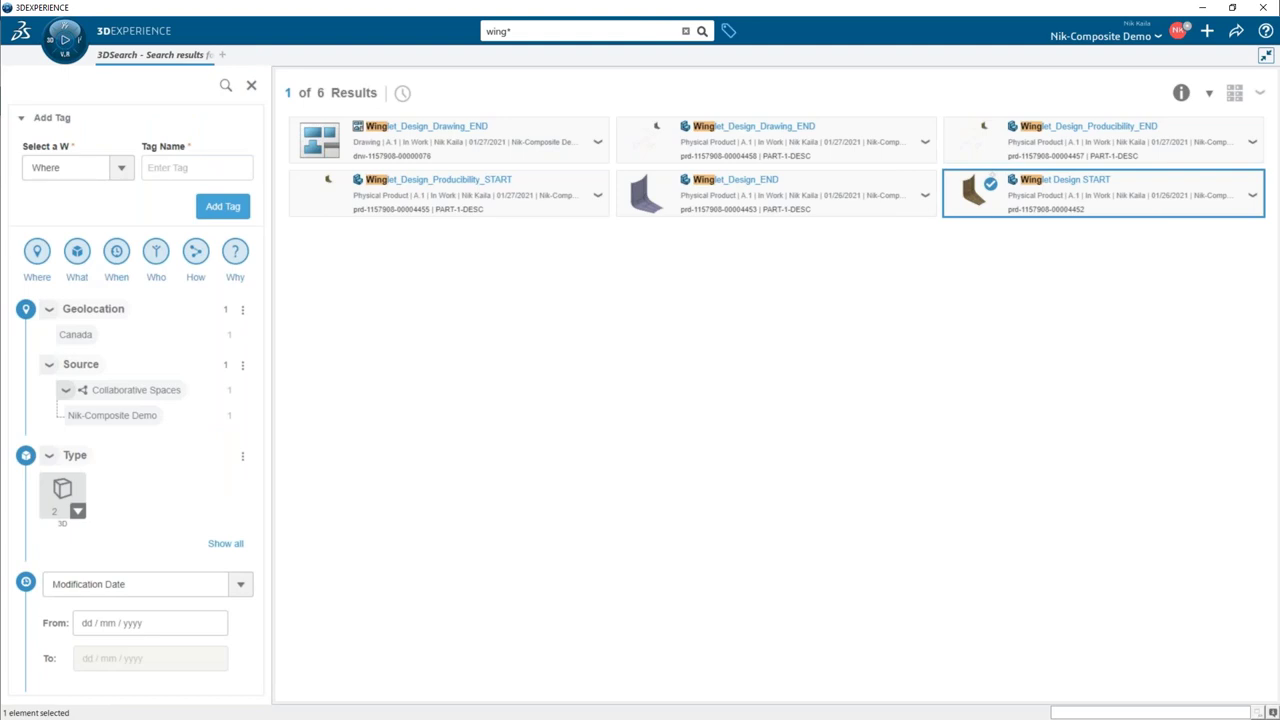
pyautogui.rightClick(1099, 200)
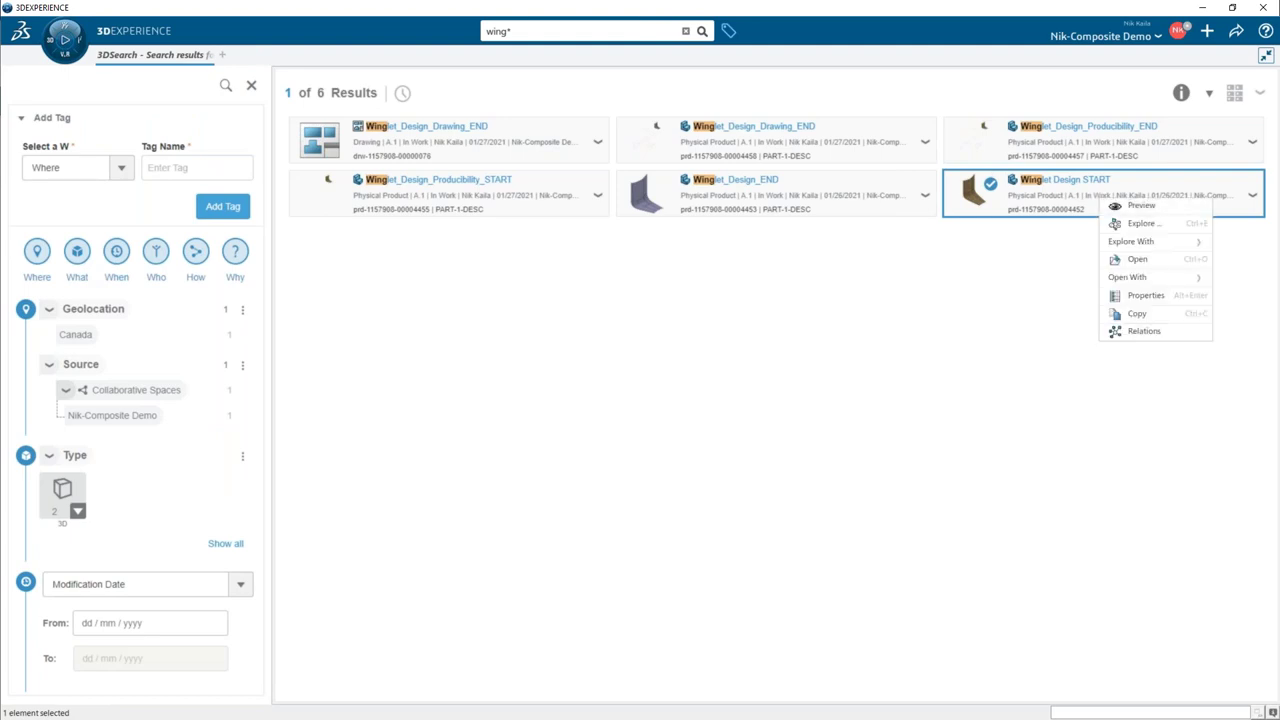
pyautogui.click(1115, 262)
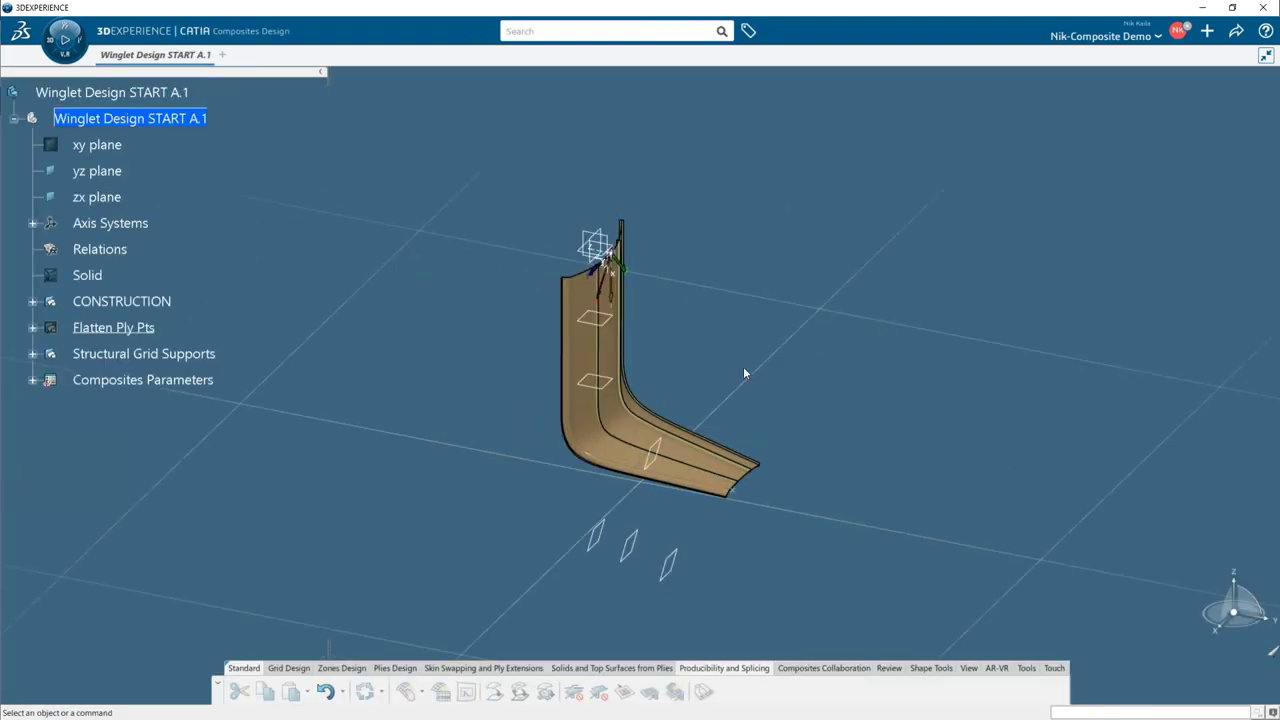
# - Orbit, zoom in and zoom back out around the winglet model to inspect its shape
pyautogui.moveTo(621, 498); pyautogui.dragTo(462, 440, button='middle')
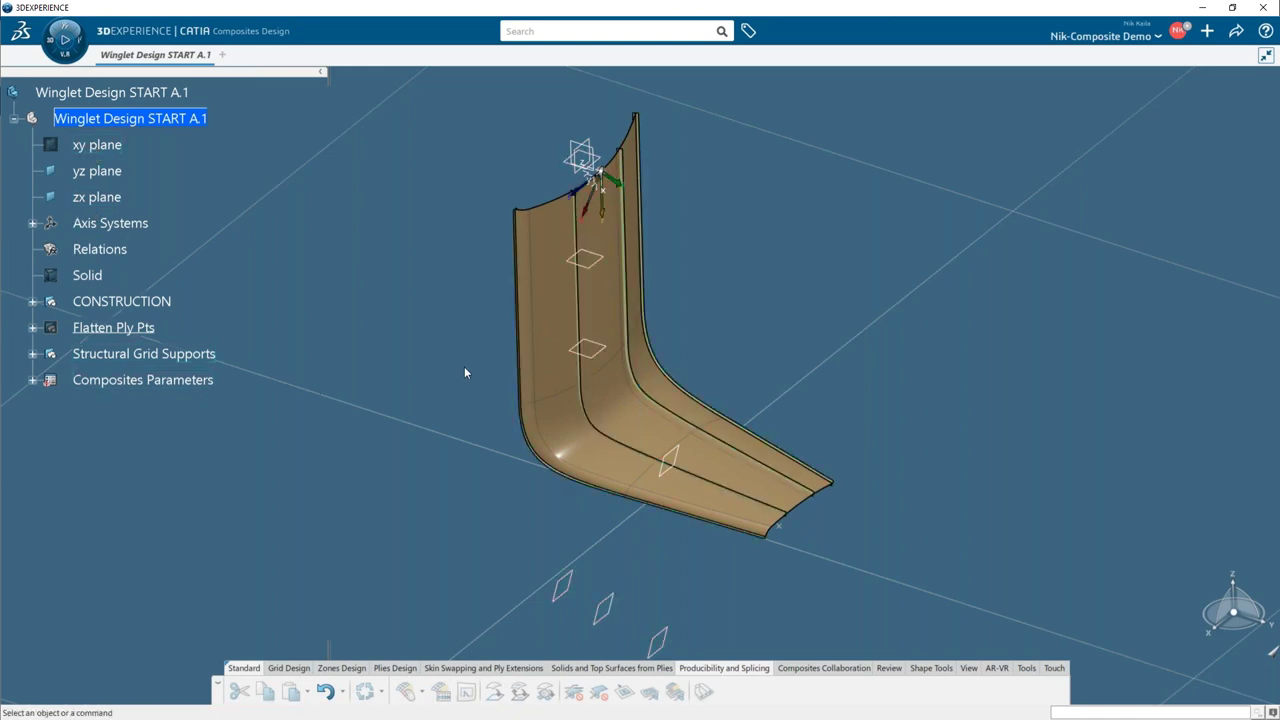
pyautogui.moveTo(697, 486); pyautogui.dragTo(603, 484, button='middle')
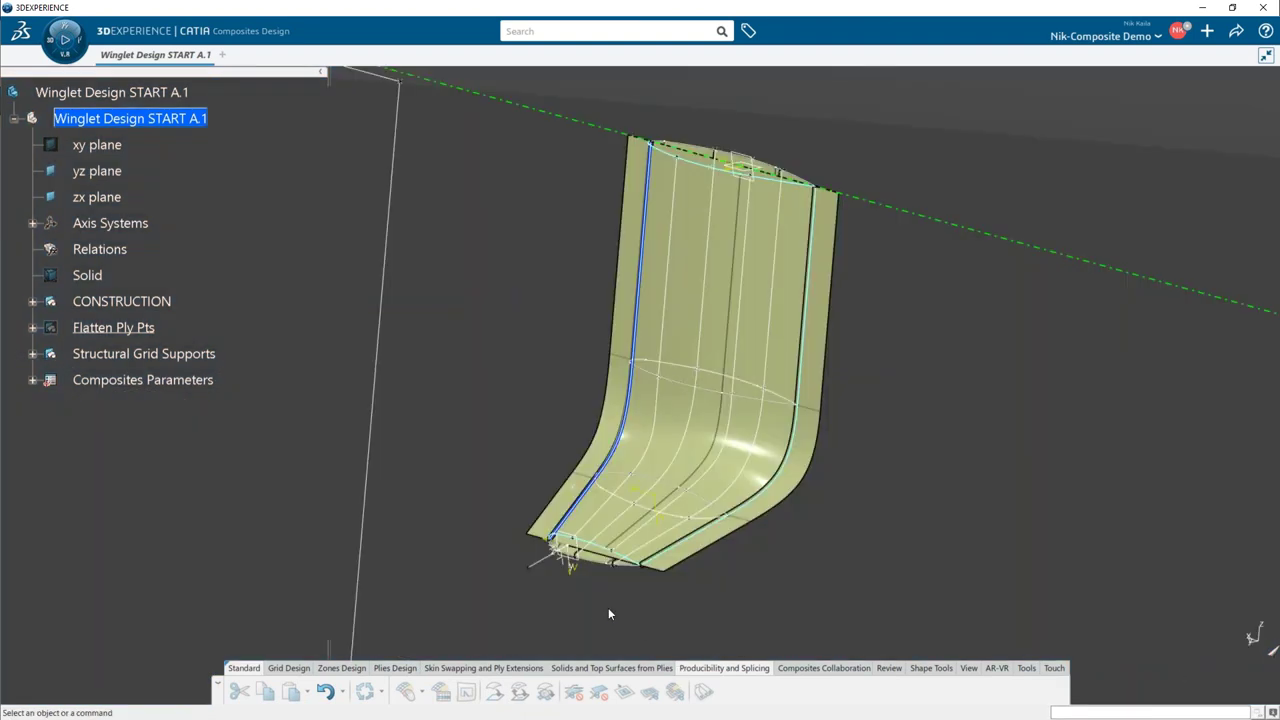
pyautogui.moveTo(609, 614); pyautogui.dragTo(594, 537, button='middle')
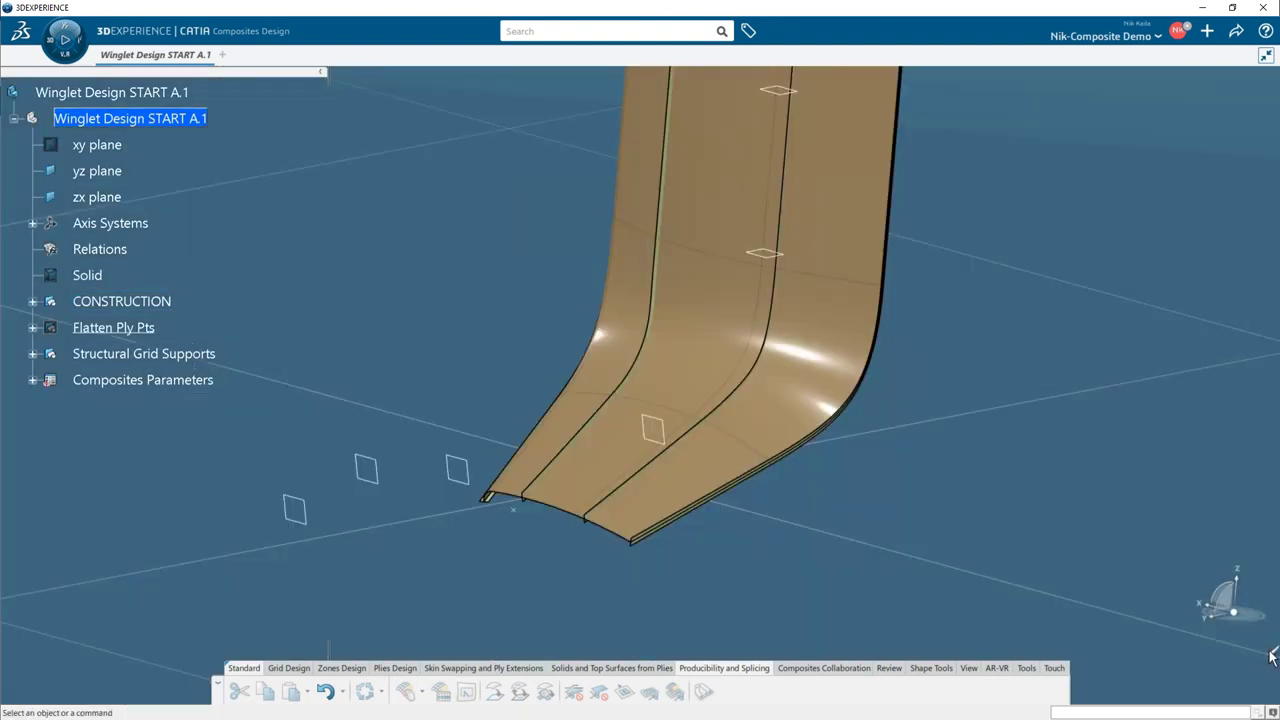
pyautogui.moveTo(539, 315); pyautogui.dragTo(551, 451, button='middle')
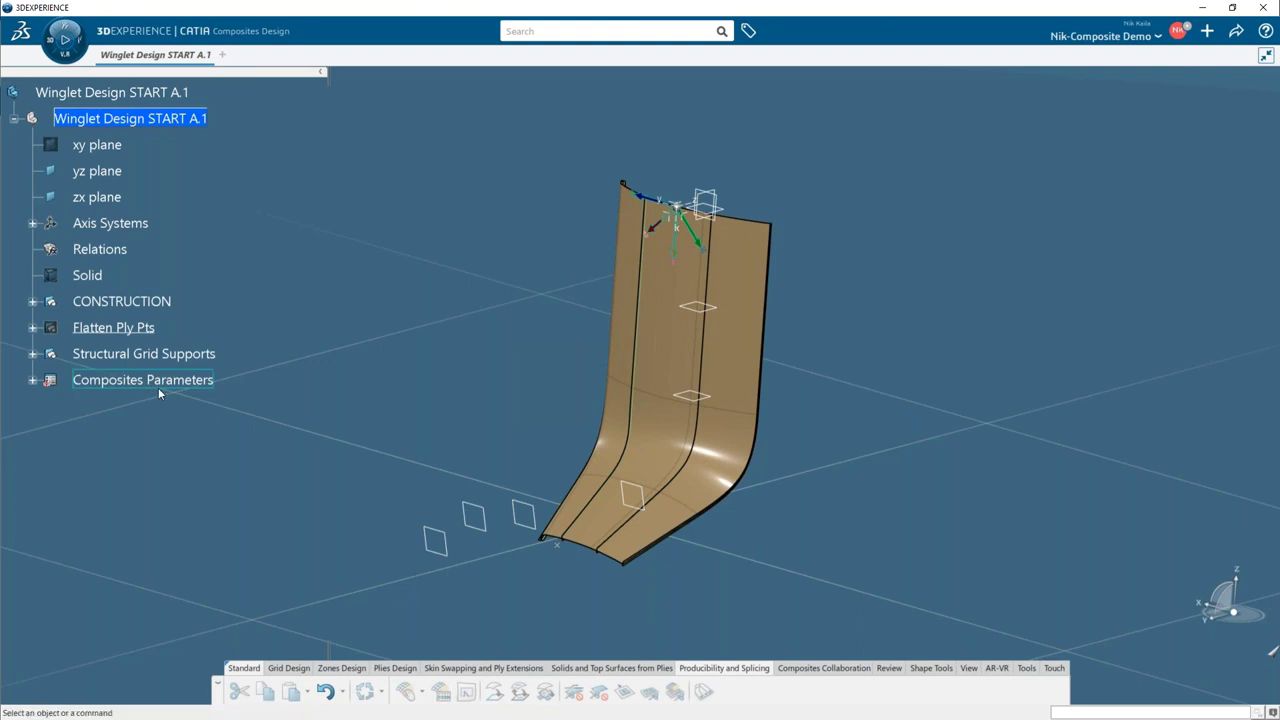
# - Open the Composites Parameters dialog, enlarge it and fit the material table's name, ID, type and thickness columns
pyautogui.click(33, 380)
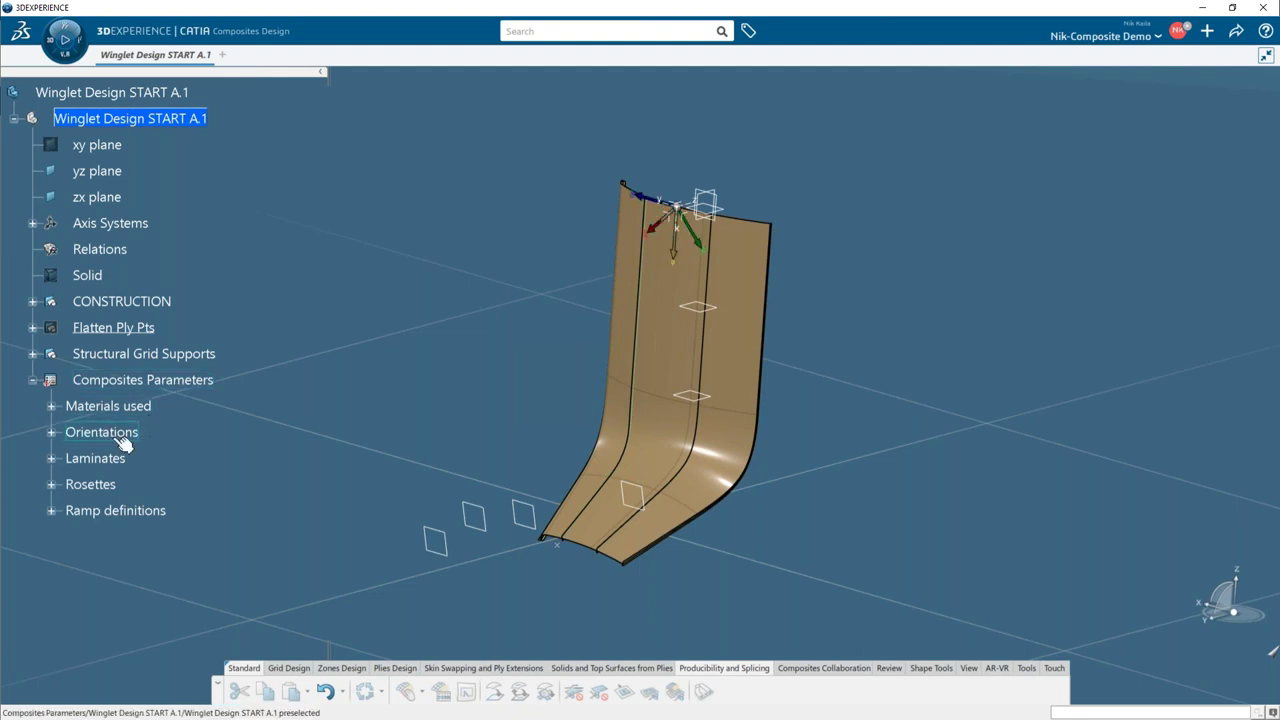
pyautogui.doubleClick(186, 381)
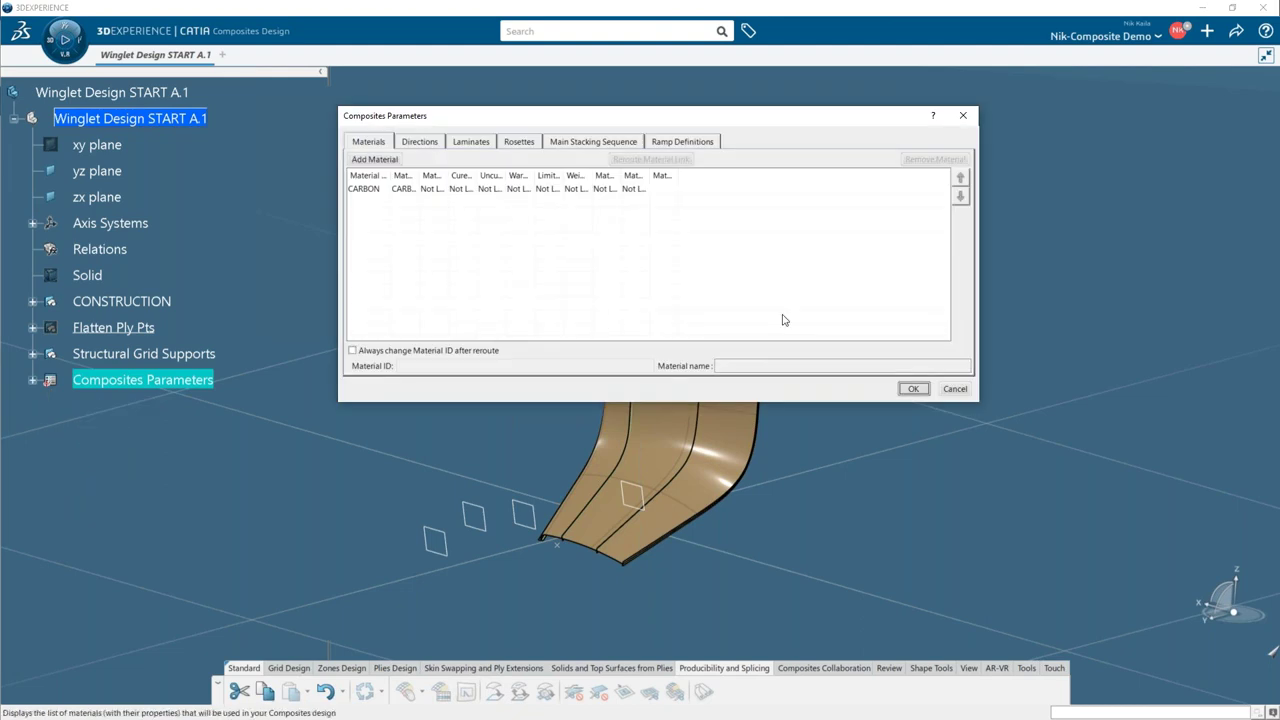
pyautogui.moveTo(979, 403); pyautogui.dragTo(1058, 452)
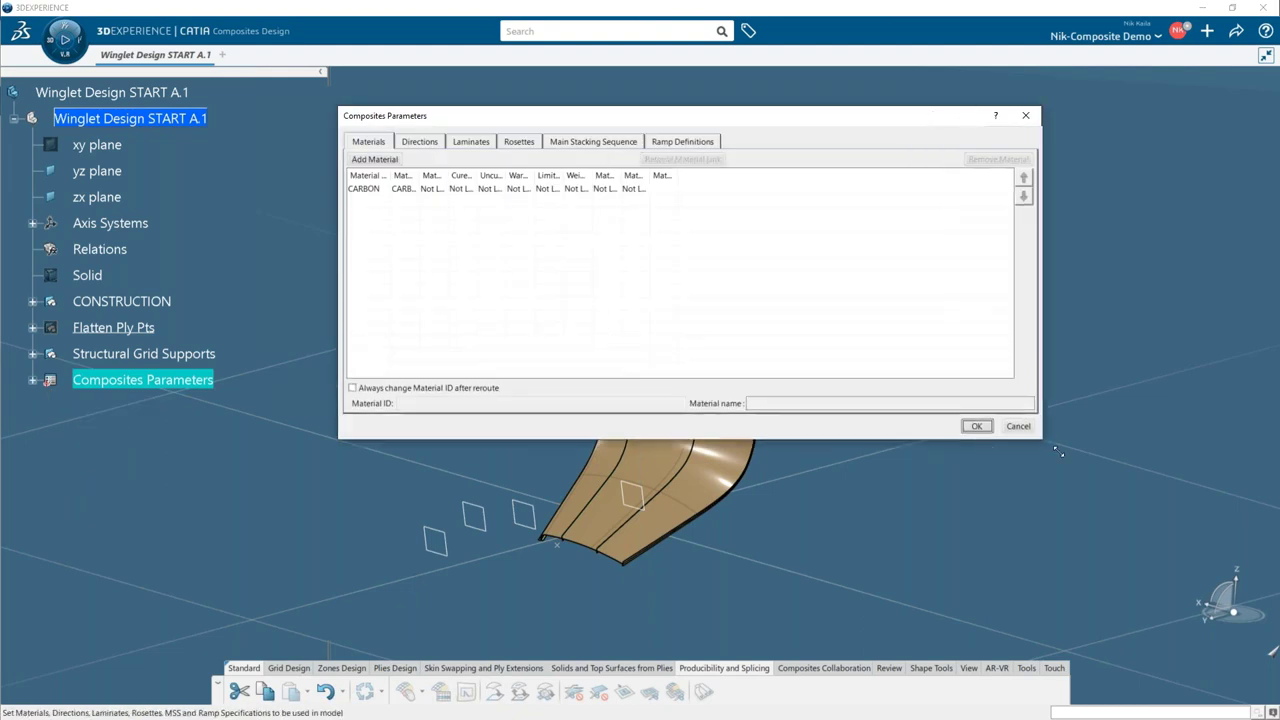
pyautogui.doubleClick(416, 177)
pyautogui.doubleClick(395, 177)
pyautogui.doubleClick(527, 177)
pyautogui.moveTo(557, 180); pyautogui.dragTo(577, 184)
pyautogui.doubleClick(608, 180)
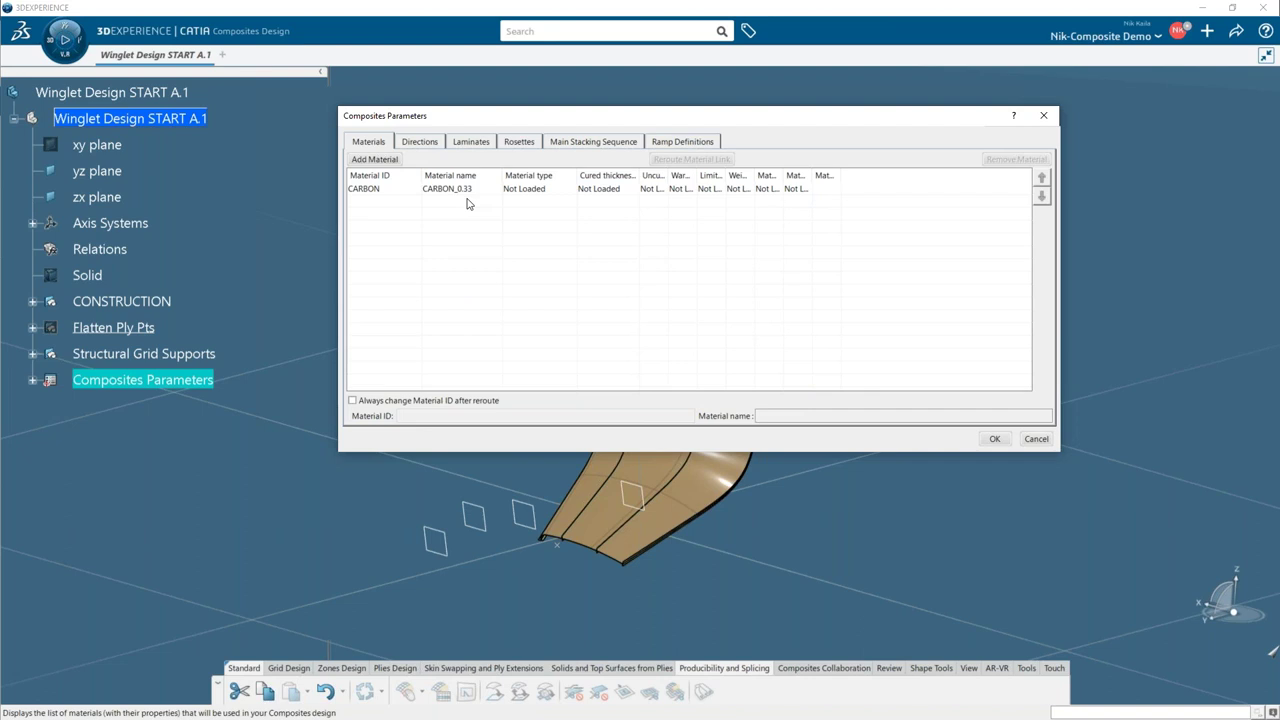
# - Relink CARBON to the database's CARBON core material, found by a Carbon search in the demo space
pyautogui.click(367, 190)
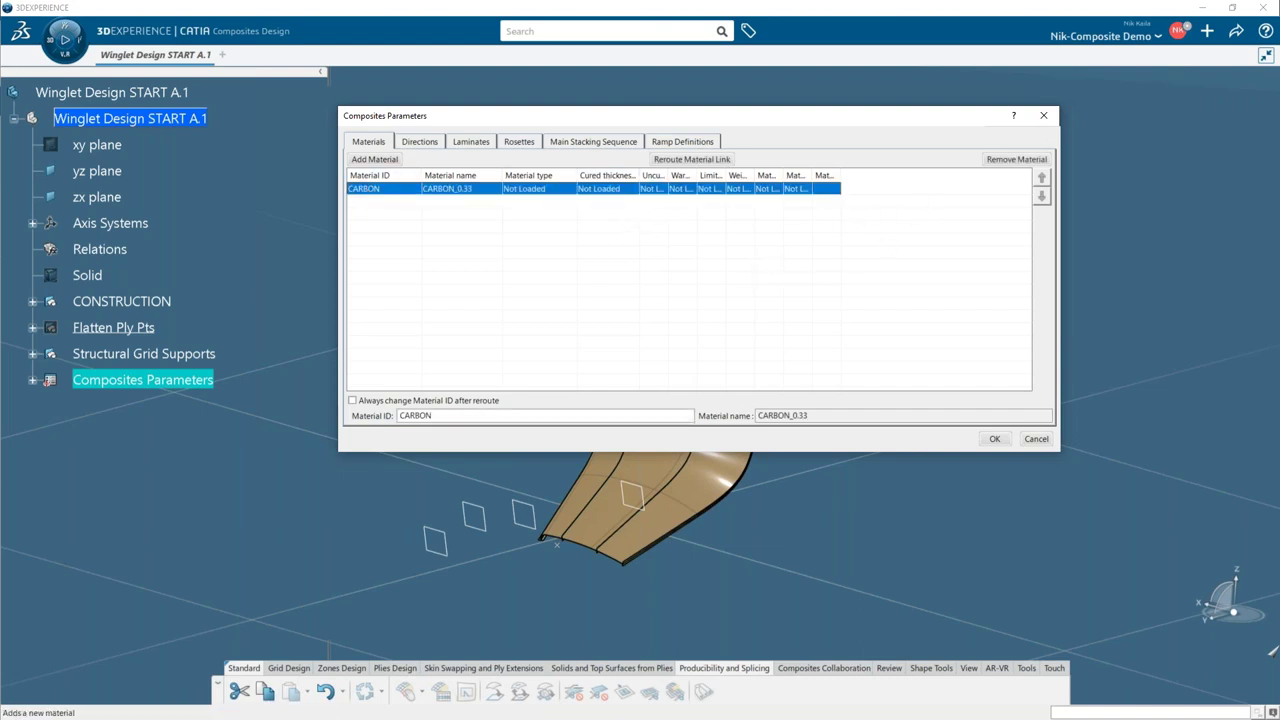
pyautogui.click(687, 160)
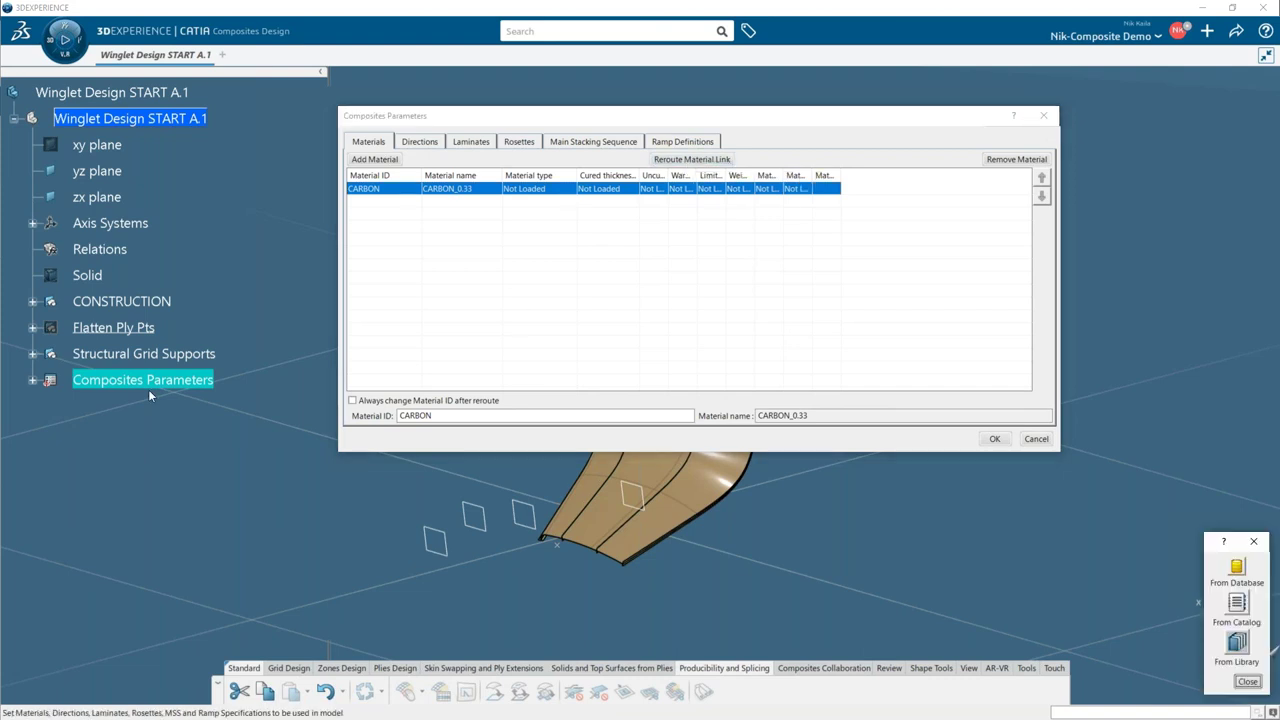
pyautogui.click(1238, 568)
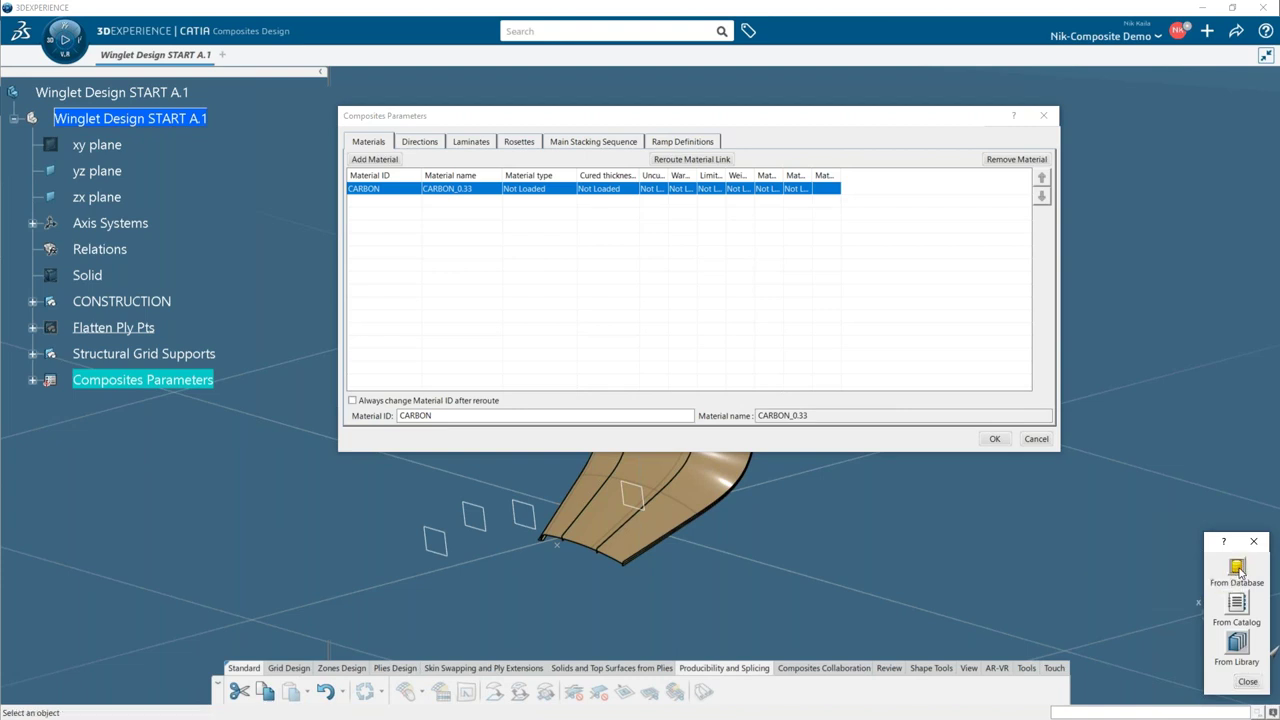
pyautogui.click(542, 31)
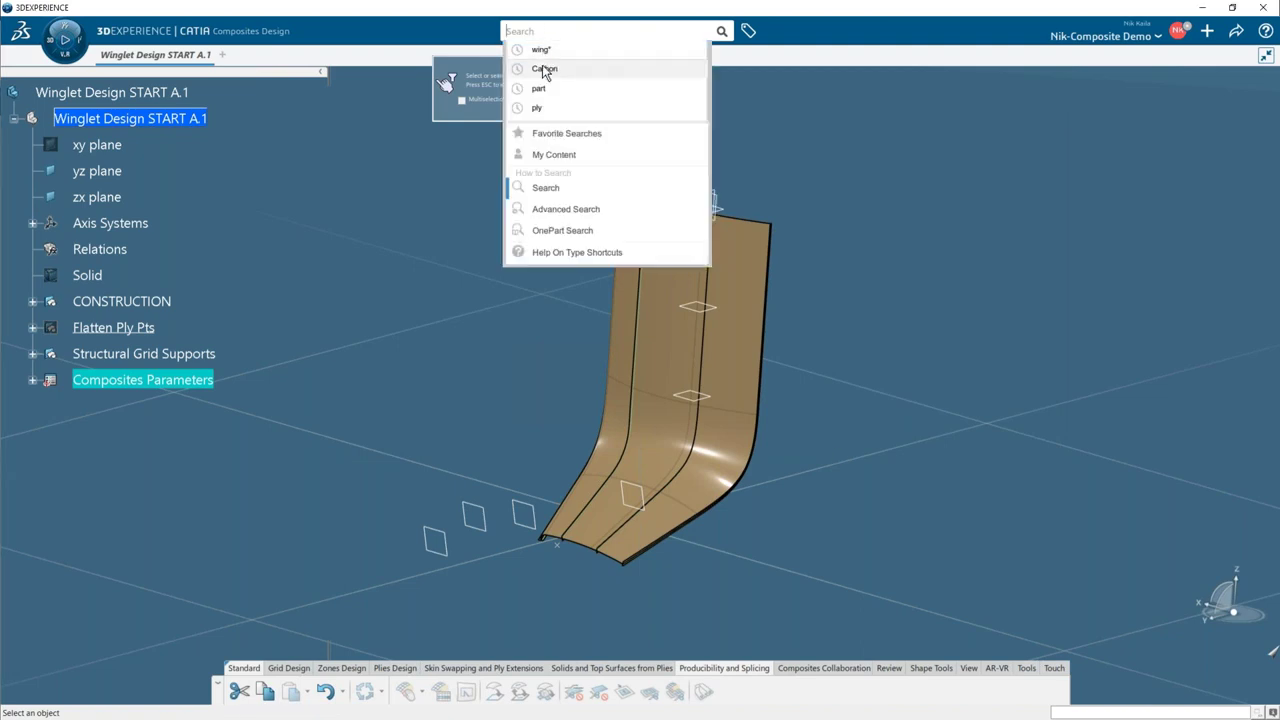
pyautogui.click(544, 69)
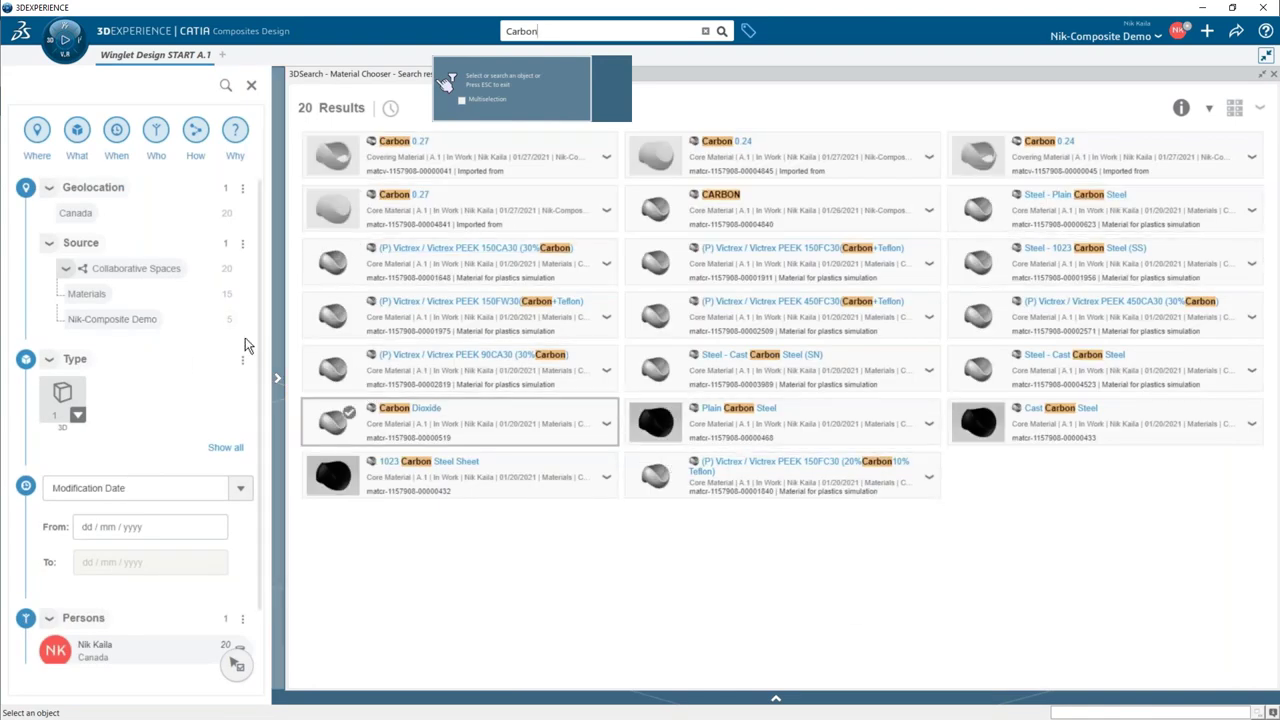
pyautogui.click(122, 322)
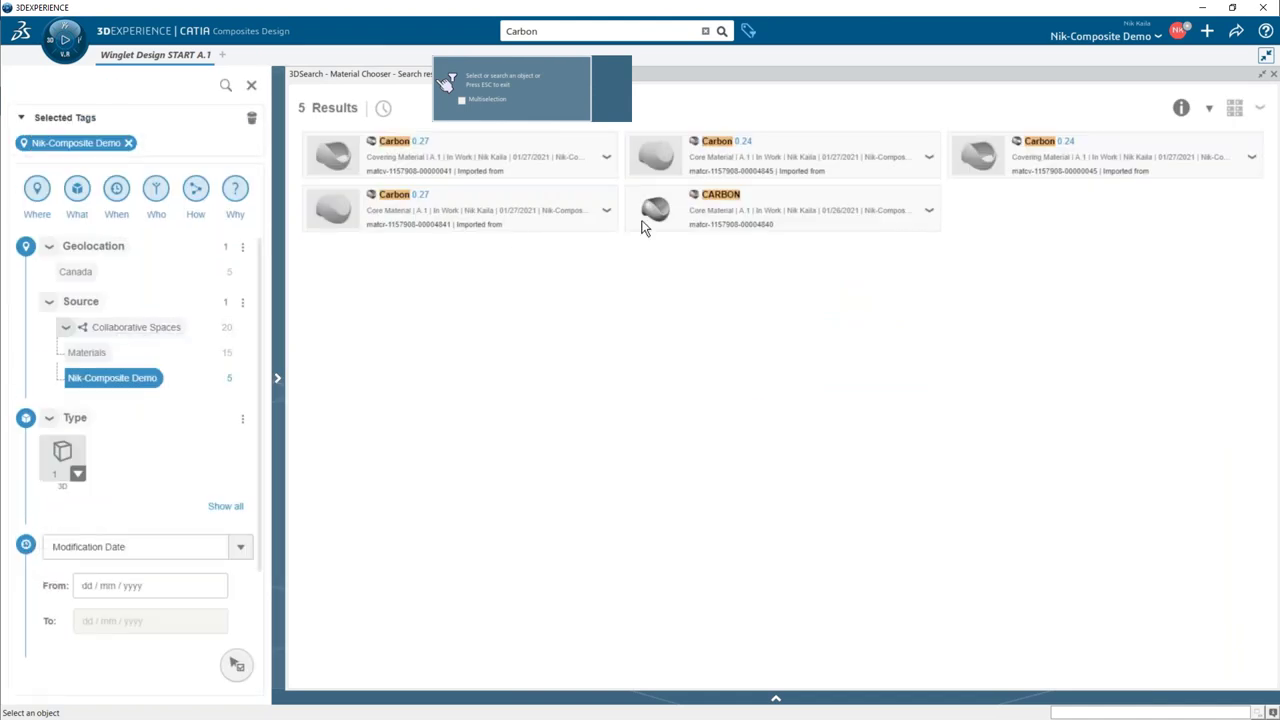
pyautogui.click(738, 206)
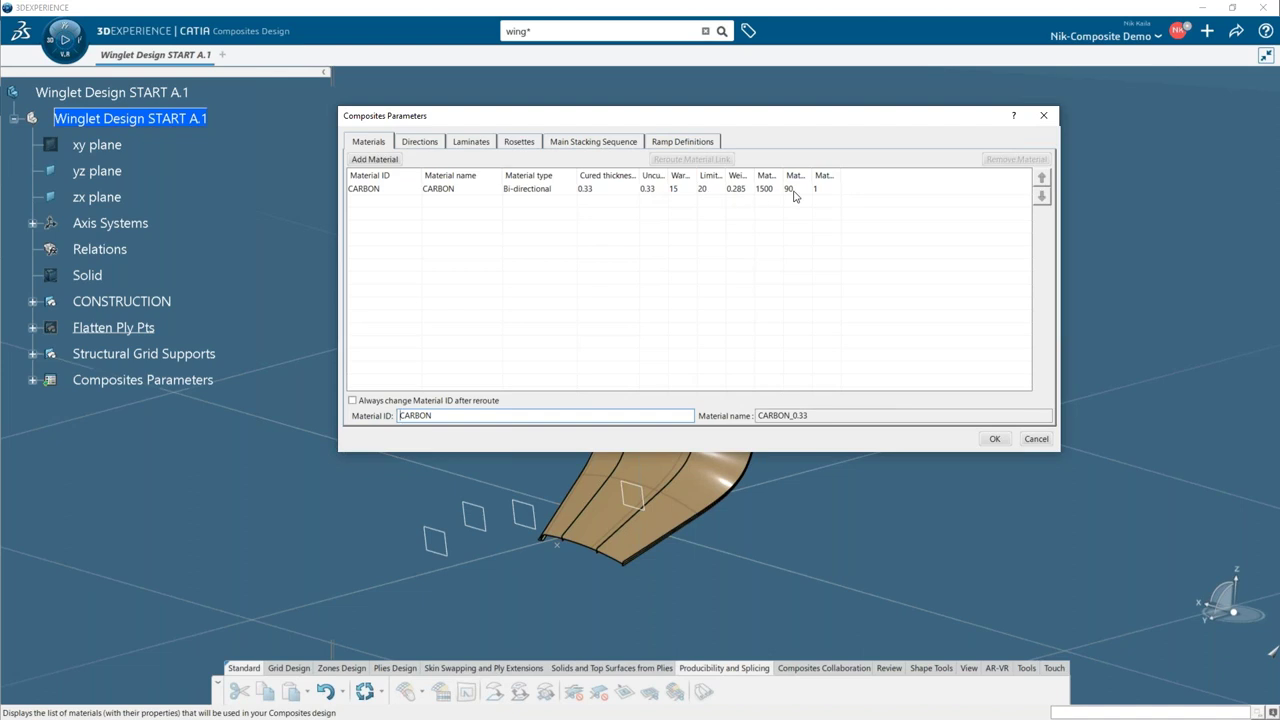
# - Widen the CARBON material's limit angle, warp/weft angle and material density columns
pyautogui.moveTo(724, 176); pyautogui.dragTo(848, 176)
pyautogui.moveTo(928, 177); pyautogui.dragTo(962, 176)
pyautogui.moveTo(876, 172); pyautogui.dragTo(908, 174)
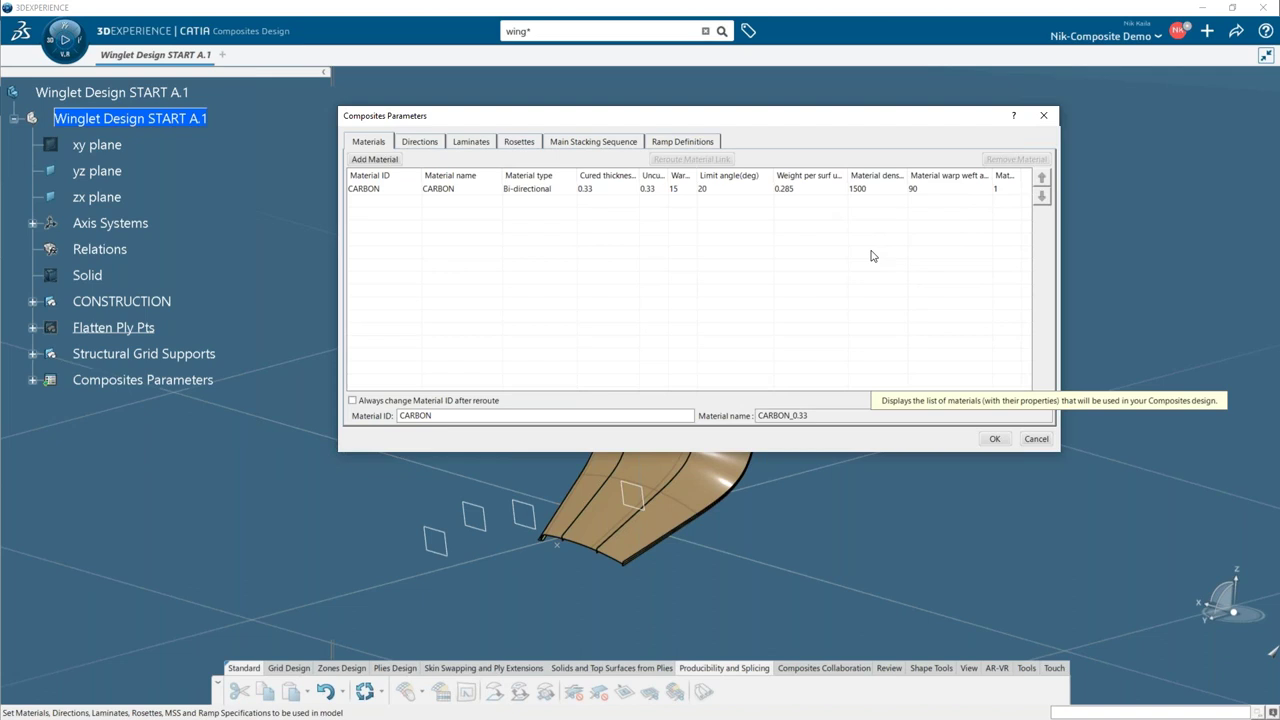
pyautogui.click(420, 143)
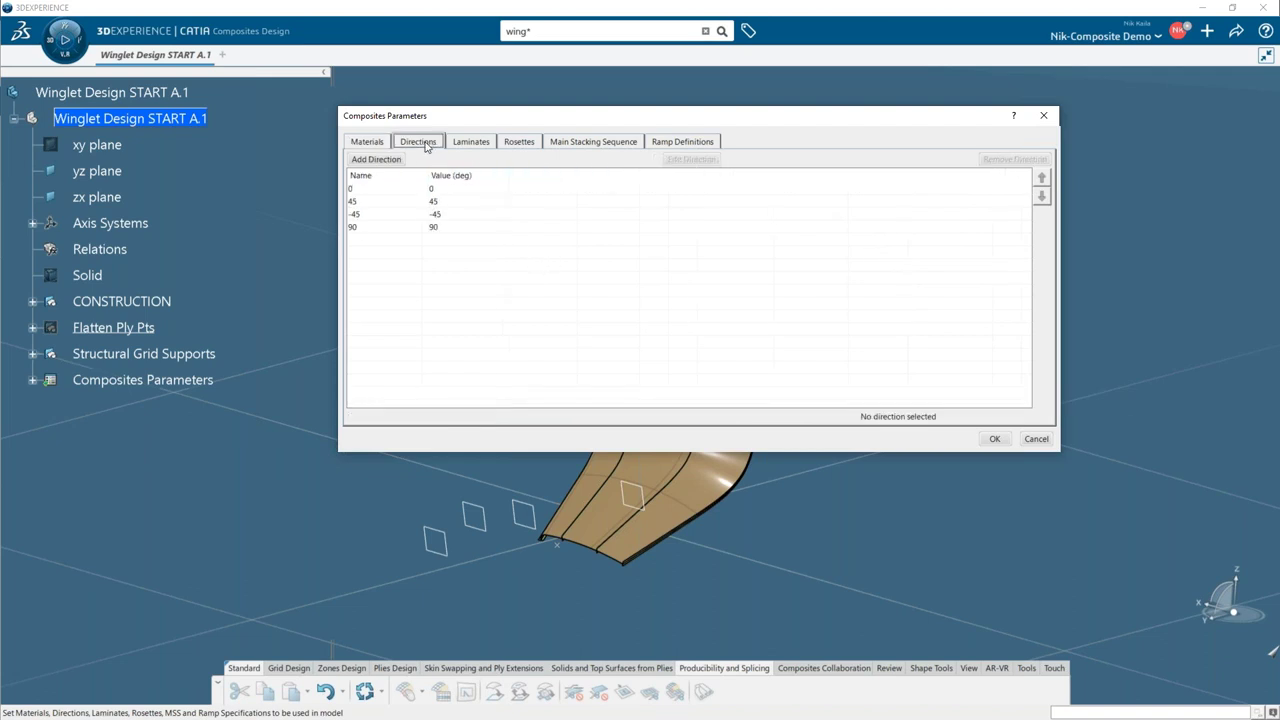
# - Check the colours of the 0, 45, 90 and -45 ply directions
pyautogui.click(365, 191)
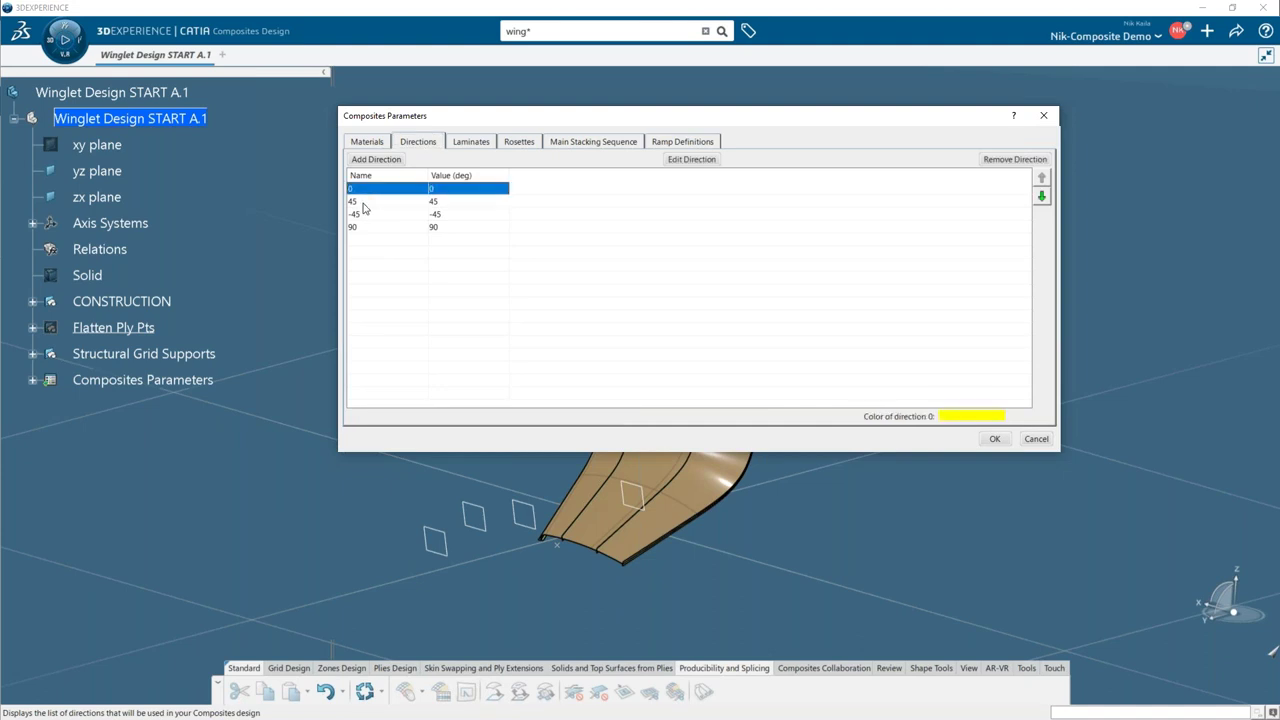
pyautogui.click(364, 203)
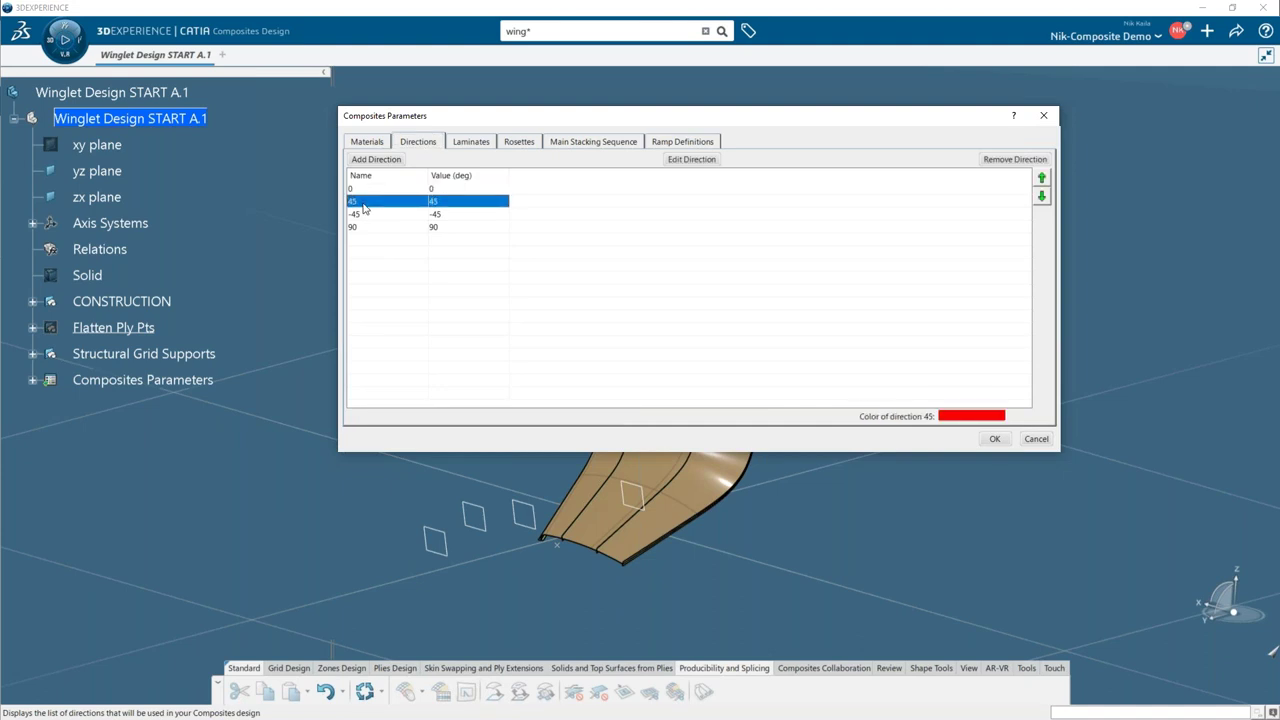
pyautogui.click(371, 227)
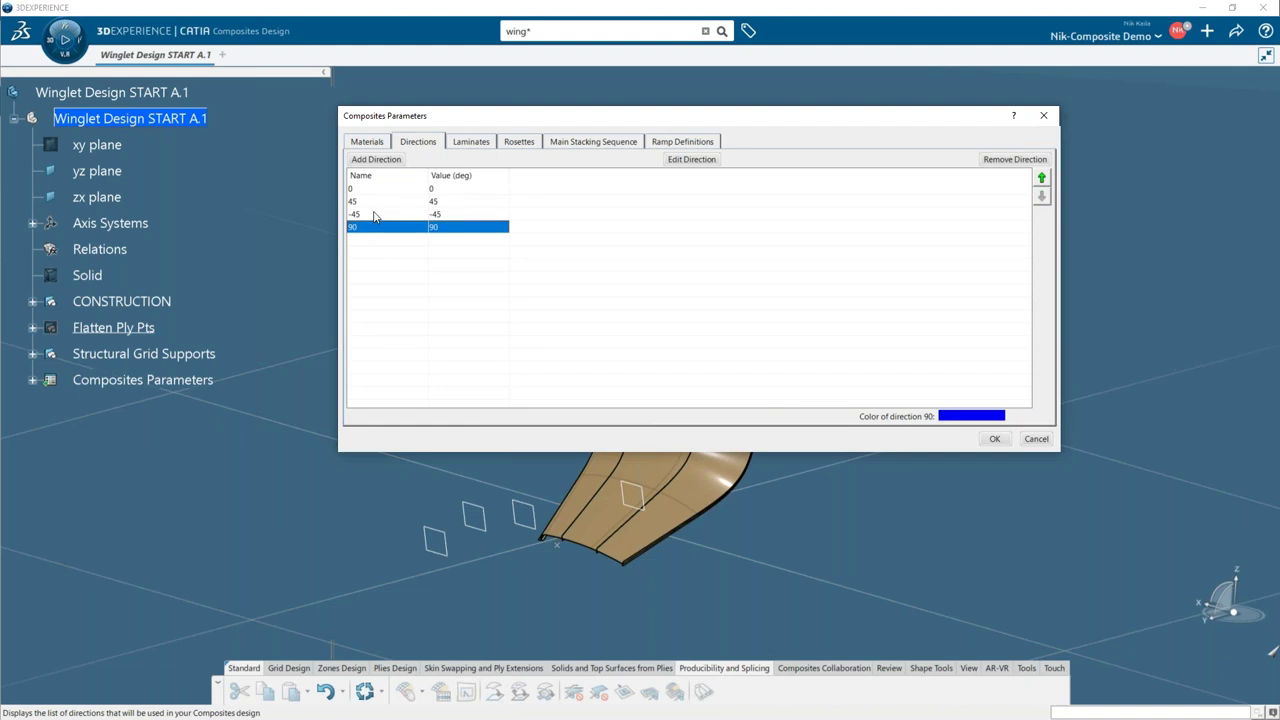
pyautogui.click(375, 217)
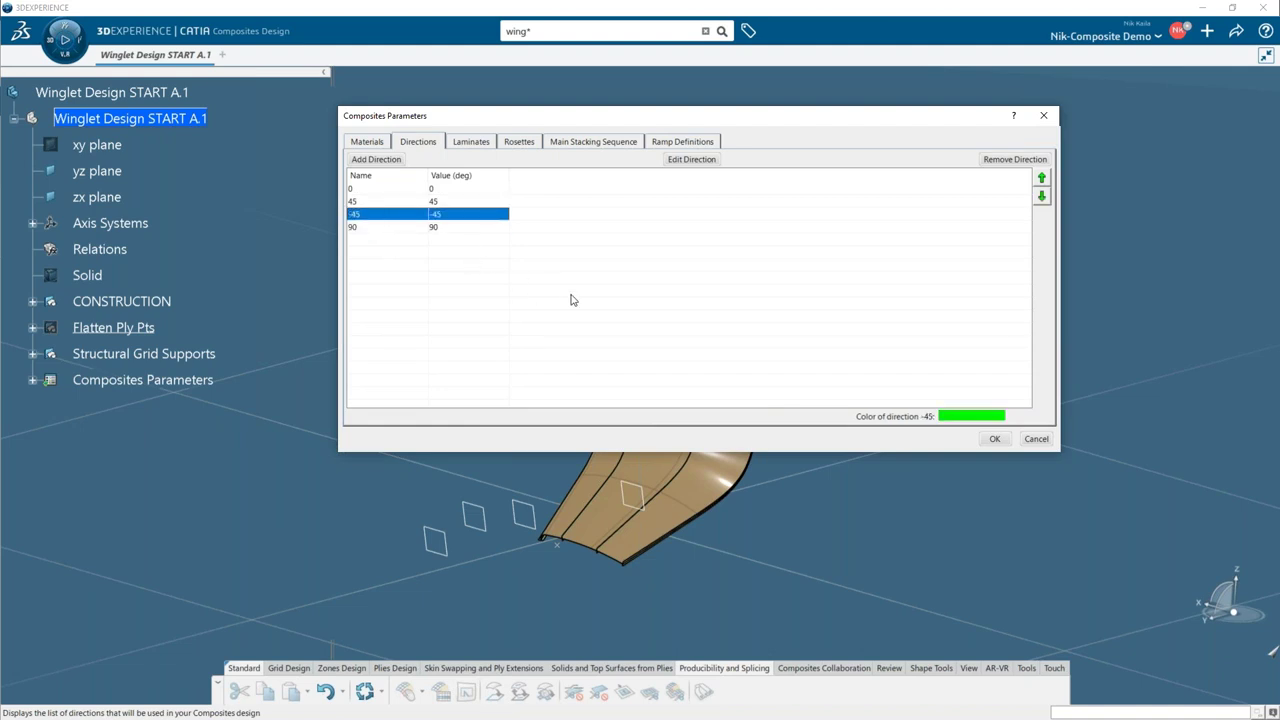
# - Cancel the Add Direction form without adding a direction, then bring up the laminate list
pyautogui.click(376, 159)
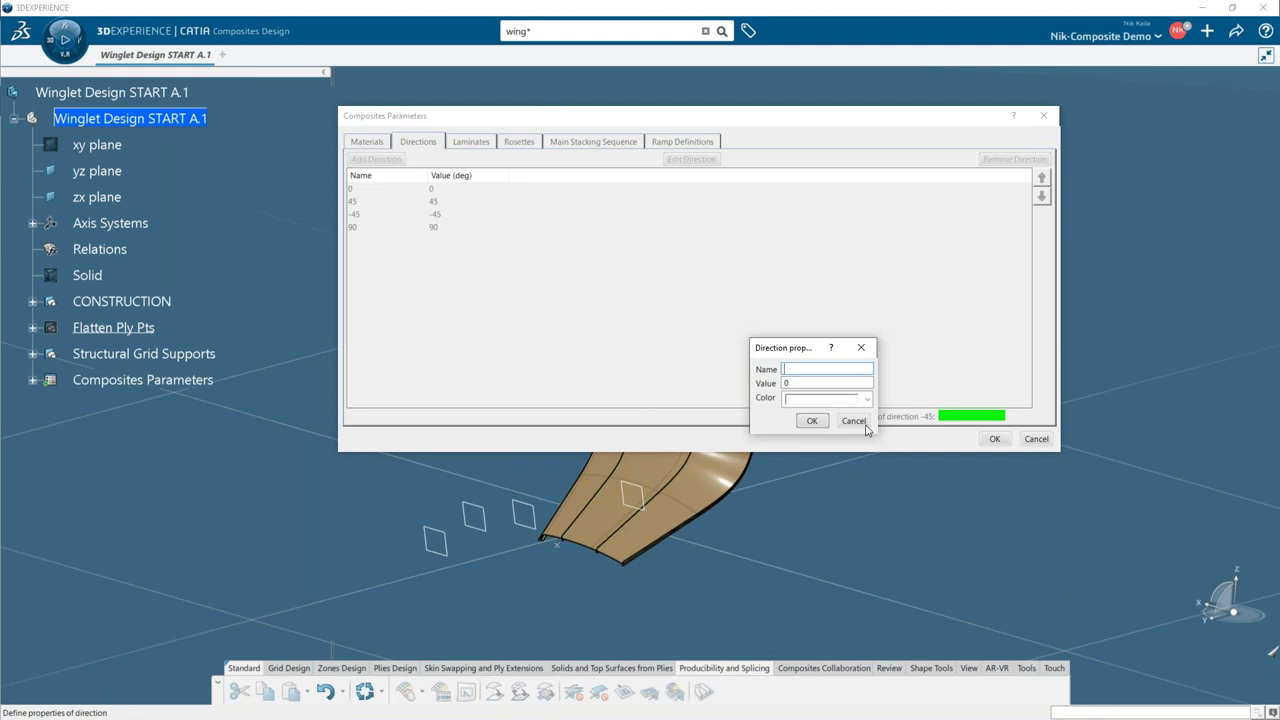
pyautogui.click(853, 421)
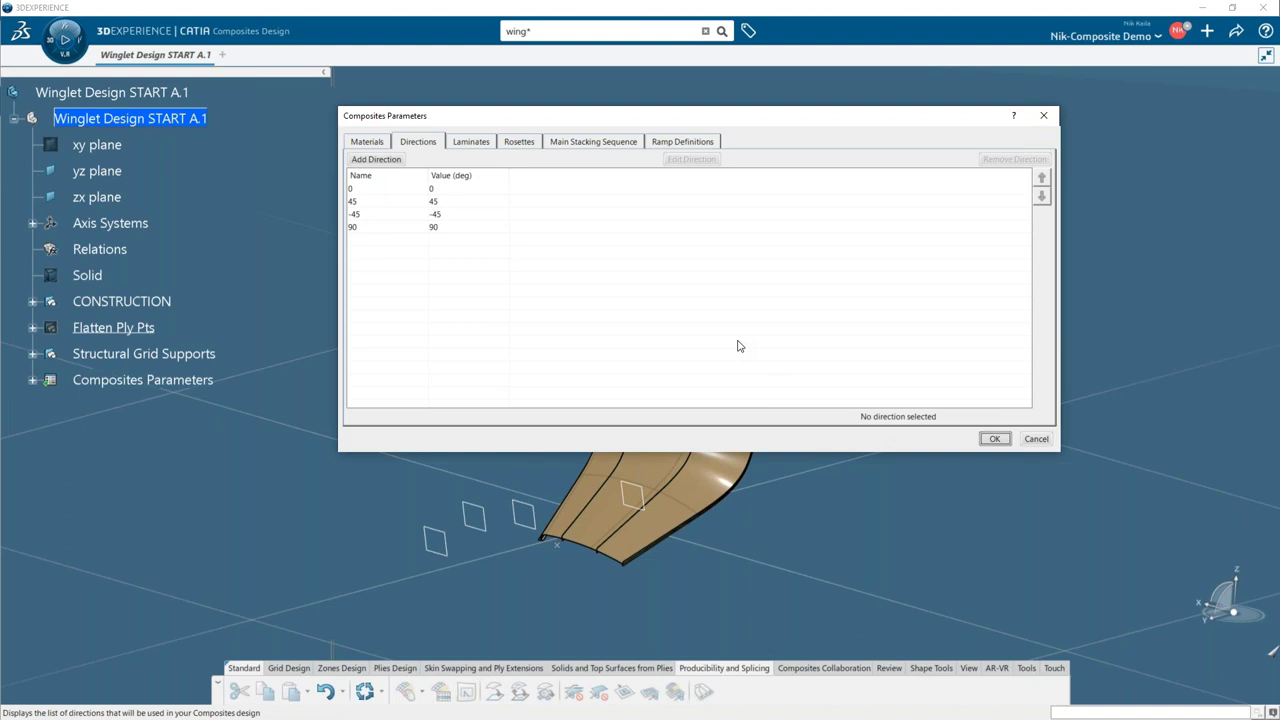
pyautogui.click(476, 145)
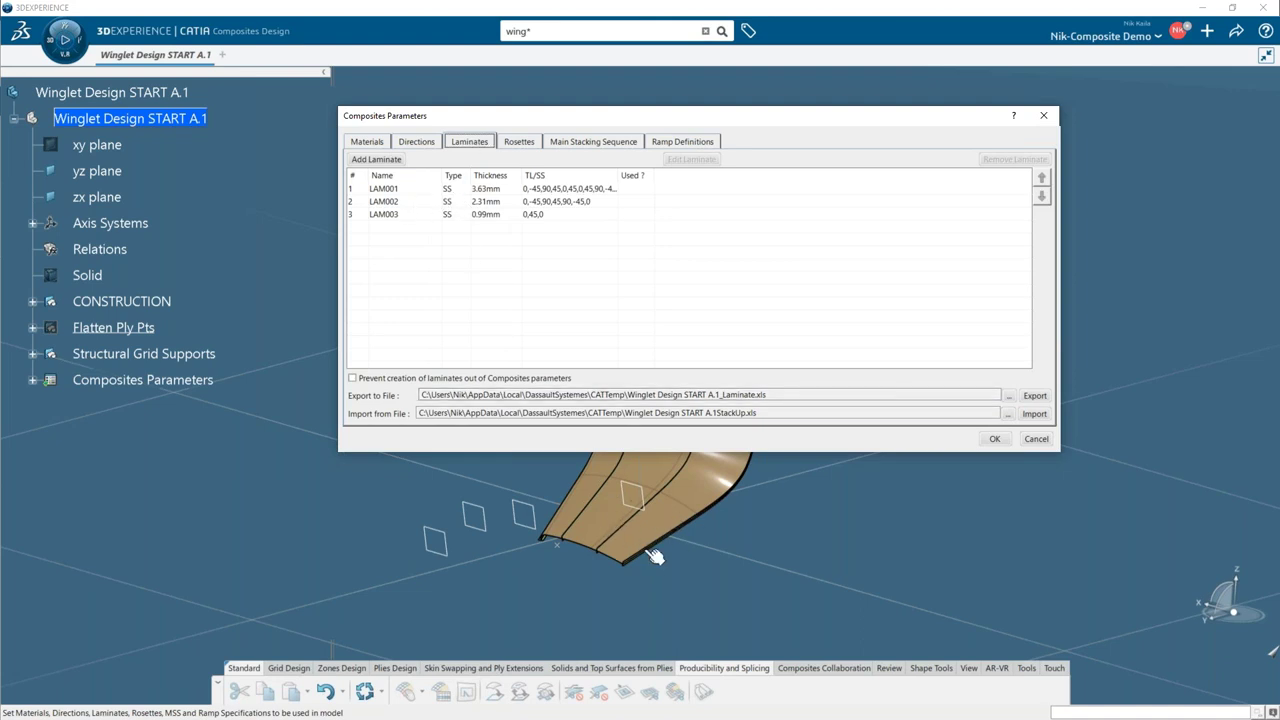
pyautogui.moveTo(667, 122); pyautogui.dragTo(344, 129)
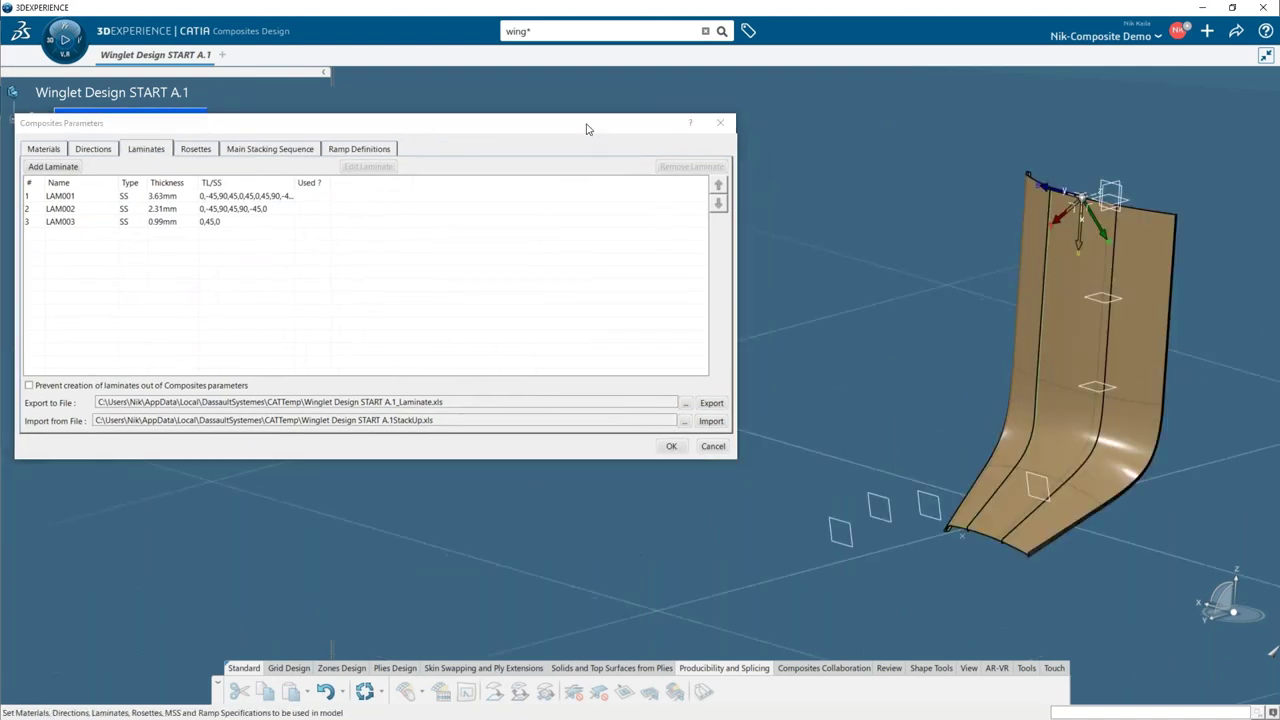
pyautogui.moveTo(586, 126); pyautogui.dragTo(767, 135)
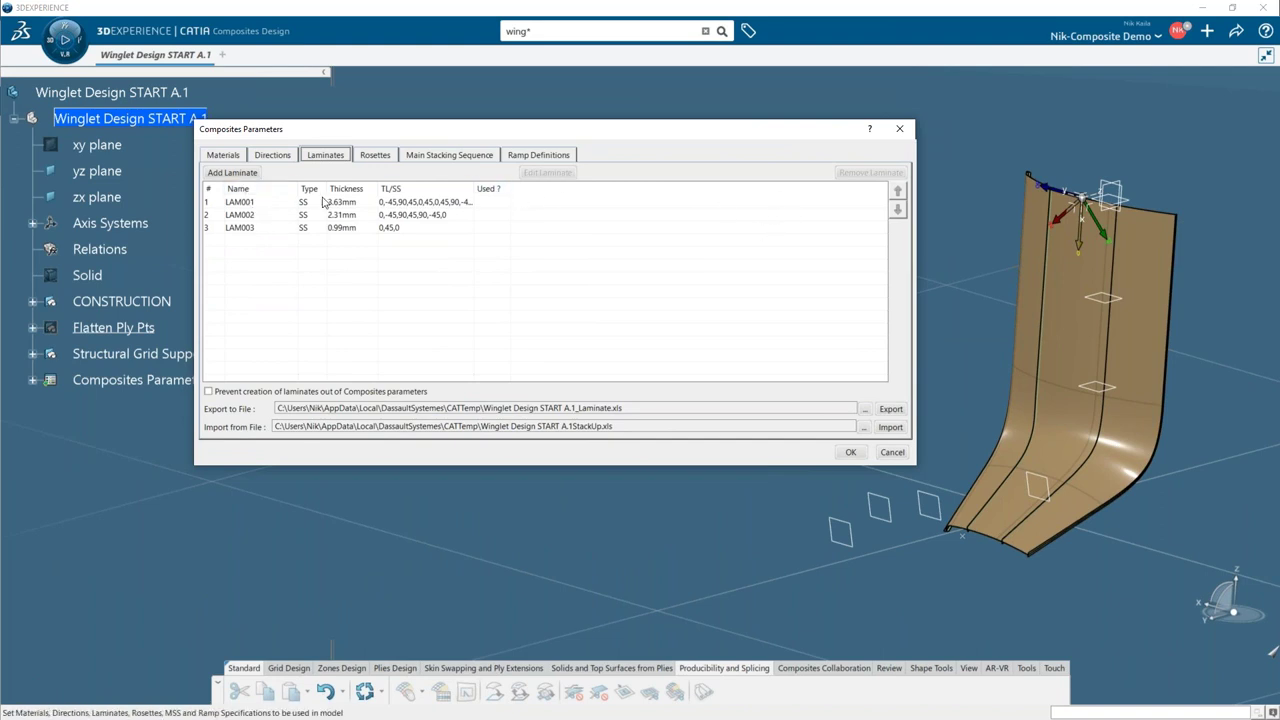
pyautogui.click(252, 204)
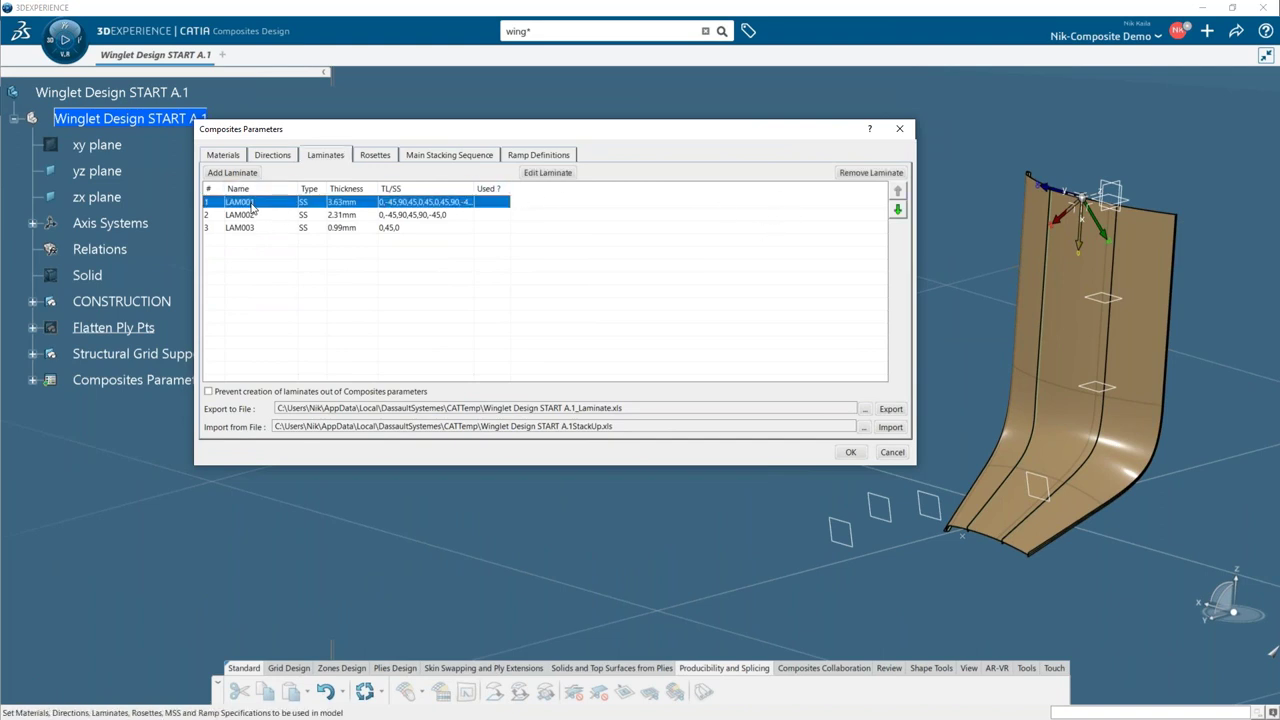
pyautogui.click(550, 173)
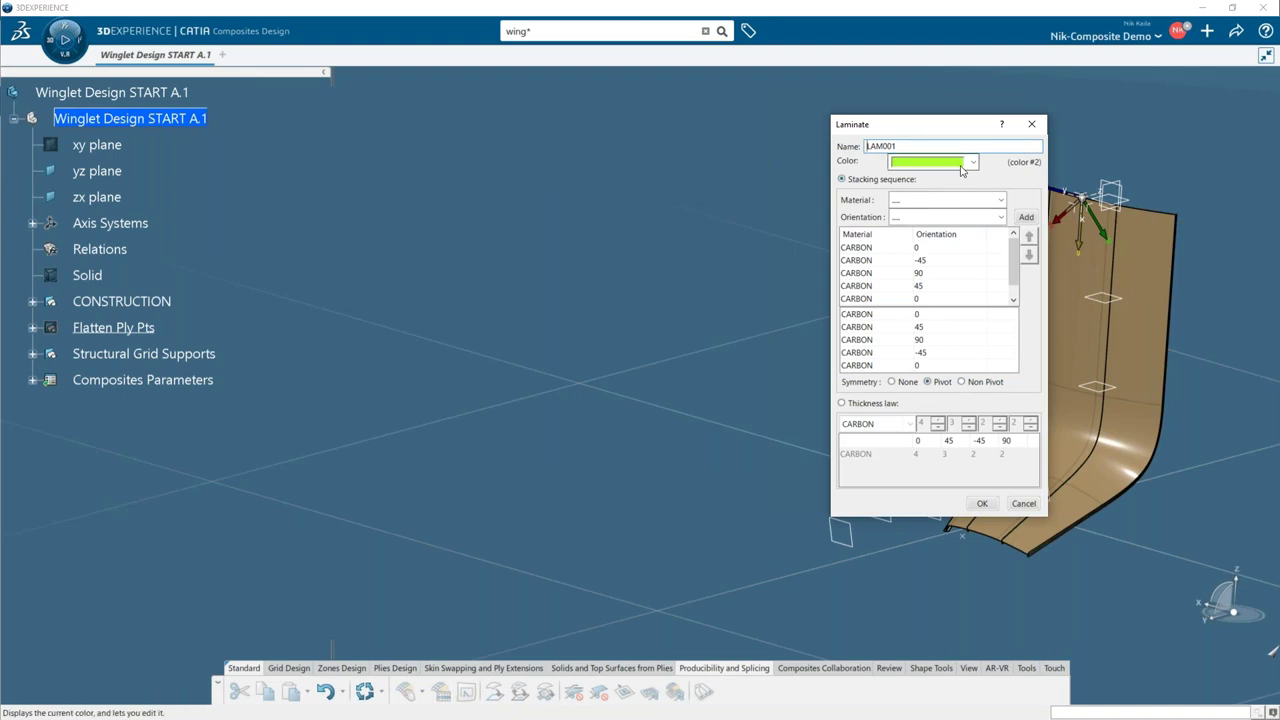
pyautogui.moveTo(951, 134); pyautogui.dragTo(592, 121)
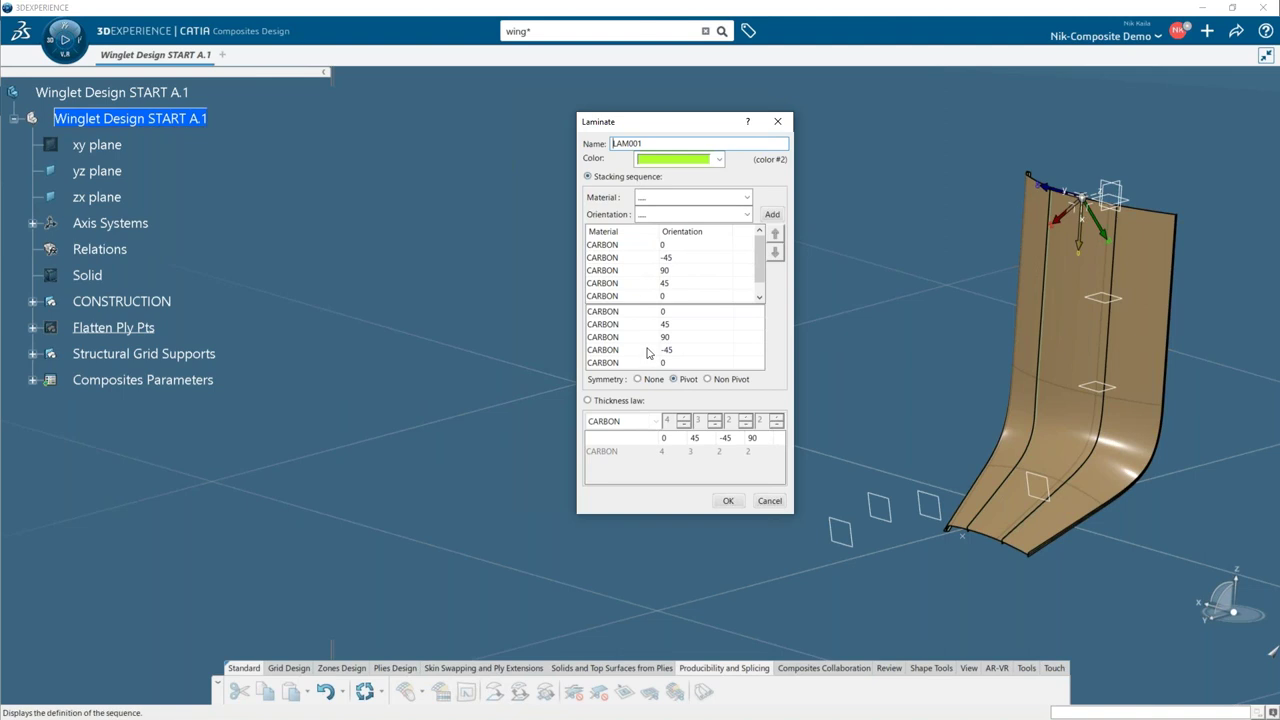
pyautogui.click(729, 501)
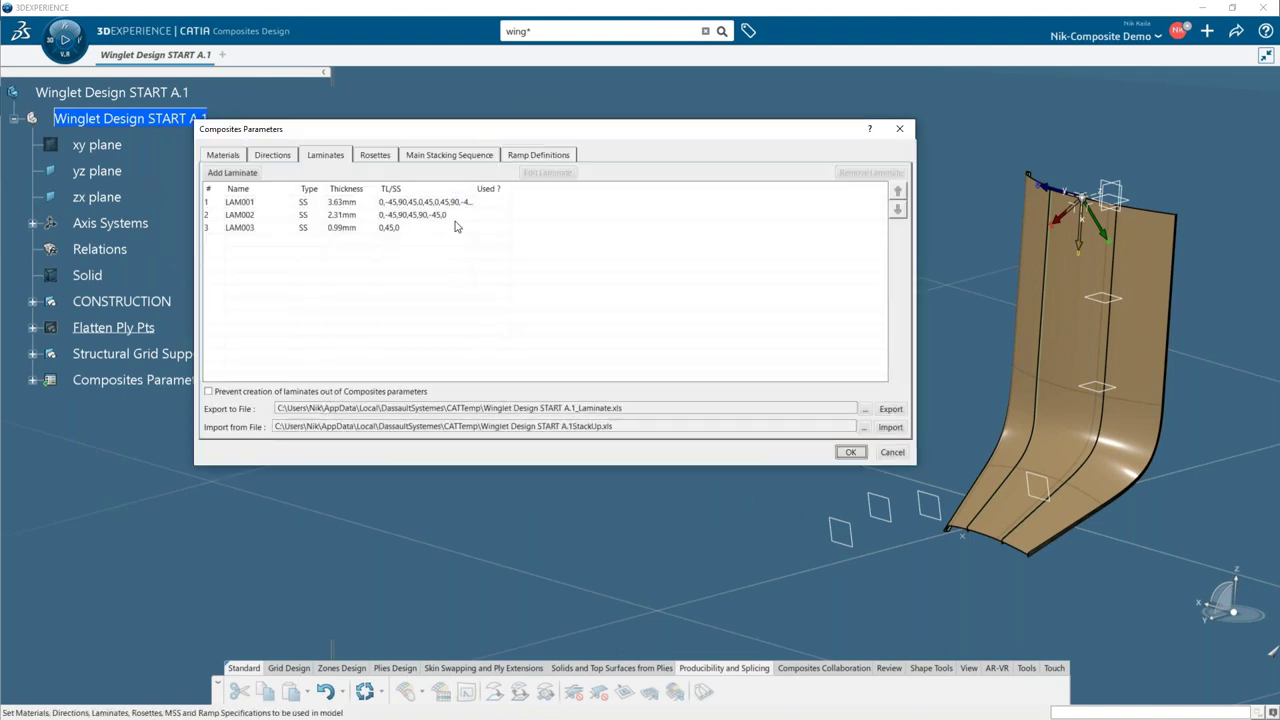
# - Review the two offset ramp definitions and confirm the Composites Parameters with OK
pyautogui.click(530, 156)
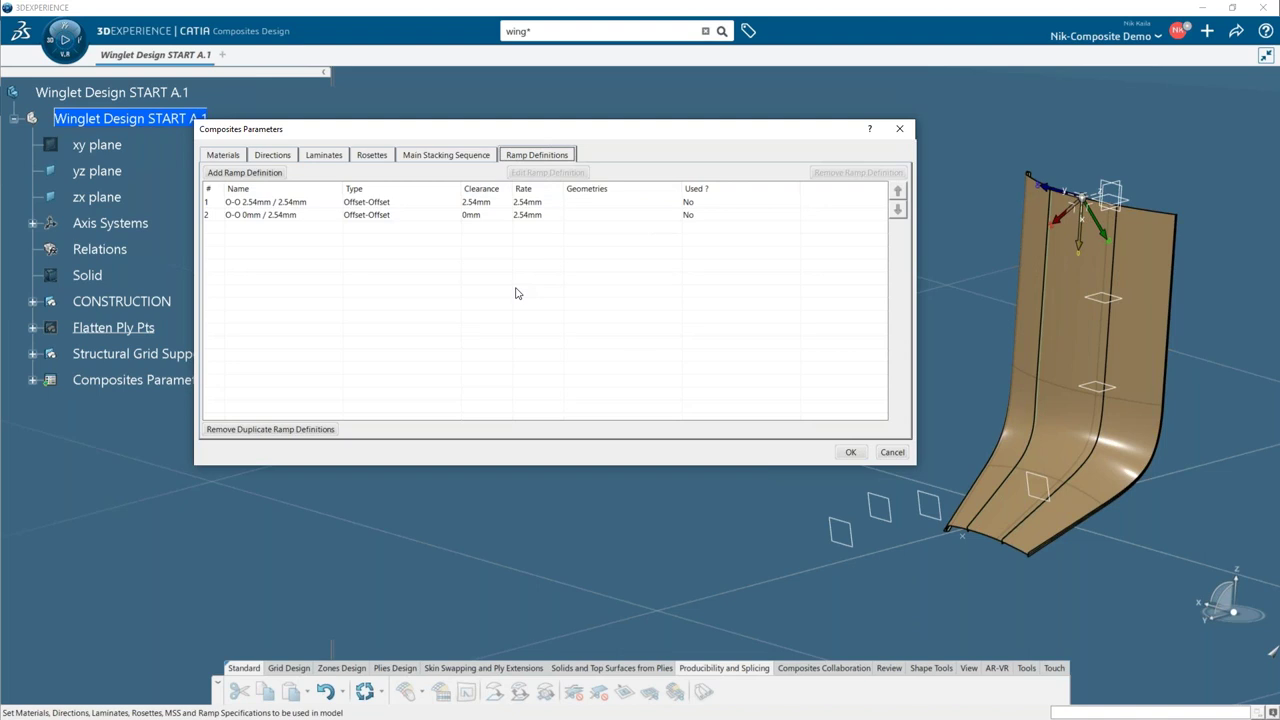
pyautogui.click(851, 453)
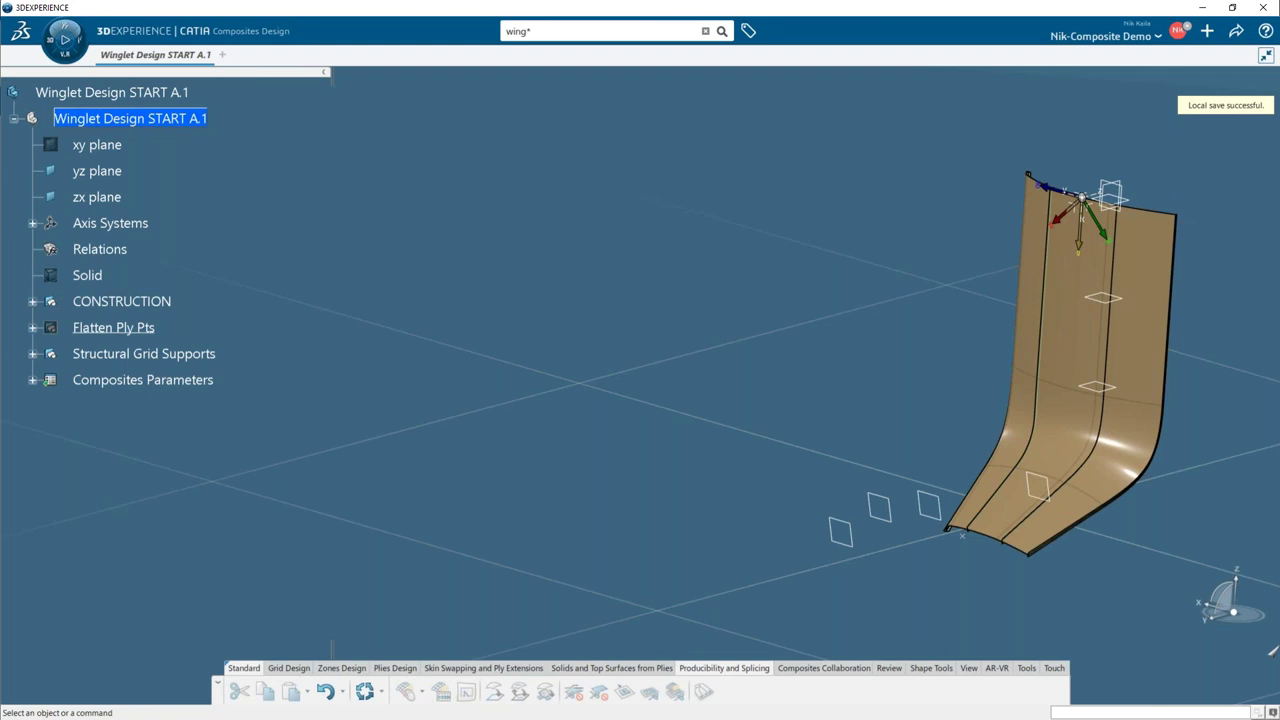
# - Look through the Grid, Zones and Plies Design tools, then start a new Grid Panel
pyautogui.click(290, 668)
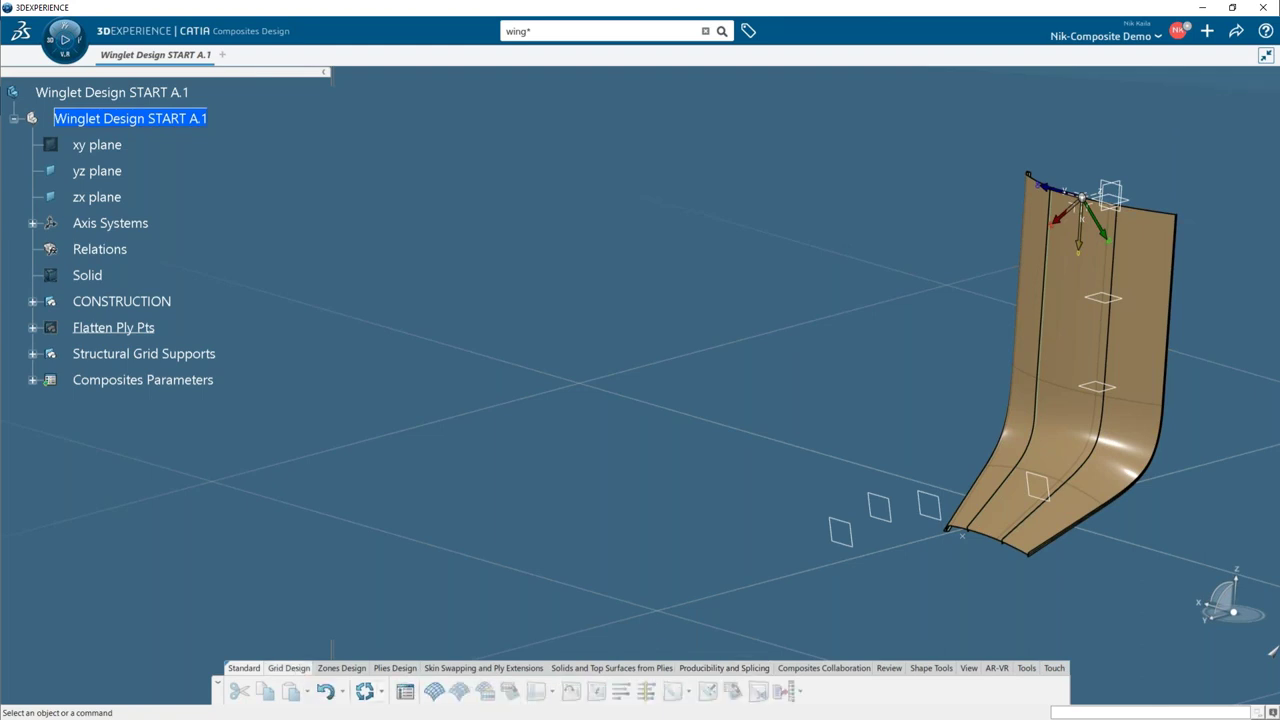
pyautogui.click(340, 670)
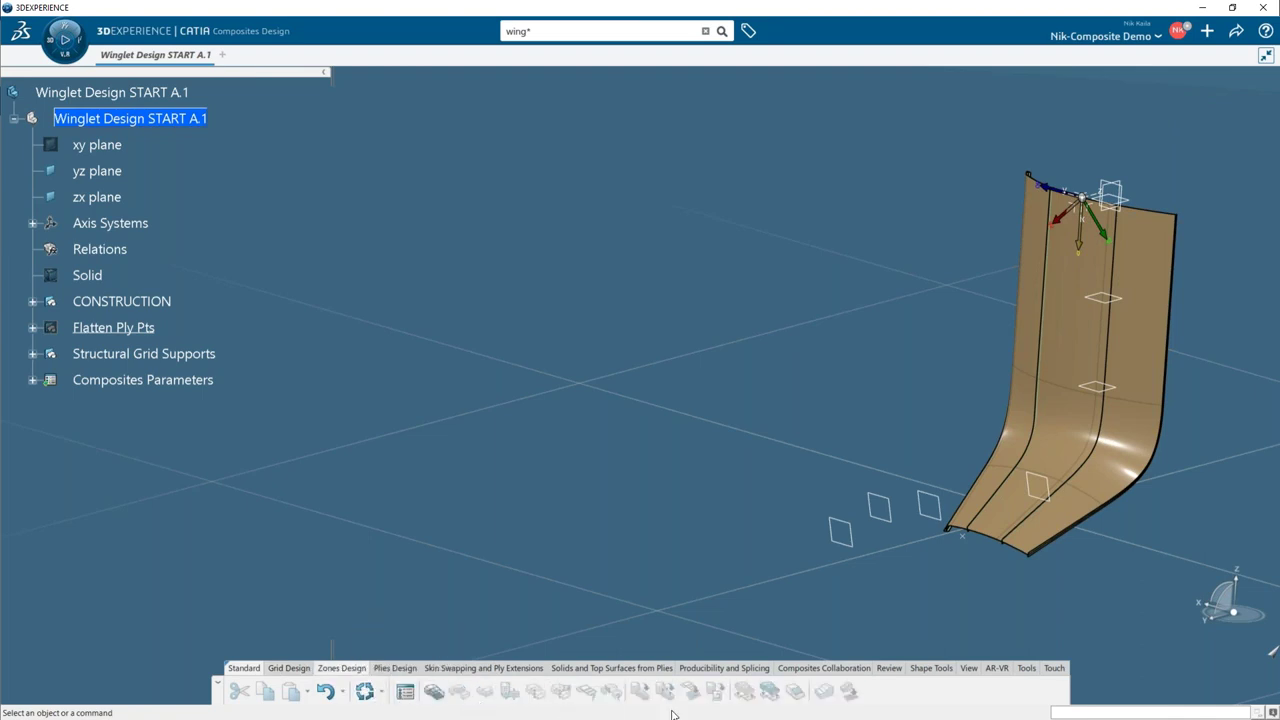
pyautogui.click(398, 670)
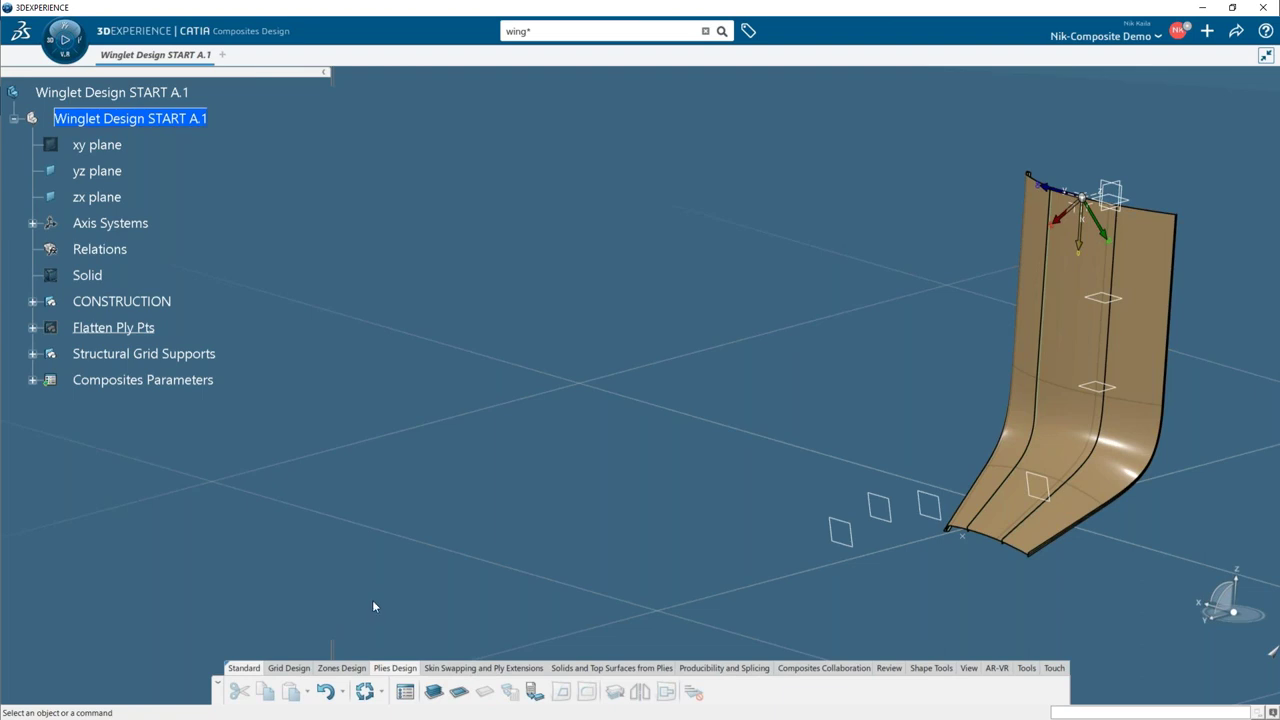
pyautogui.click(290, 672)
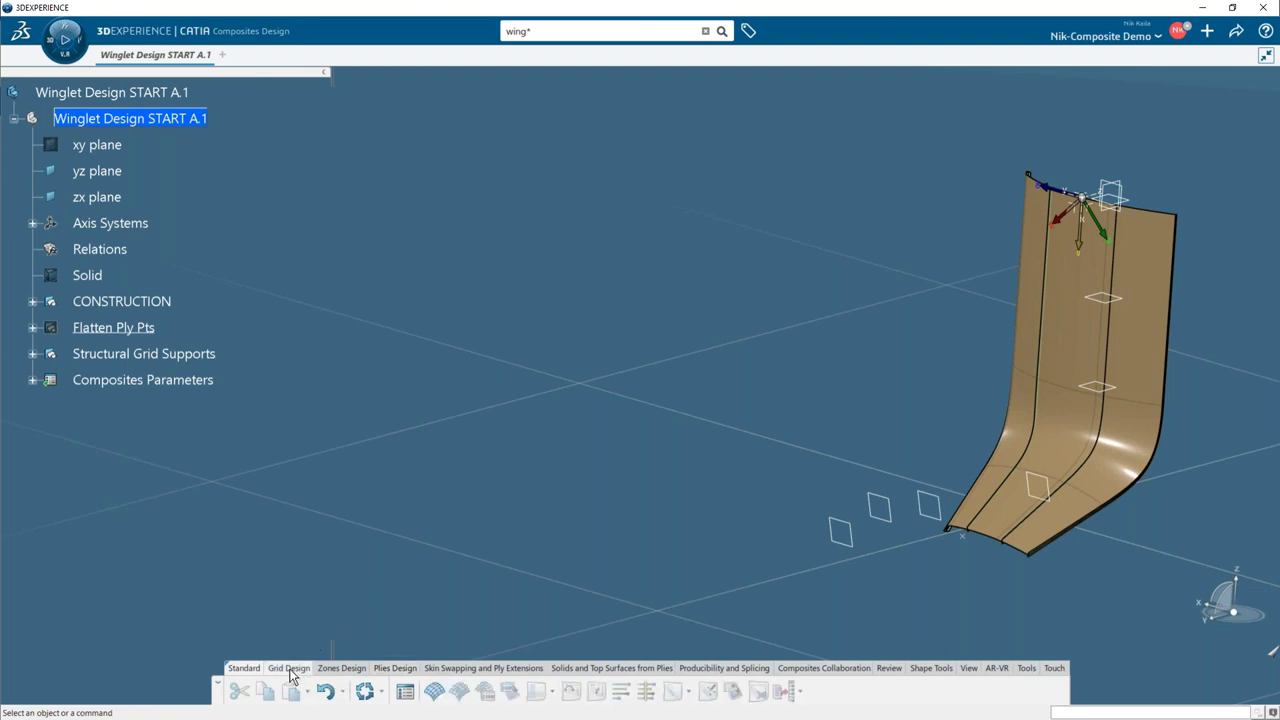
pyautogui.click(405, 692)
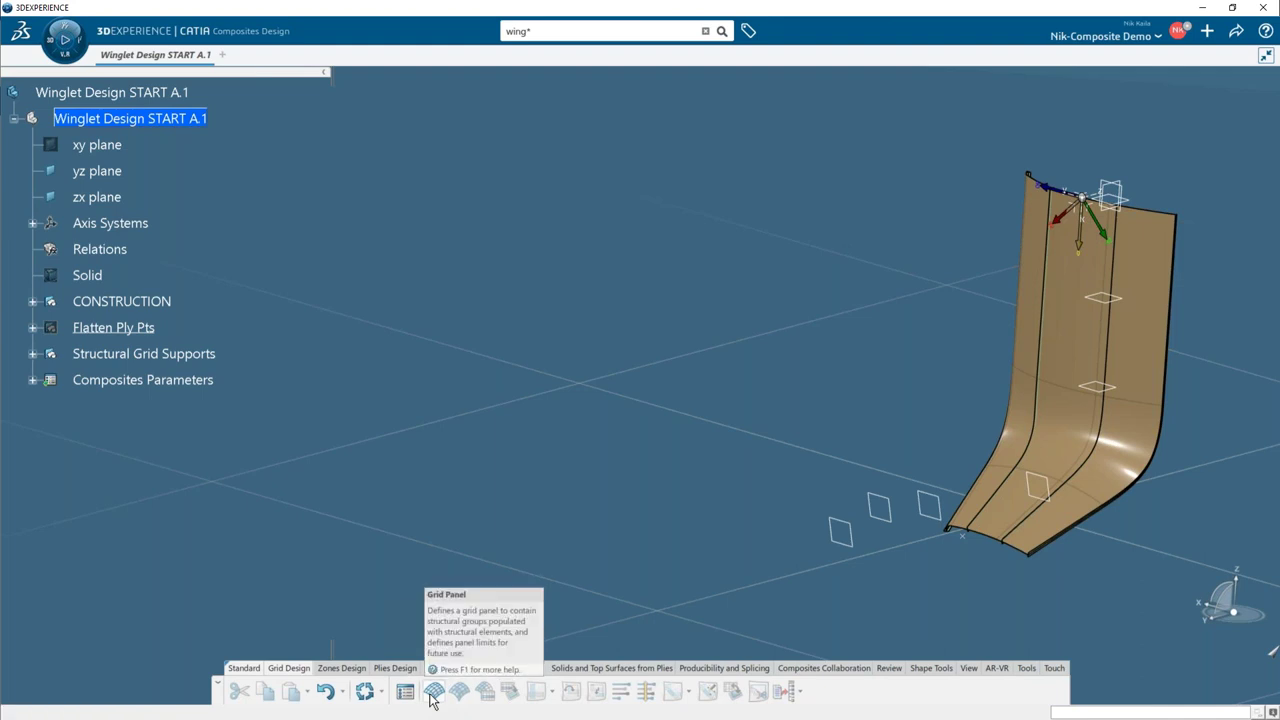
pyautogui.click(433, 692)
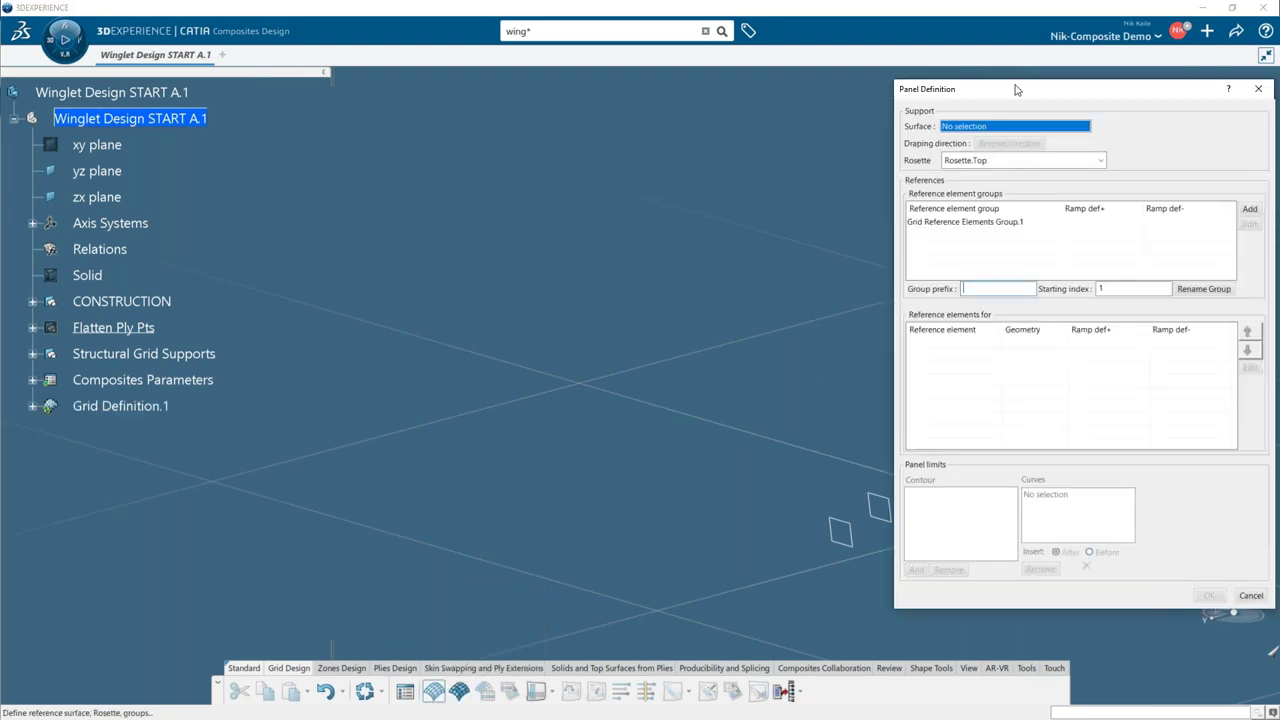
# - Set the winglet's Top surface as the panel support, giving Rosette.Top as the rosette
pyautogui.moveTo(1020, 92); pyautogui.dragTo(1089, 129)
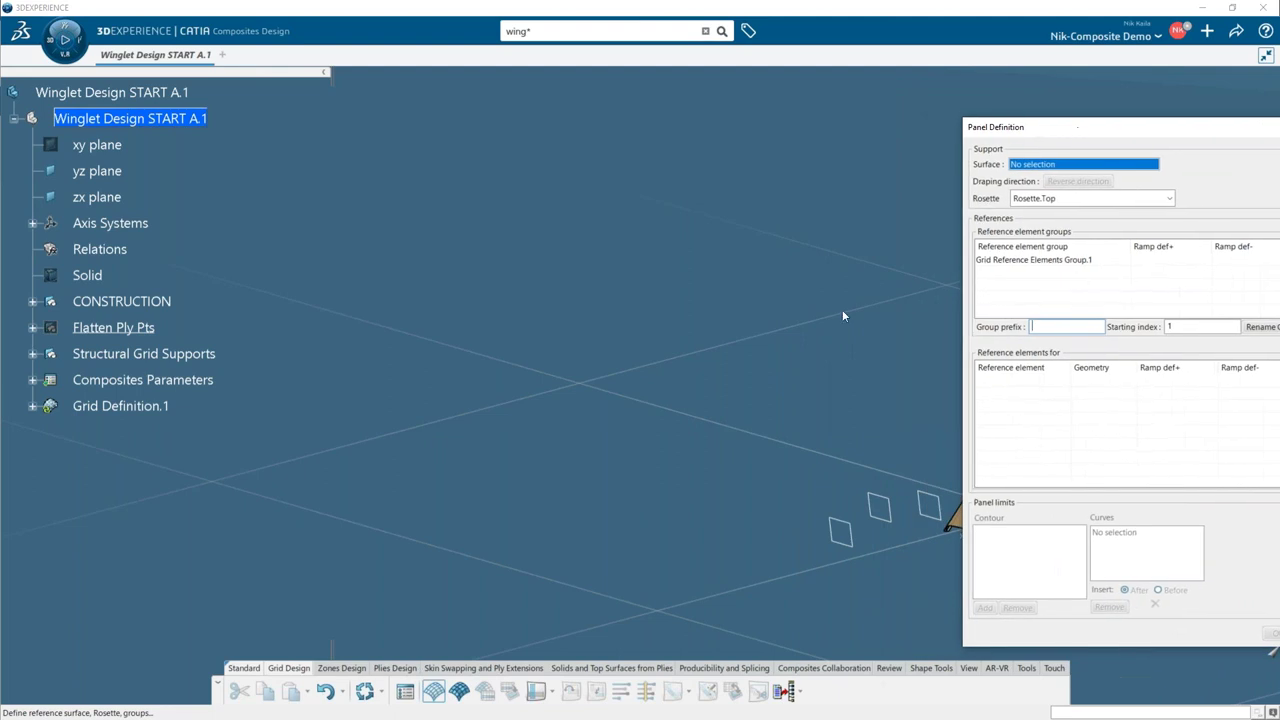
pyautogui.moveTo(743, 337); pyautogui.dragTo(580, 380, button='middle')
pyautogui.moveTo(1000, 127); pyautogui.dragTo(767, 110)
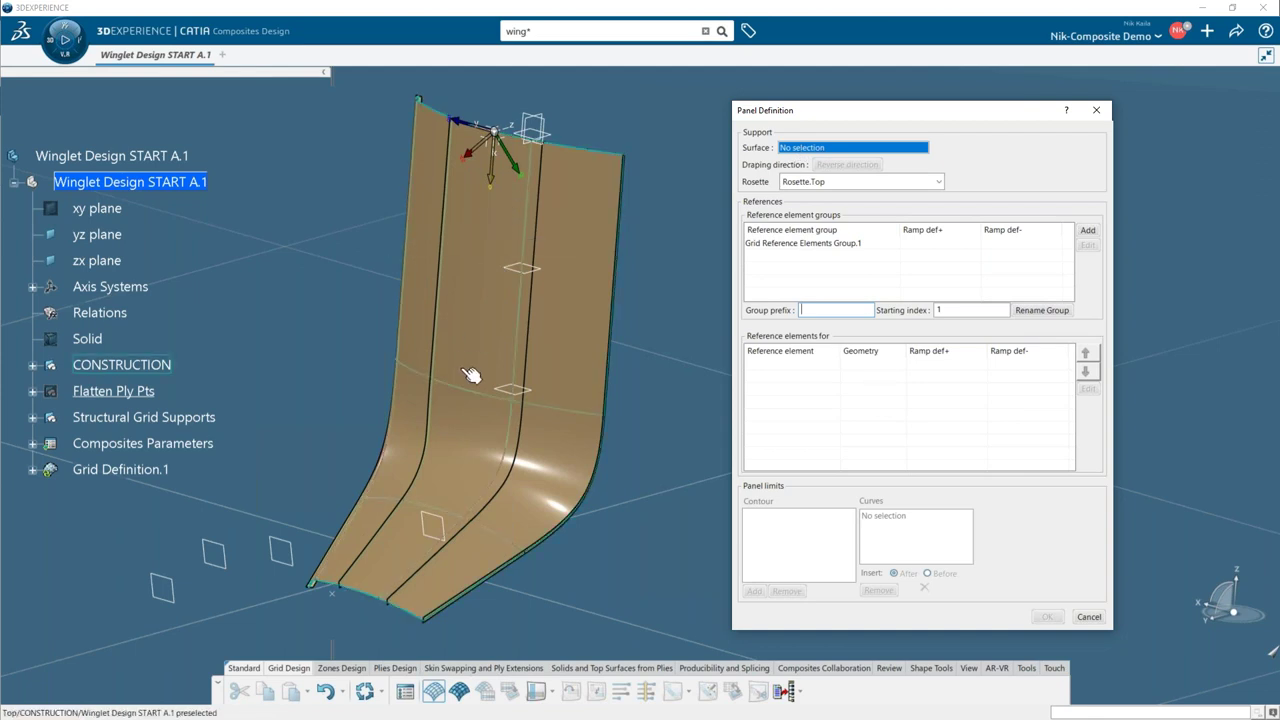
pyautogui.click(485, 279)
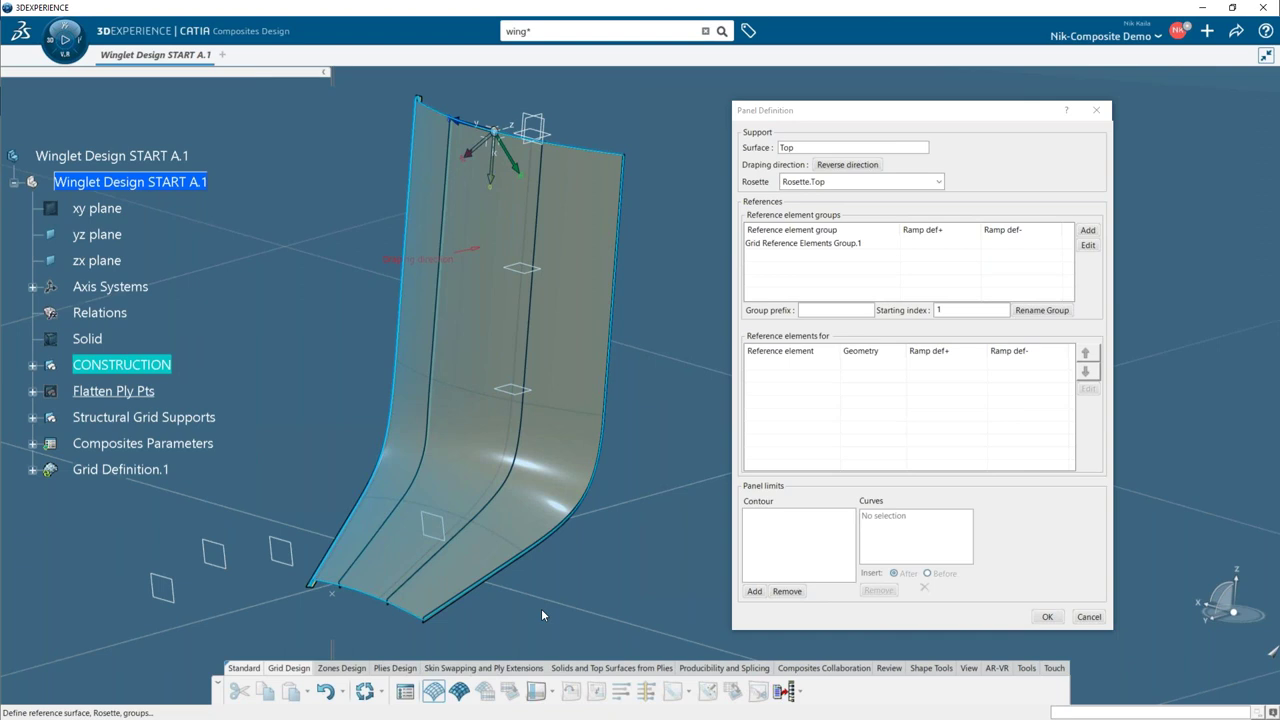
# - Rename Grid Reference Elements Group.1 to Ribs Group.1 with prefix Ribs, and expand Structural Grid Supports
pyautogui.click(770, 247)
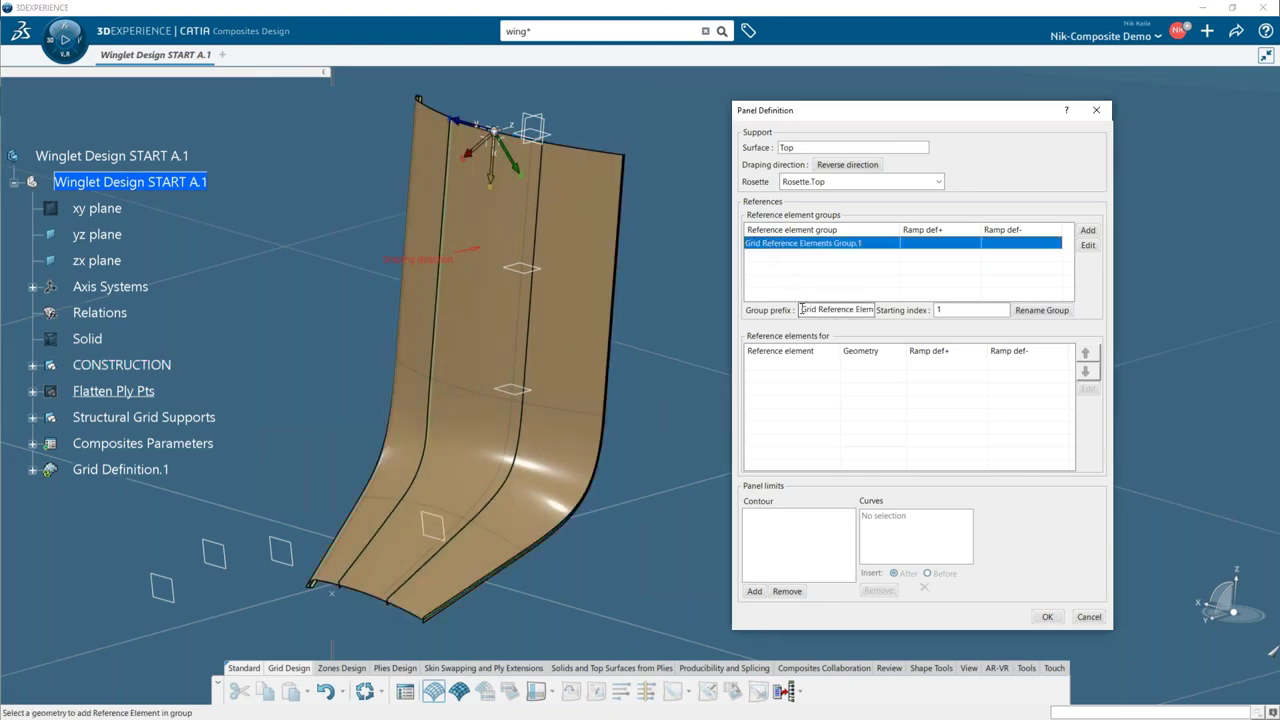
pyautogui.moveTo(801, 310); pyautogui.dragTo(903, 312)
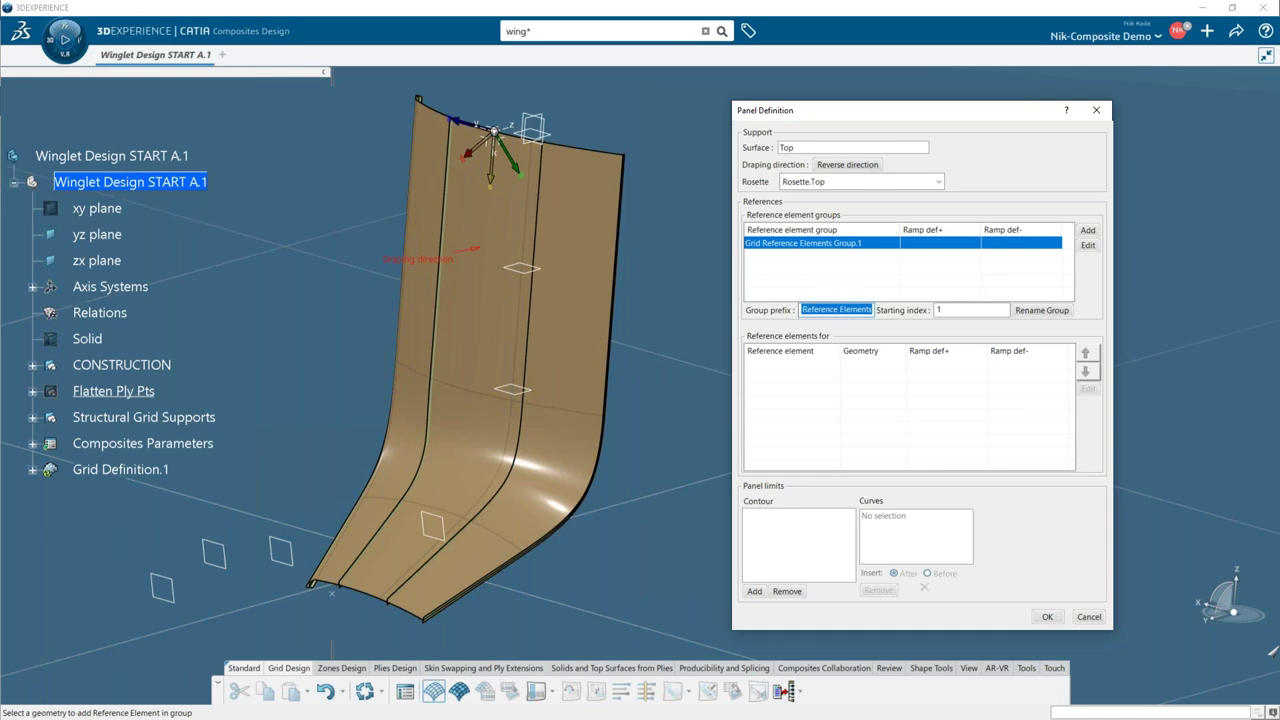
pyautogui.write('Ribs')
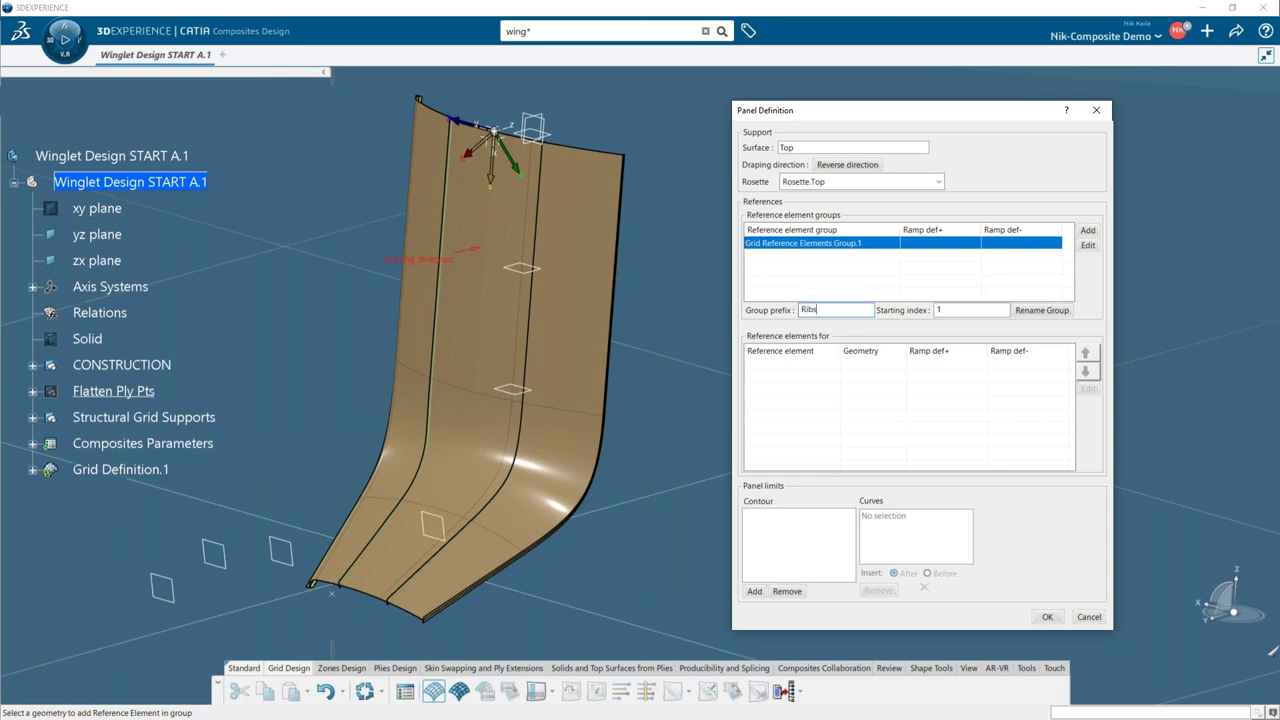
pyautogui.click(1030, 311)
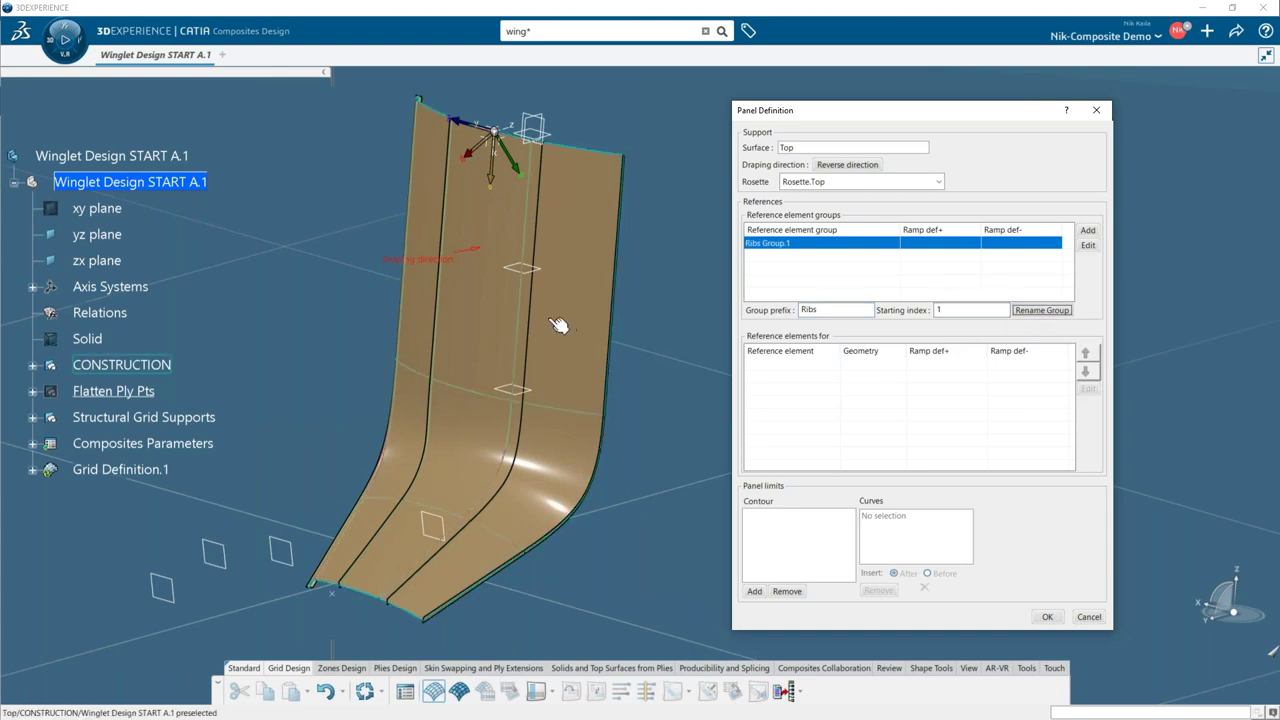
pyautogui.click(33, 419)
pyautogui.scroll(-2, 243, 316)
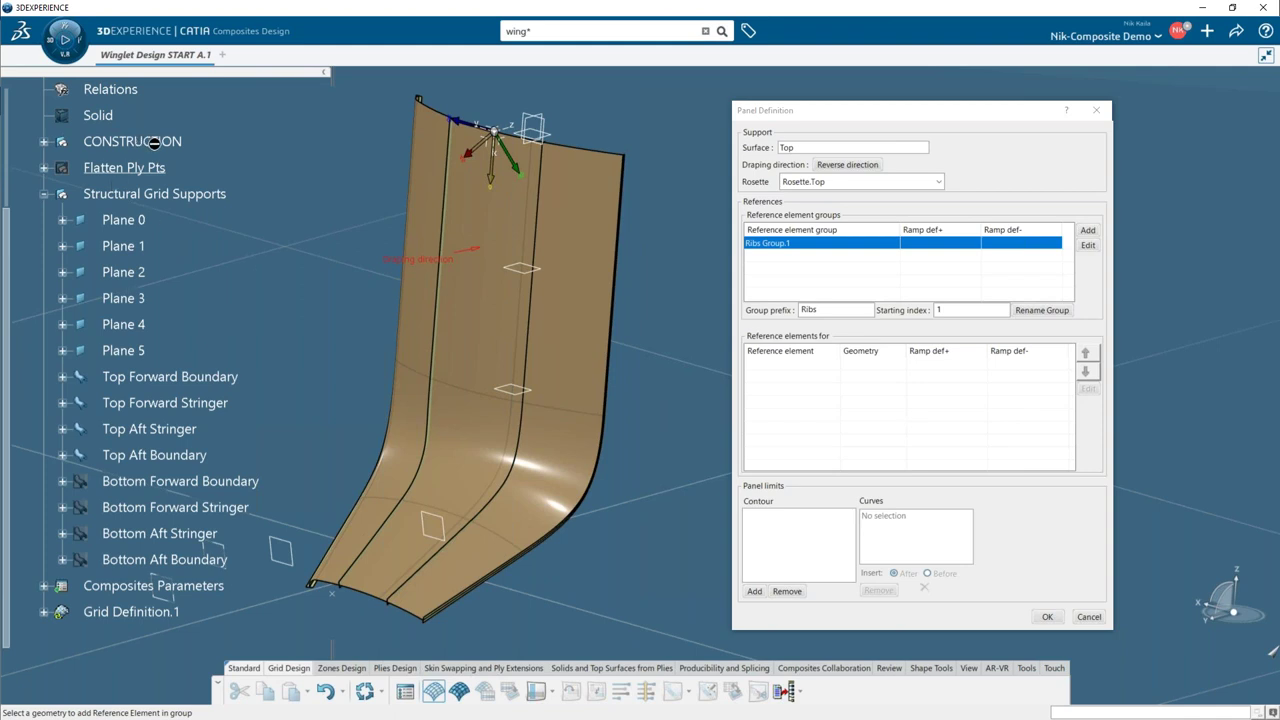
# - Add Plane 0 through Plane 5 as Ribs.1–Ribs.6, then create a second reference group
pyautogui.click(128, 222)
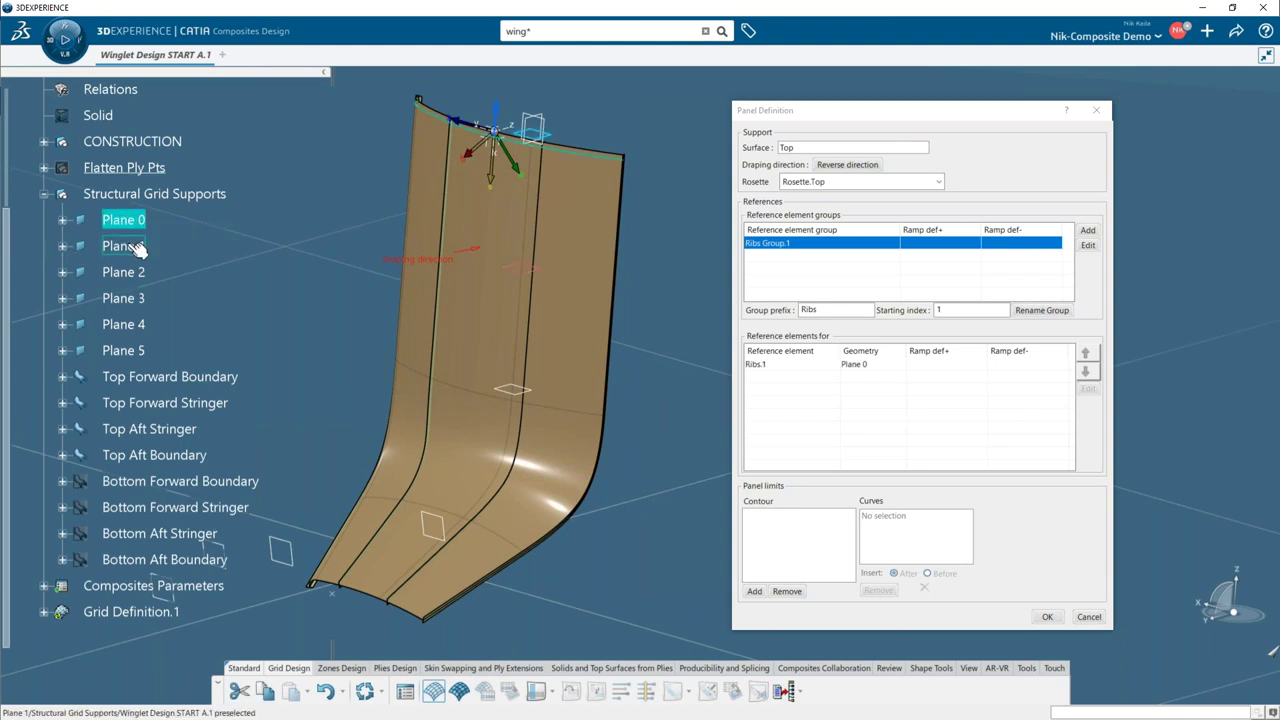
pyautogui.click(130, 247)
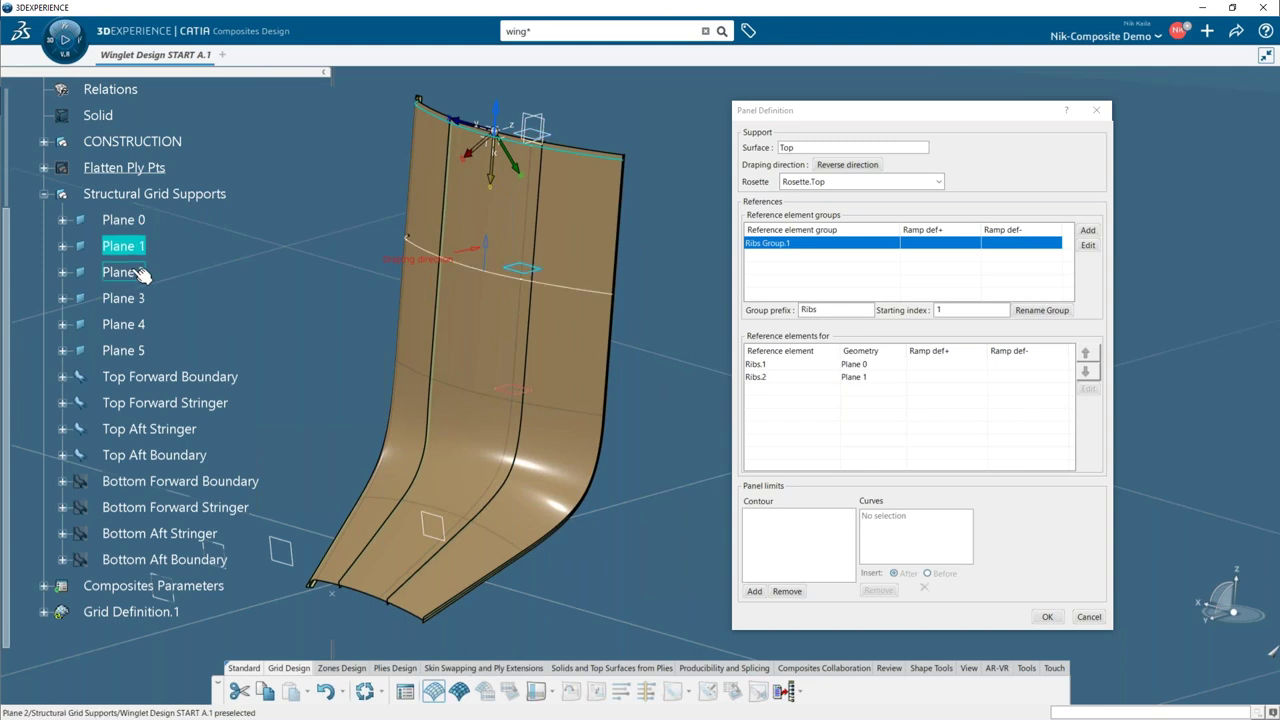
pyautogui.click(128, 273)
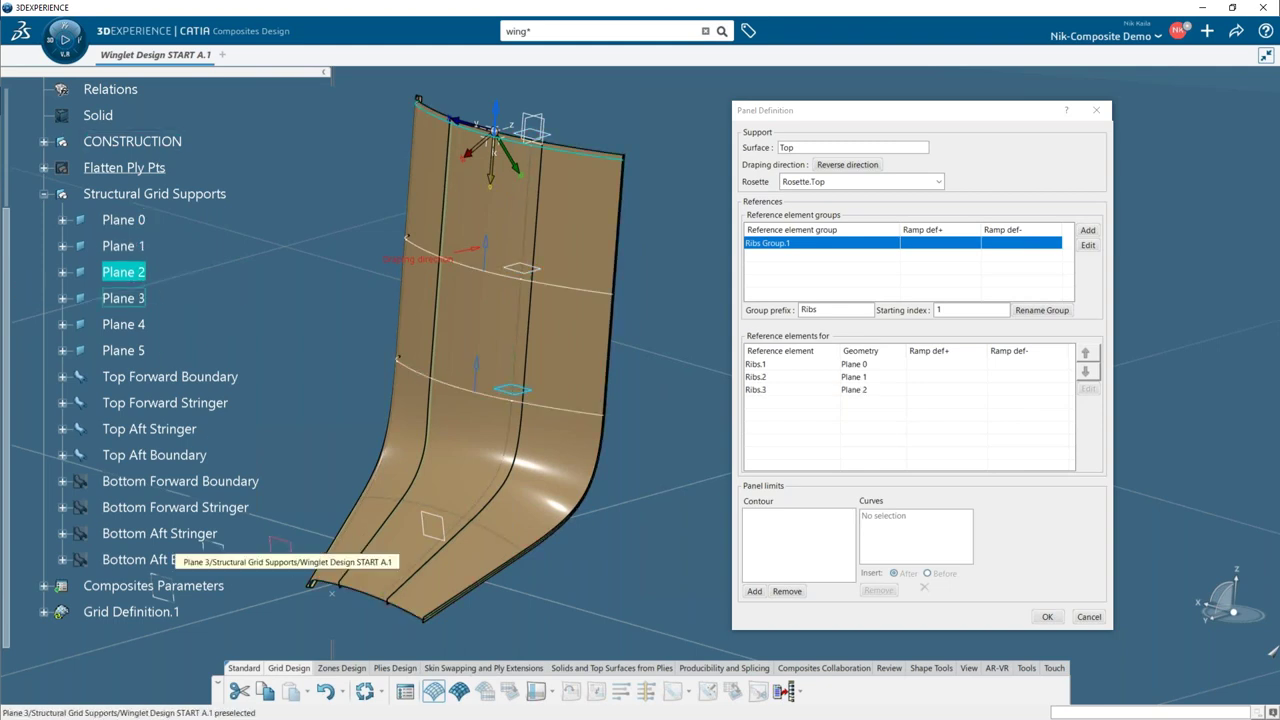
pyautogui.click(275, 545)
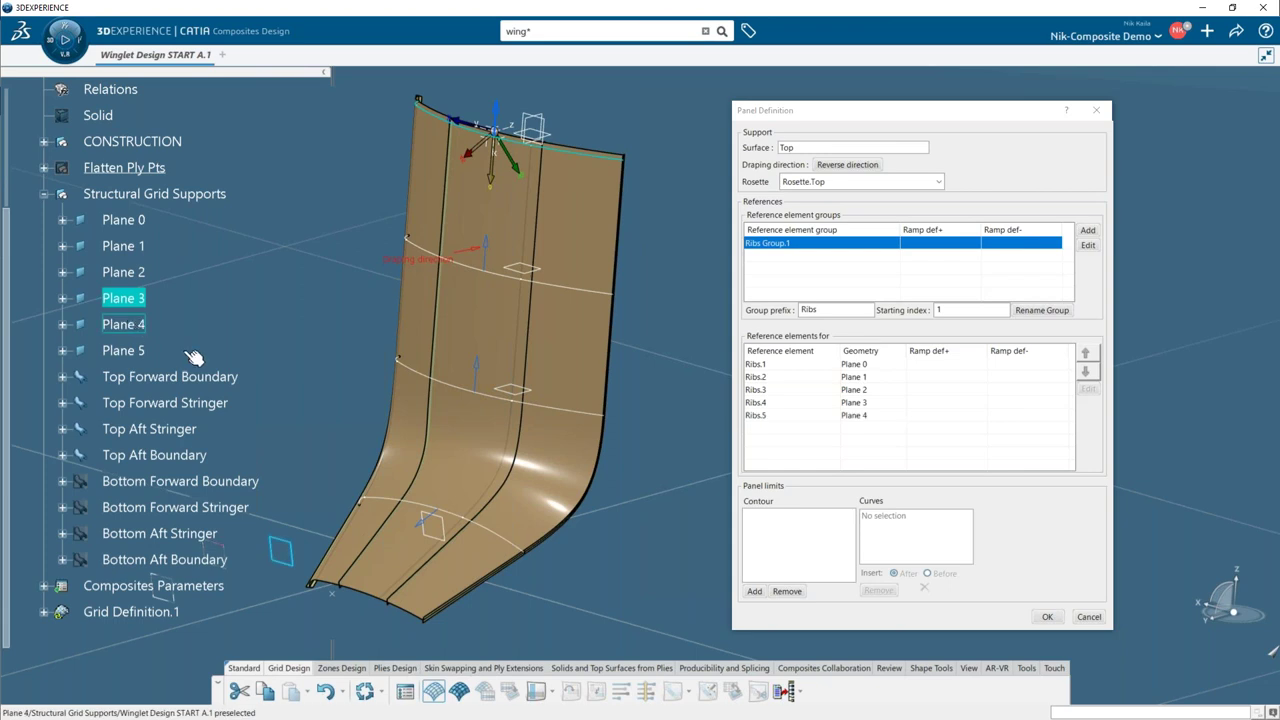
pyautogui.click(130, 326)
pyautogui.moveTo(195, 585); pyautogui.dragTo(325, 467, button='middle')
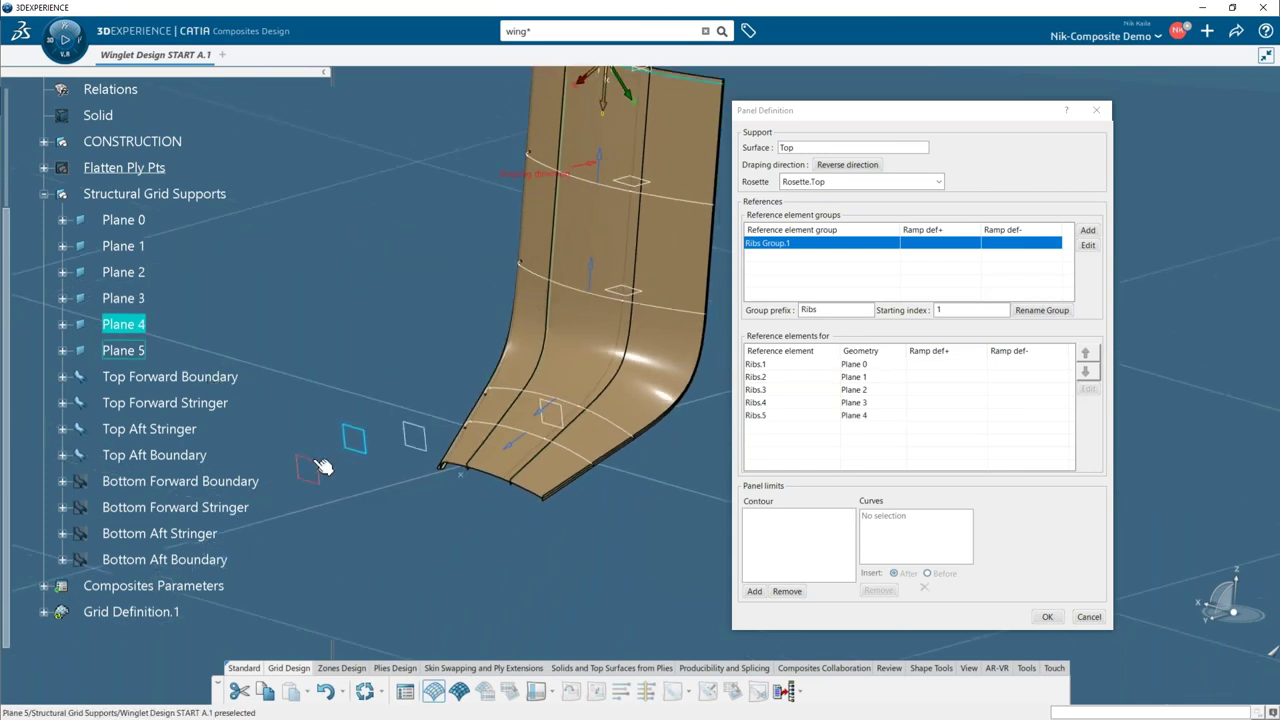
pyautogui.click(325, 467)
pyautogui.moveTo(383, 332); pyautogui.dragTo(630, 278, button='middle')
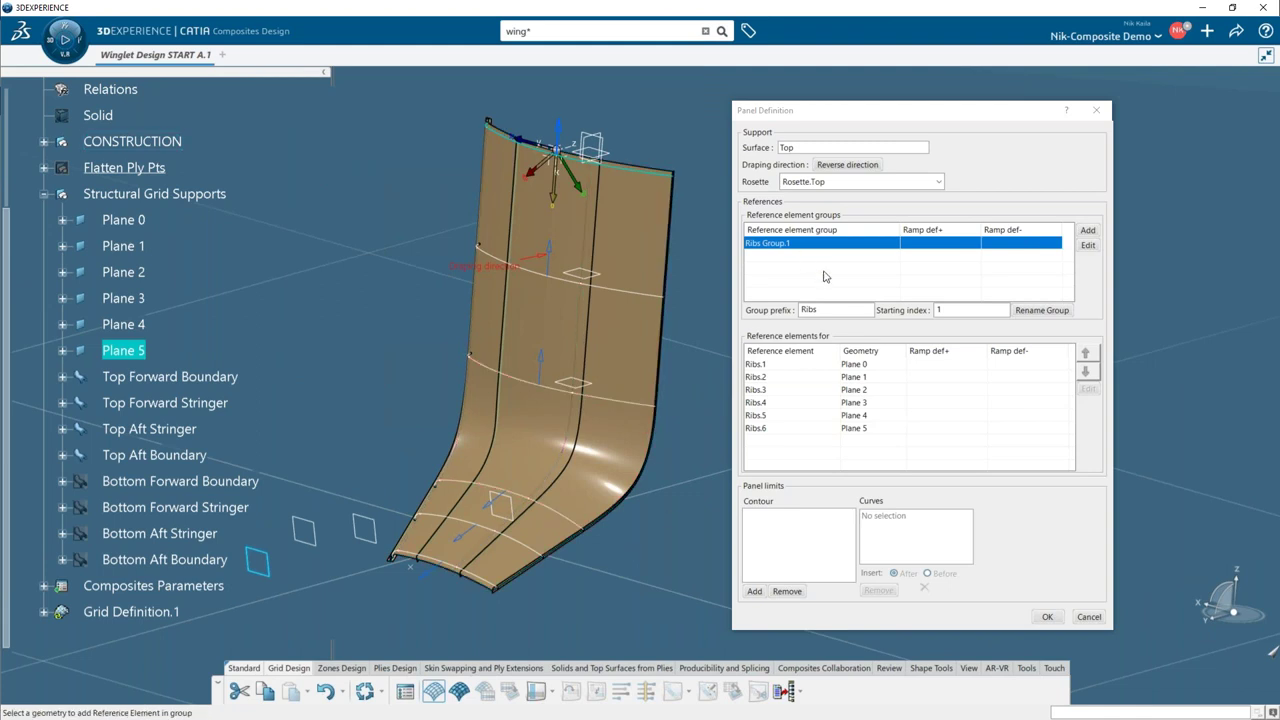
pyautogui.click(1089, 232)
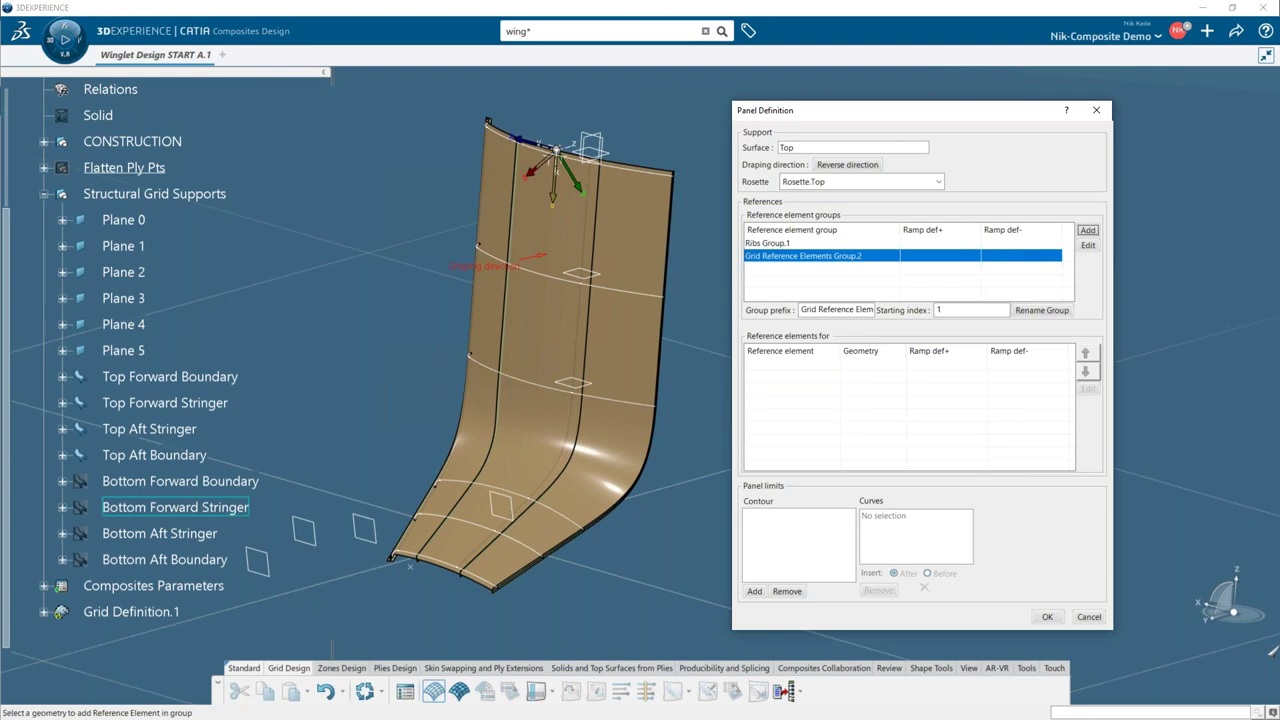
# - Add Top Forward Boundary, Top Forward Stringer, Top Aft Stringer and Top Aft Boundary to the second group
pyautogui.click(198, 378)
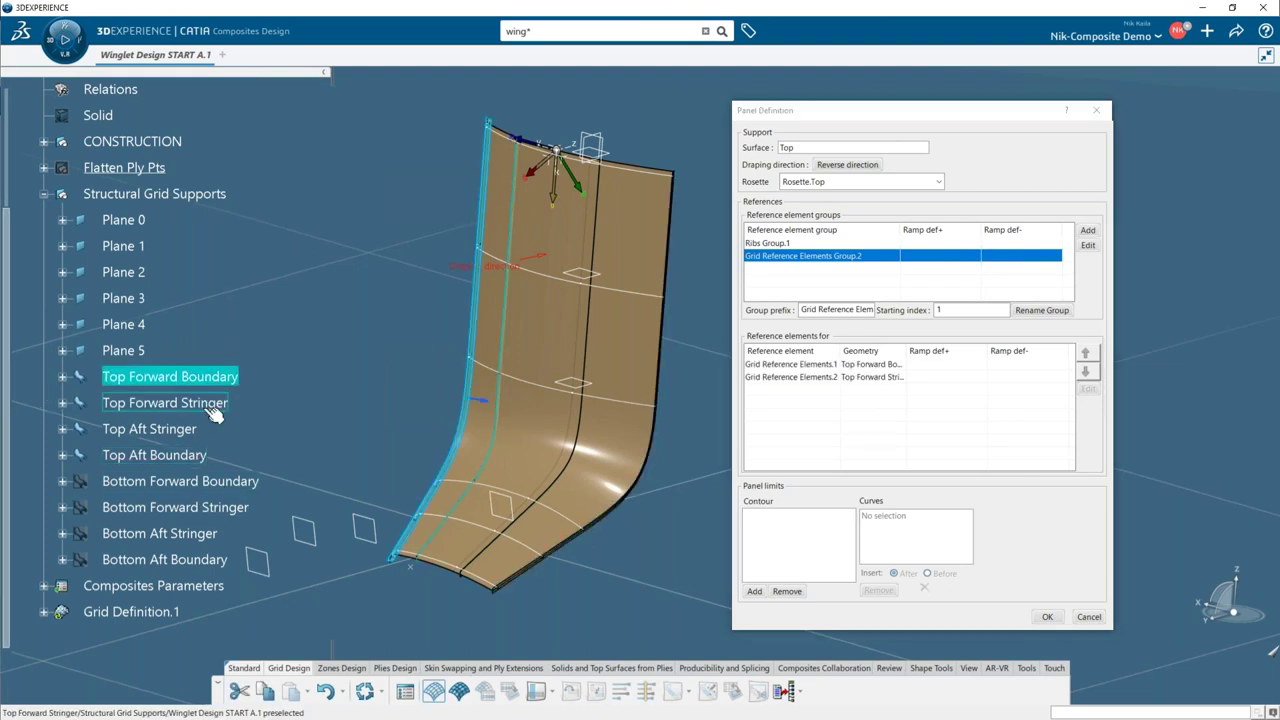
pyautogui.click(201, 403)
pyautogui.click(185, 430)
pyautogui.click(186, 456)
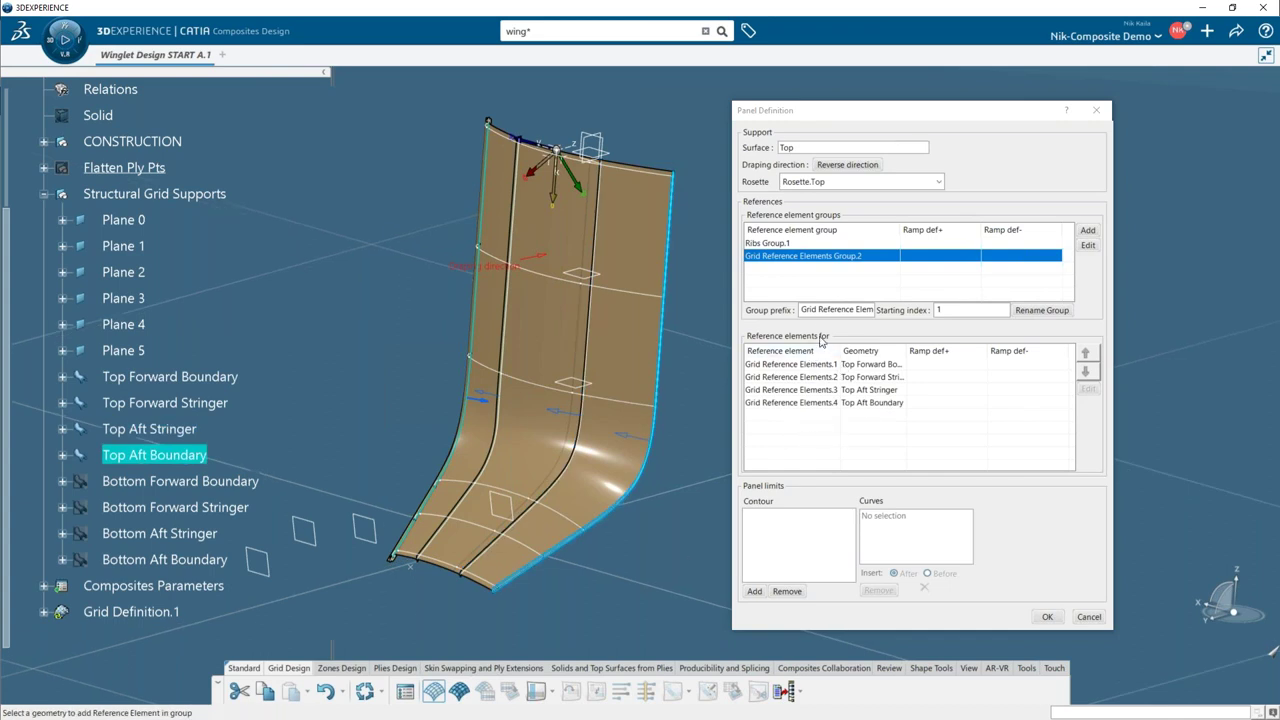
# - Change the group prefix to Stringer and rename the group to Stringer Group.2
pyautogui.click(860, 313)
pyautogui.moveTo(860, 313); pyautogui.dragTo(886, 316)
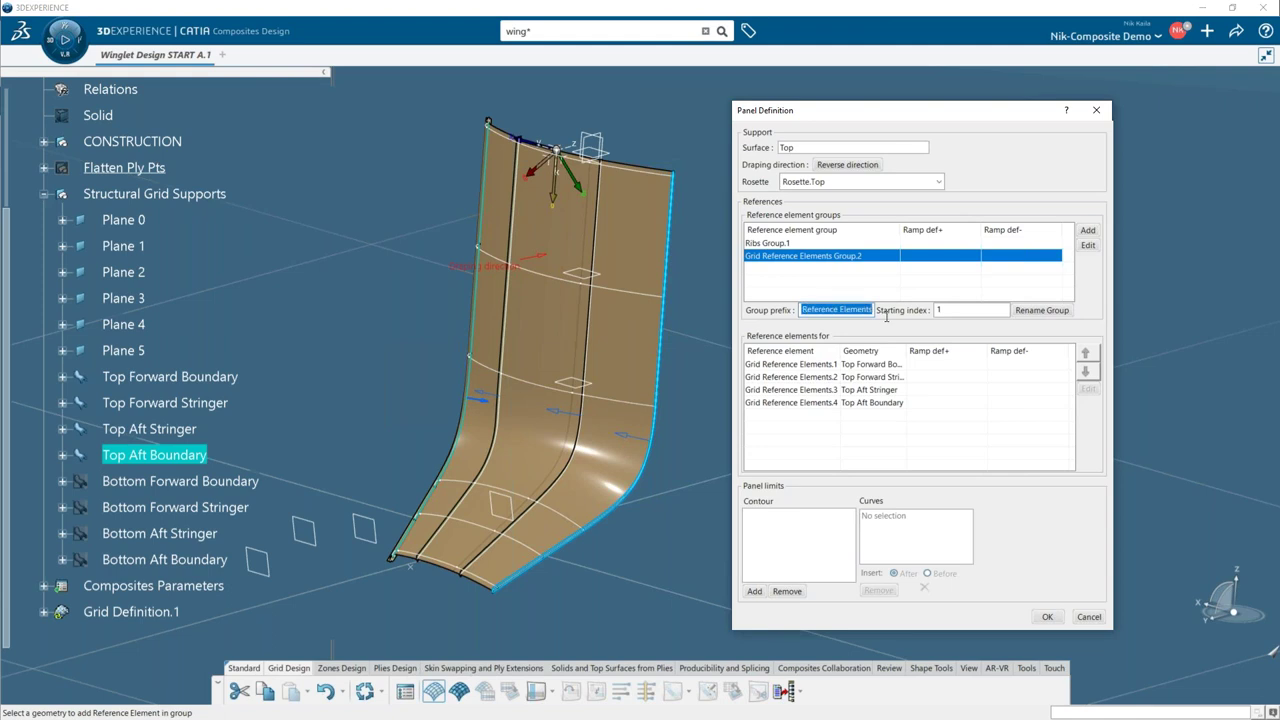
pyautogui.write('Str')
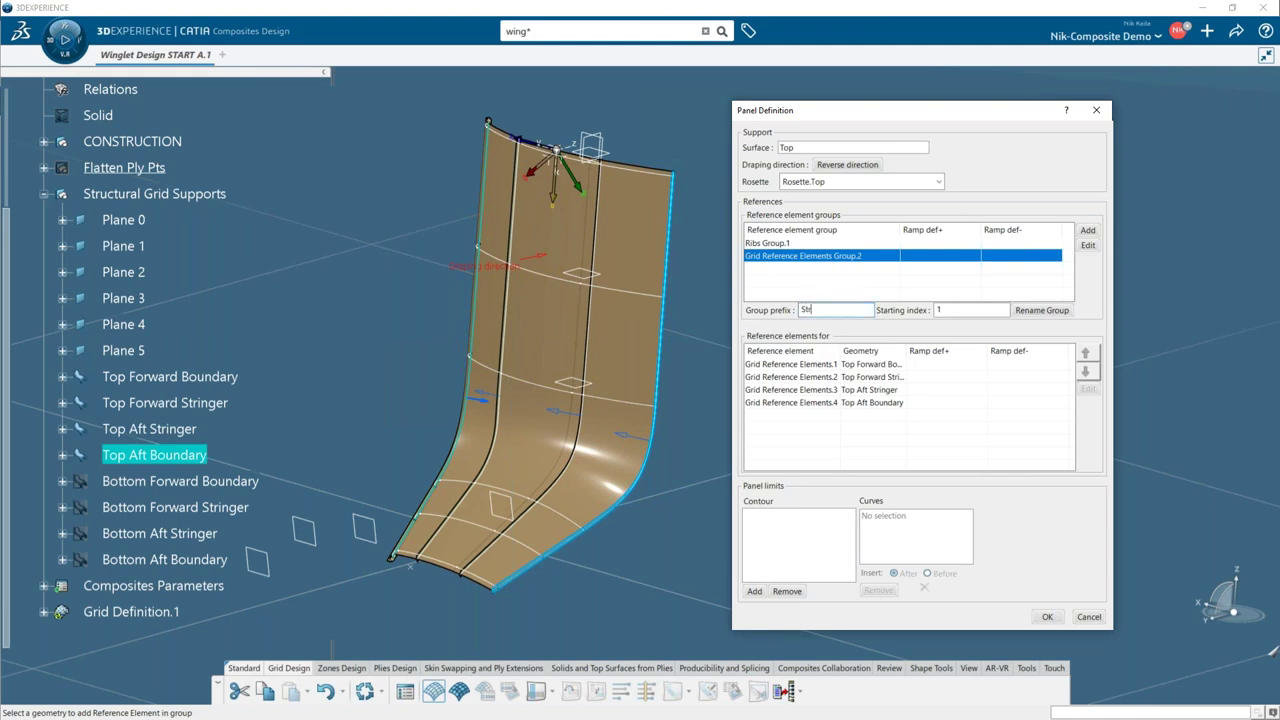
pyautogui.write('inger')
pyautogui.click(1050, 316)
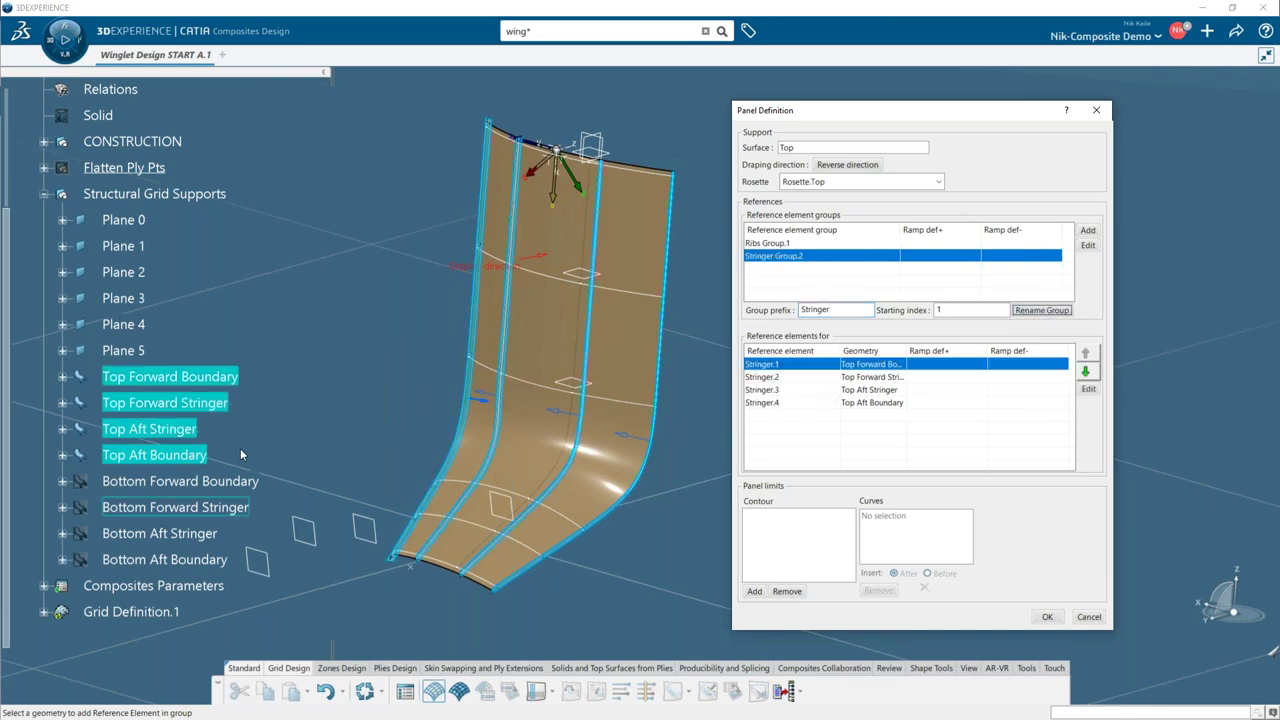
pyautogui.scroll(-2, 297, 400)
pyautogui.scroll(2, 294, 404)
# - Expand Grid Definition.1 and Grid Panel.1 to review the ribs and stringers in both groups
pyautogui.click(44, 194)
pyautogui.click(44, 246)
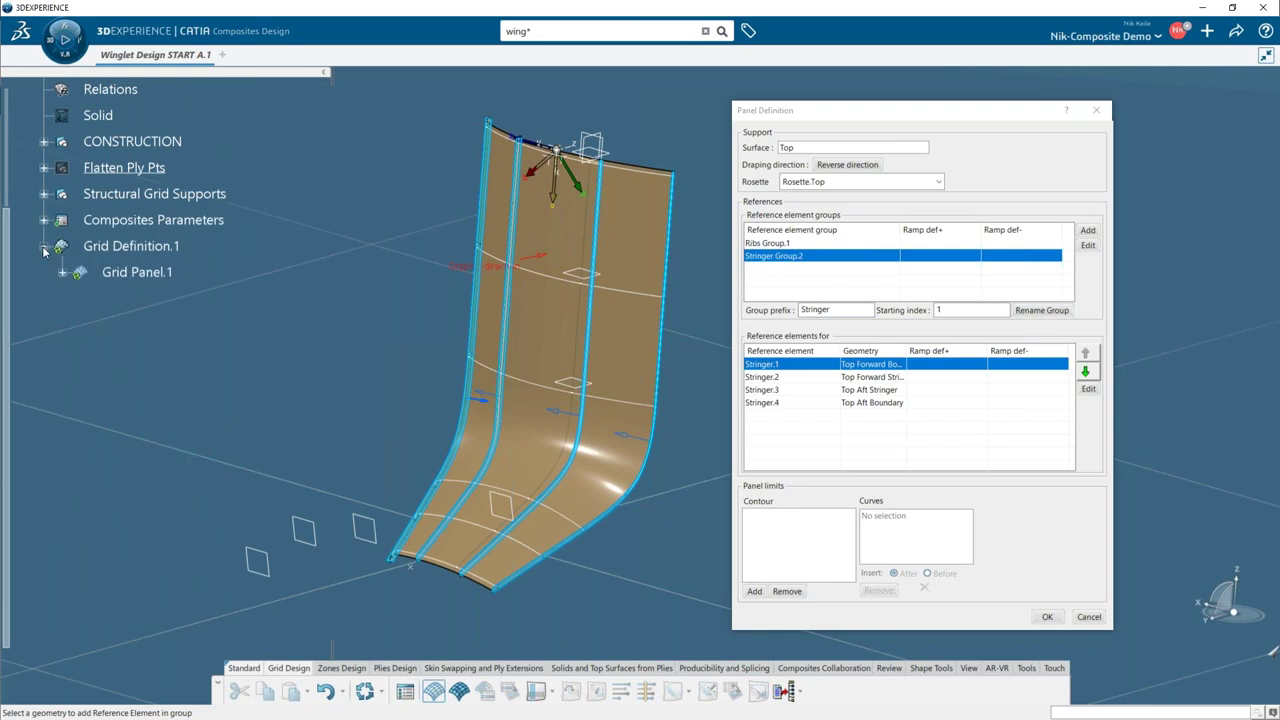
pyautogui.click(63, 273)
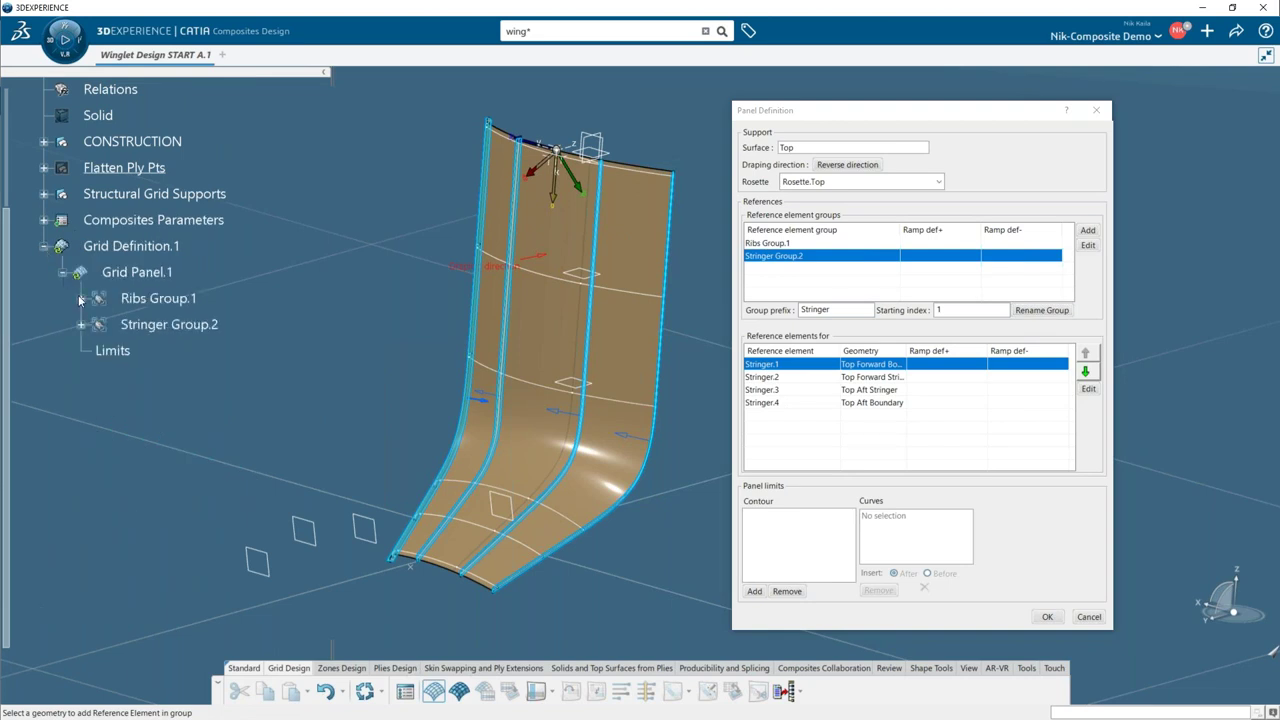
pyautogui.click(81, 298)
pyautogui.click(81, 481)
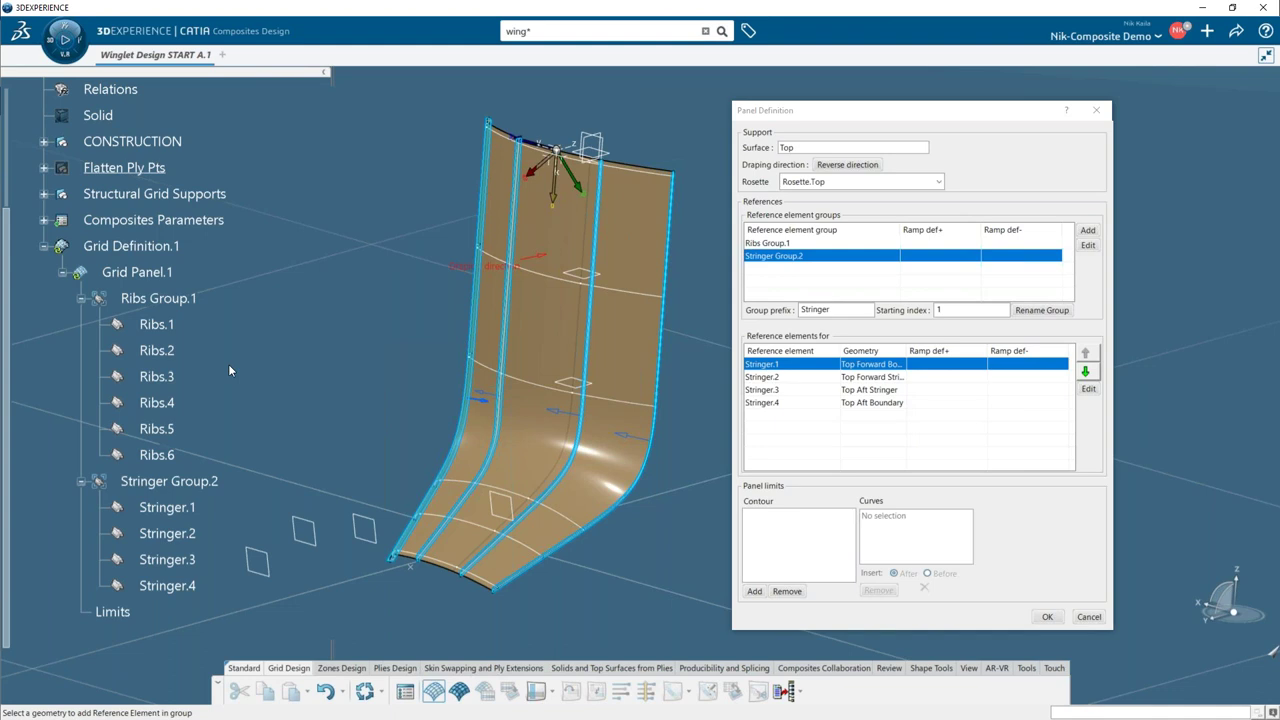
pyautogui.click(81, 298)
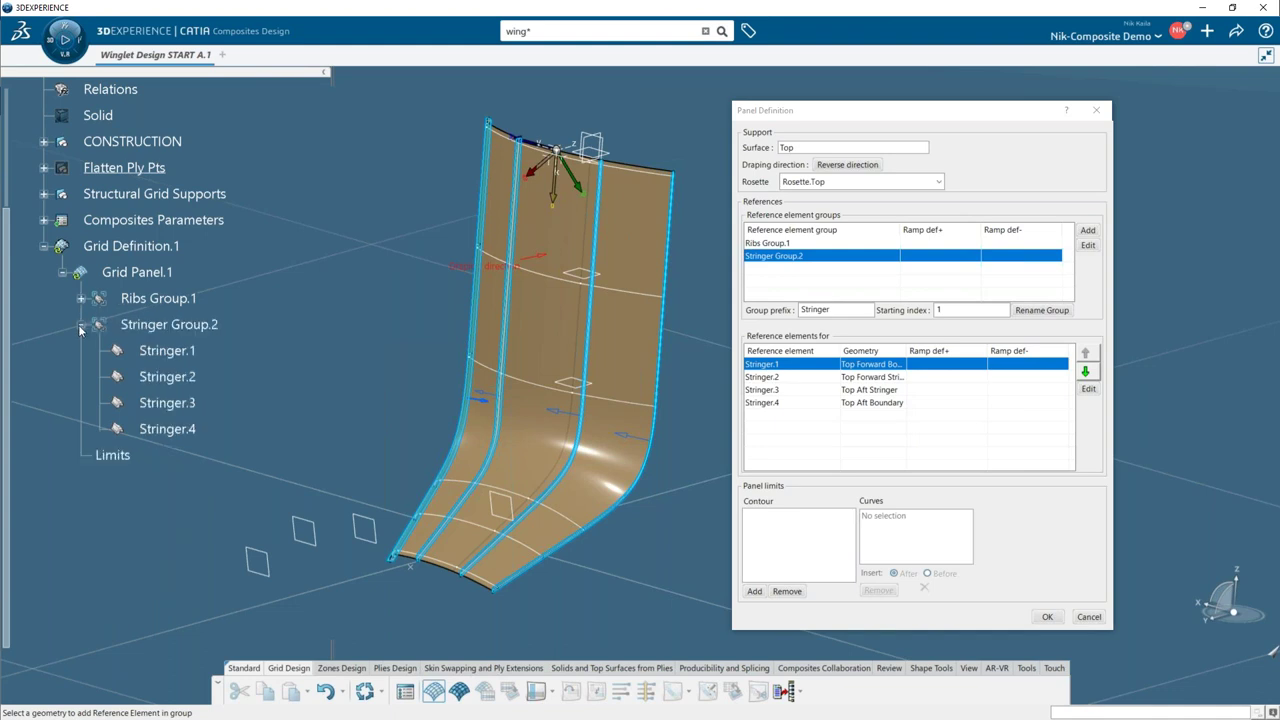
pyautogui.click(81, 324)
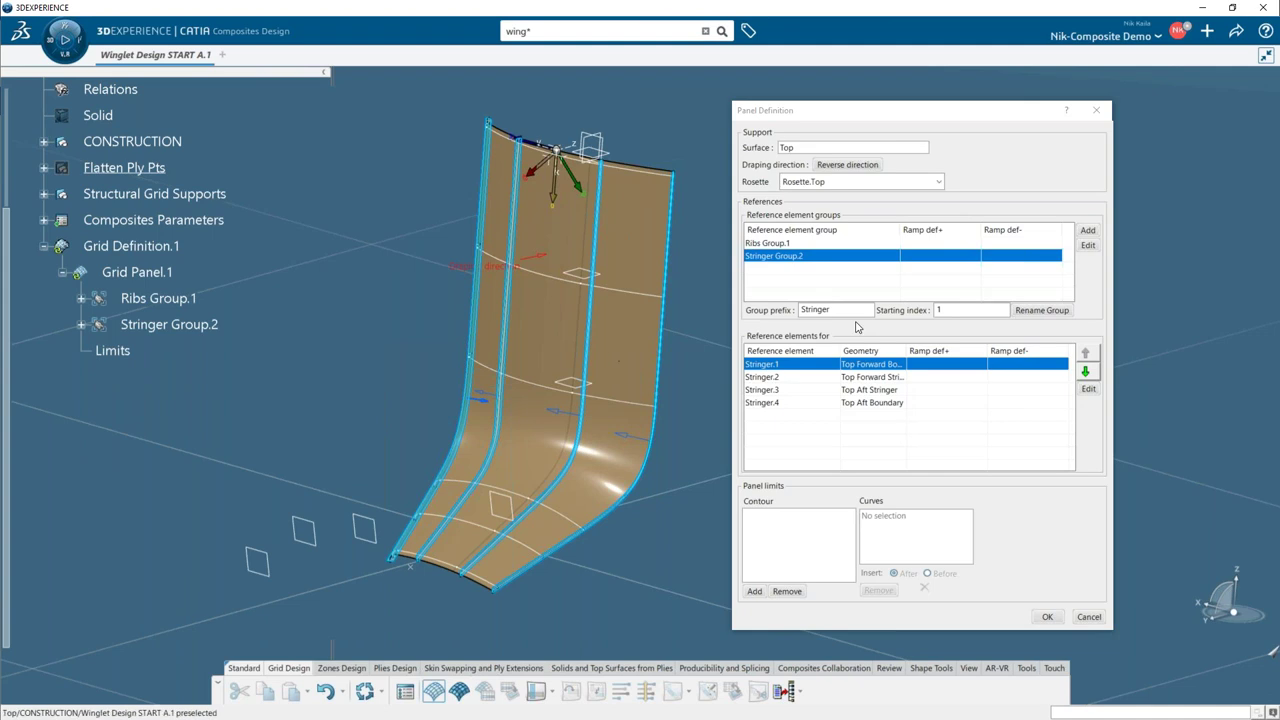
# - Select Ribs Group.1 in Panel Definition and edit its group settings
pyautogui.click(790, 244)
pyautogui.moveTo(880, 119); pyautogui.dragTo(974, 102)
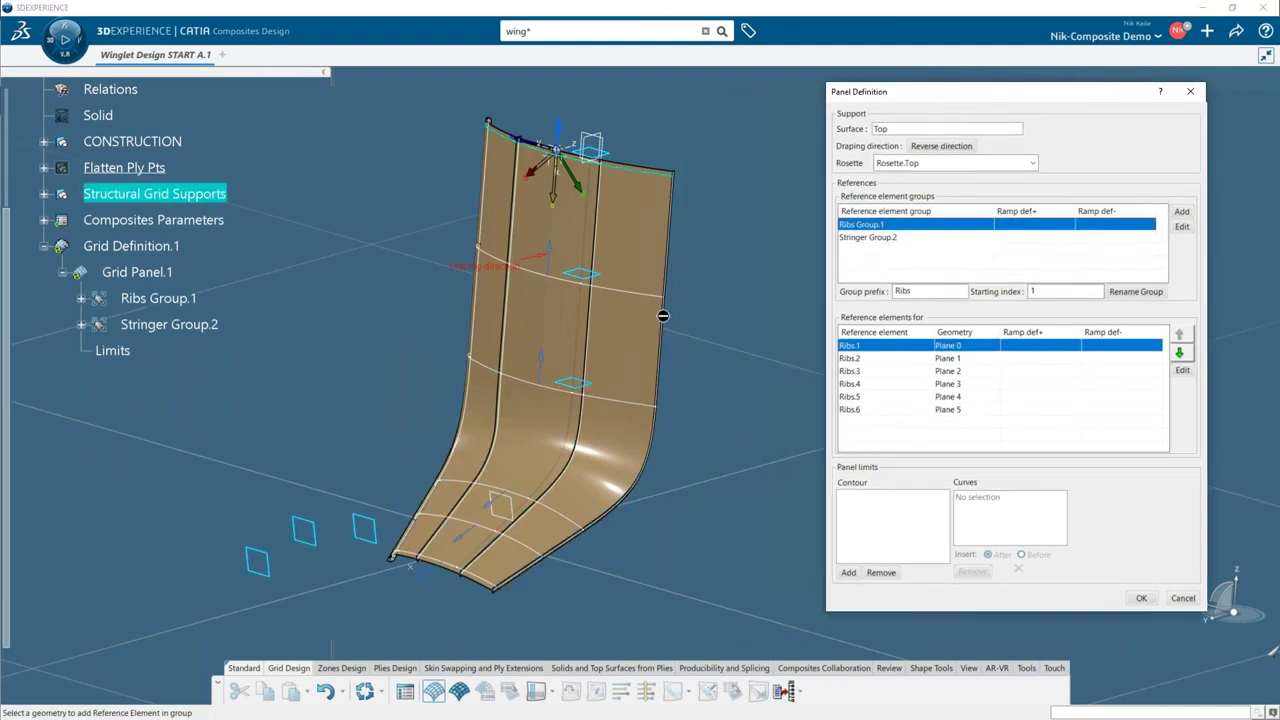
pyautogui.click(1183, 228)
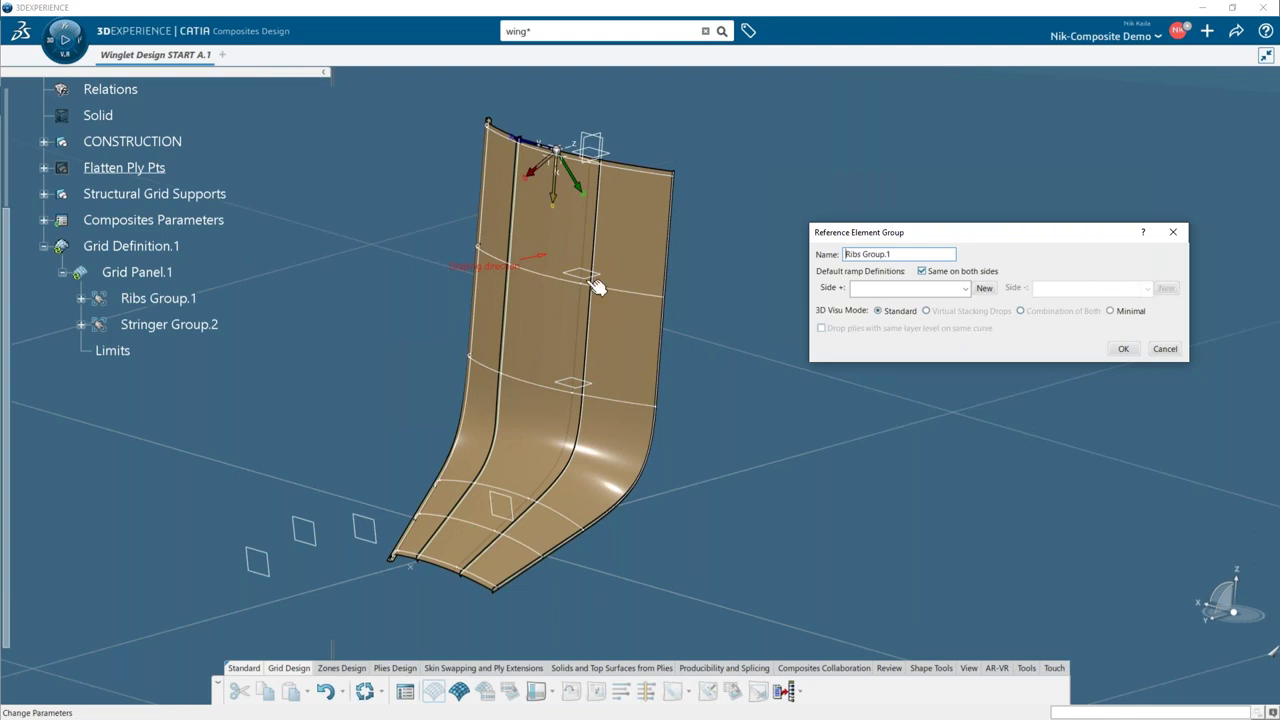
# - Create a new Offset / Offset ramp with 2.54mm offset and 2.54mm step
pyautogui.click(950, 290)
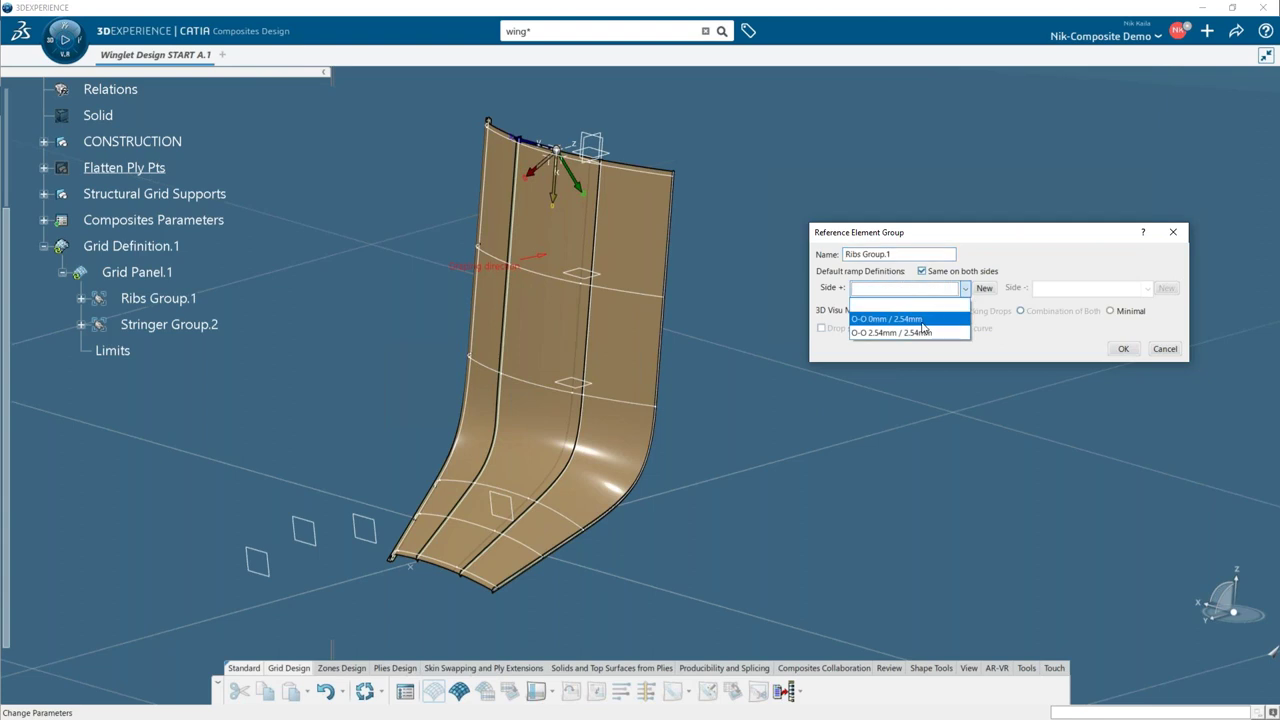
pyautogui.click(990, 294)
pyautogui.click(988, 289)
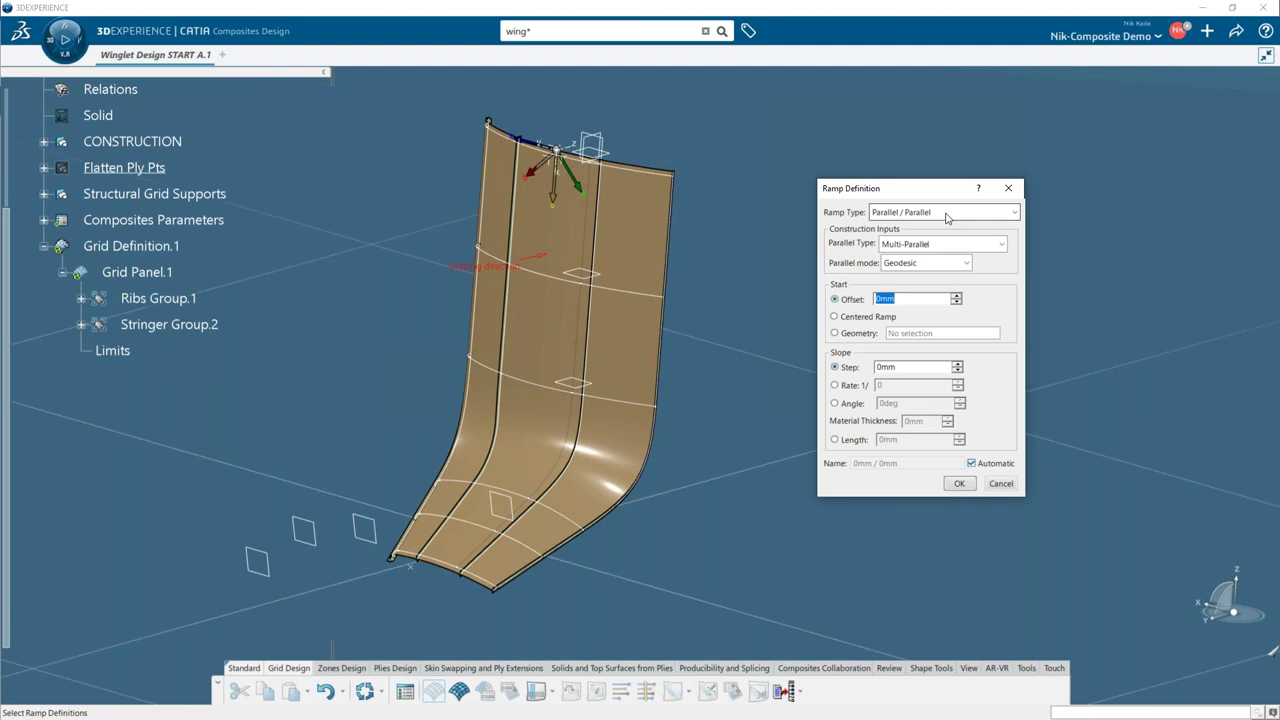
pyautogui.click(946, 213)
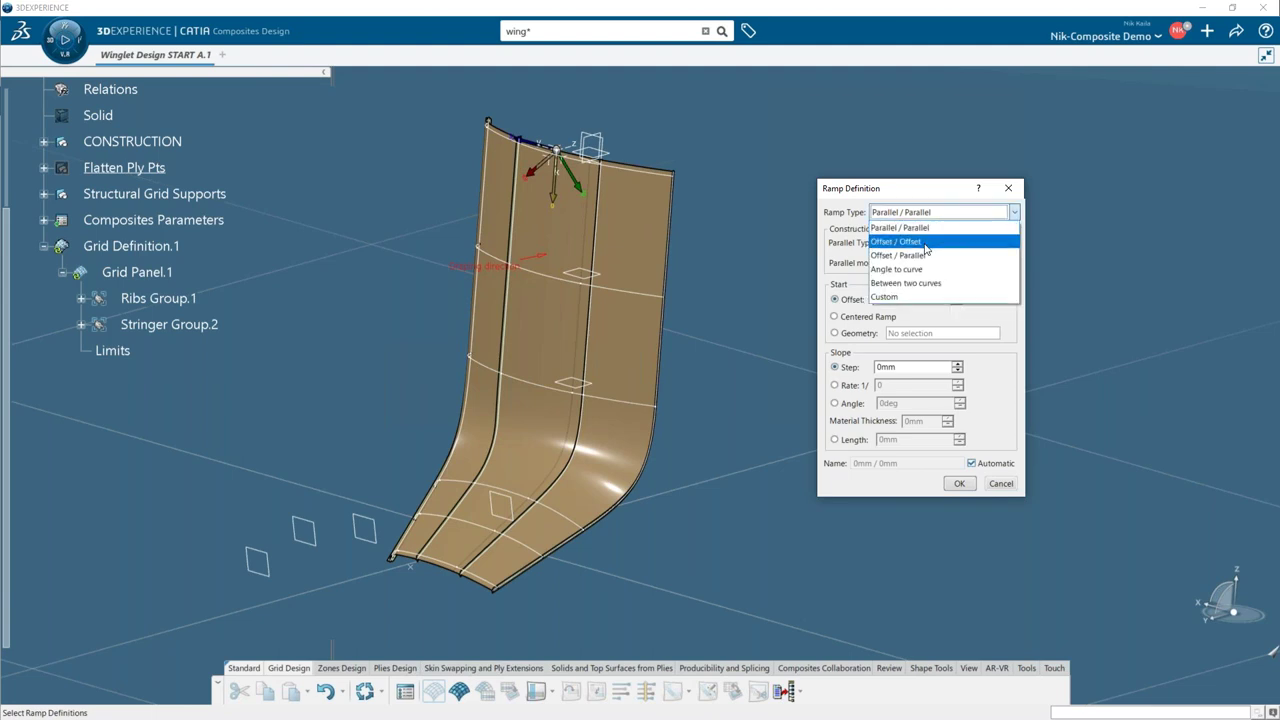
pyautogui.click(925, 243)
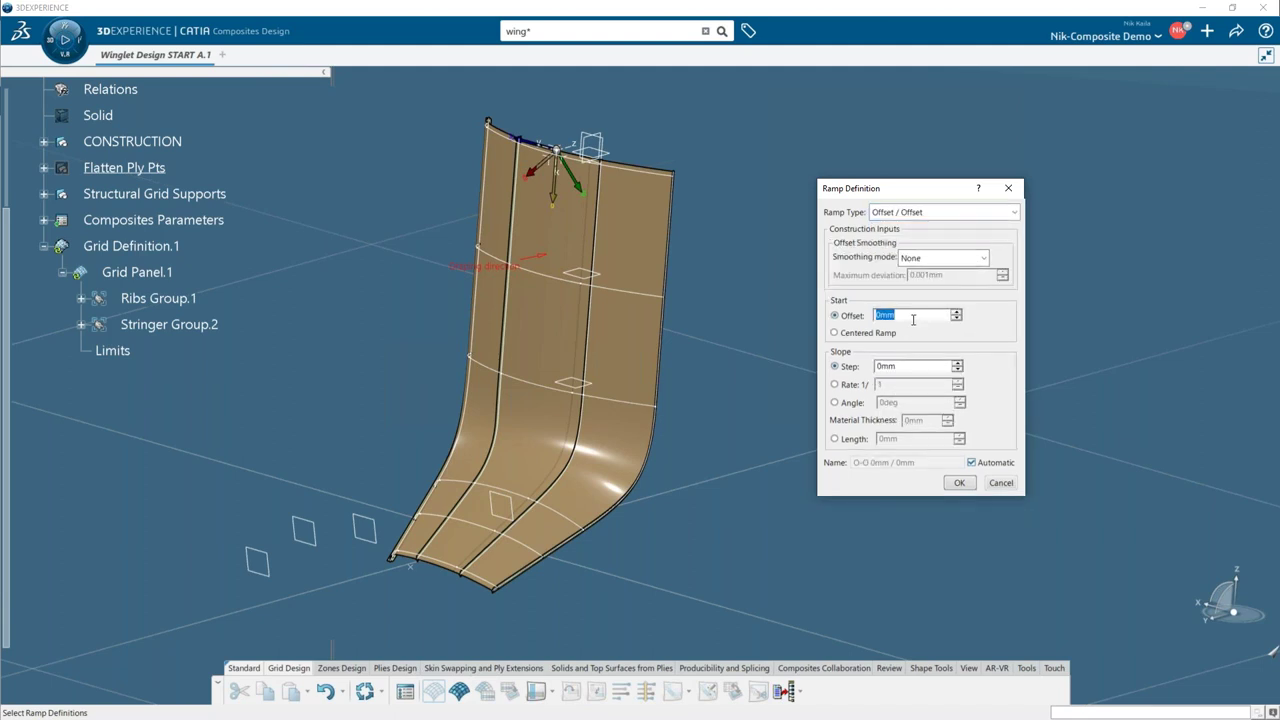
pyautogui.write('2.54')
pyautogui.press('Tab')
pyautogui.write('2')
pyautogui.click(959, 484)
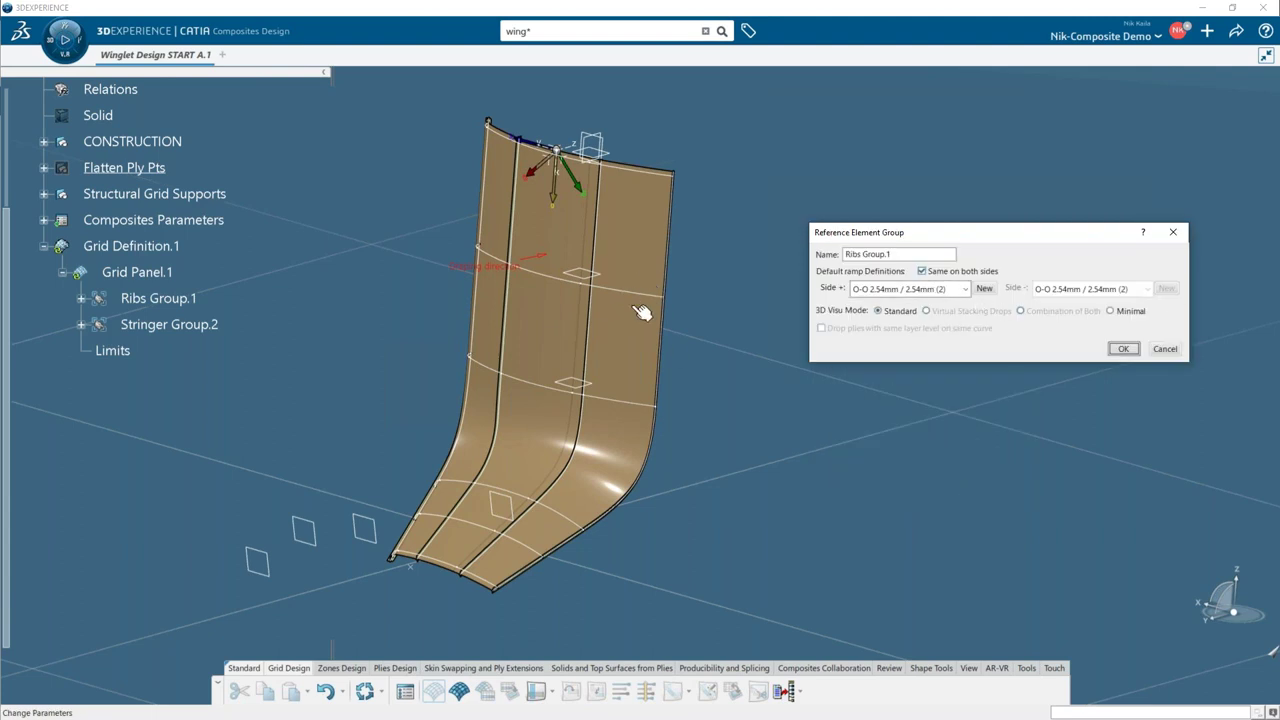
# - Apply the ramp to Ribs Group.1, propagate it to all six ribs, and open Stringer Group.2's settings
pyautogui.click(1123, 349)
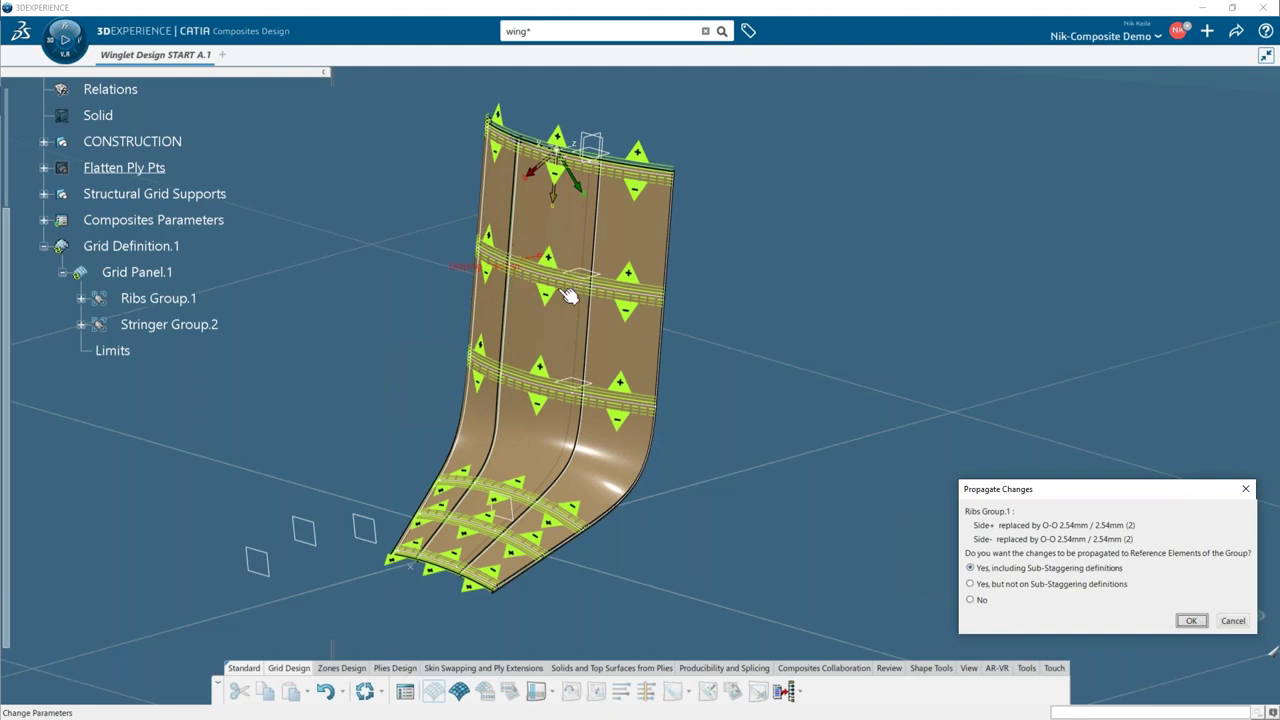
pyautogui.click(1191, 621)
pyautogui.moveTo(677, 505); pyautogui.dragTo(664, 338, button='middle')
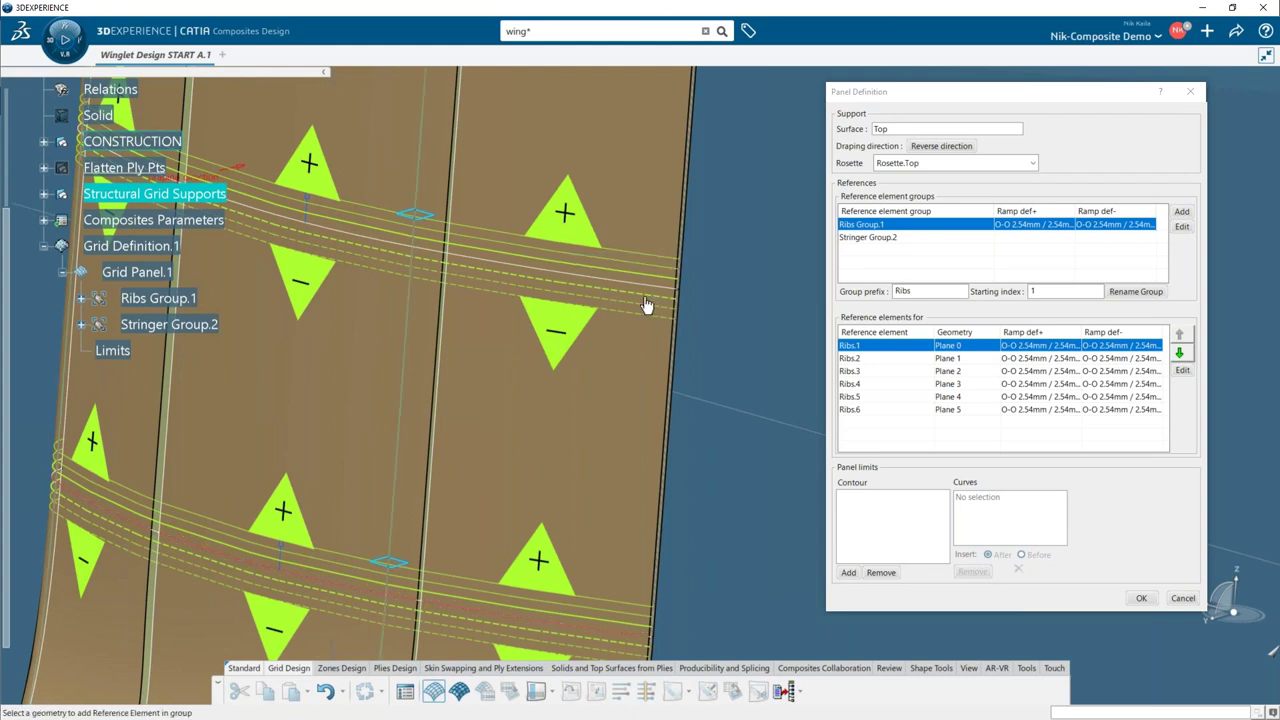
pyautogui.click(862, 238)
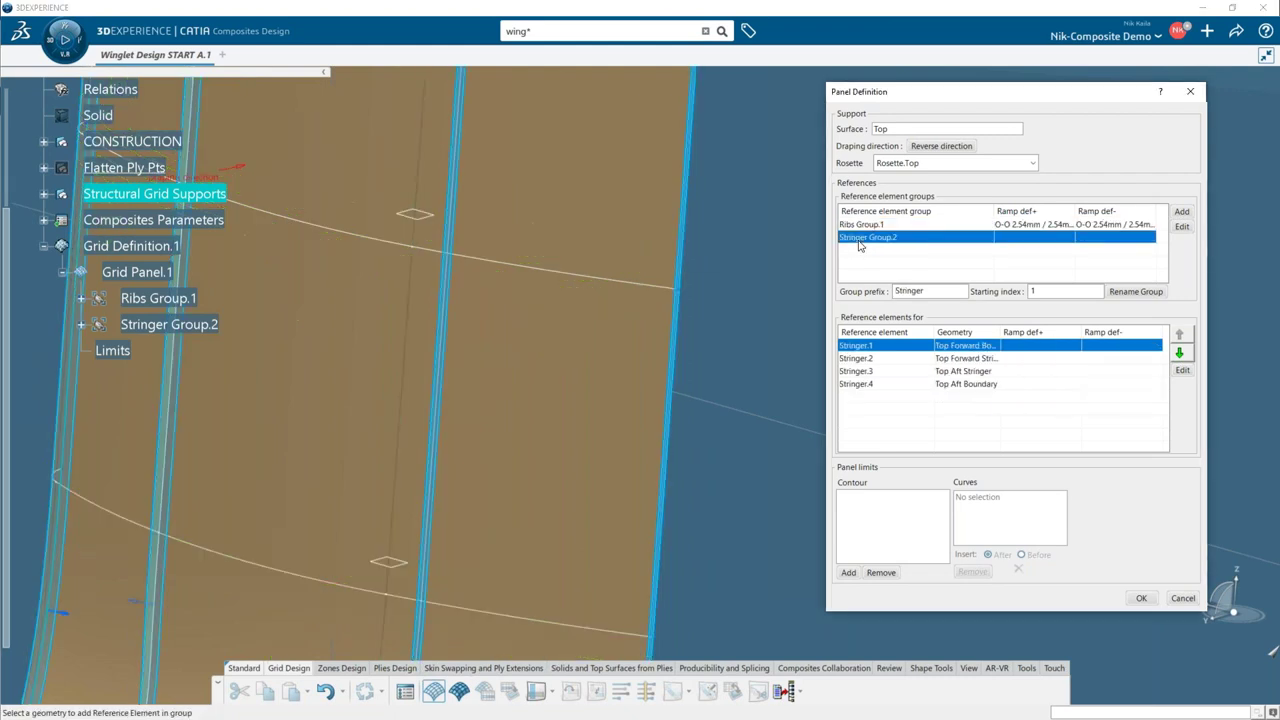
pyautogui.click(1182, 229)
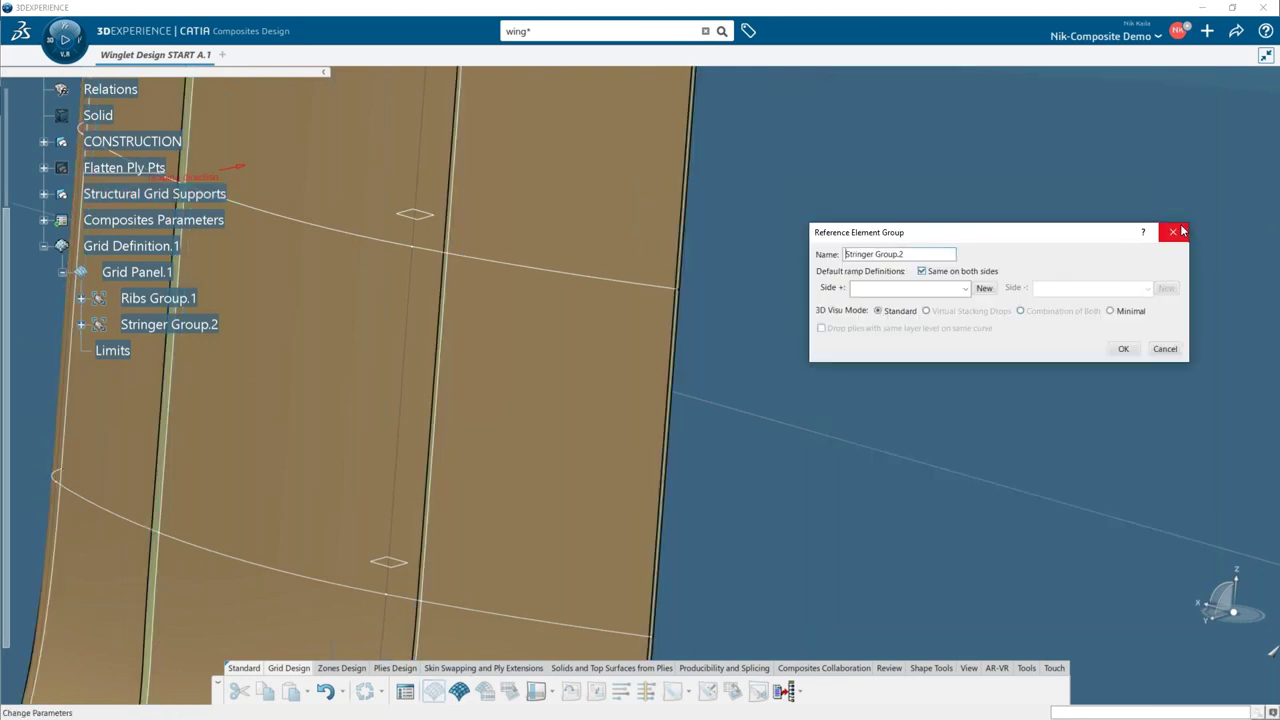
# - Give Stringer Group.2 the O-O 2.54mm / 2.54mm ramp on both sides and propagate it
pyautogui.click(965, 289)
pyautogui.click(965, 289)
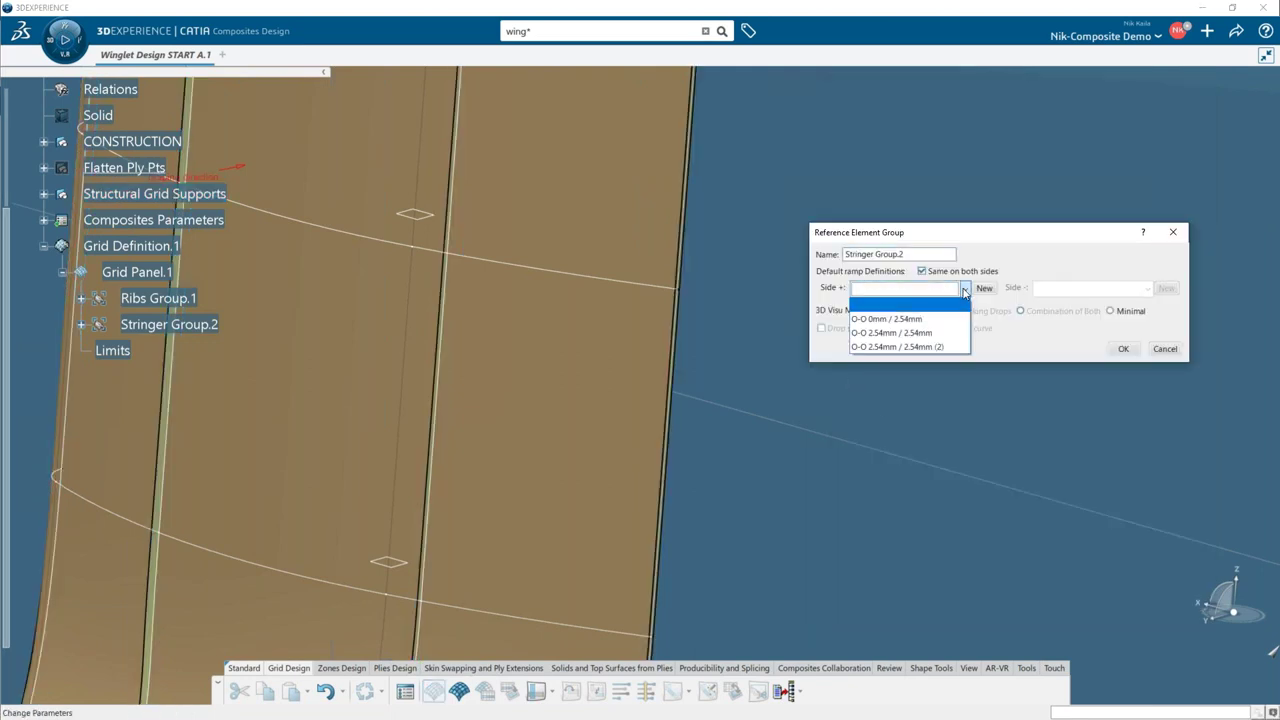
pyautogui.click(922, 333)
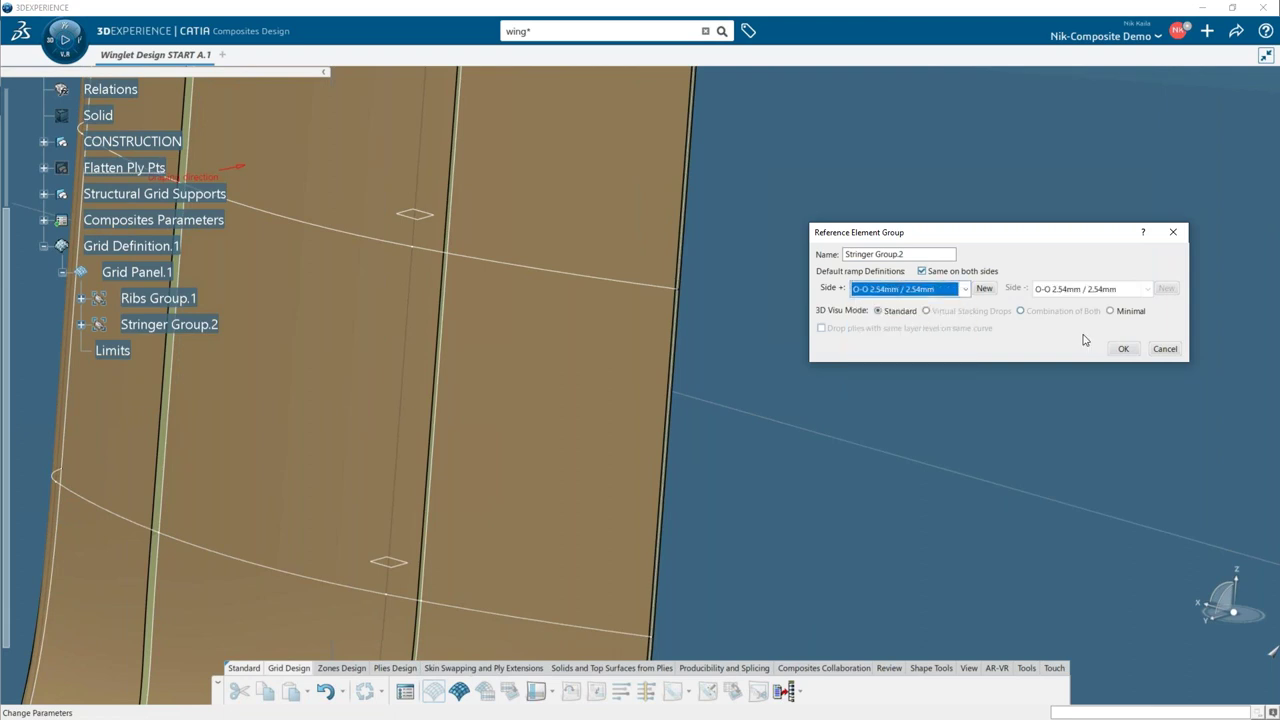
pyautogui.click(1122, 350)
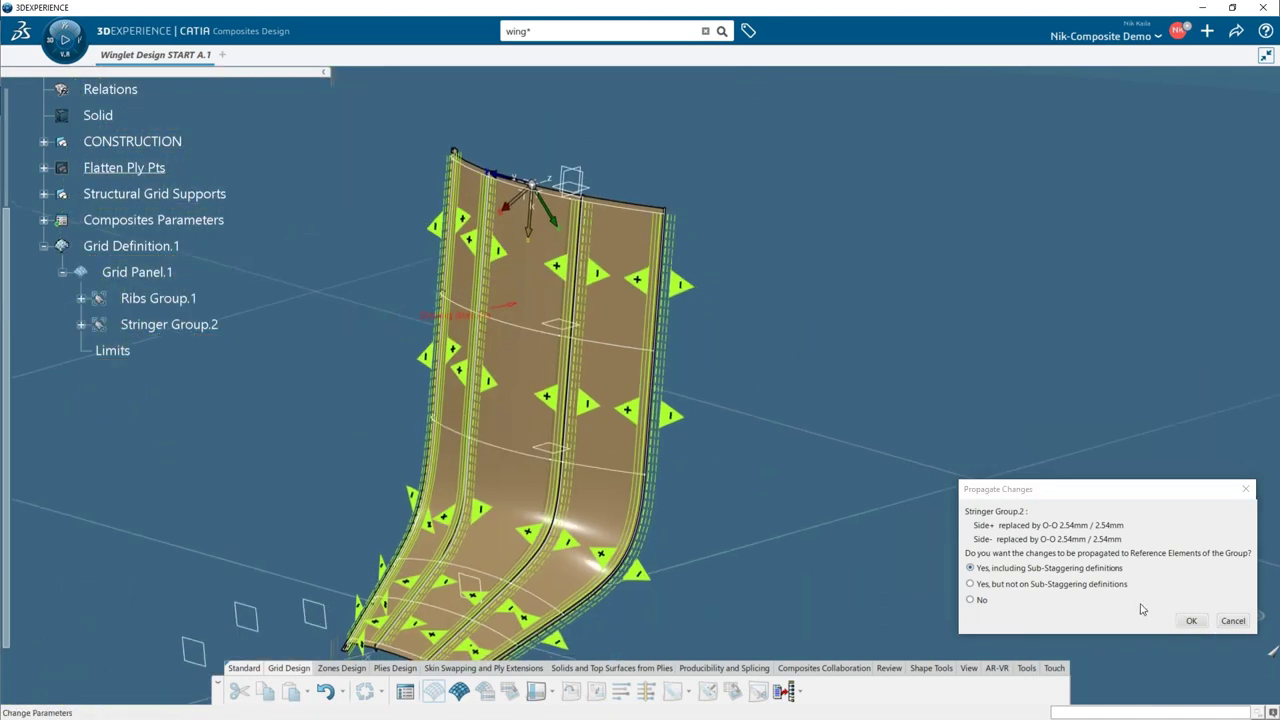
pyautogui.click(1189, 621)
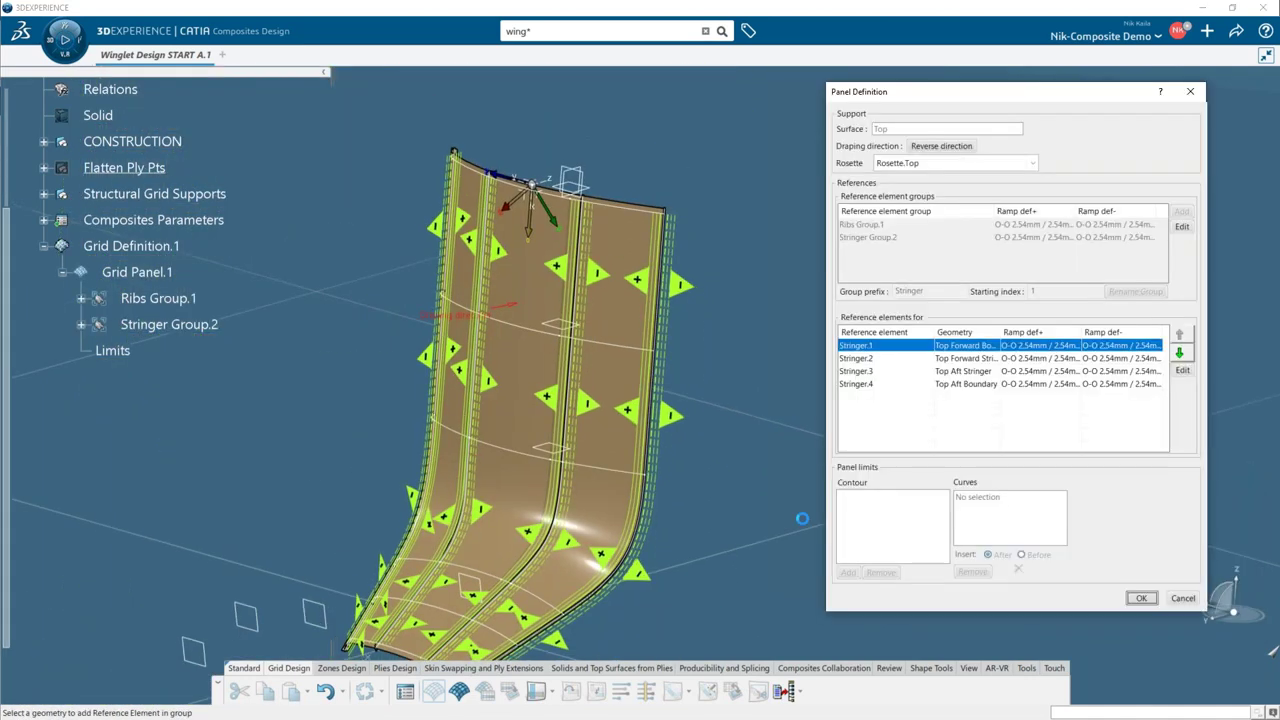
# - Review Ribs Group.1's reference elements and confirm the finished panel definition
pyautogui.moveTo(726, 467); pyautogui.dragTo(591, 343, button='middle')
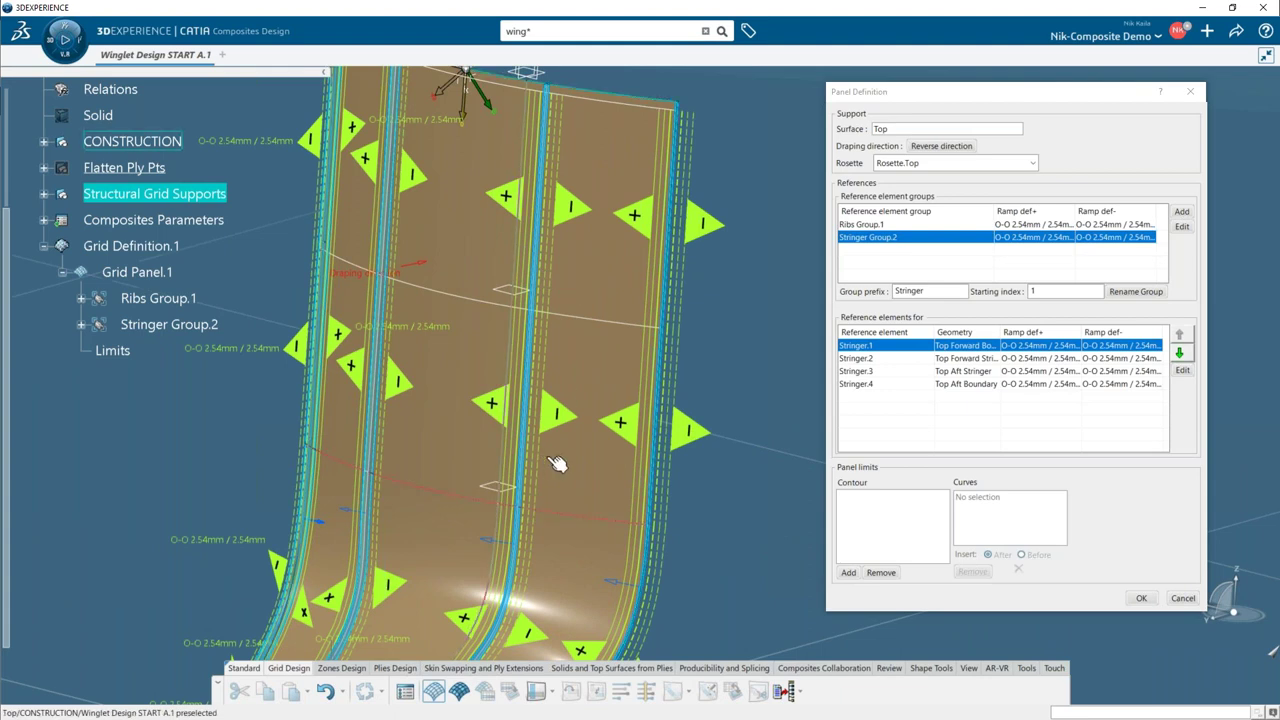
pyautogui.scroll(5, 550, 405)
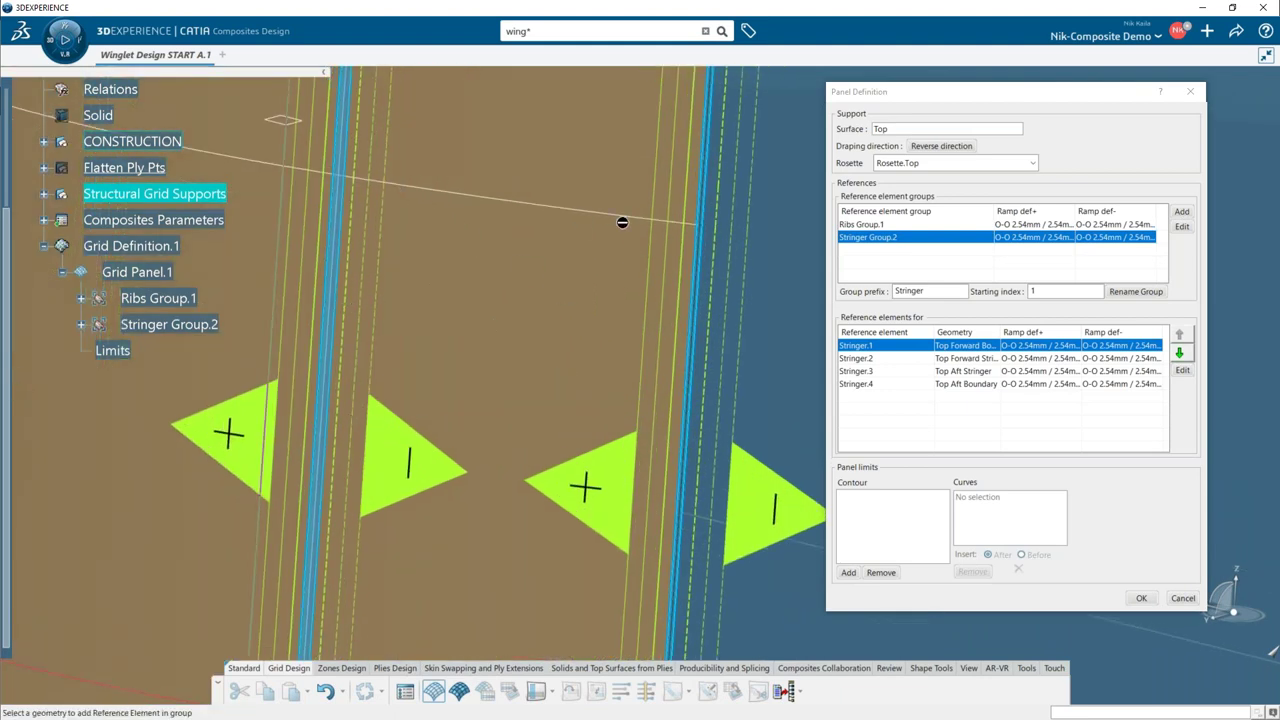
pyautogui.scroll(-6, 485, 315)
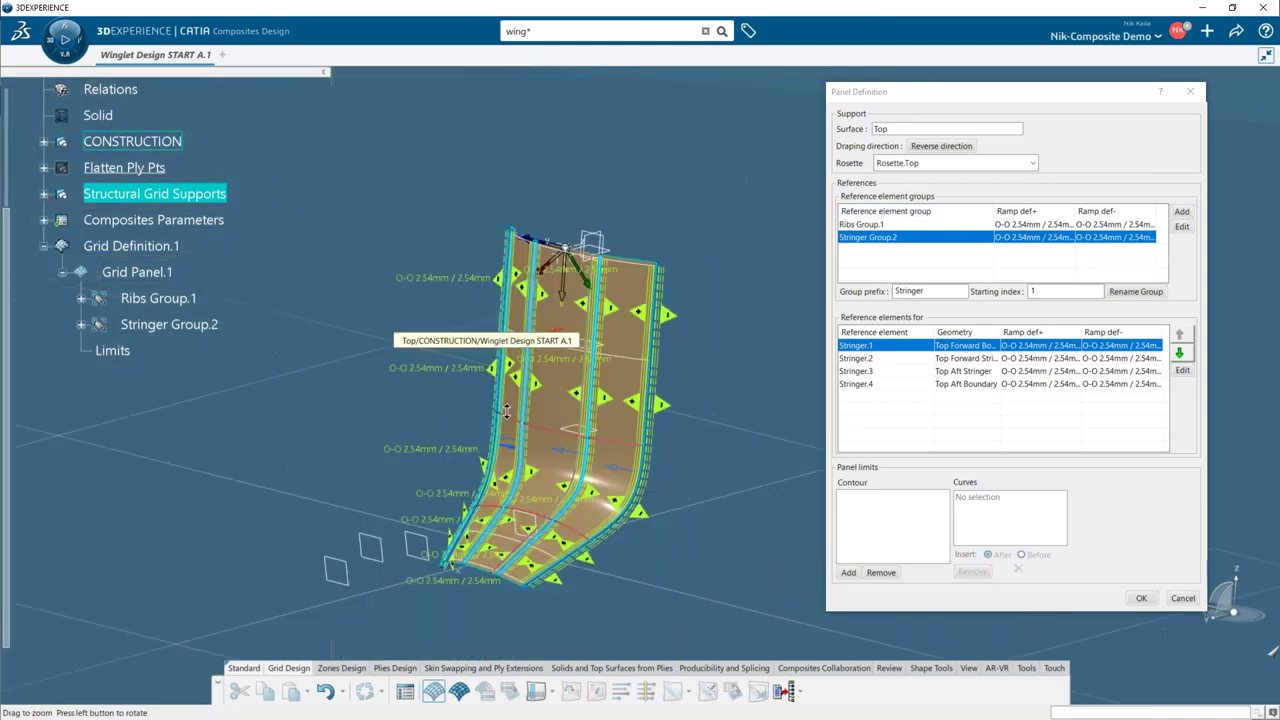
pyautogui.click(866, 225)
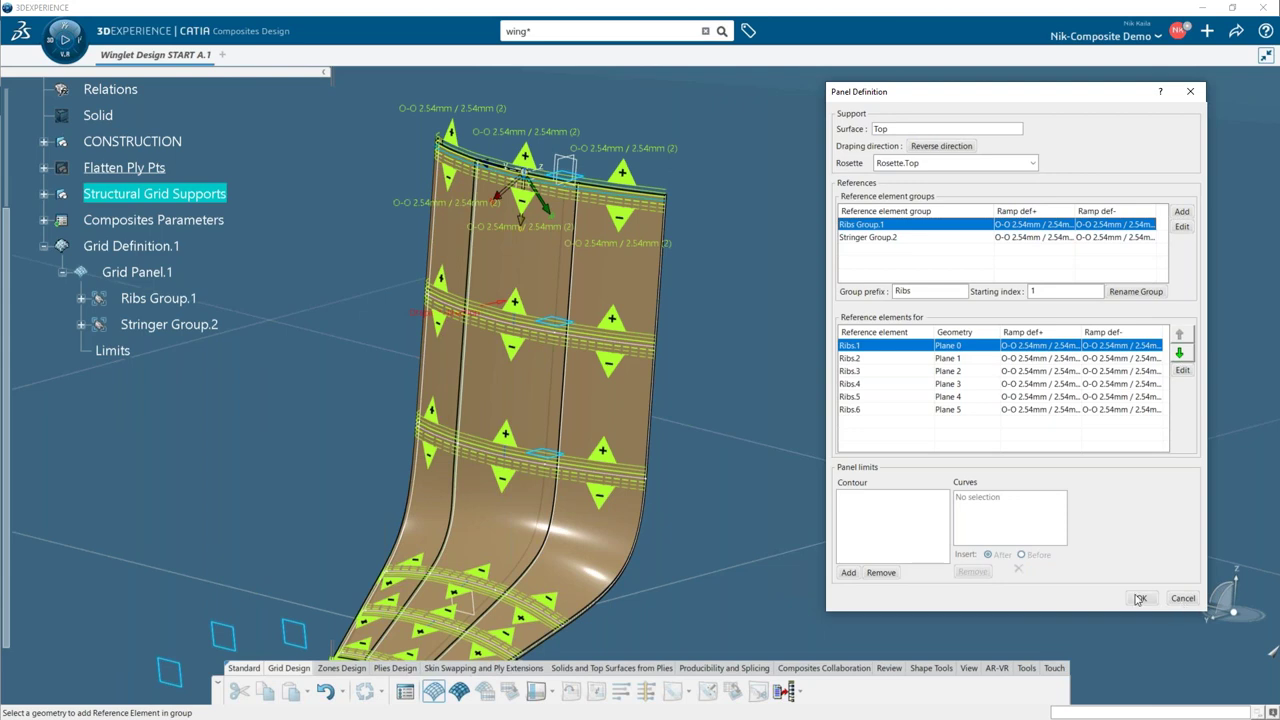
pyautogui.click(1139, 598)
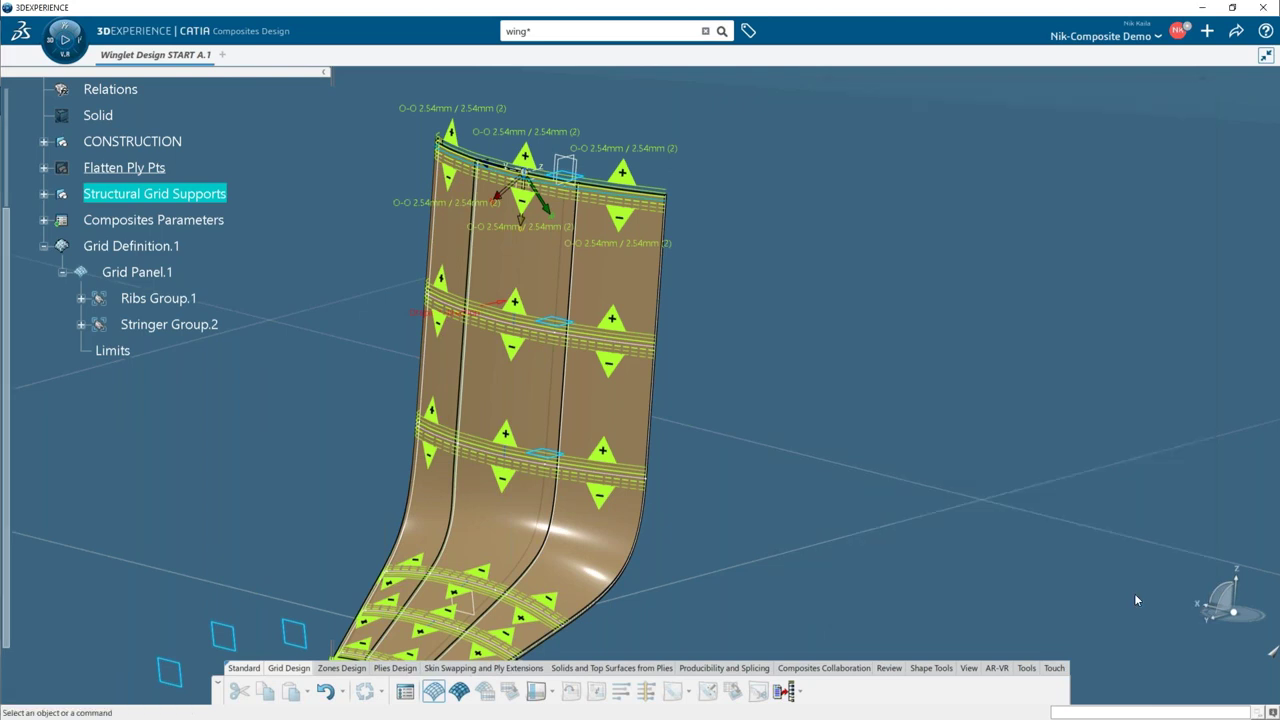
# - Collapse Grid Panel.1, frame the whole winglet, and create Grid.1 with cells C1–C15
pyautogui.click(63, 272)
pyautogui.moveTo(780, 451); pyautogui.dragTo(851, 457, button='middle')
pyautogui.scroll(-2, 880, 440)
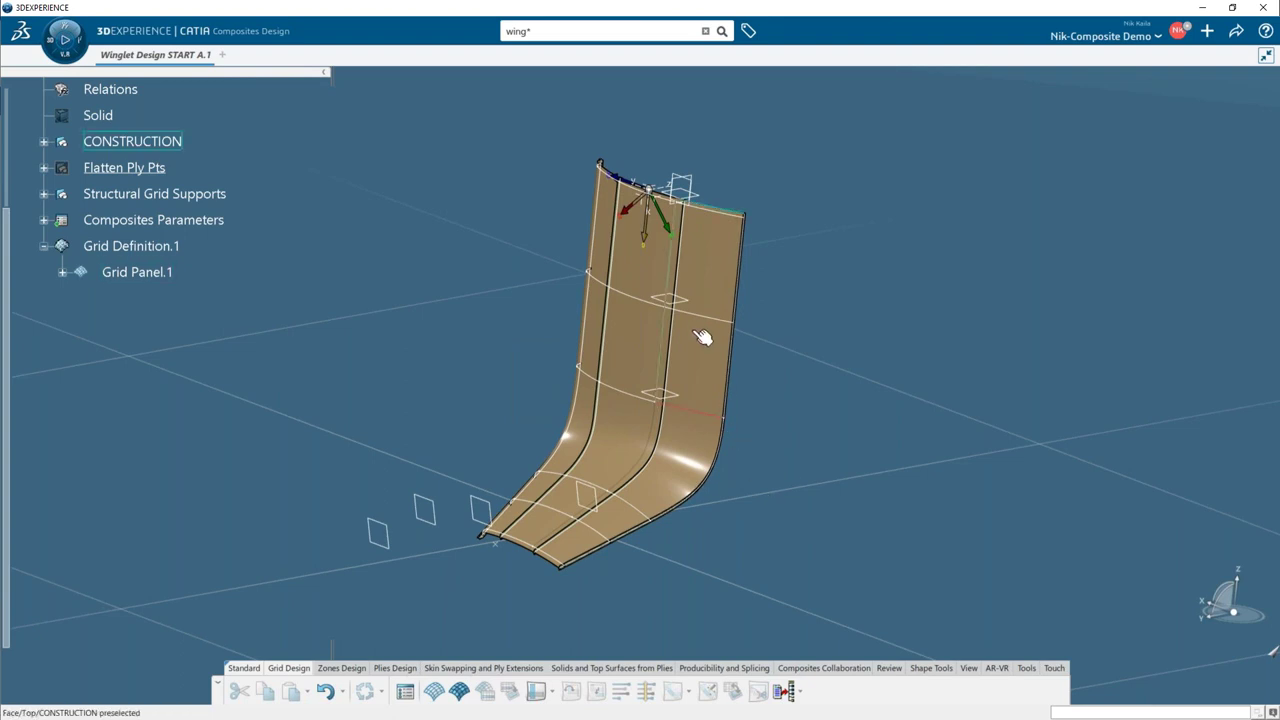
pyautogui.moveTo(498, 593); pyautogui.dragTo(535, 567, button='middle')
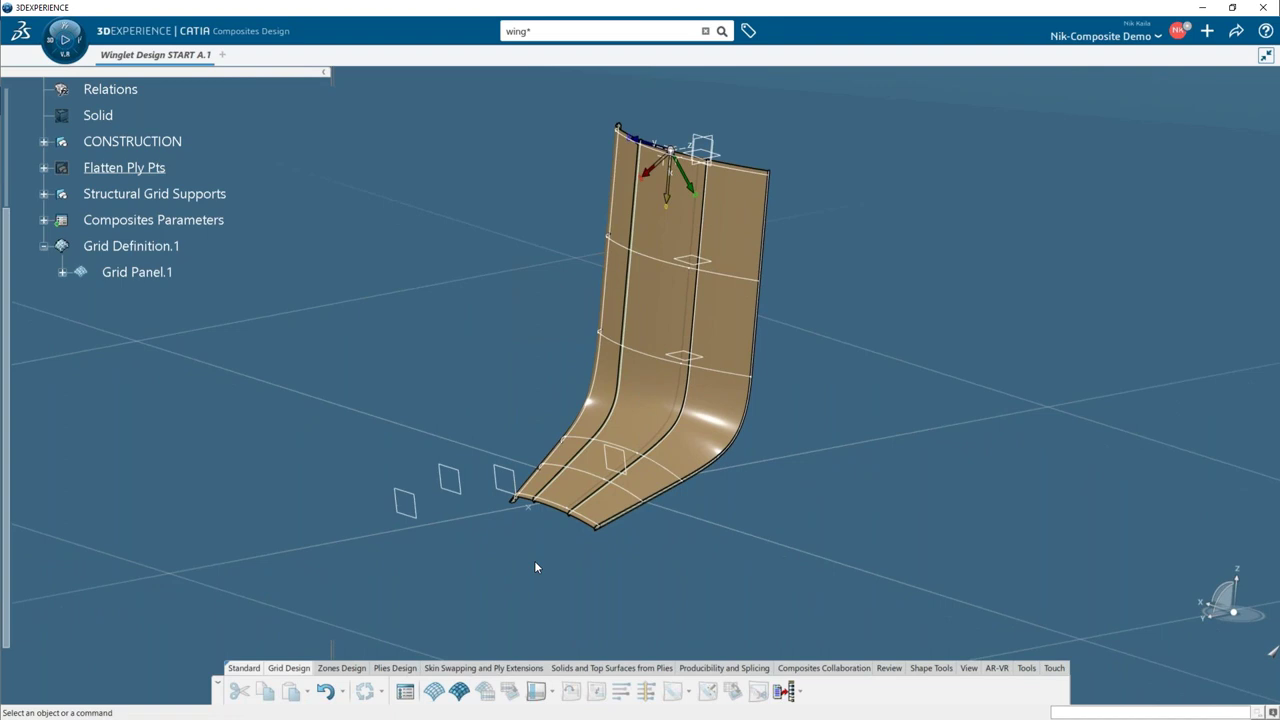
pyautogui.click(459, 692)
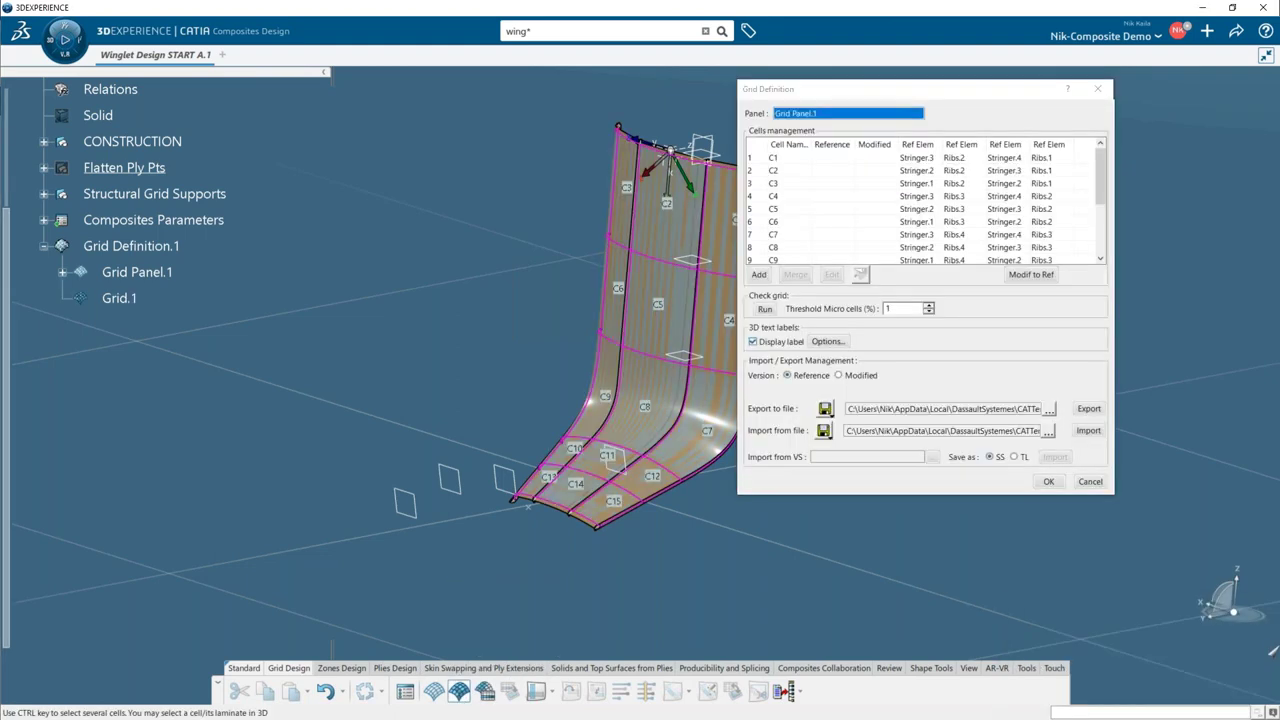
# - Move the Grid Definition window aside, list all 15 cells, and orbit the winglet sideways
pyautogui.moveTo(881, 90); pyautogui.dragTo(966, 103)
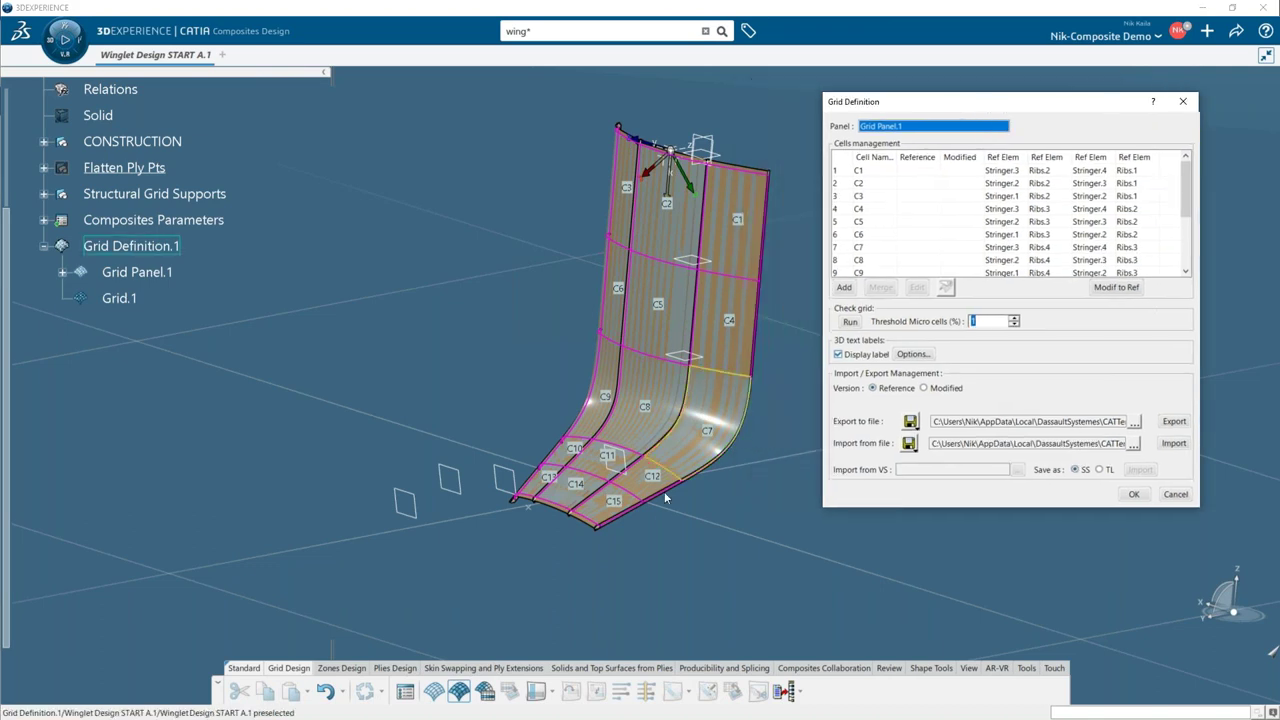
pyautogui.moveTo(732, 490); pyautogui.dragTo(600, 470, button='middle')
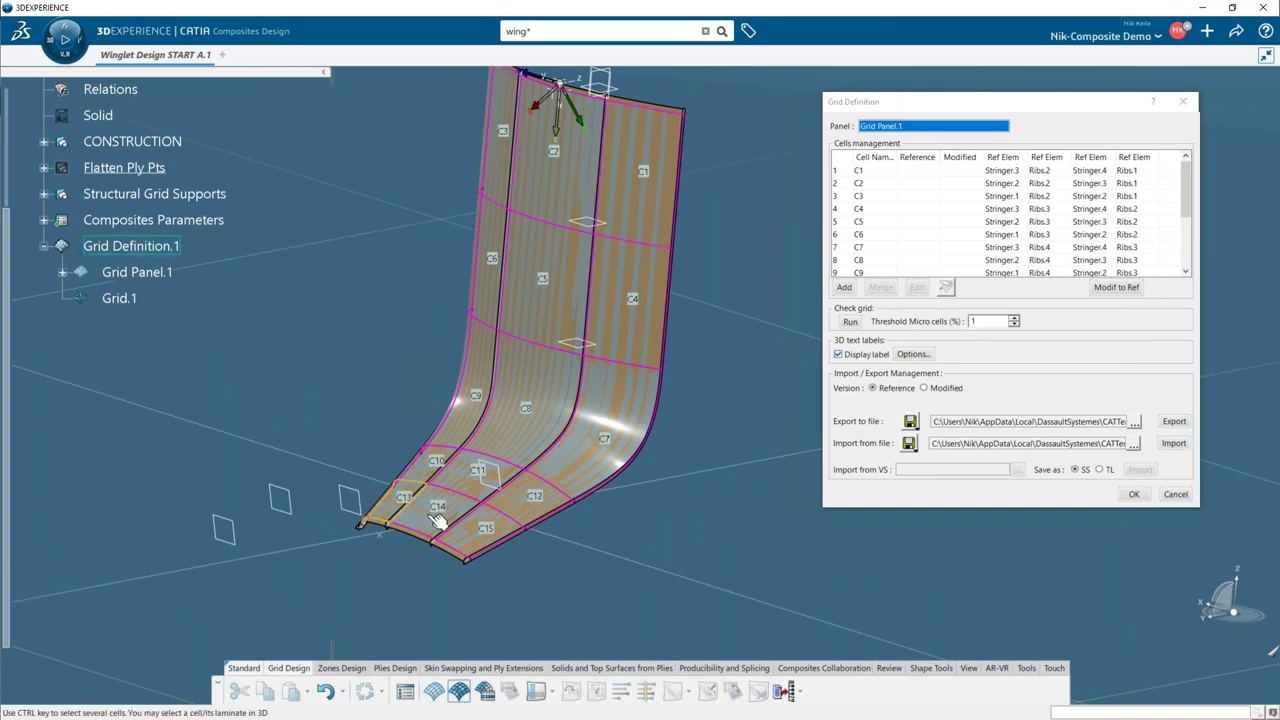
pyautogui.moveTo(871, 510); pyautogui.dragTo(882, 609)
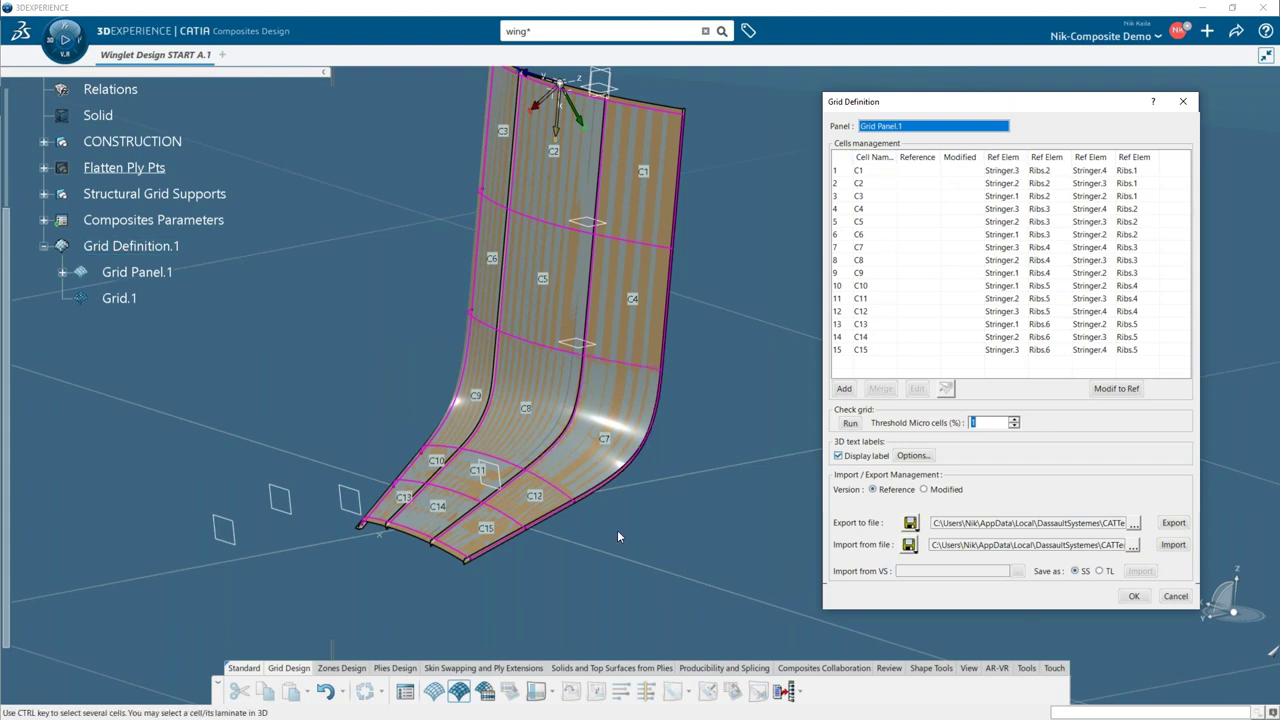
pyautogui.moveTo(355, 563); pyautogui.dragTo(520, 405, button='middle')
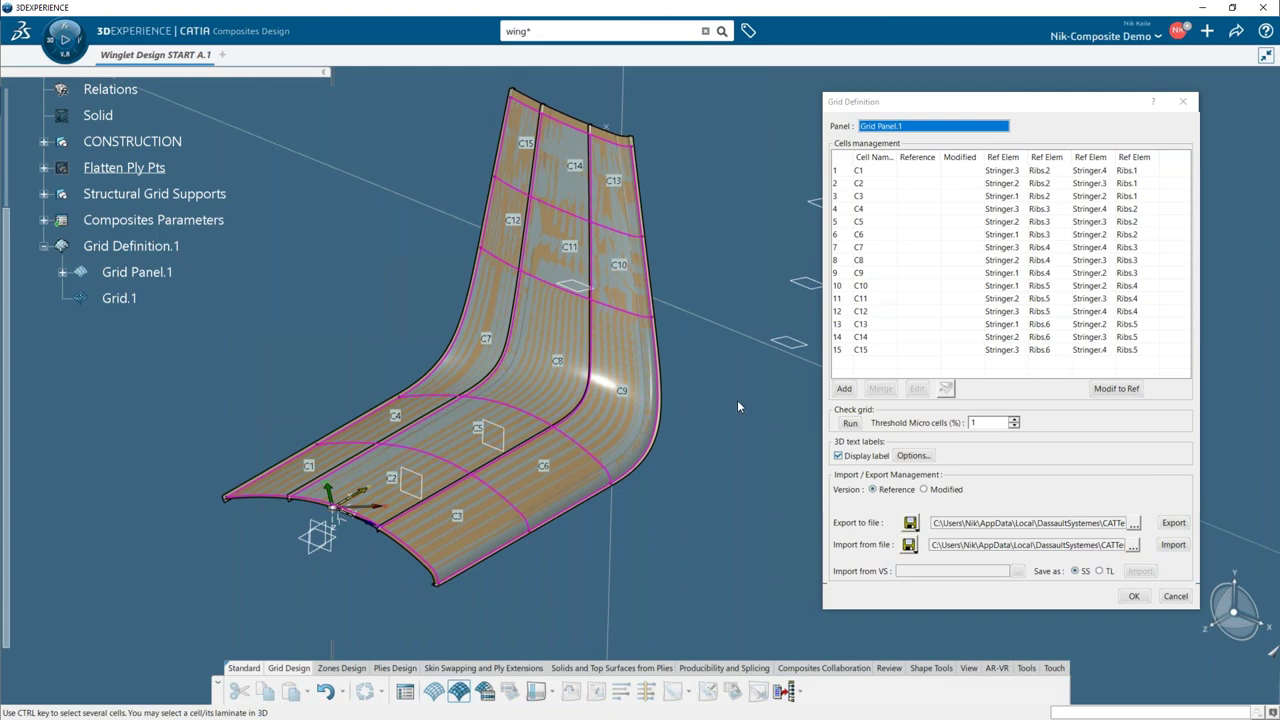
# - Select cells C13, C10, C9, C6, C3, C2, C5, C4 and C1 on the winglet
pyautogui.click(625, 193)
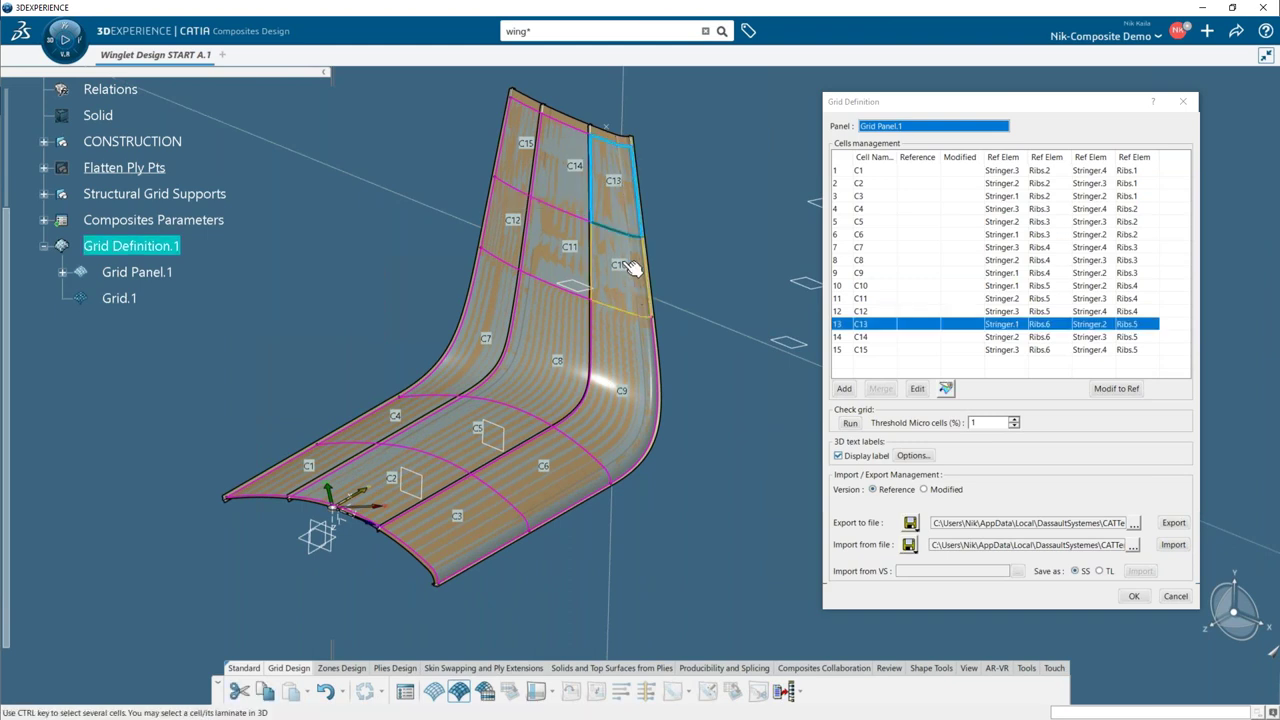
pyautogui.keyDown('ctrl'); pyautogui.click(625, 290); pyautogui.keyUp('ctrl')
pyautogui.keyDown('ctrl'); pyautogui.click(628, 400); pyautogui.keyUp('ctrl')
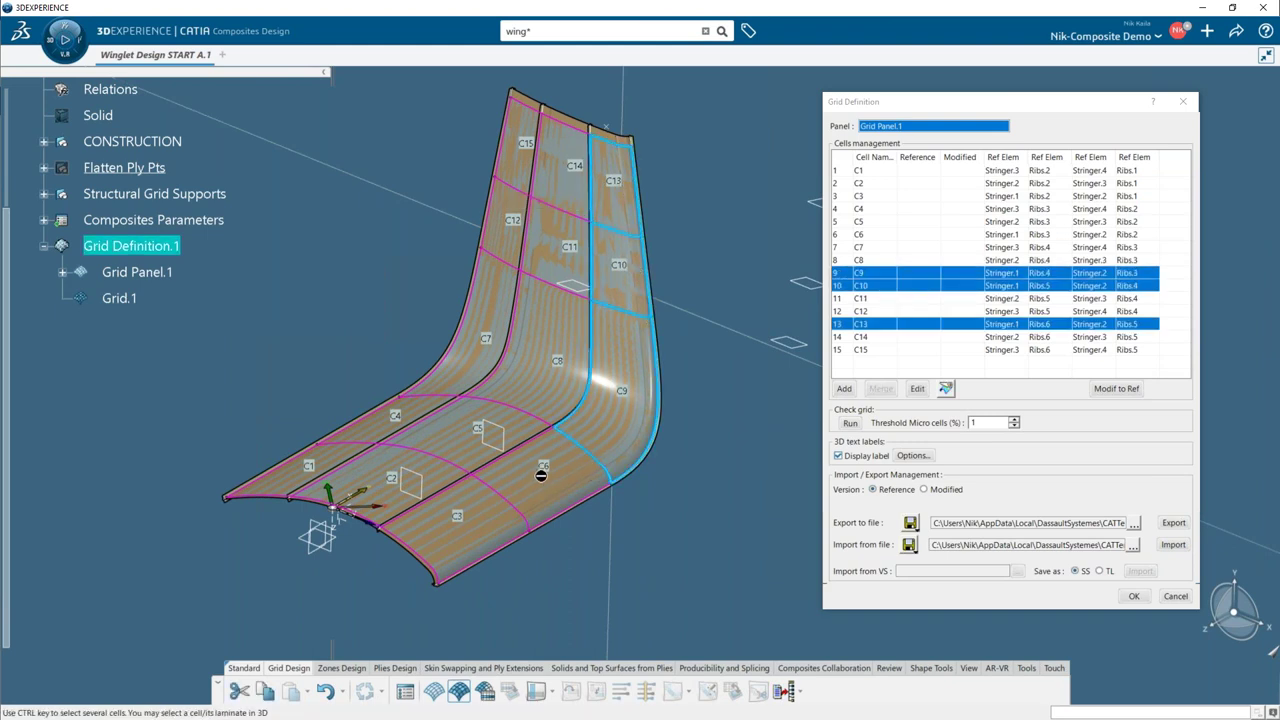
pyautogui.keyDown('ctrl'); pyautogui.click(556, 474); pyautogui.keyUp('ctrl')
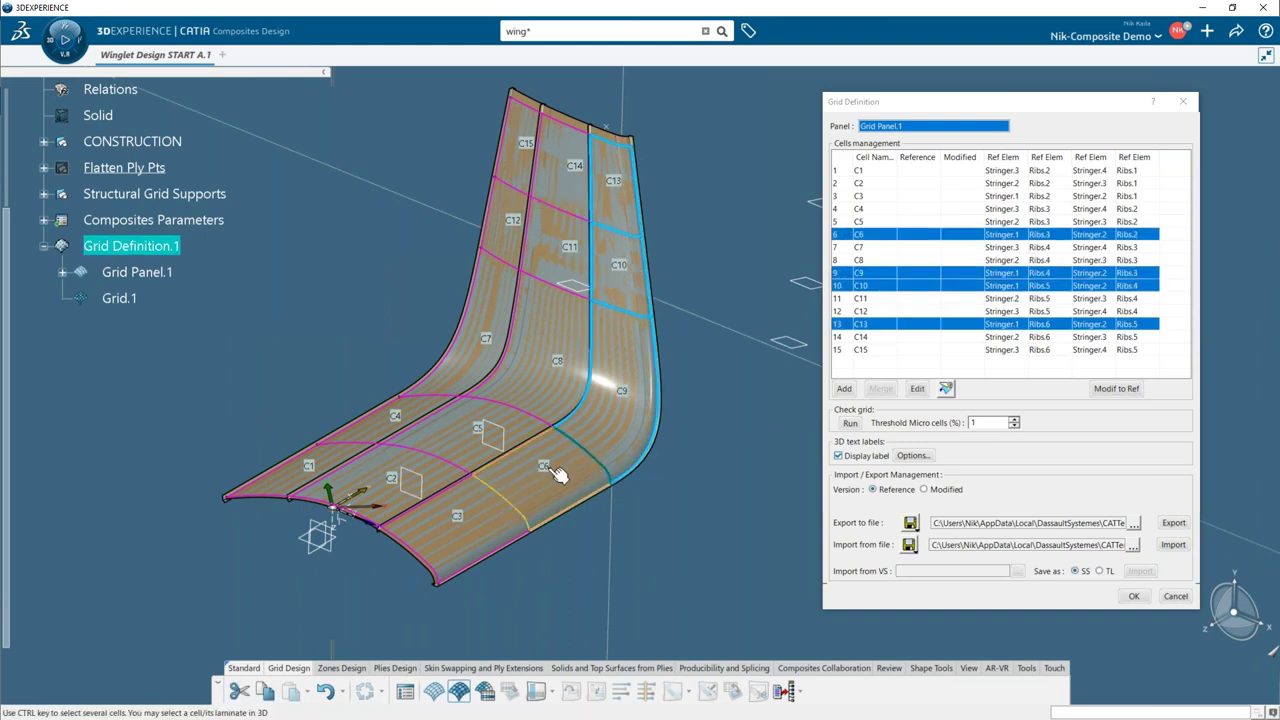
pyautogui.keyDown('ctrl'); pyautogui.click(465, 520); pyautogui.keyUp('ctrl')
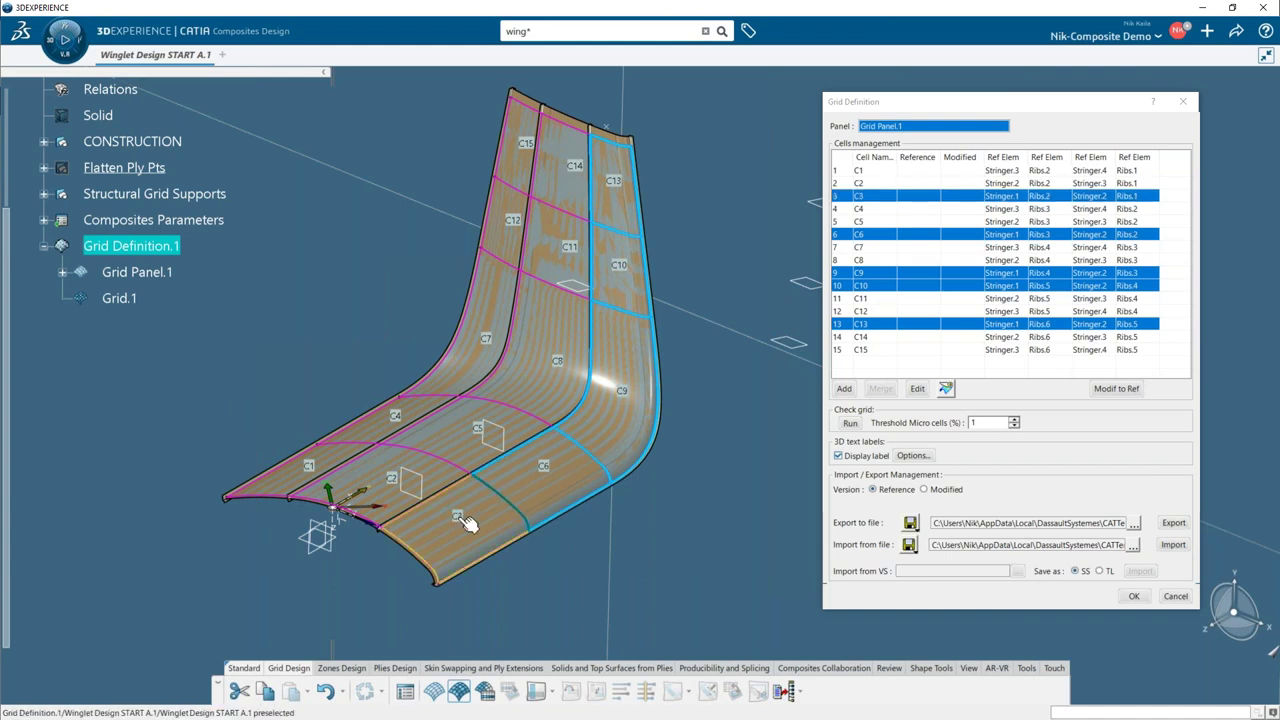
pyautogui.keyDown('ctrl'); pyautogui.click(395, 482); pyautogui.keyUp('ctrl')
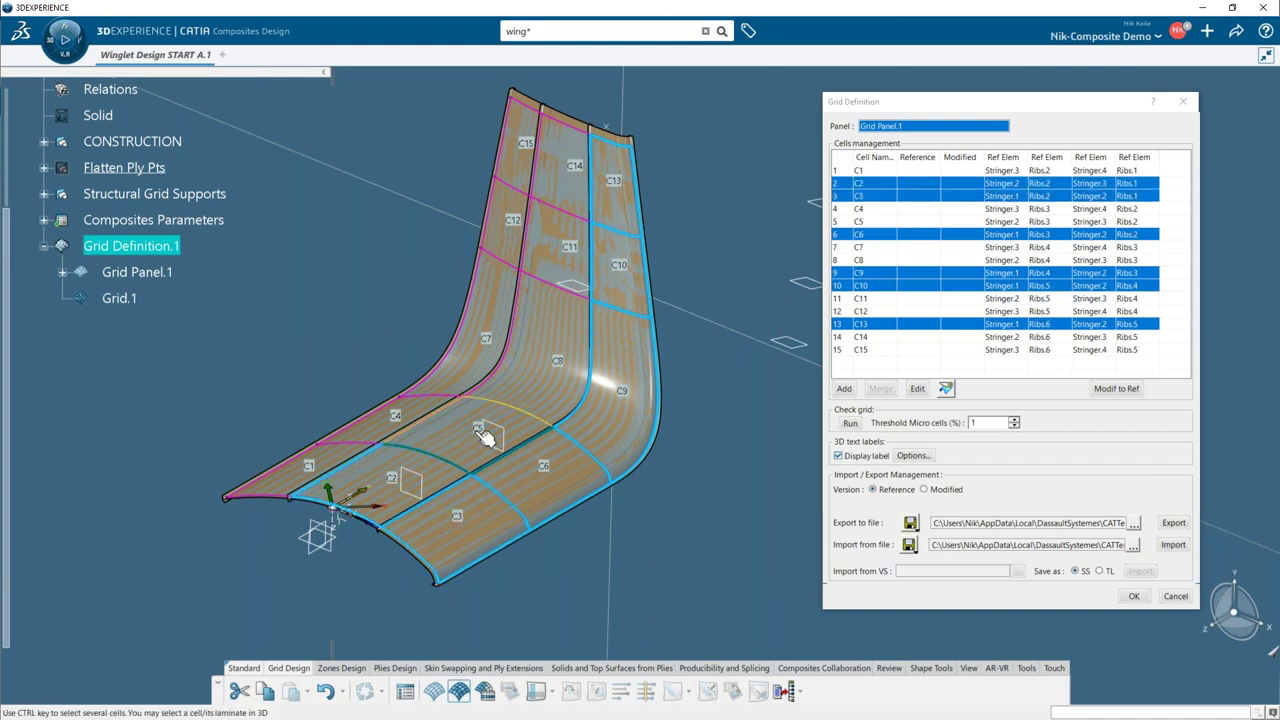
pyautogui.keyDown('ctrl'); pyautogui.click(485, 438); pyautogui.keyUp('ctrl')
pyautogui.keyDown('ctrl'); pyautogui.click(410, 422); pyautogui.keyUp('ctrl')
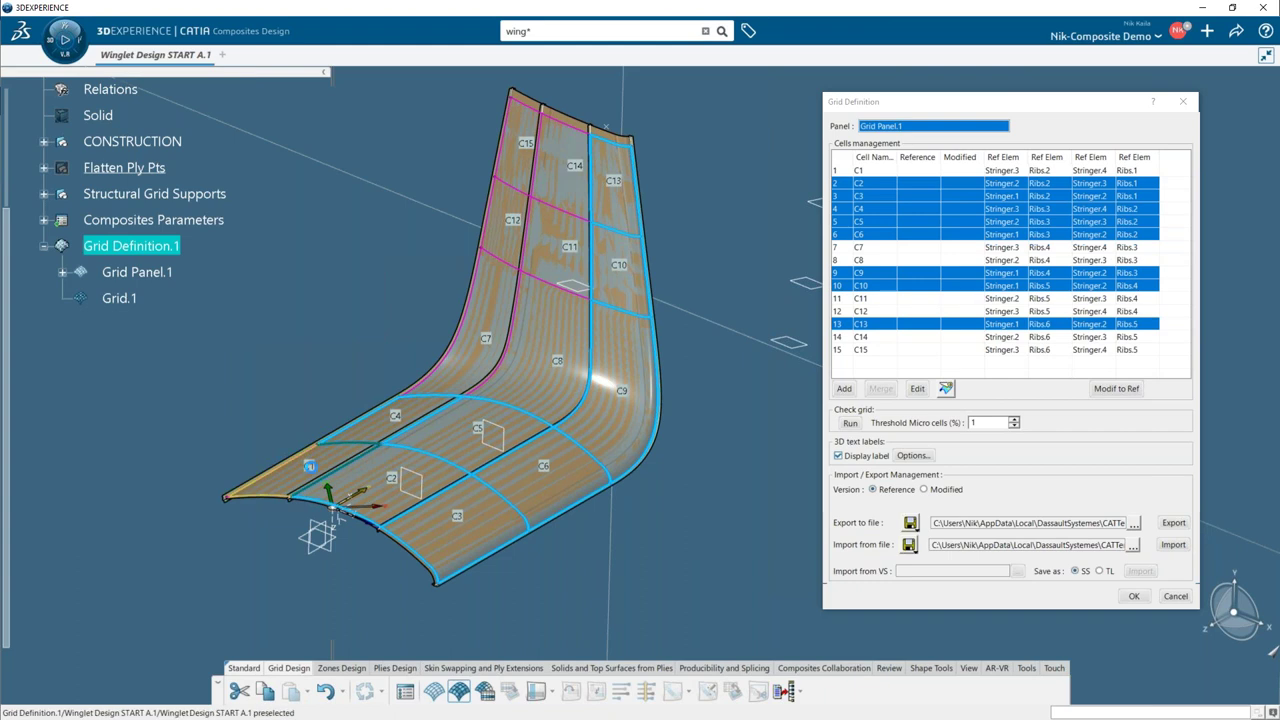
pyautogui.keyDown('ctrl'); pyautogui.click(338, 512); pyautogui.keyUp('ctrl')
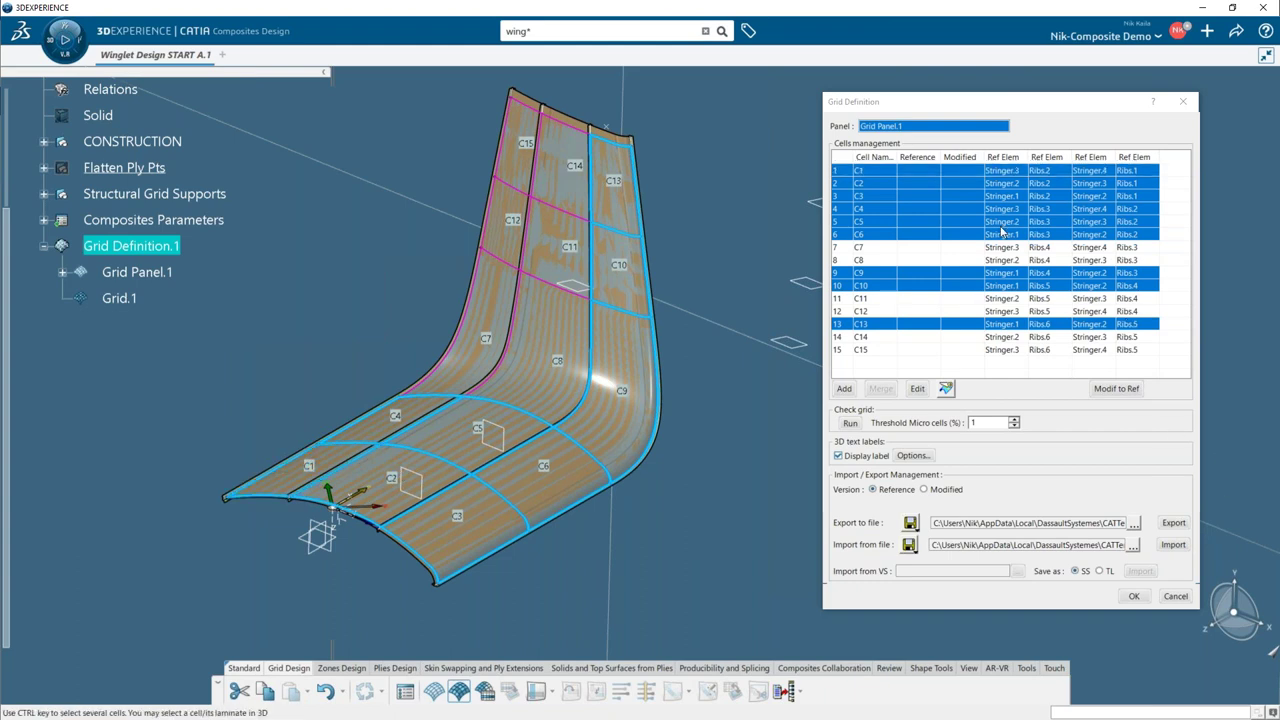
# - Assign laminate LAM001 to the nine selected cells
pyautogui.click(920, 390)
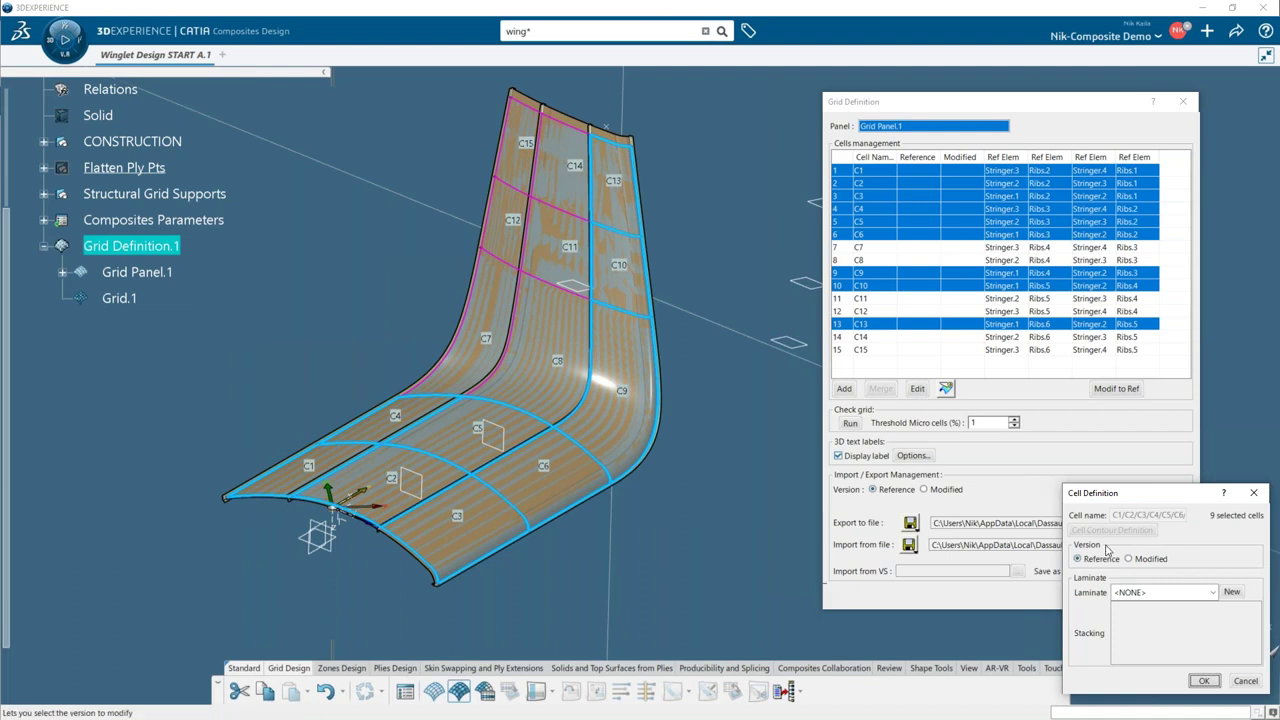
pyautogui.click(1212, 593)
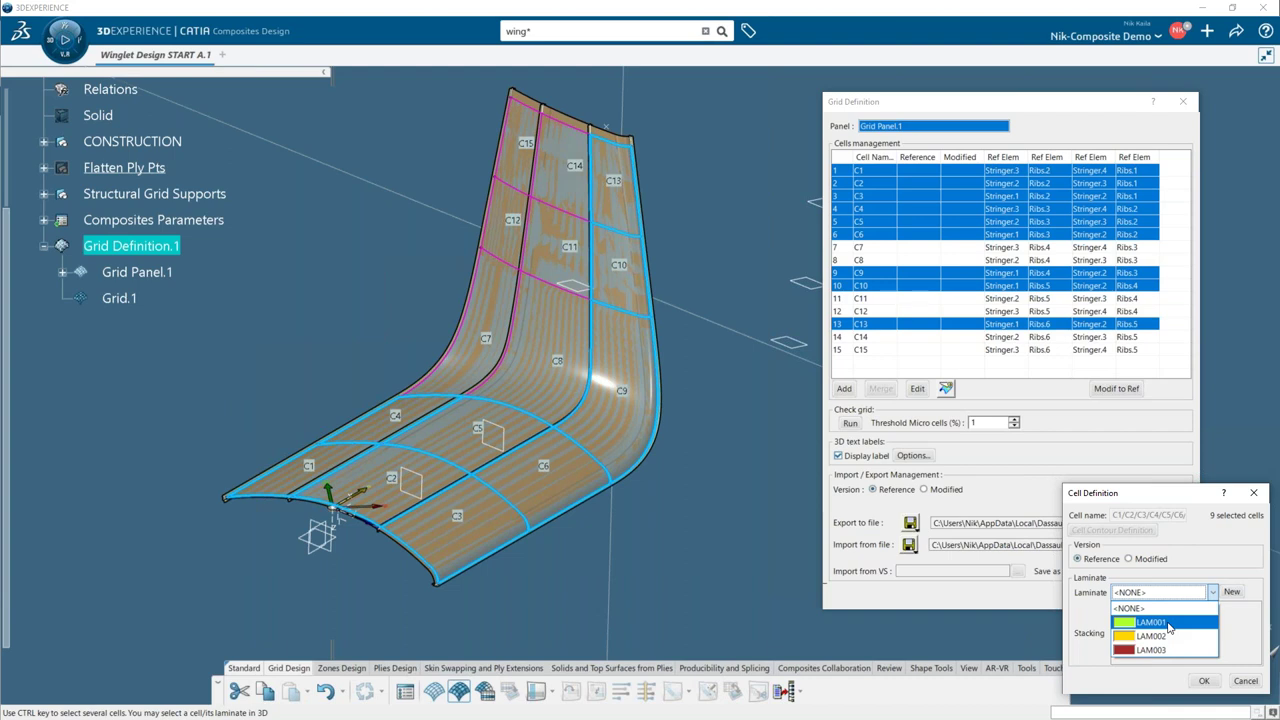
pyautogui.click(1166, 623)
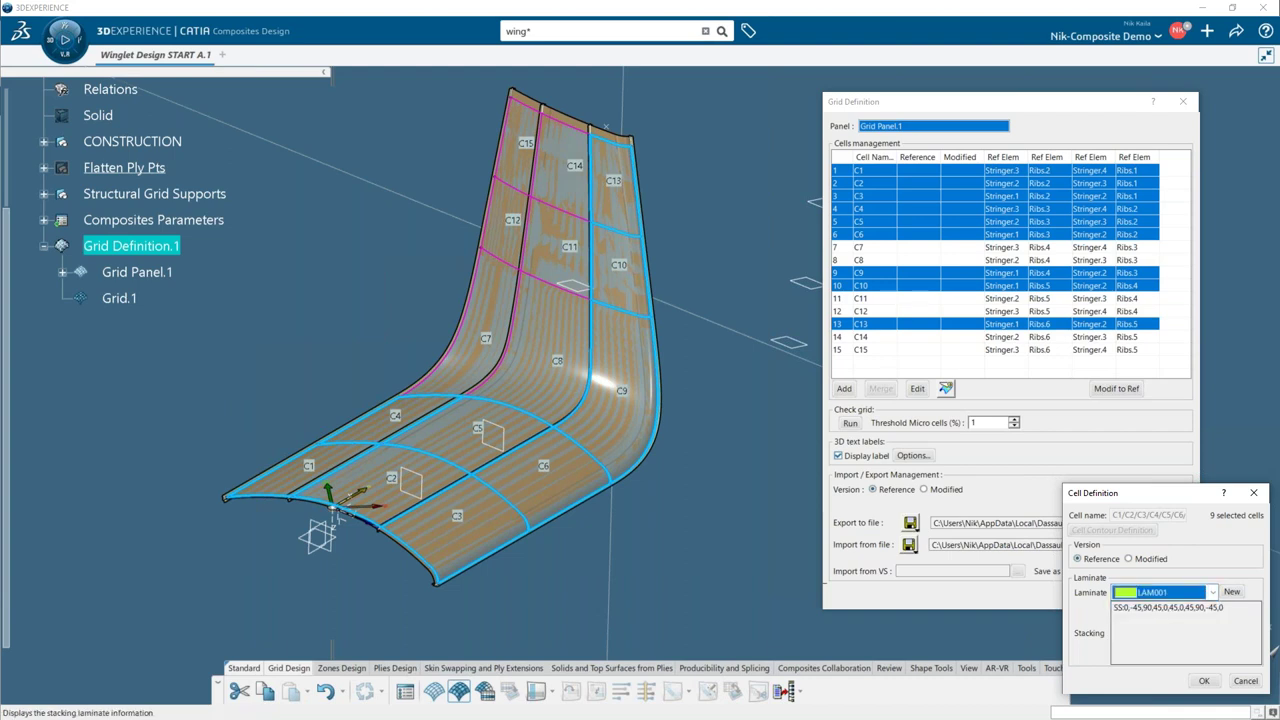
pyautogui.click(1204, 680)
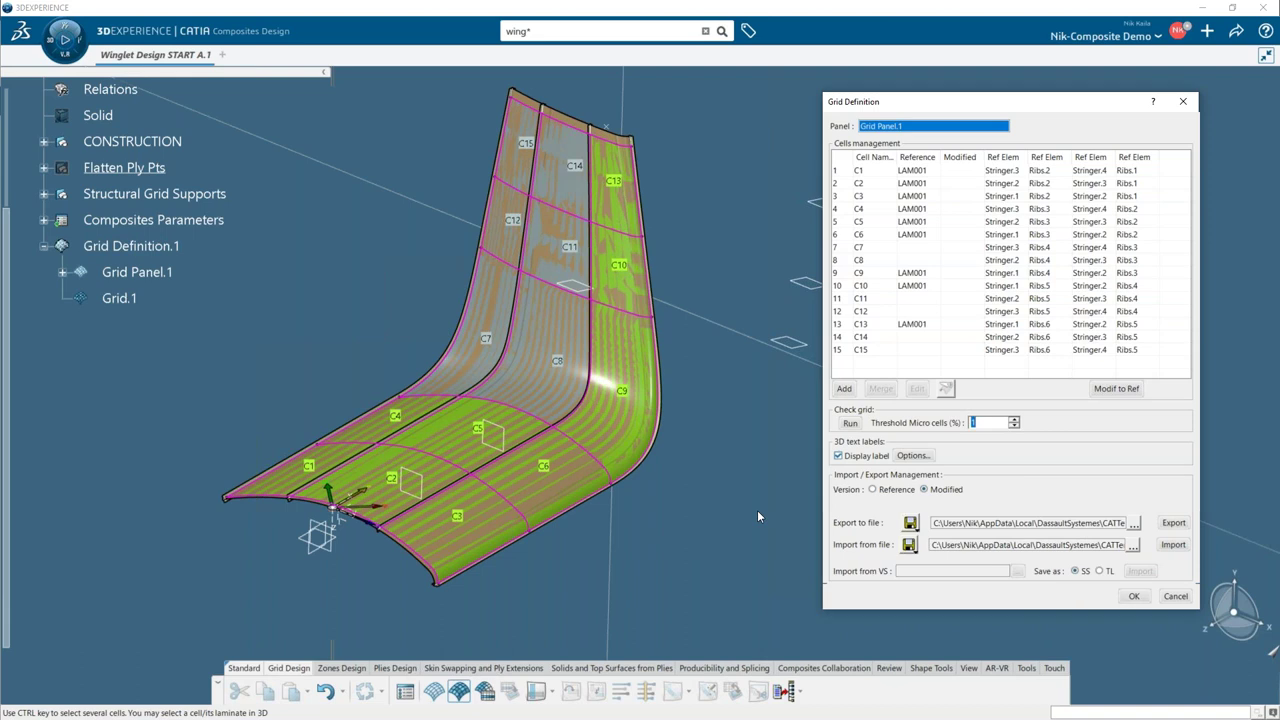
# - Assign laminate LAM002 to cell C8
pyautogui.click(576, 370)
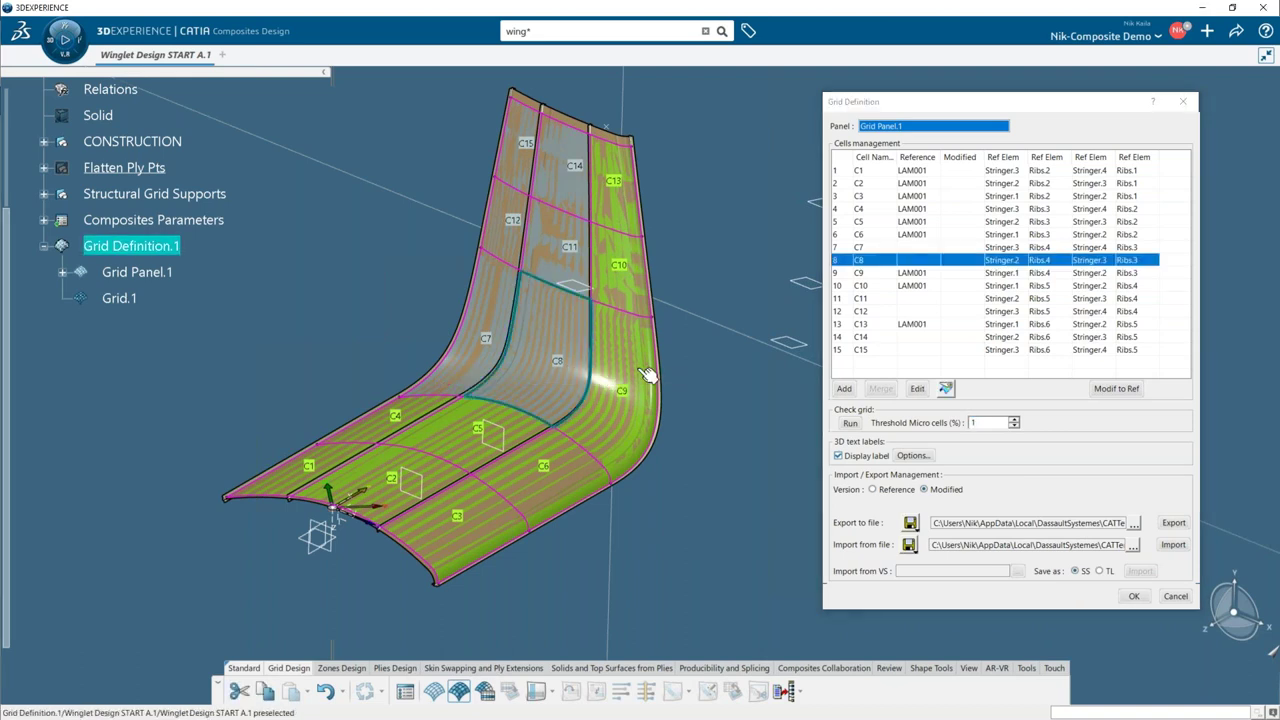
pyautogui.click(916, 390)
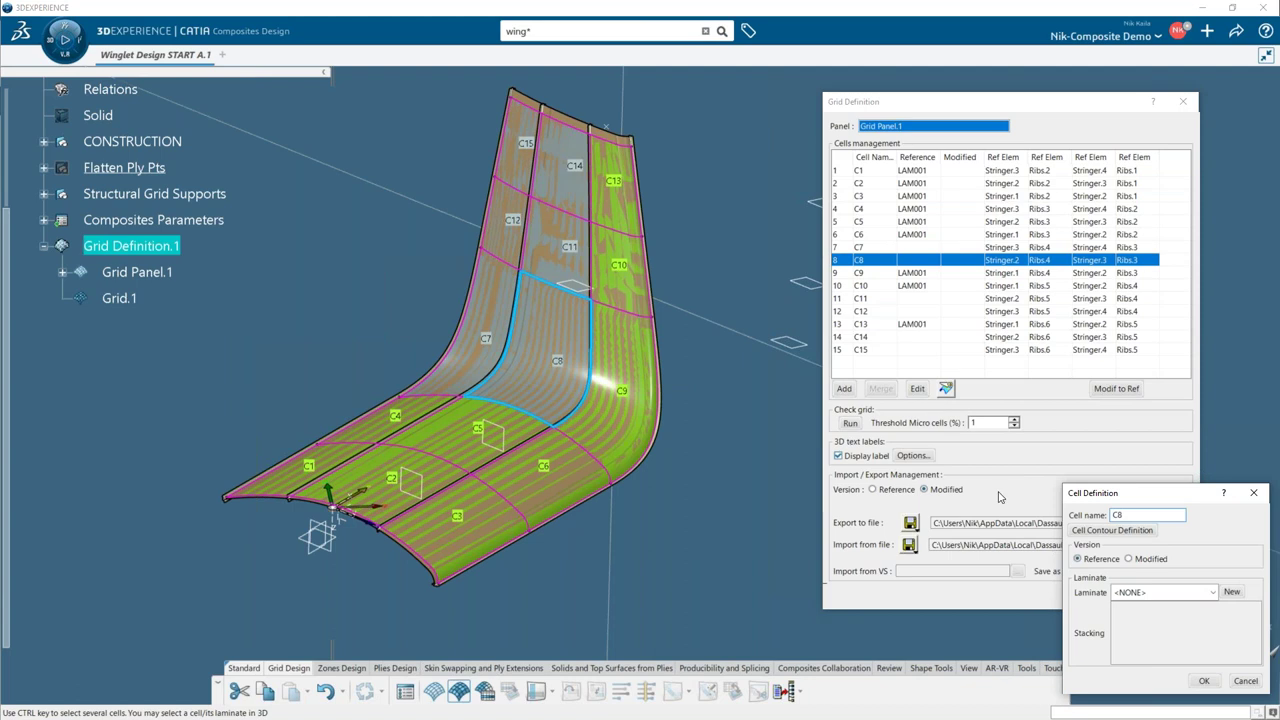
pyautogui.click(1165, 592)
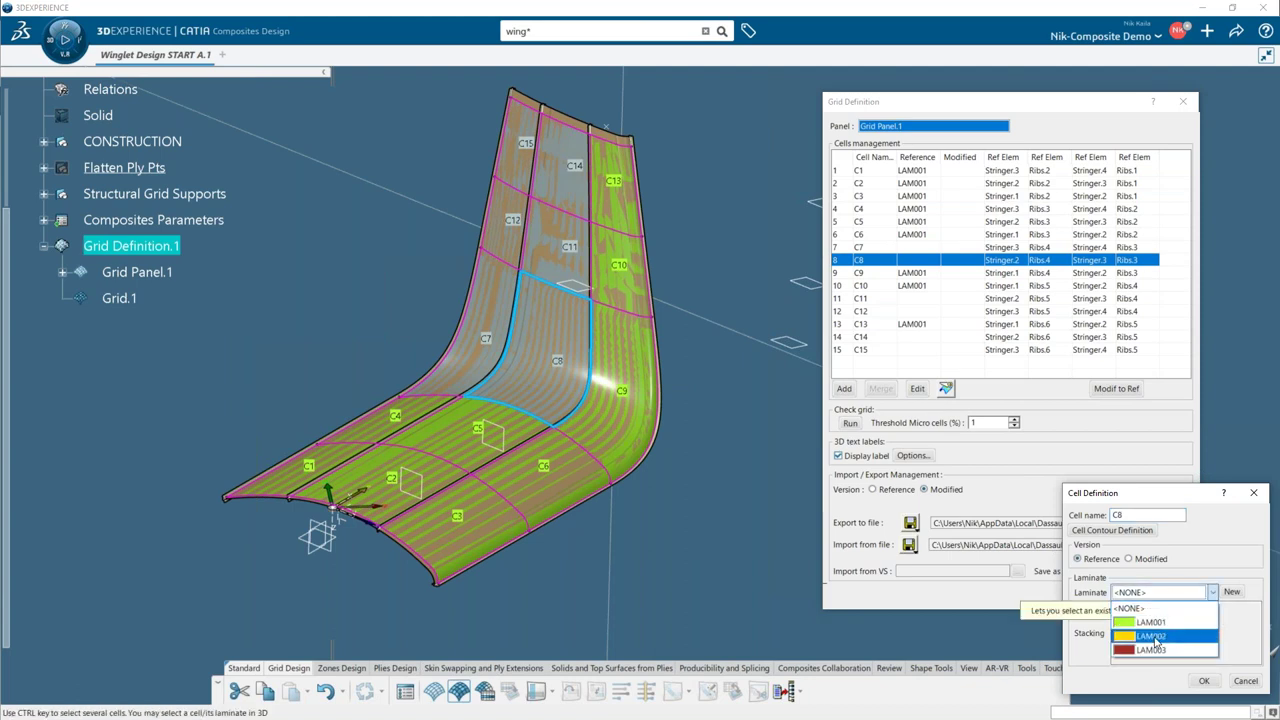
pyautogui.click(1152, 636)
pyautogui.click(1203, 681)
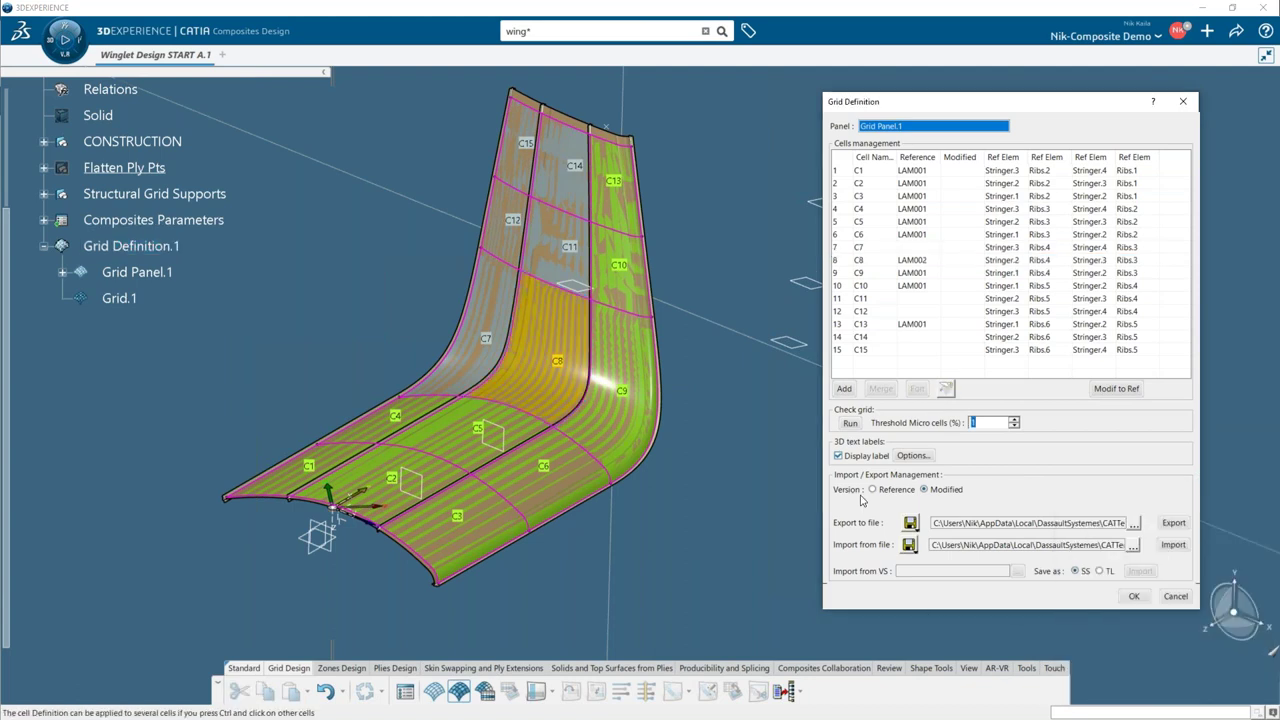
# - Assign laminate LAM003 to cells C7, C11, C12, C14 and C15 together
pyautogui.click(861, 248)
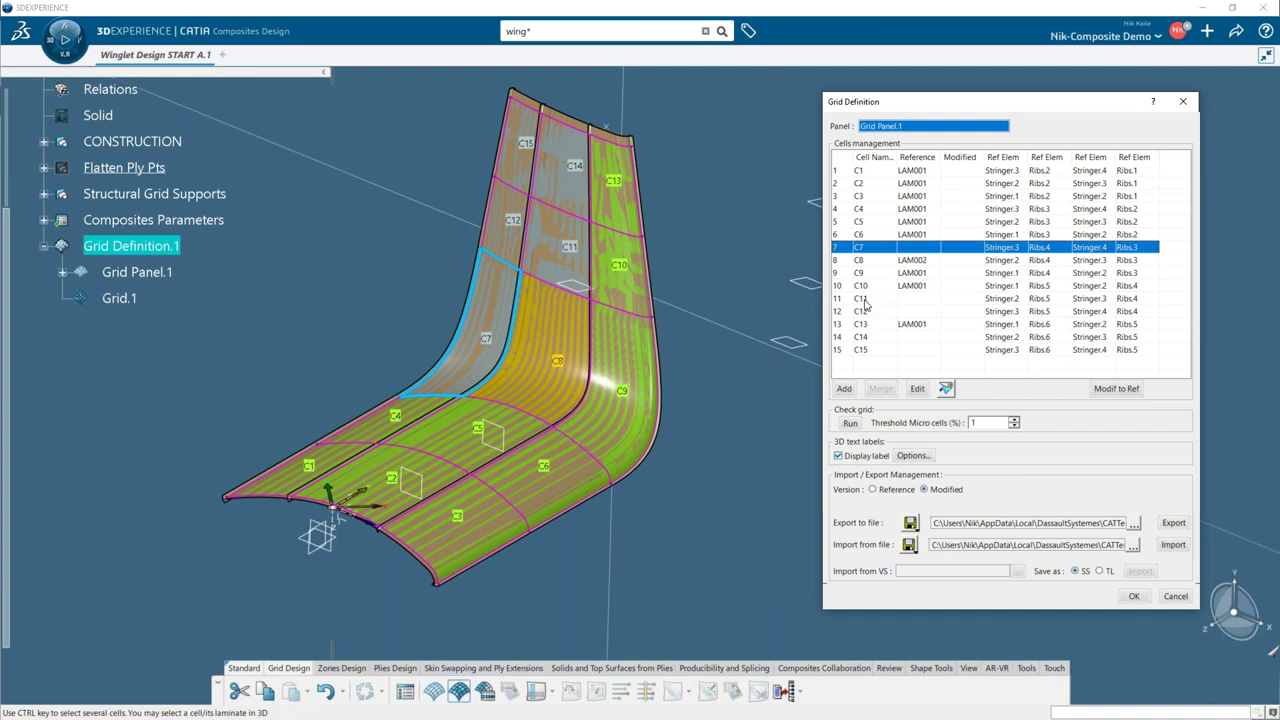
pyautogui.keyDown('ctrl'); pyautogui.click(862, 299); pyautogui.keyUp('ctrl')
pyautogui.keyDown('ctrl'); pyautogui.click(864, 311); pyautogui.keyUp('ctrl')
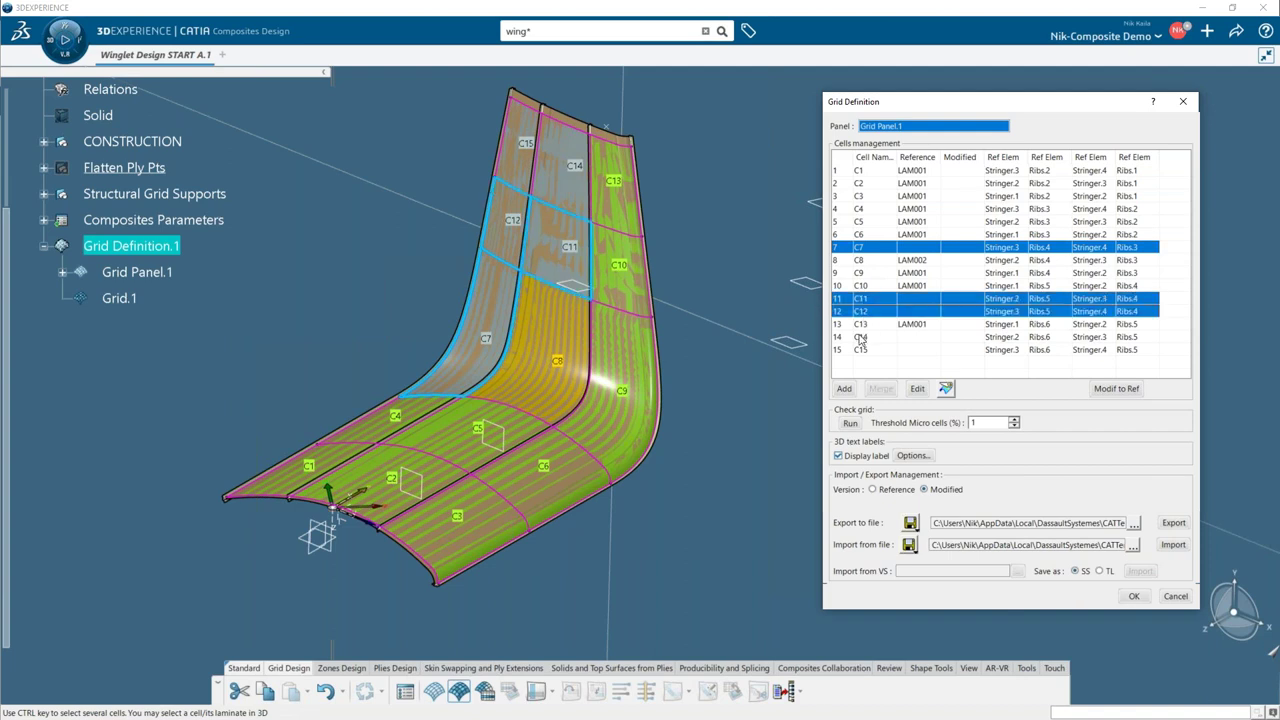
pyautogui.keyDown('ctrl'); pyautogui.click(862, 337); pyautogui.keyUp('ctrl')
pyautogui.keyDown('ctrl'); pyautogui.click(862, 351); pyautogui.keyUp('ctrl')
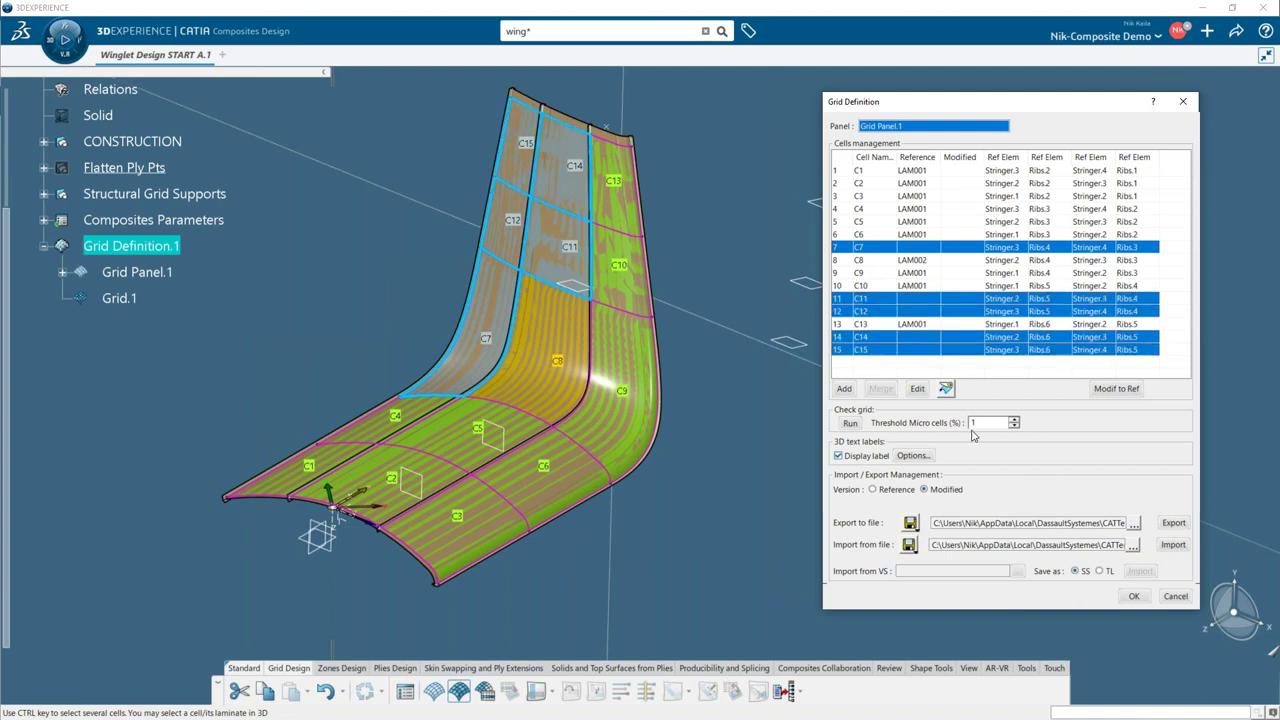
pyautogui.click(918, 389)
pyautogui.click(1195, 592)
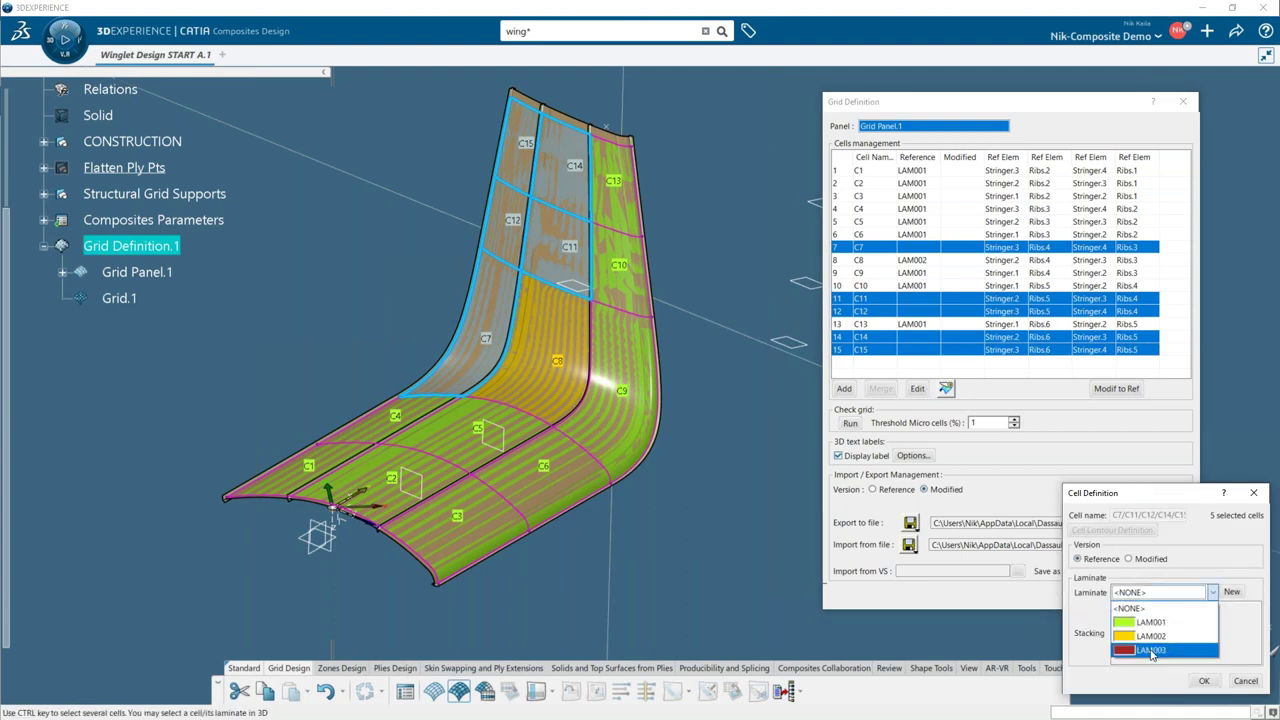
pyautogui.click(1152, 652)
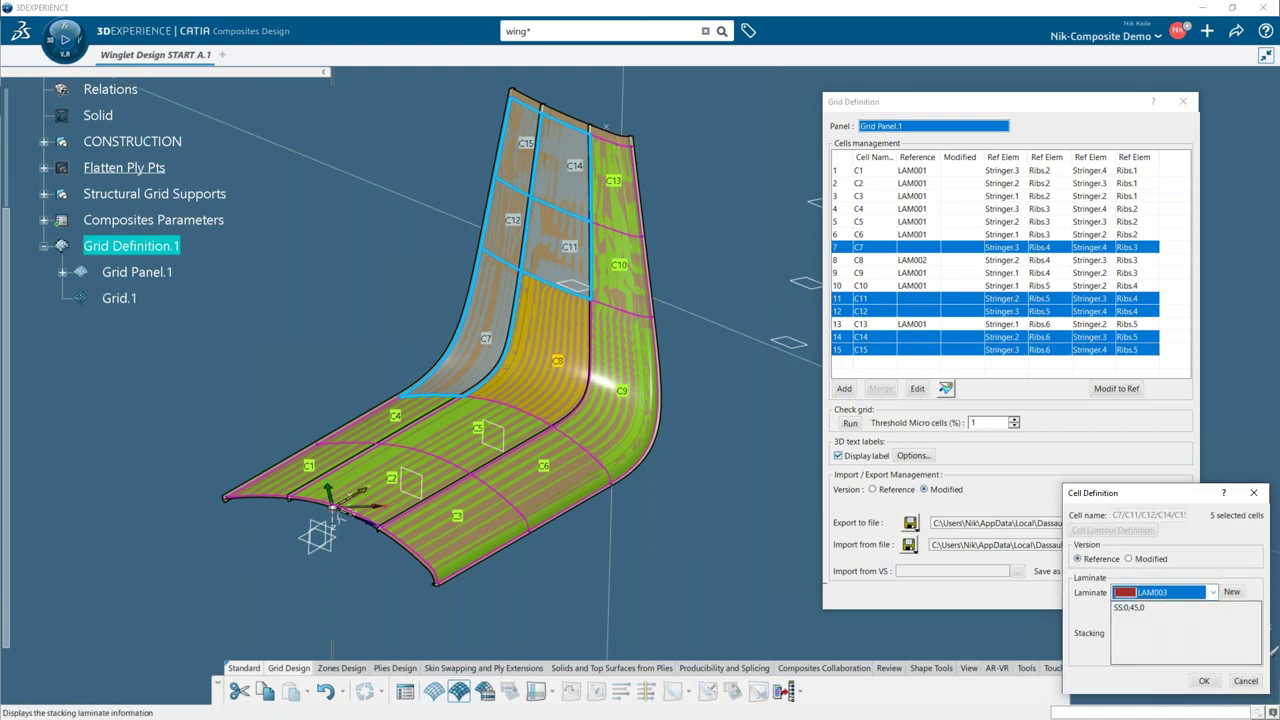
pyautogui.click(1202, 681)
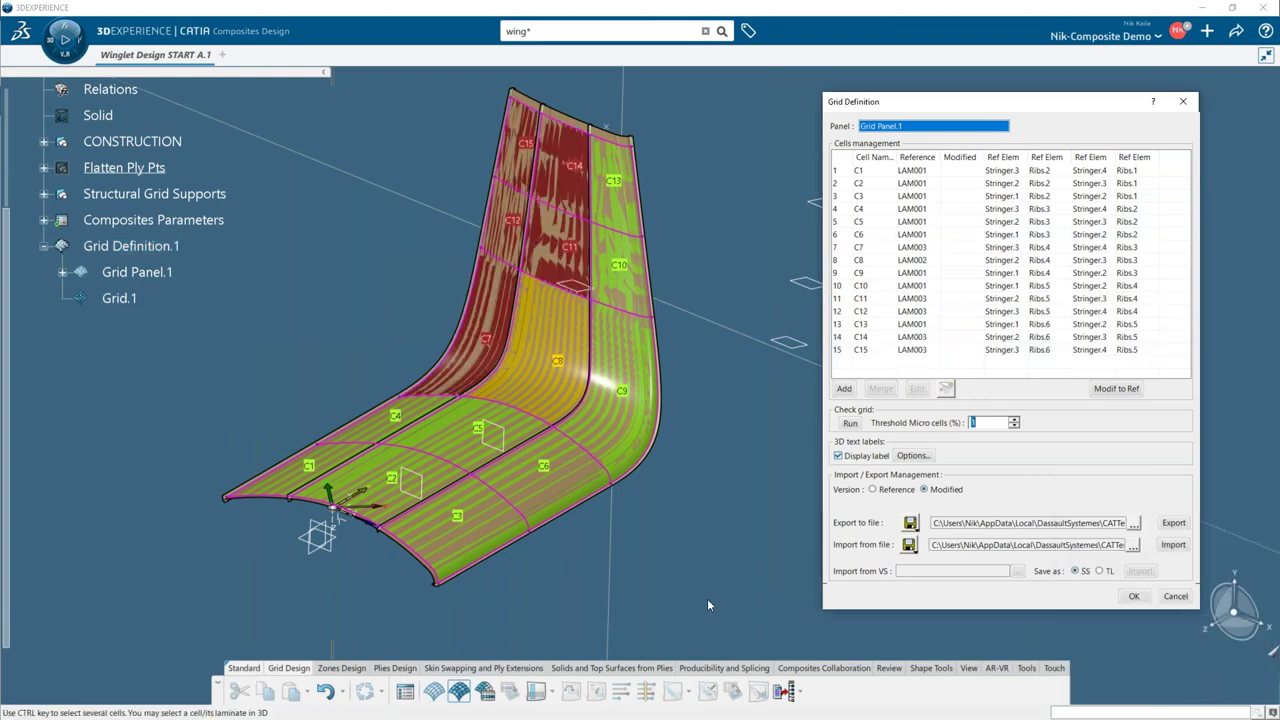
# - Preview laminate names, thickness law and ply count on the cell labels
pyautogui.click(912, 456)
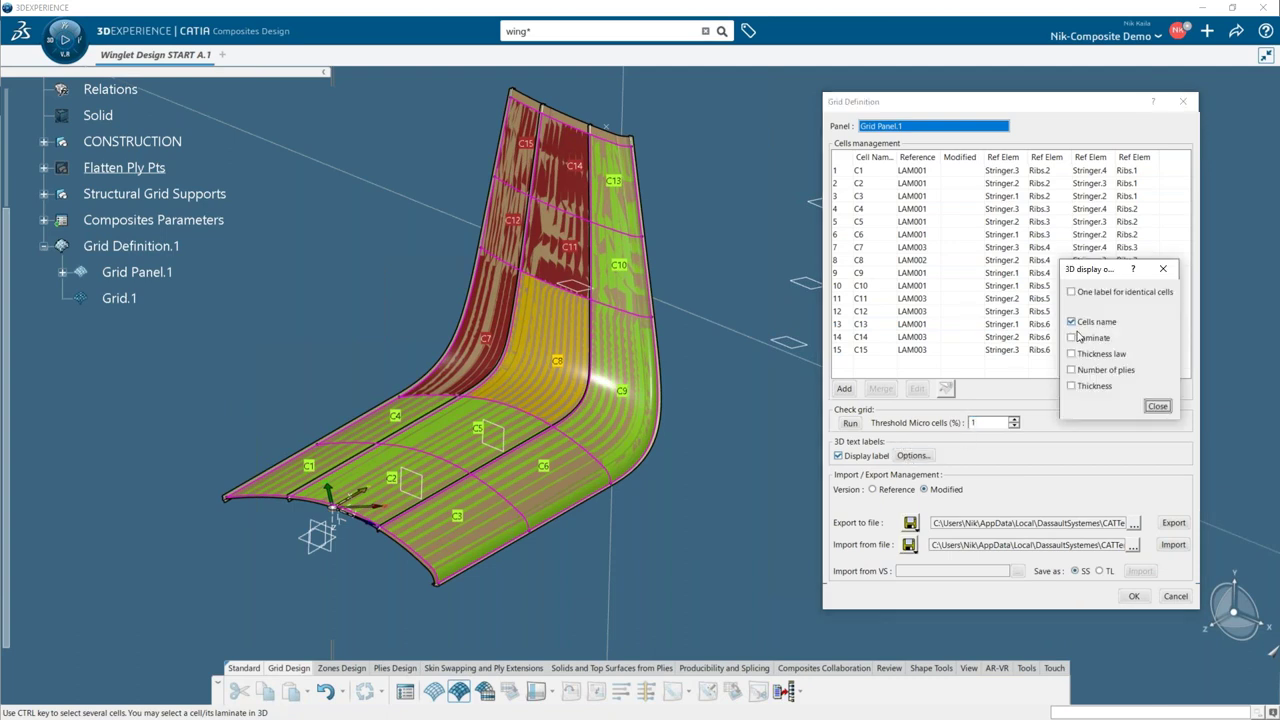
pyautogui.click(1090, 340)
pyautogui.click(1090, 340)
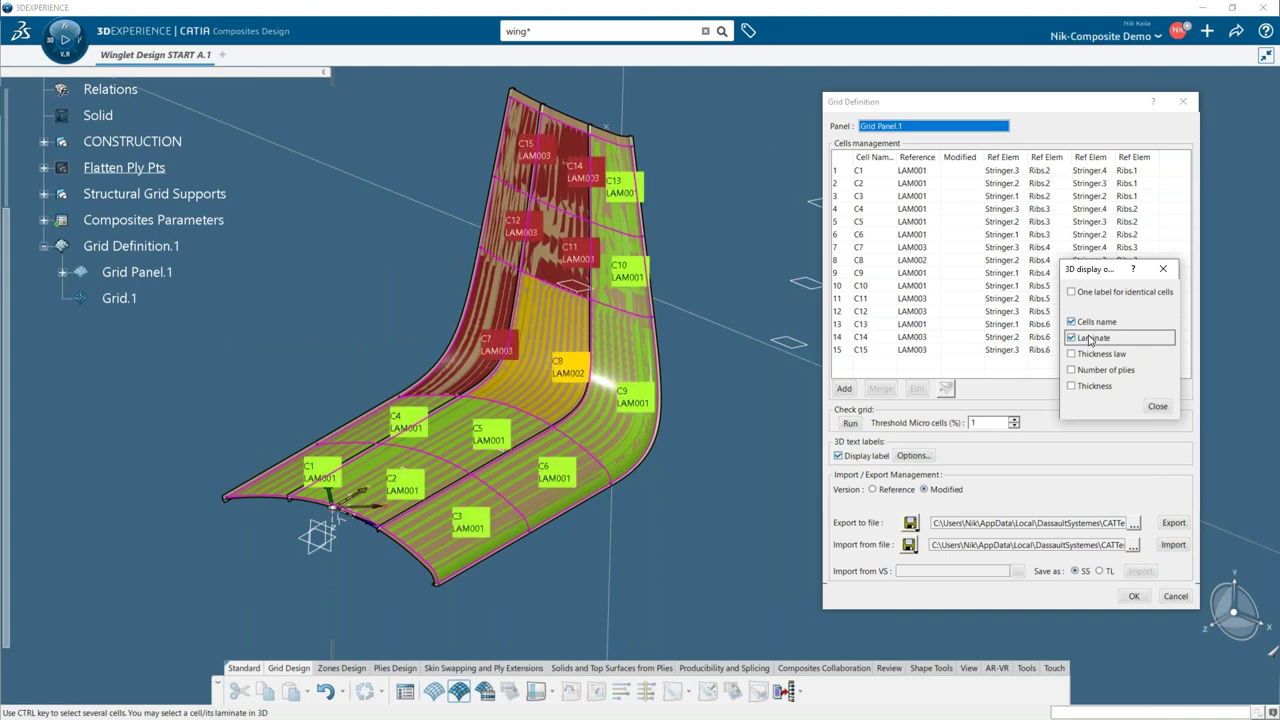
pyautogui.click(1090, 340)
pyautogui.click(1080, 356)
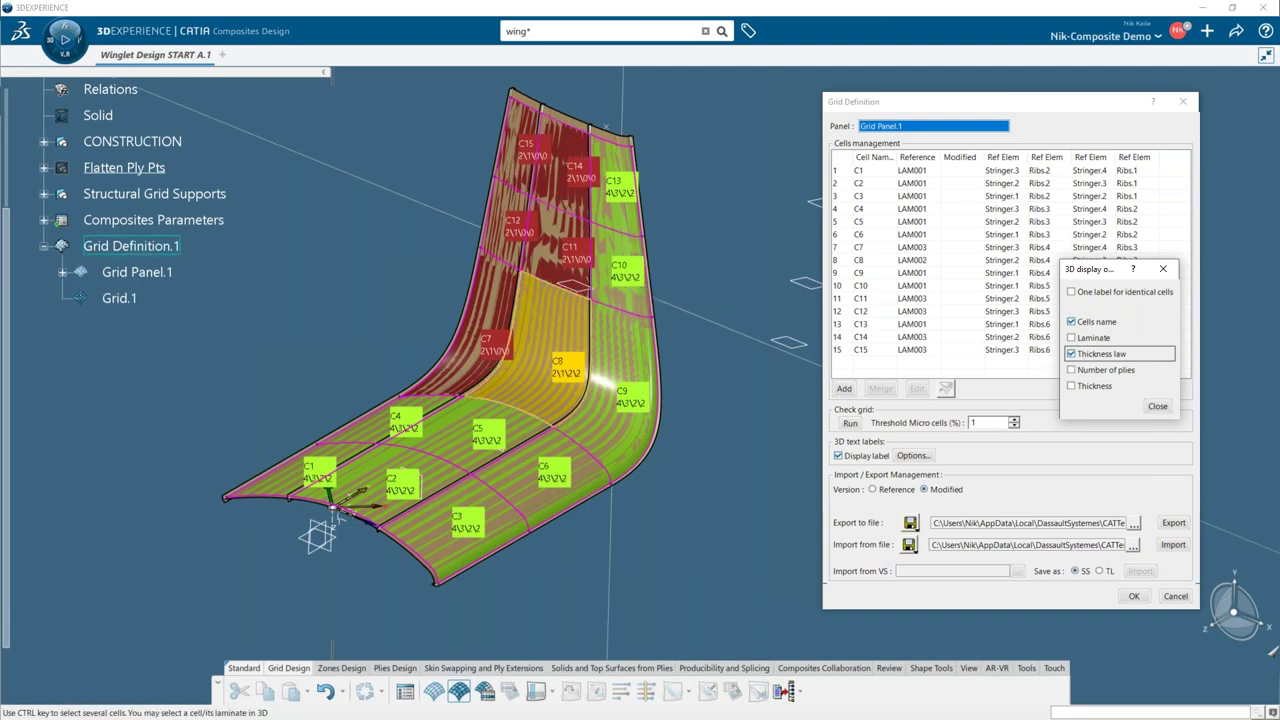
pyautogui.click(1072, 370)
# - Preview cell thickness, reset labels to names only, and confirm the Grid Definition
pyautogui.click(1072, 354)
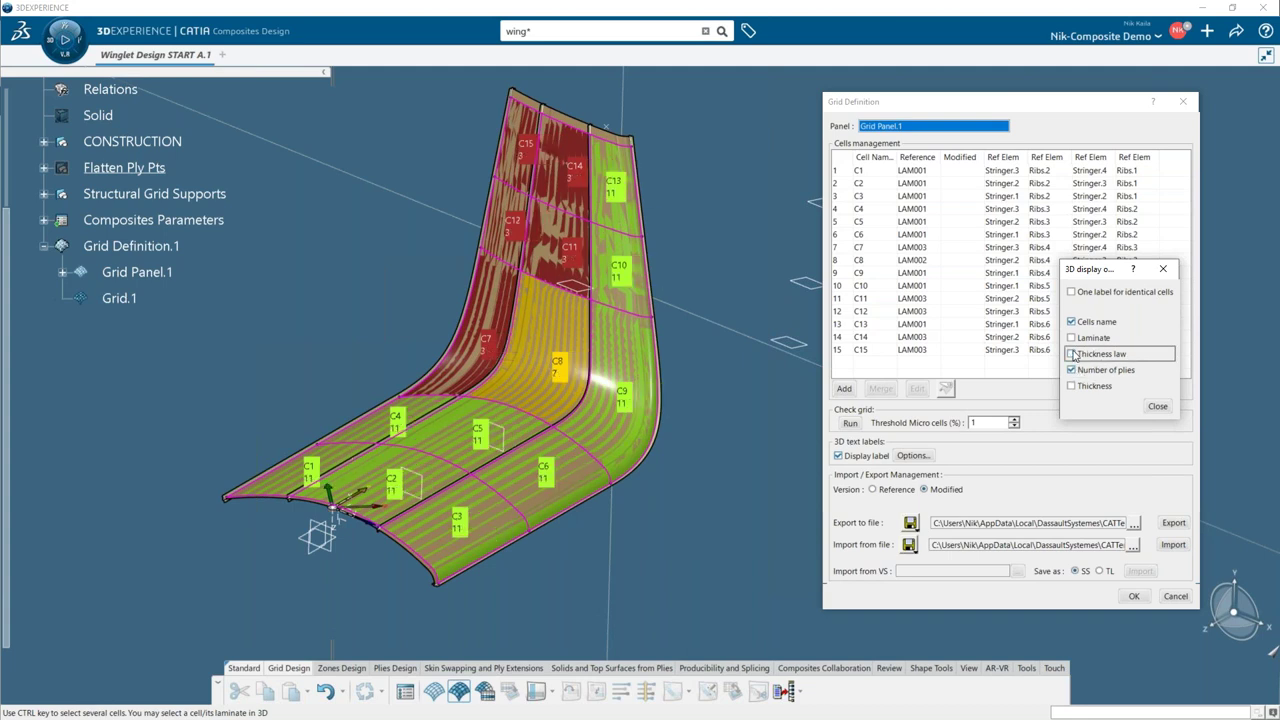
pyautogui.click(1072, 370)
pyautogui.click(1072, 386)
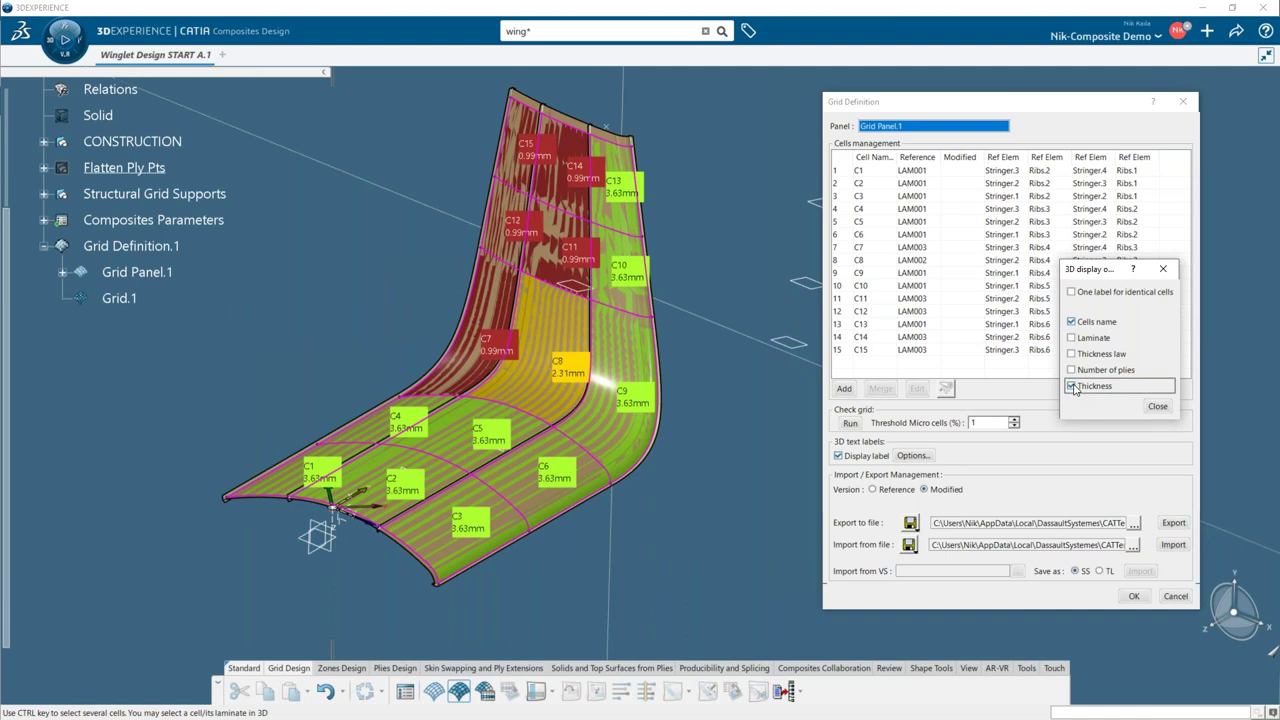
pyautogui.click(1072, 386)
pyautogui.click(1157, 406)
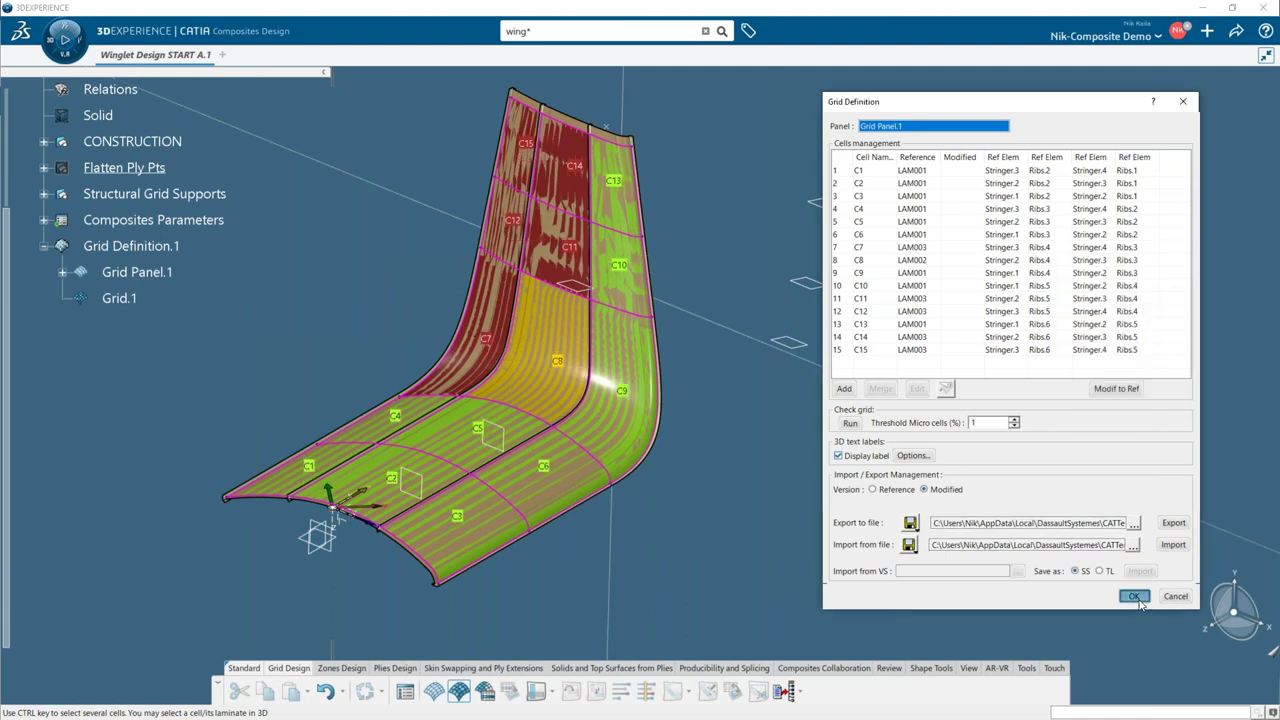
pyautogui.click(1135, 597)
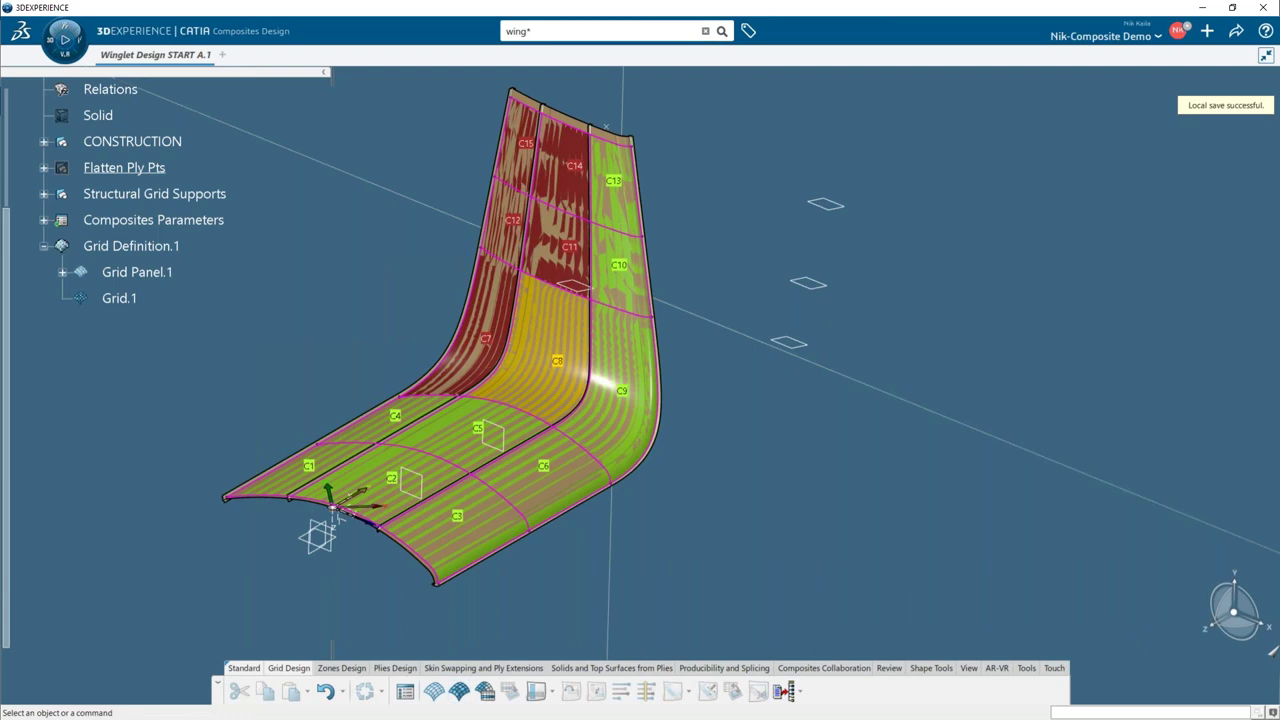
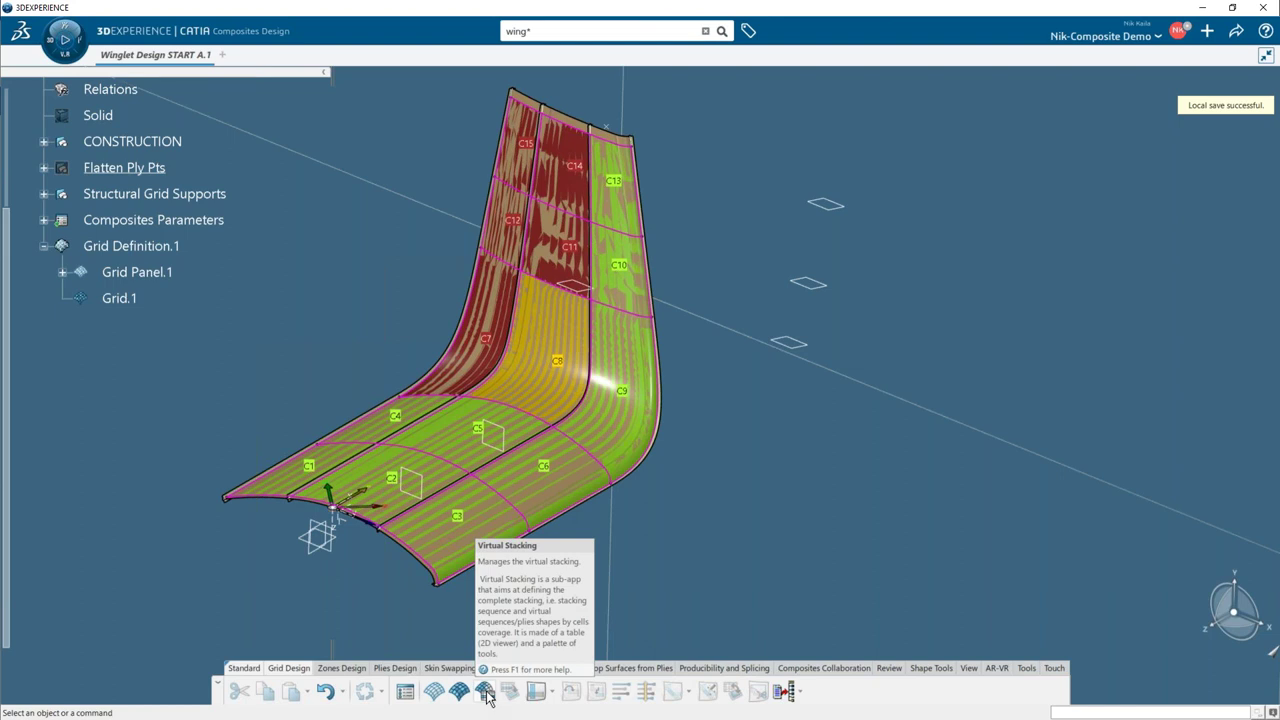
# - Create a grid virtual stacking on Grid.1 and move its table aside to see the winglet
pyautogui.click(485, 692)
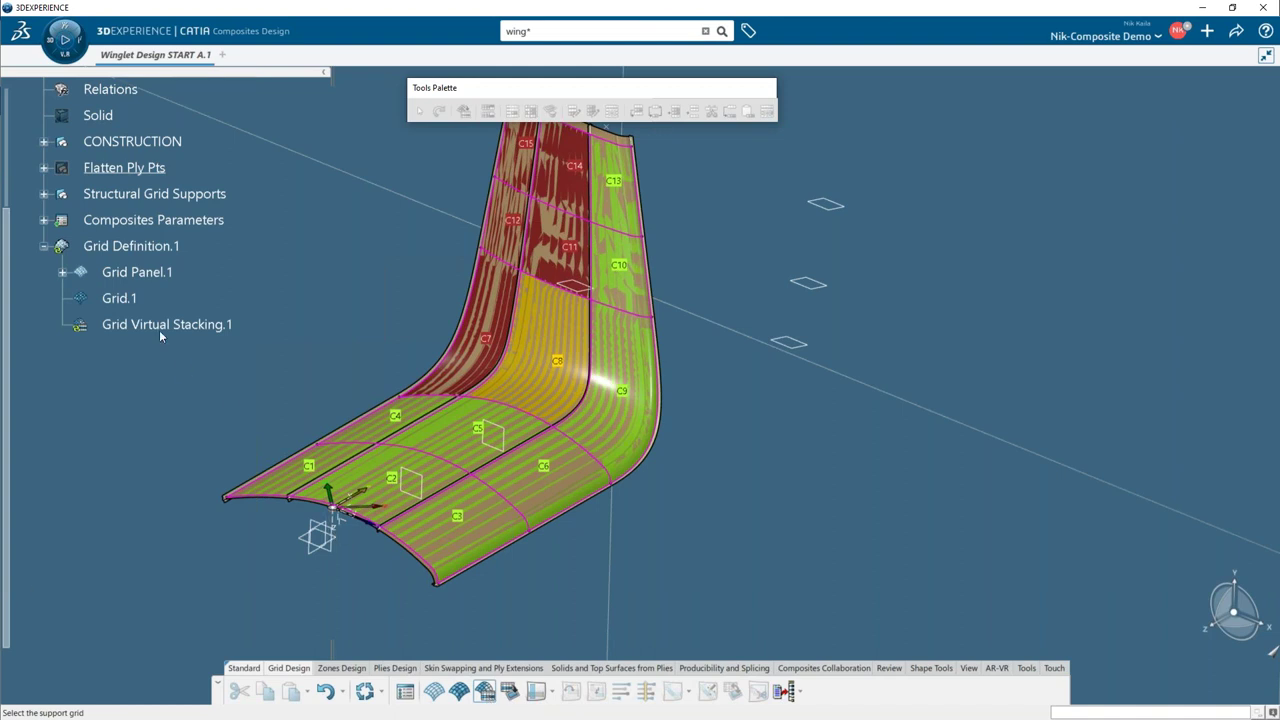
pyautogui.click(122, 298)
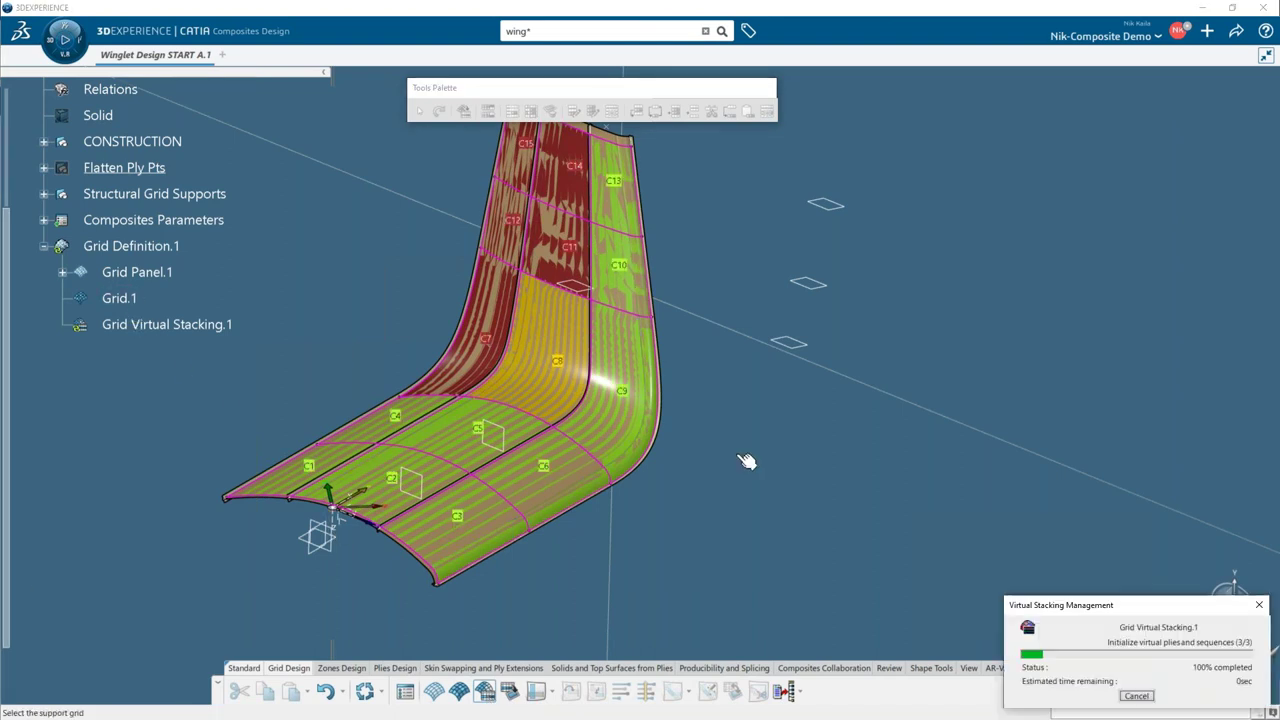
pyautogui.click(748, 426)
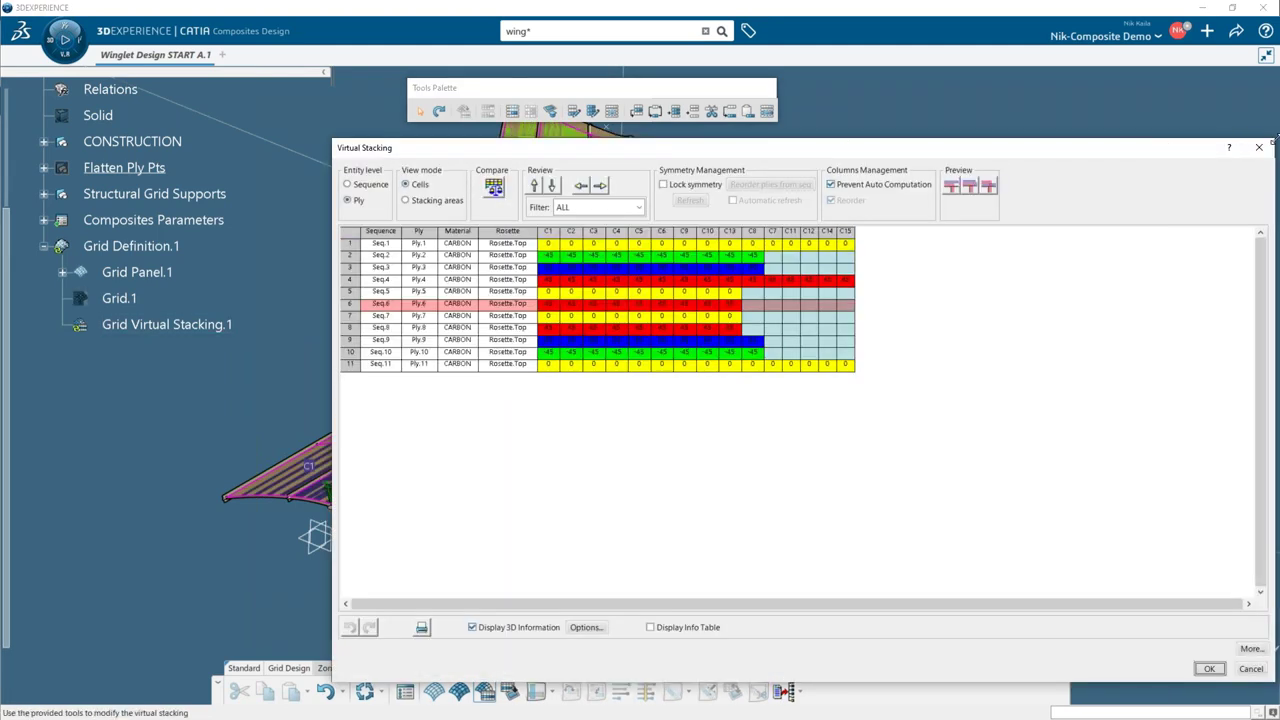
pyautogui.moveTo(1272, 143); pyautogui.dragTo(1094, 145)
pyautogui.moveTo(974, 157); pyautogui.dragTo(1151, 147)
pyautogui.moveTo(392, 333); pyautogui.dragTo(330, 380, button='middle')
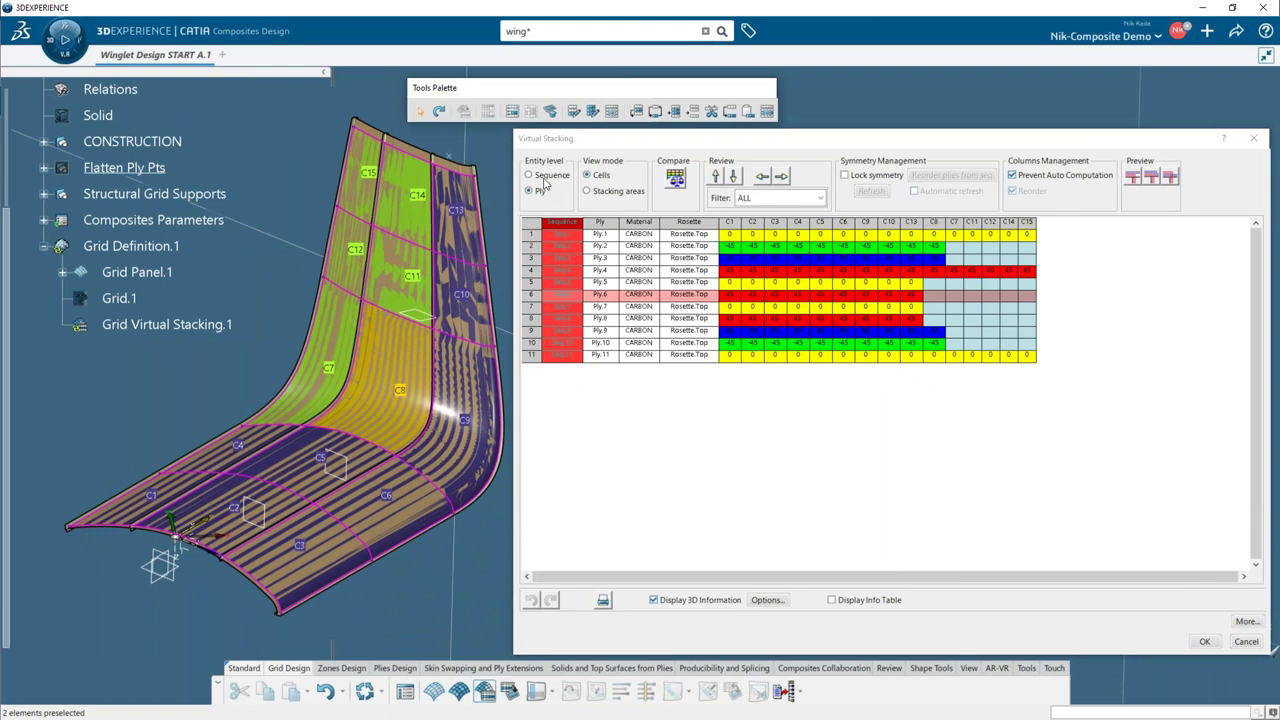
# - Try the Sequence and Stacking areas views, return to plies per cell, and select Seq.4
pyautogui.click(546, 176)
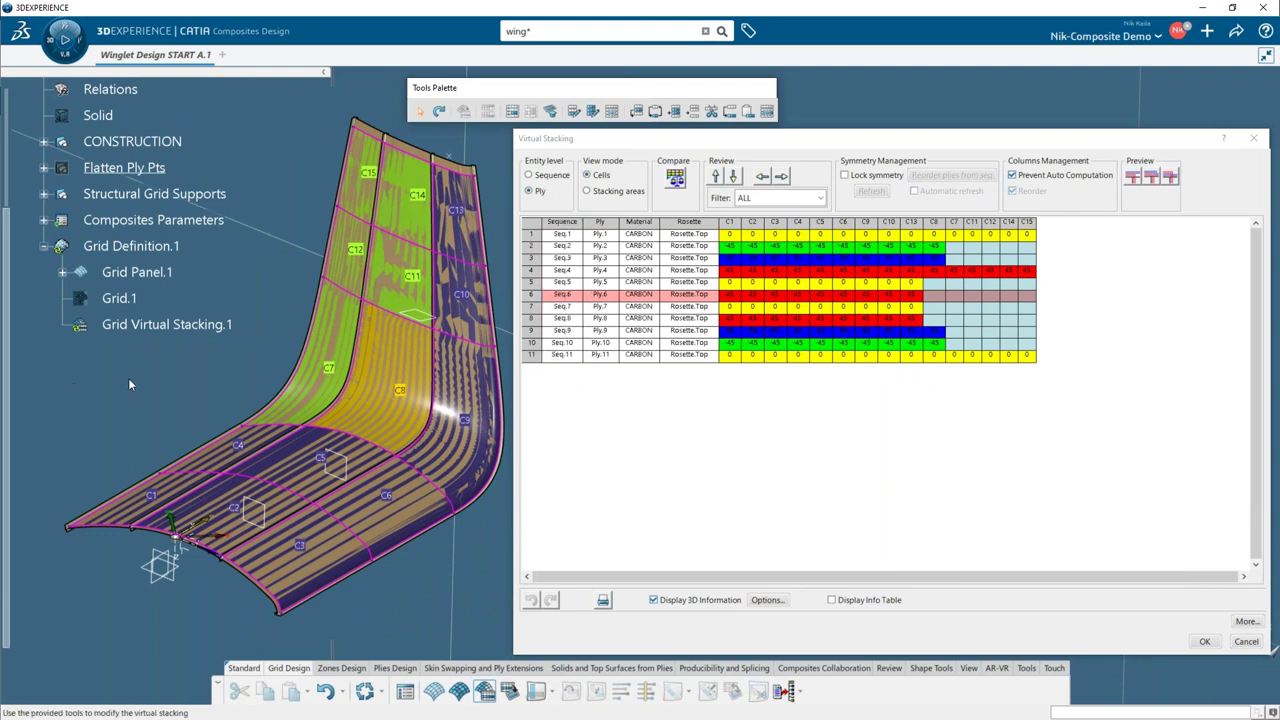
pyautogui.click(612, 192)
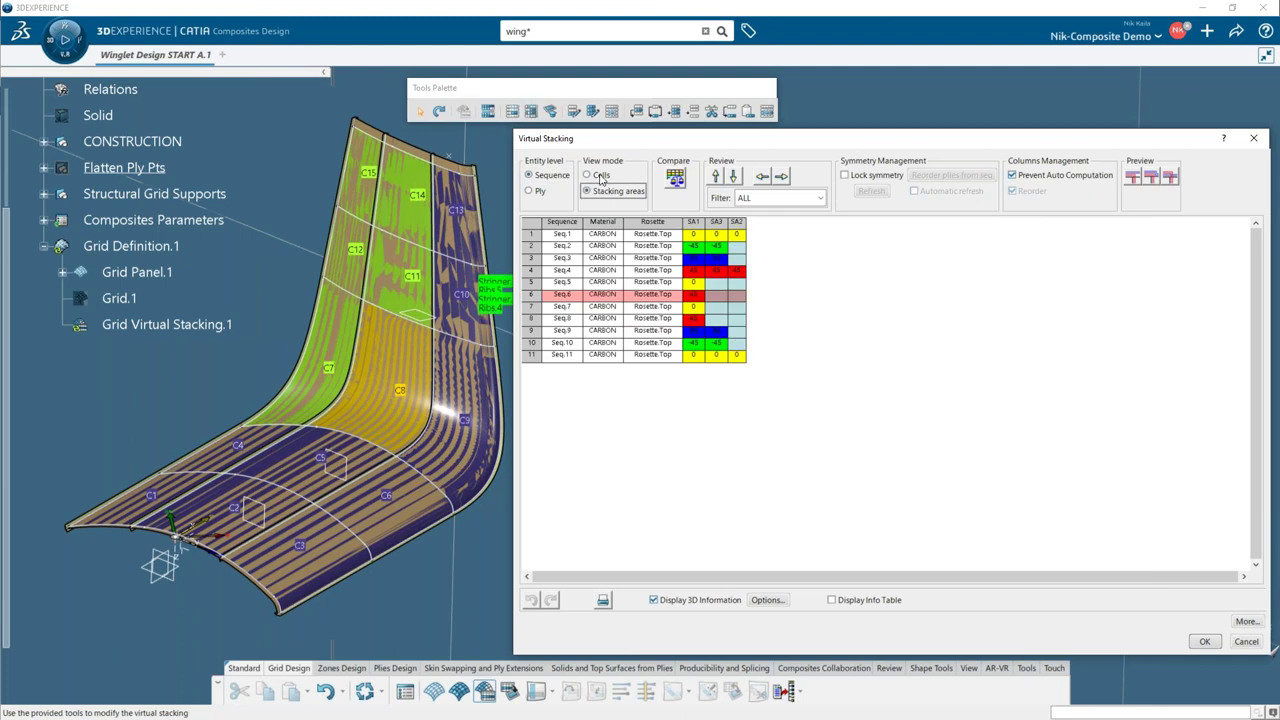
pyautogui.click(588, 176)
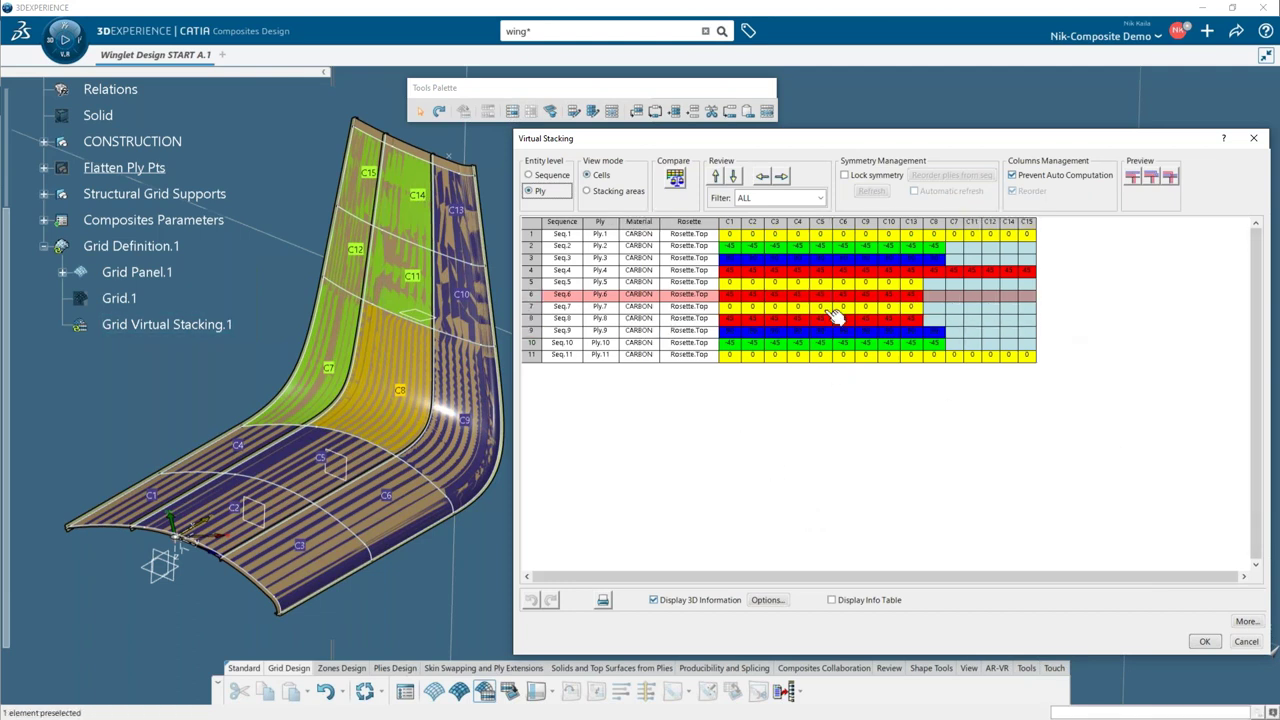
pyautogui.click(538, 279)
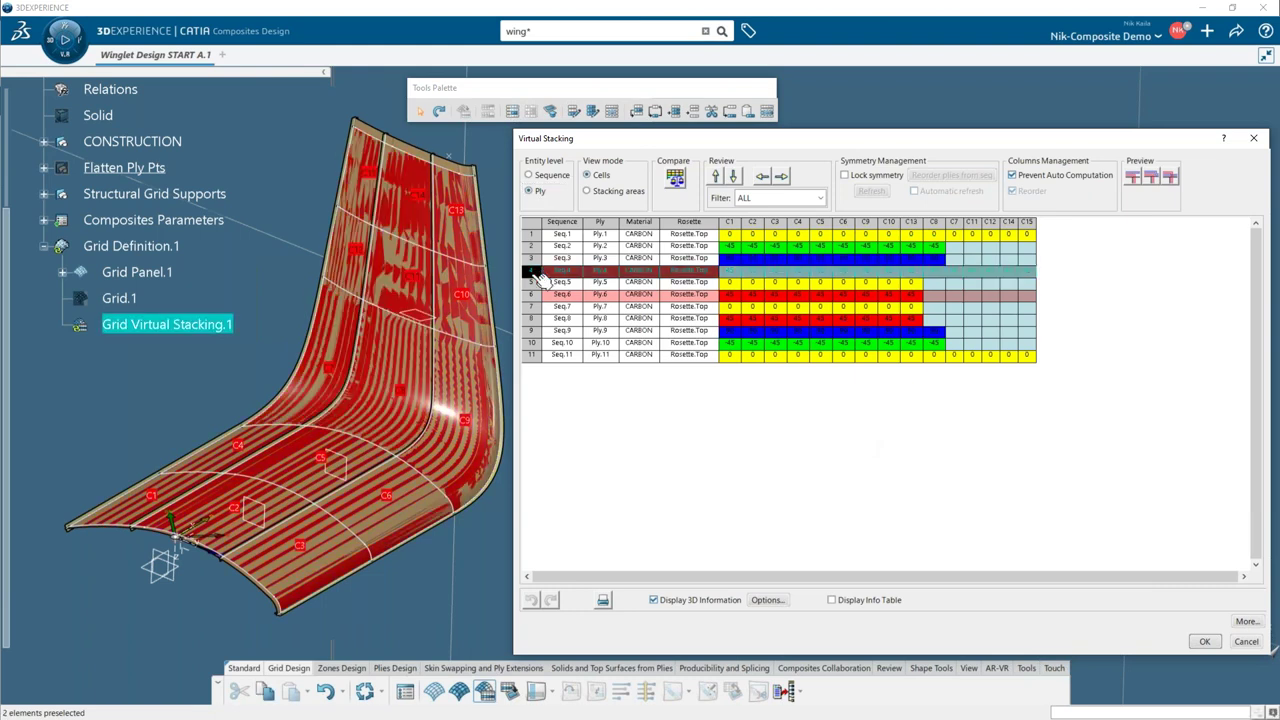
# - Swap rows Seq.4 and Seq.6, preview the stacking on the part, and accept it
pyautogui.click(655, 112)
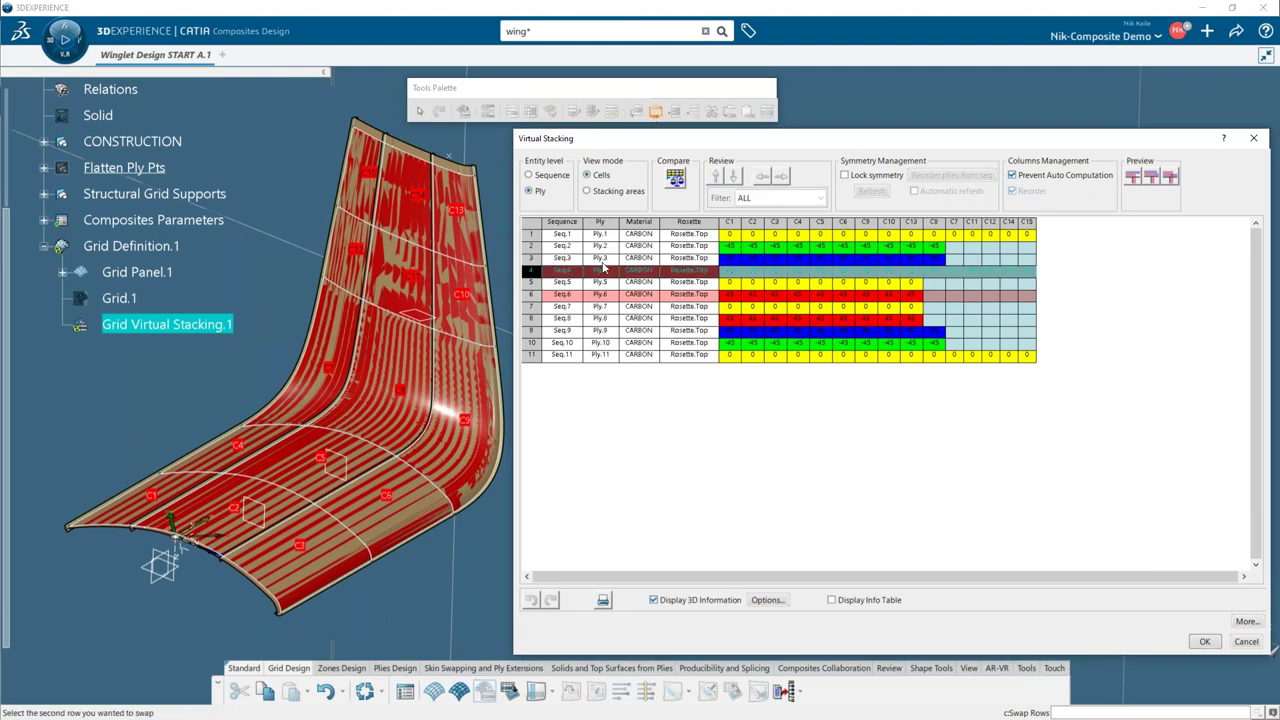
pyautogui.click(532, 294)
pyautogui.click(532, 294)
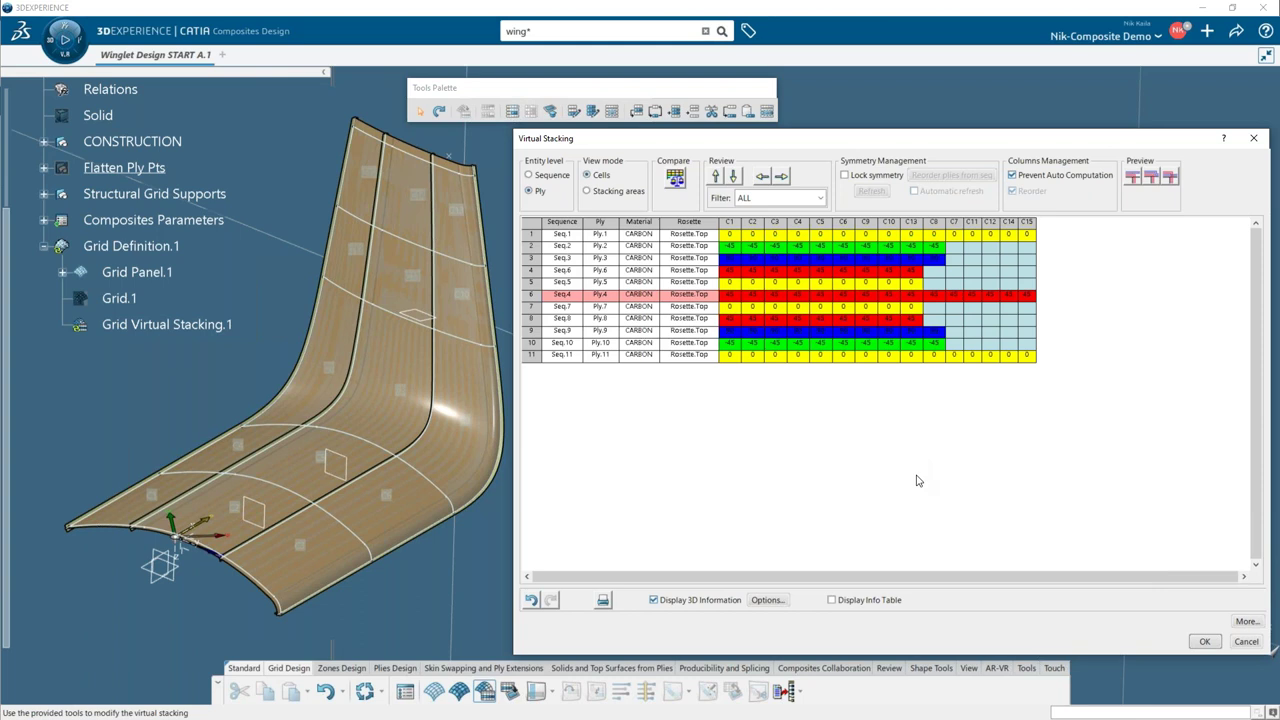
pyautogui.click(865, 257)
pyautogui.click(1134, 179)
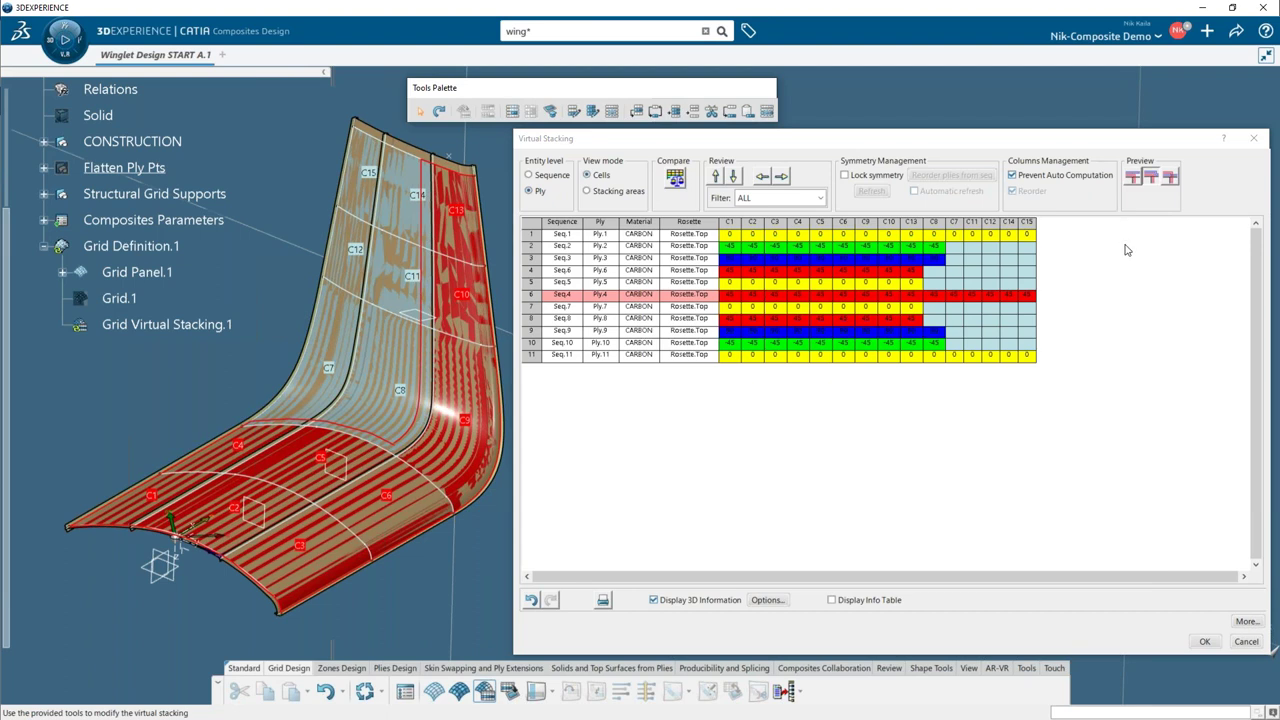
pyautogui.click(1207, 642)
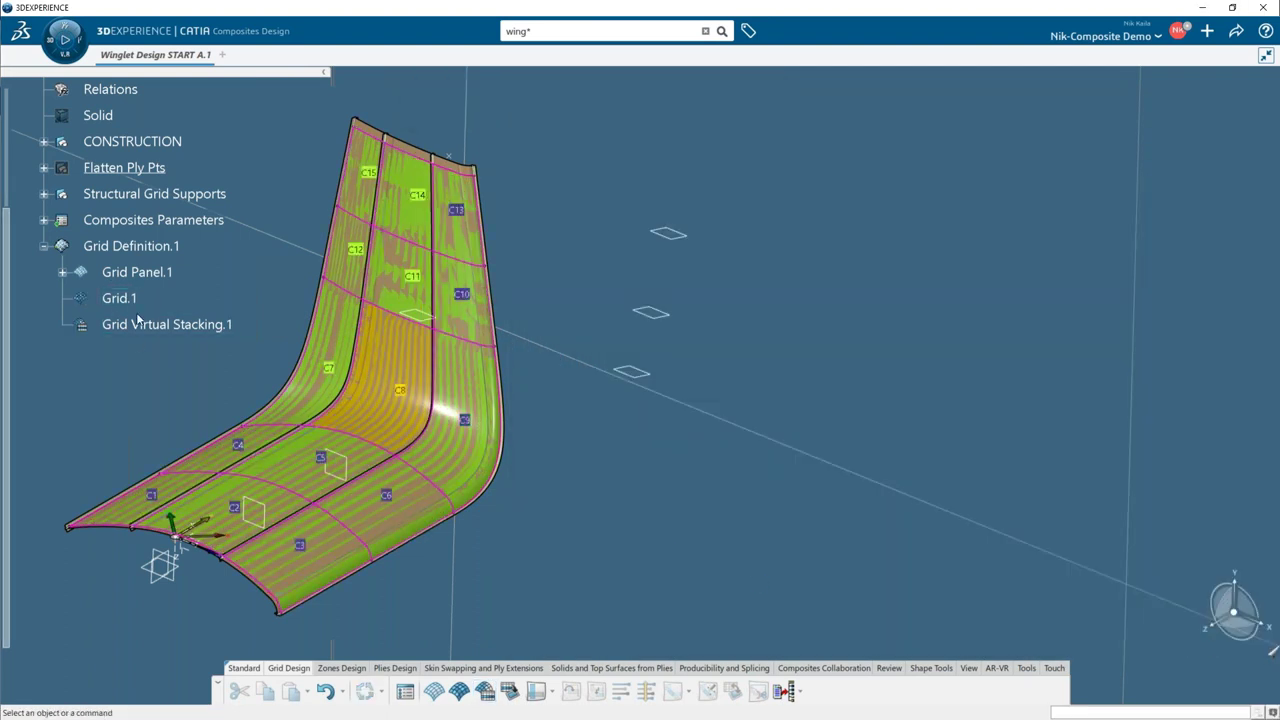
# - Generate plies from Grid Virtual Stacking.1, keeping Backslash as the drop-off pattern
pyautogui.moveTo(272, 384); pyautogui.dragTo(672, 455, button='middle')
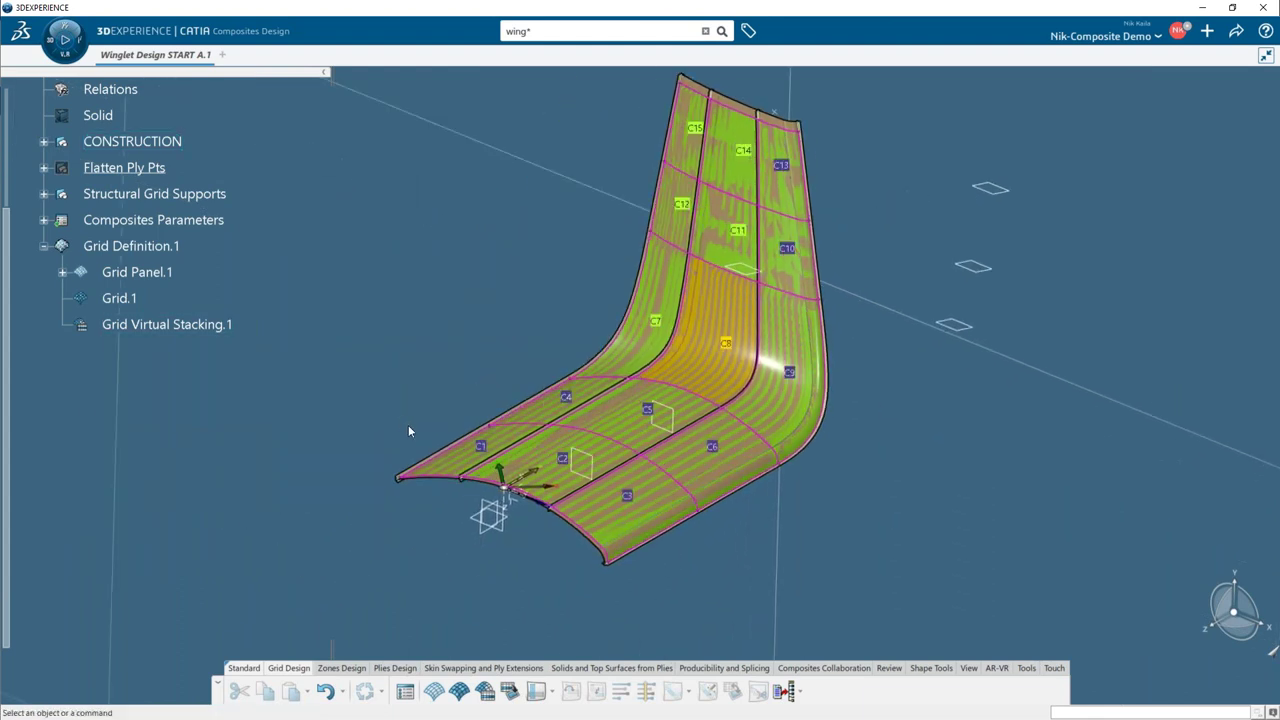
pyautogui.click(515, 697)
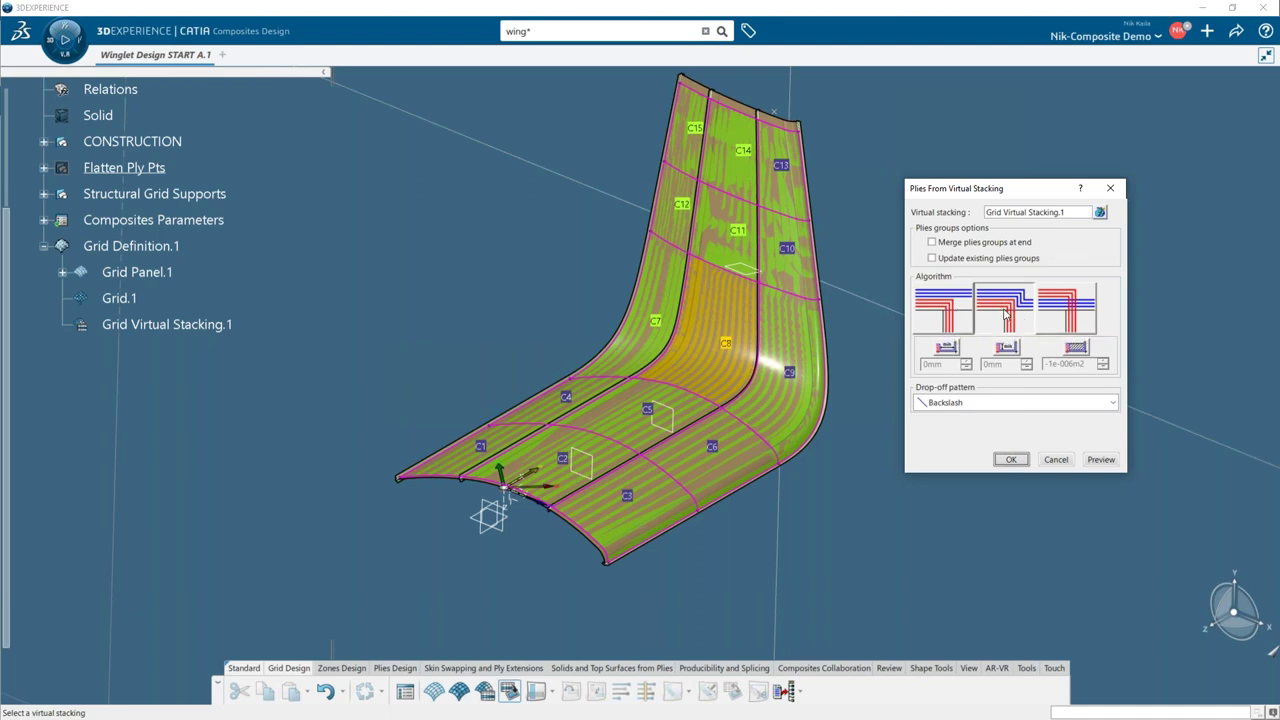
pyautogui.click(1012, 403)
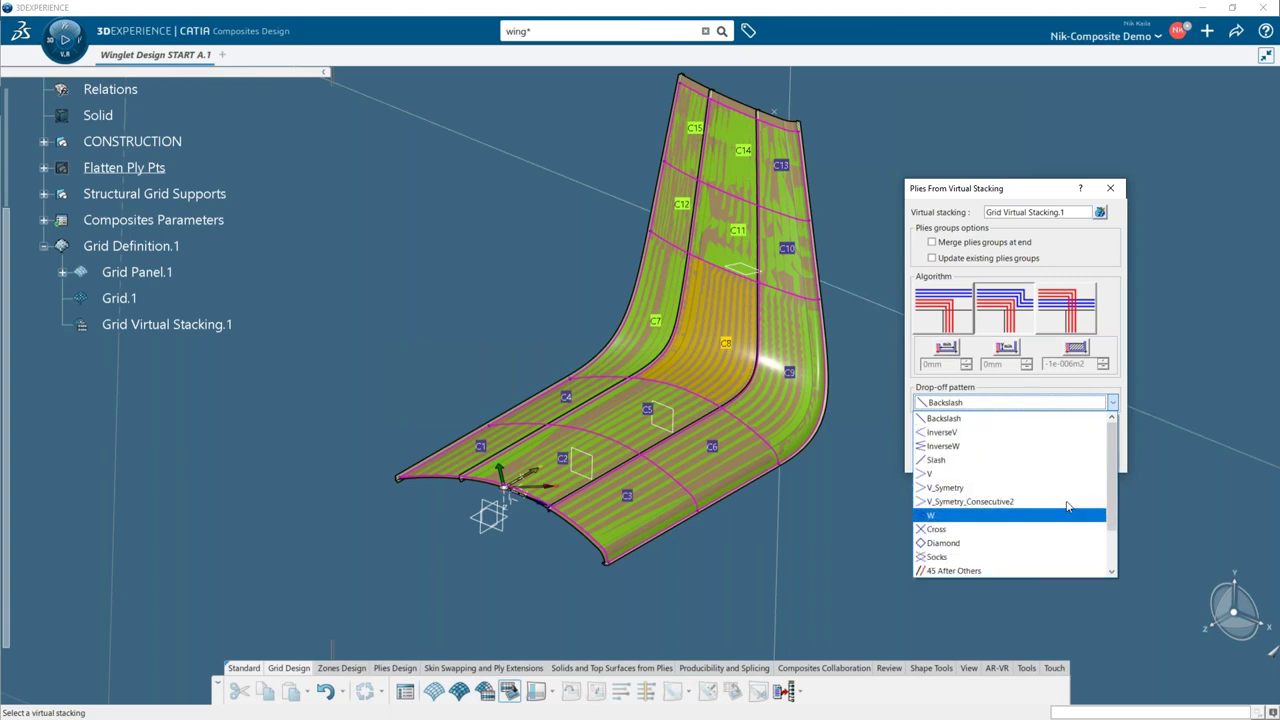
pyautogui.scroll(-2, 1090, 500)
pyautogui.scroll(2, 1085, 440)
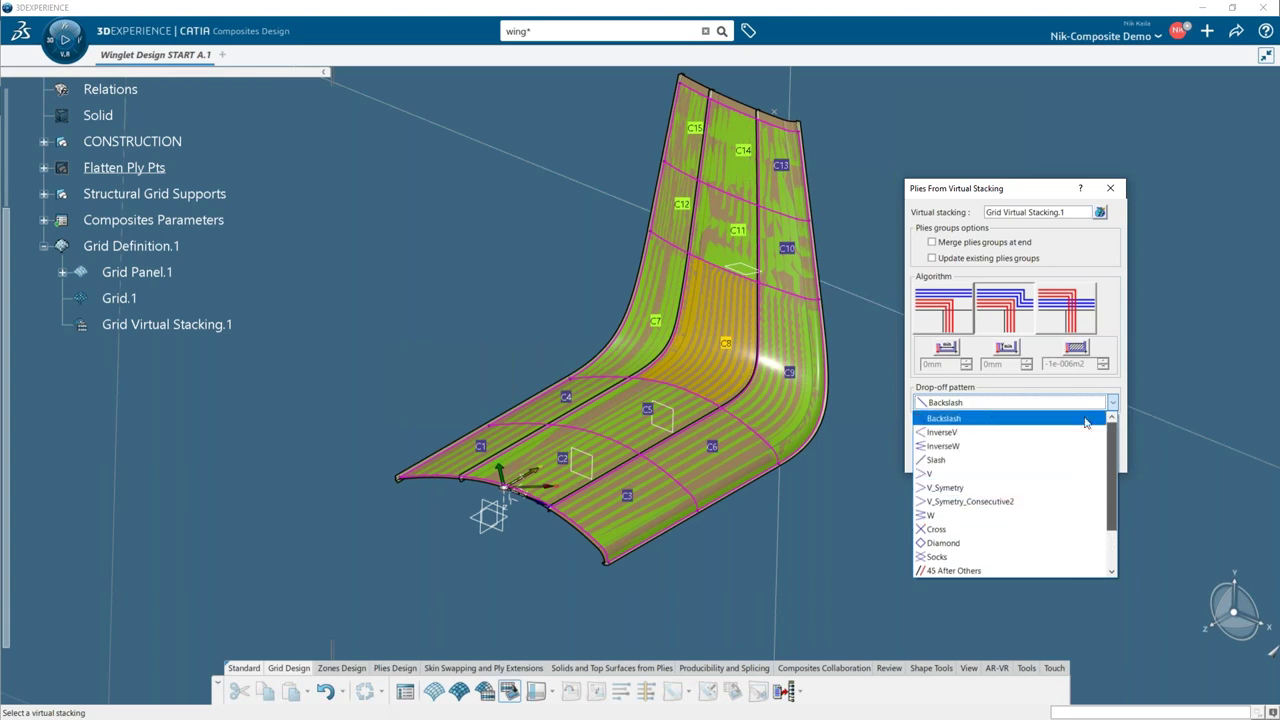
pyautogui.click(958, 418)
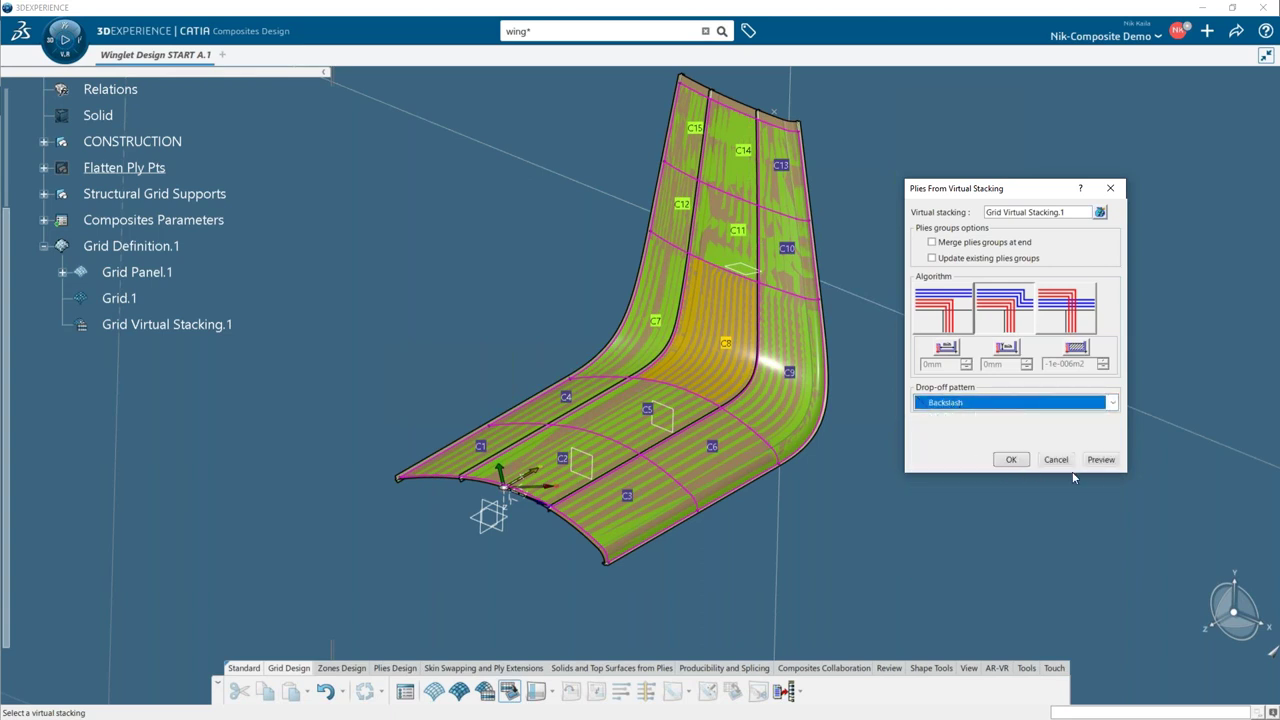
pyautogui.click(1008, 462)
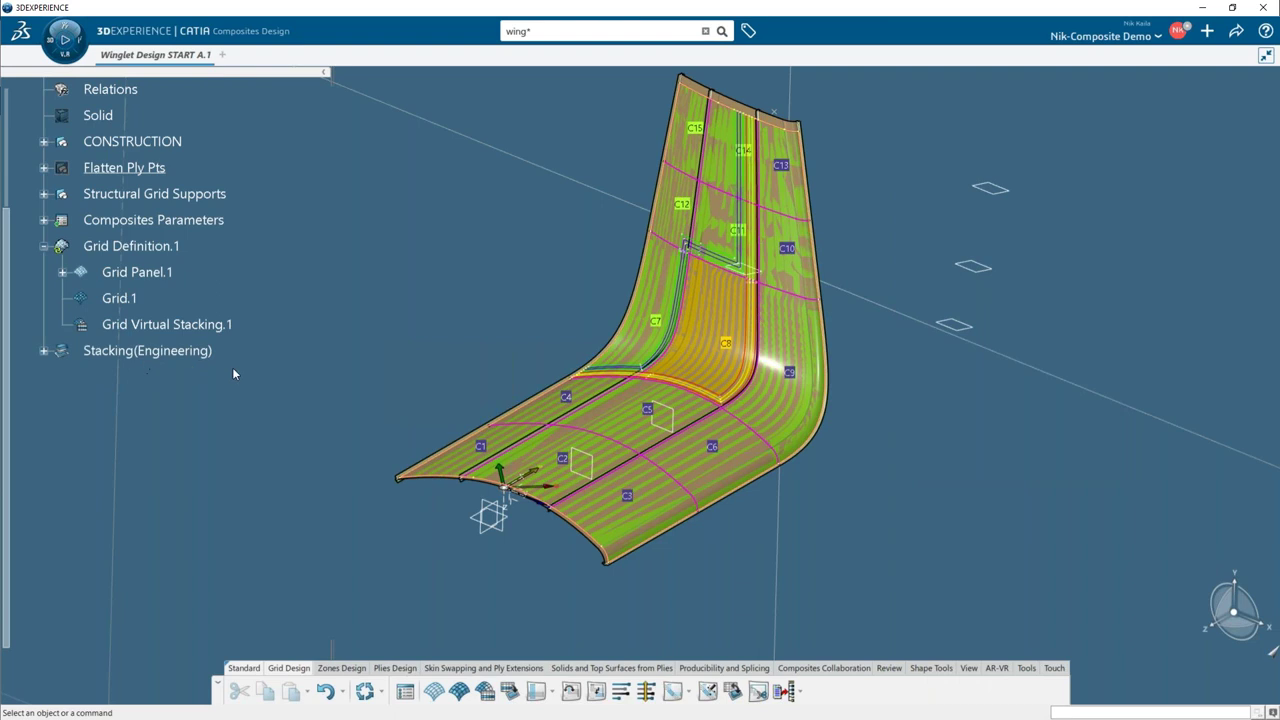
# - Hide Grid Definition.1 and the Structural Grid Supports, then reorient the view on the ply contours
pyautogui.rightClick(155, 247)
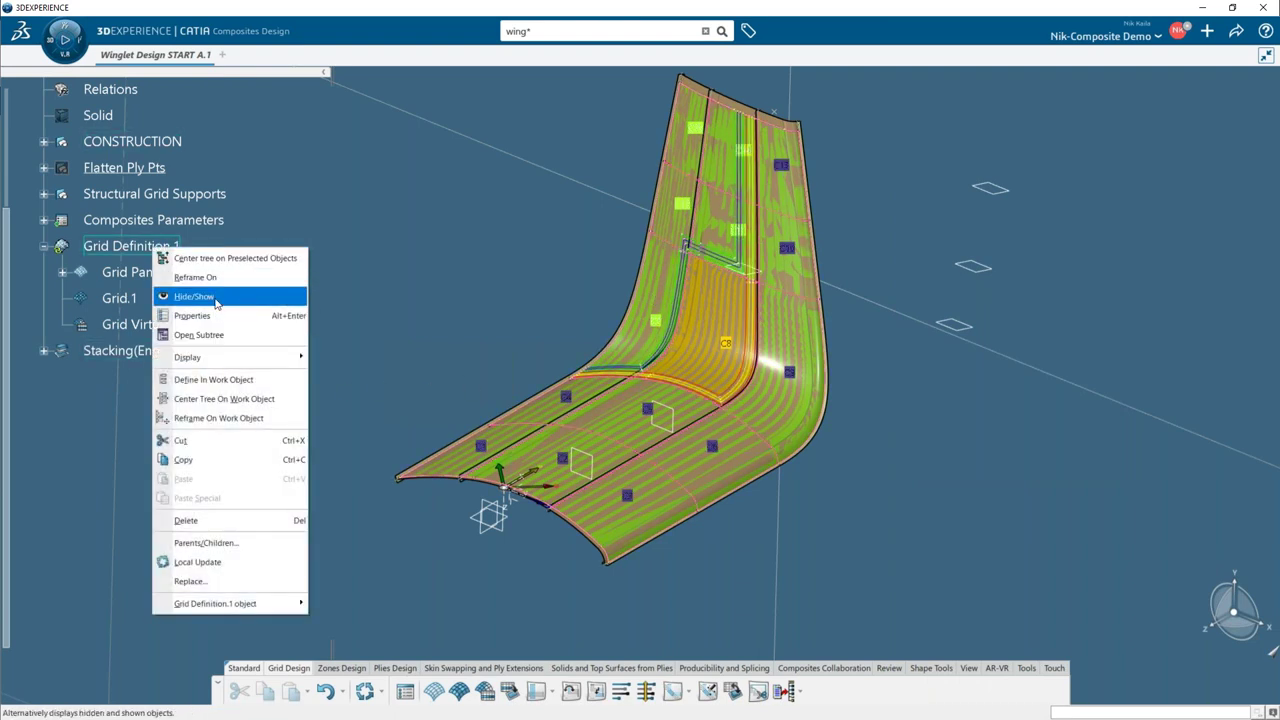
pyautogui.click(218, 298)
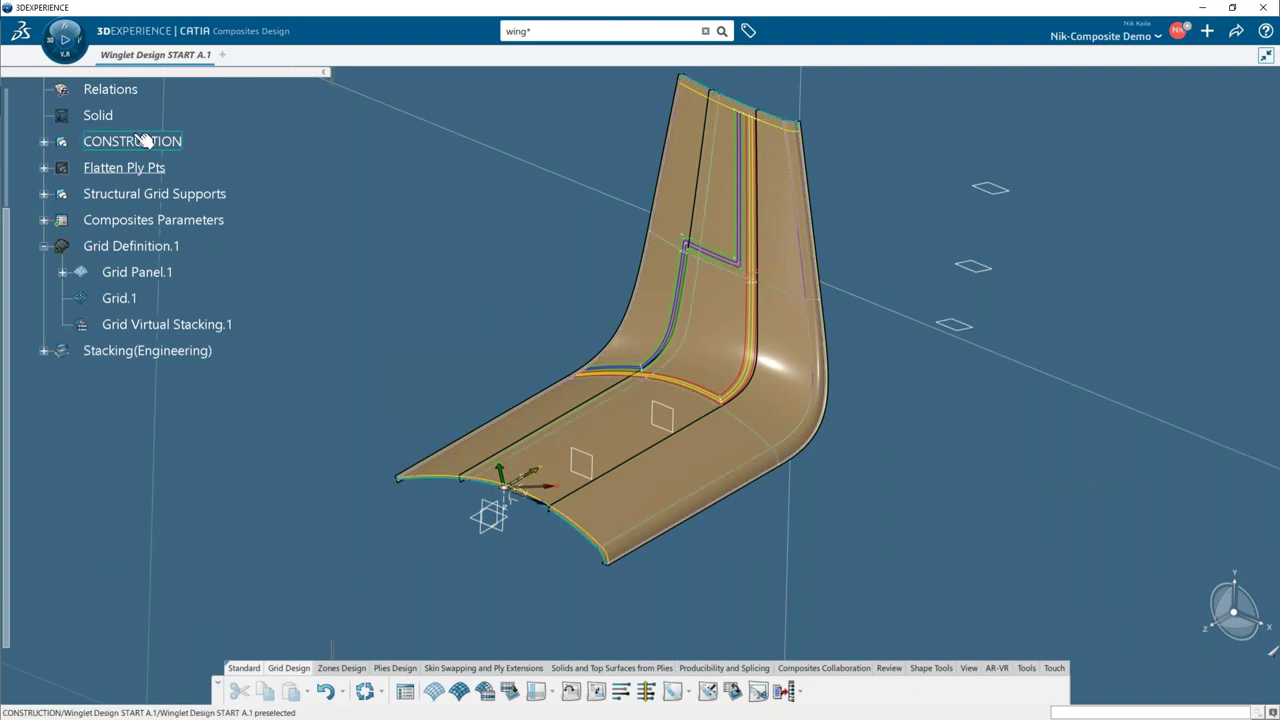
pyautogui.rightClick(148, 193)
pyautogui.click(195, 240)
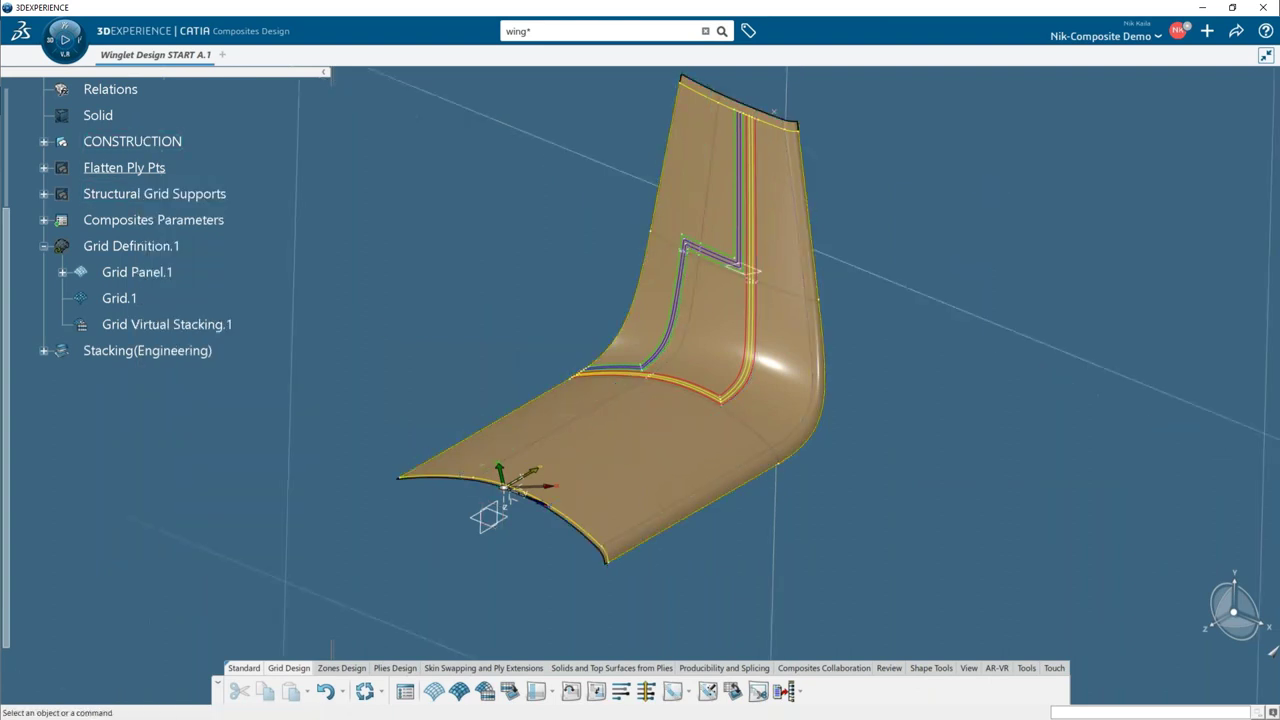
pyautogui.moveTo(718, 443); pyautogui.dragTo(755, 455, button='middle')
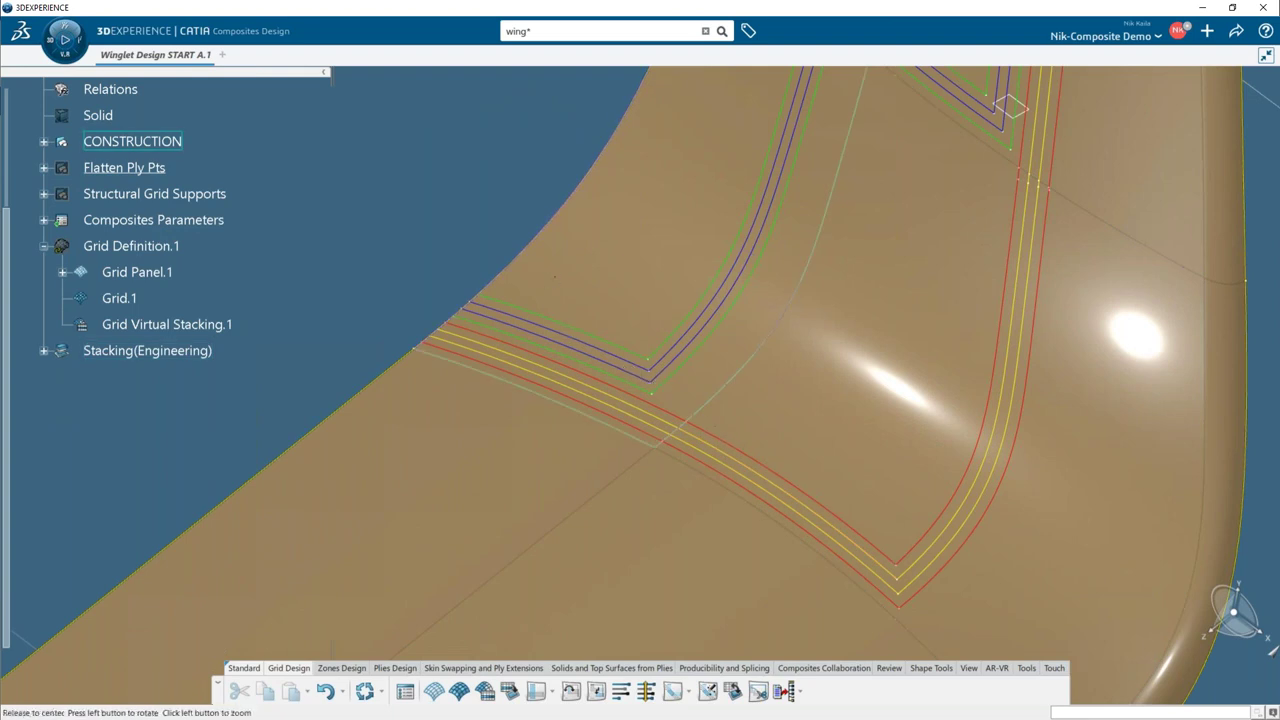
pyautogui.moveTo(539, 279); pyautogui.dragTo(543, 349, button='middle')
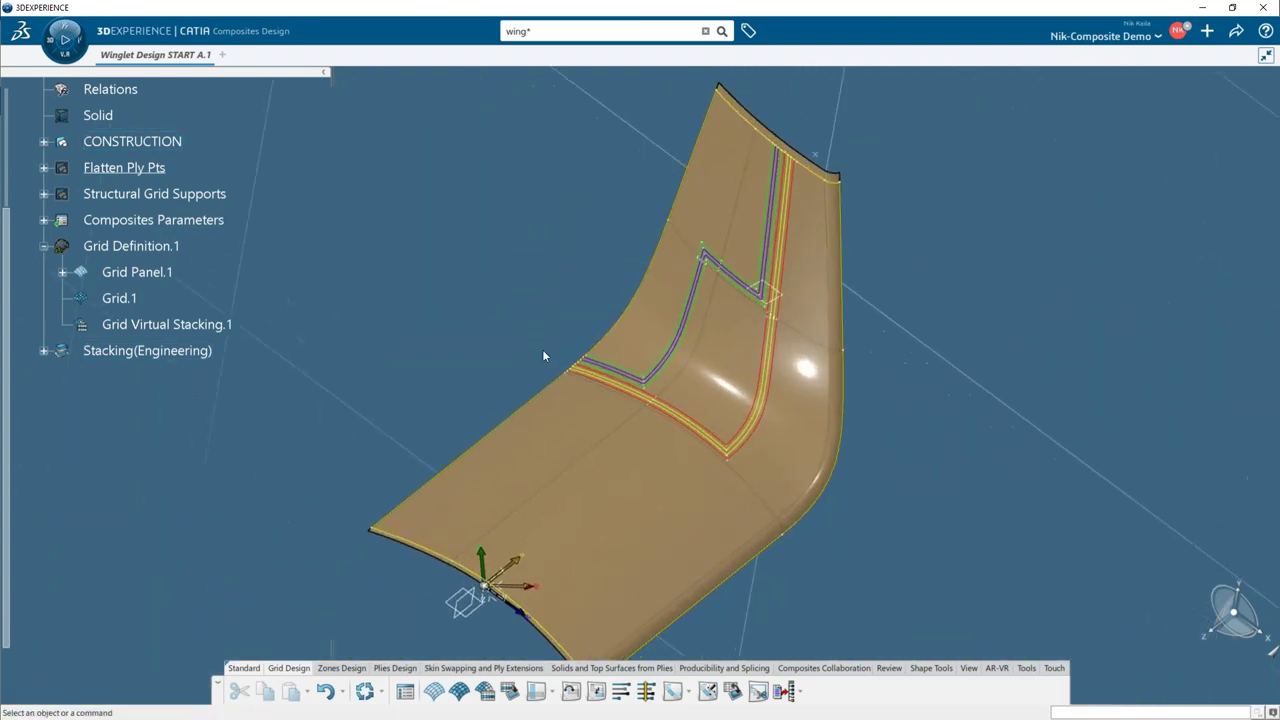
pyautogui.moveTo(736, 437); pyautogui.dragTo(425, 392, button='middle')
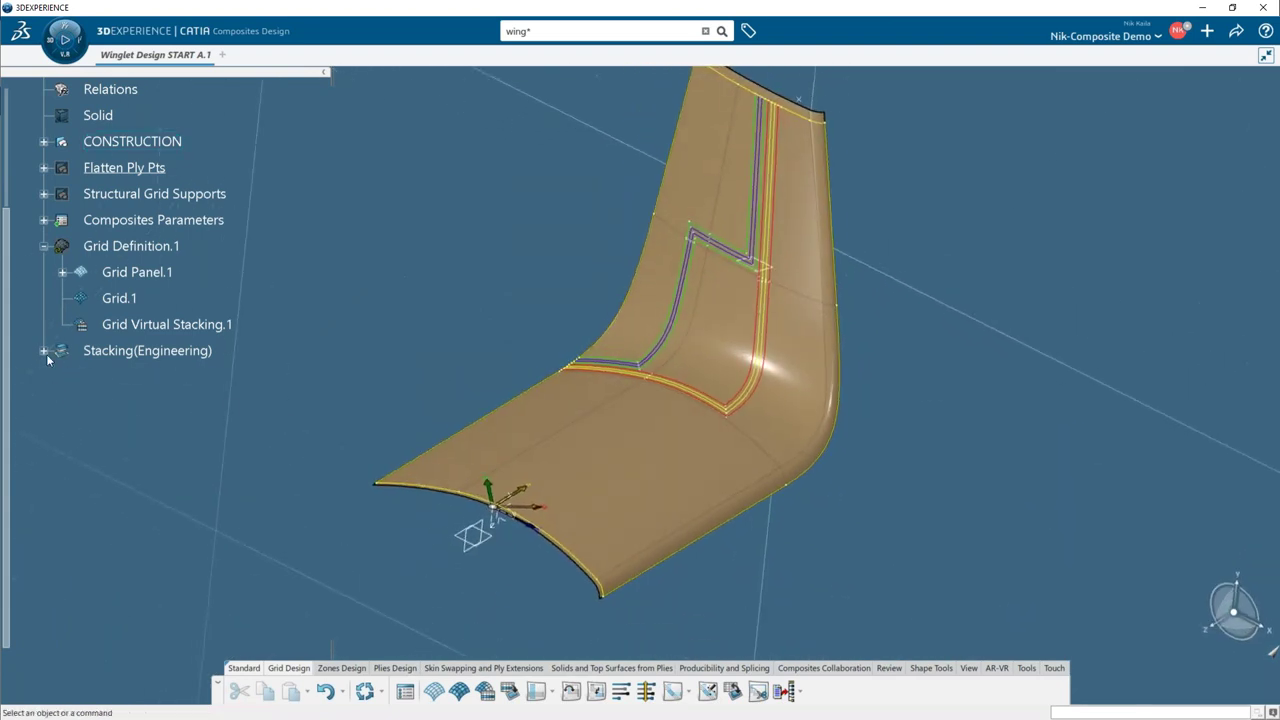
# - Expand Stacking(Engineering), Plies Group.1 and Seq.1 to reveal Ply.1
pyautogui.click(44, 351)
pyautogui.click(63, 377)
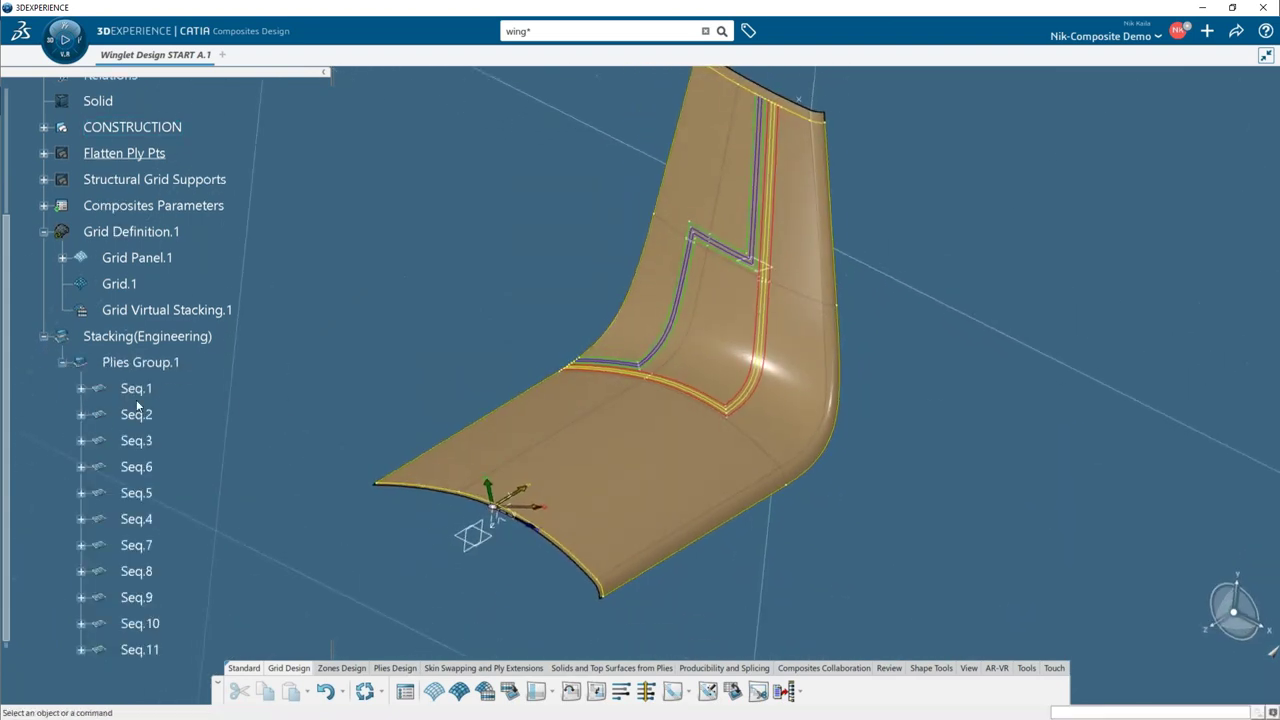
pyautogui.click(81, 388)
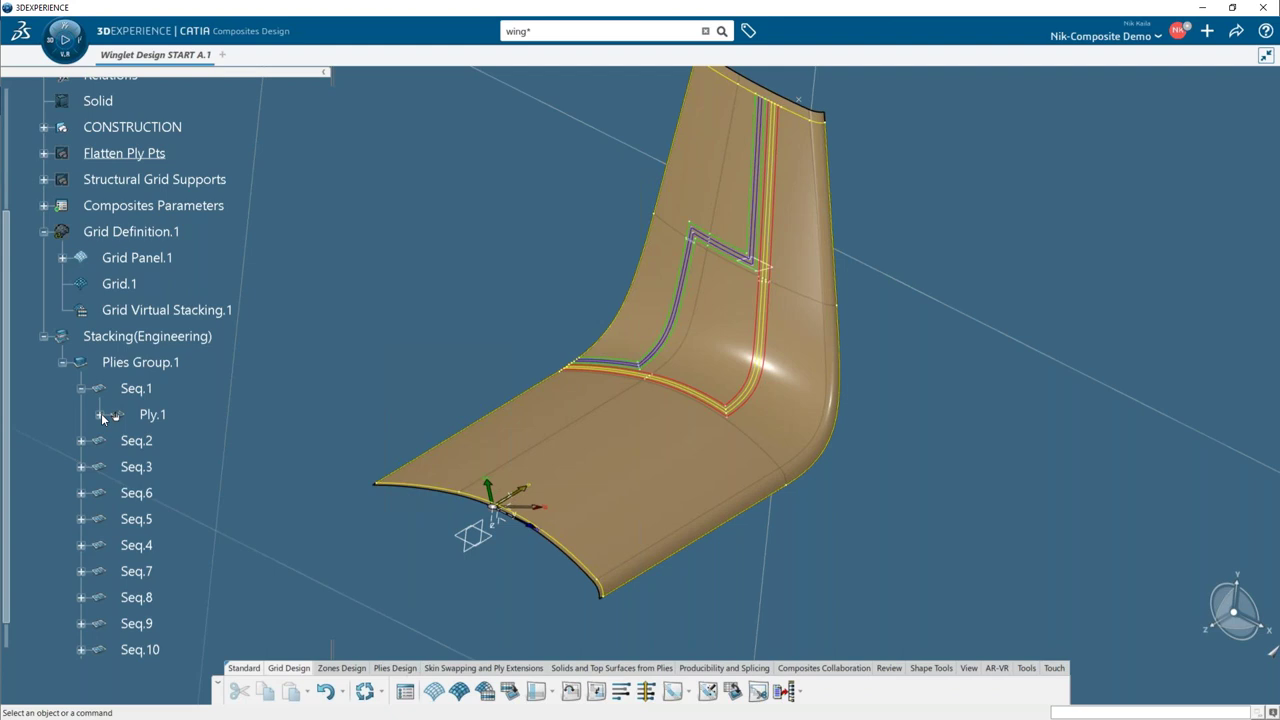
# - Open Stacking management on Stacking(Engineering) and review its column choices
pyautogui.click(205, 337)
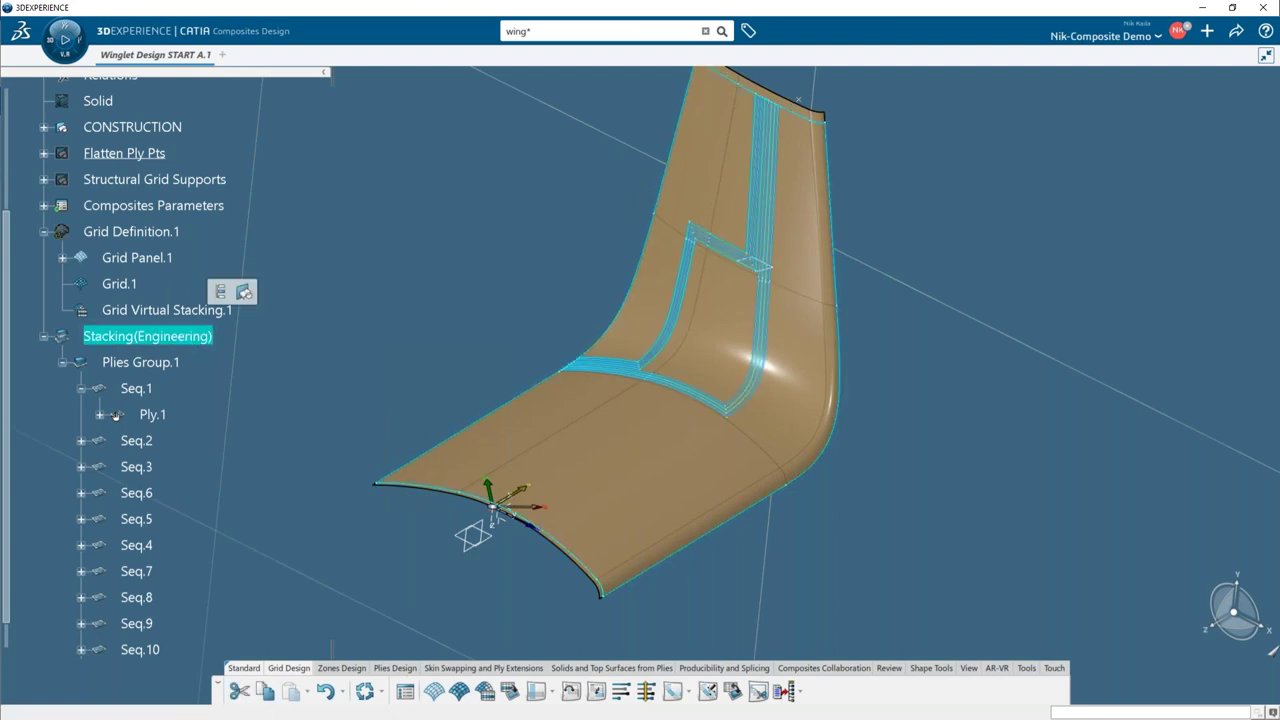
pyautogui.click(748, 431)
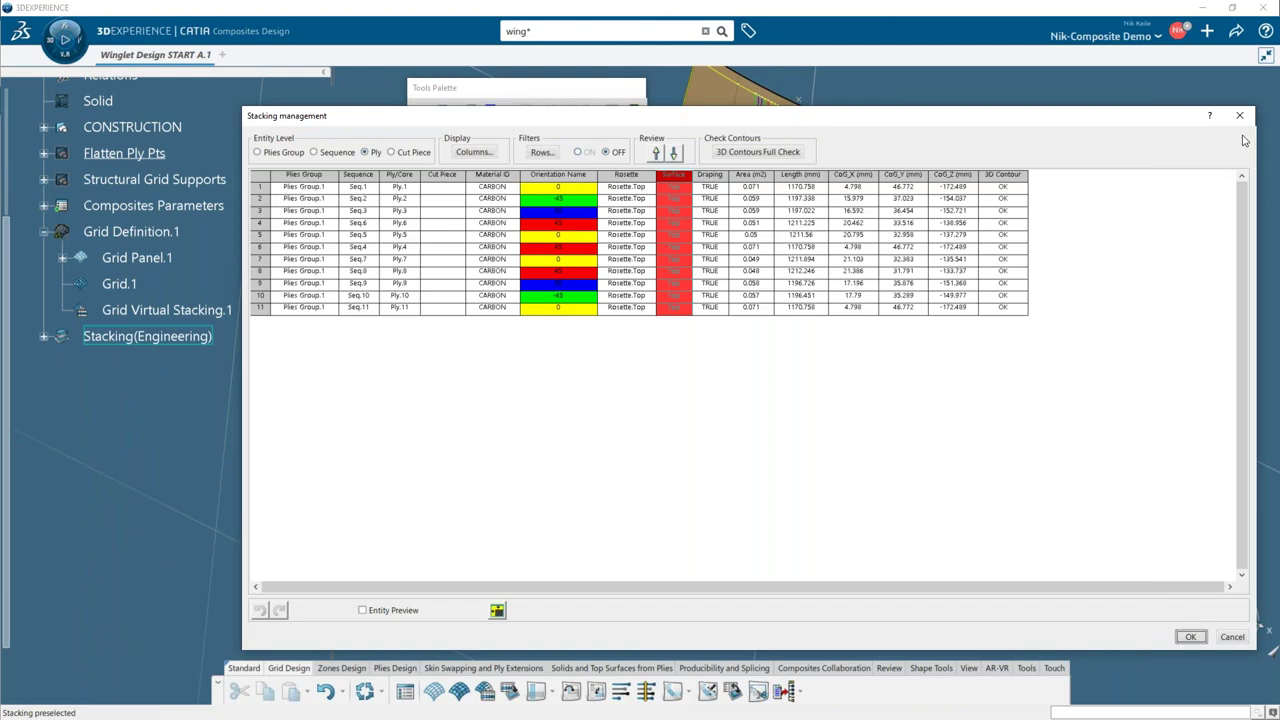
pyautogui.click(470, 151)
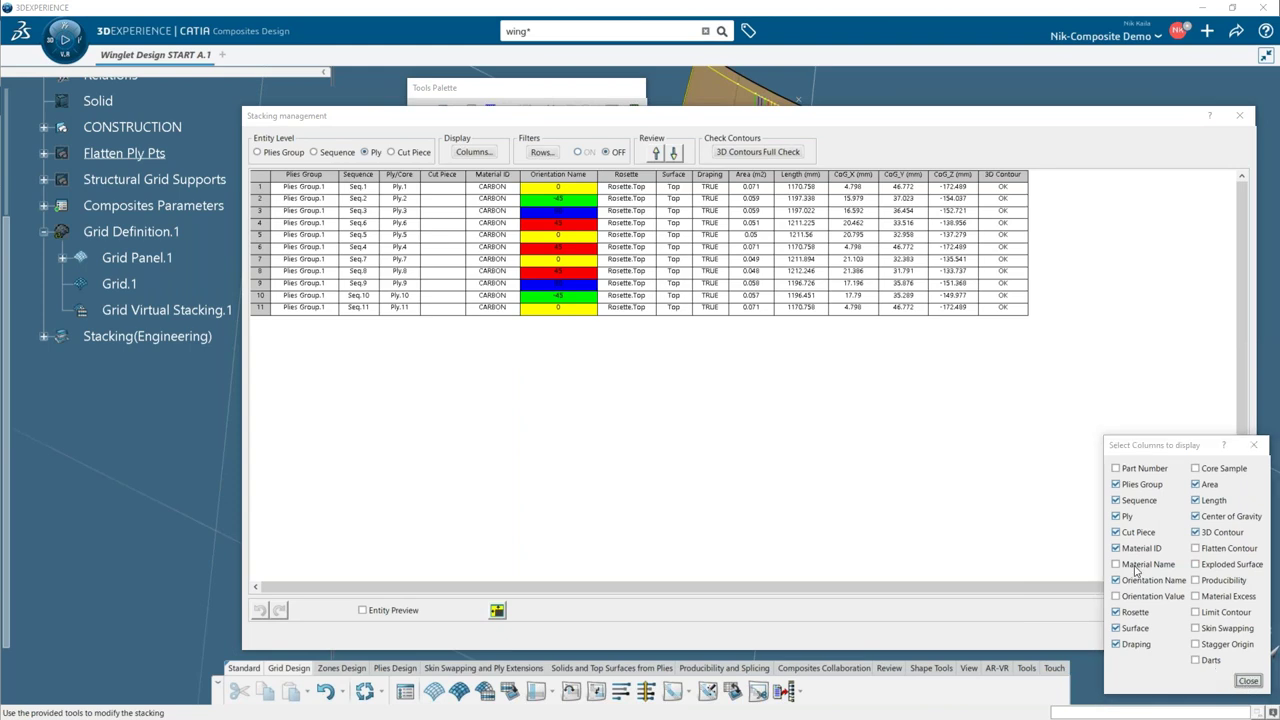
pyautogui.click(1248, 682)
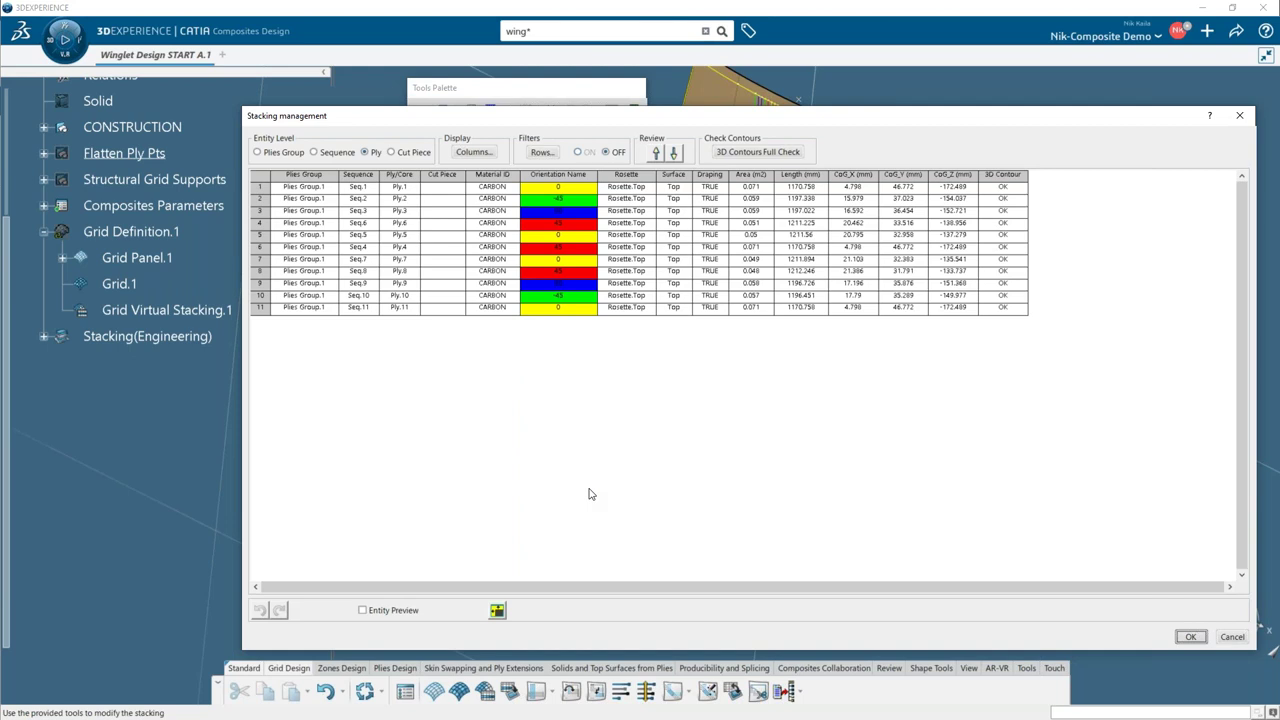
pyautogui.click(442, 175)
# - Reveal the stacking tools and drag the first ply to the bottom of the stack
pyautogui.moveTo(505, 127); pyautogui.dragTo(509, 159)
pyautogui.click(263, 219)
pyautogui.moveTo(265, 222); pyautogui.dragTo(270, 345)
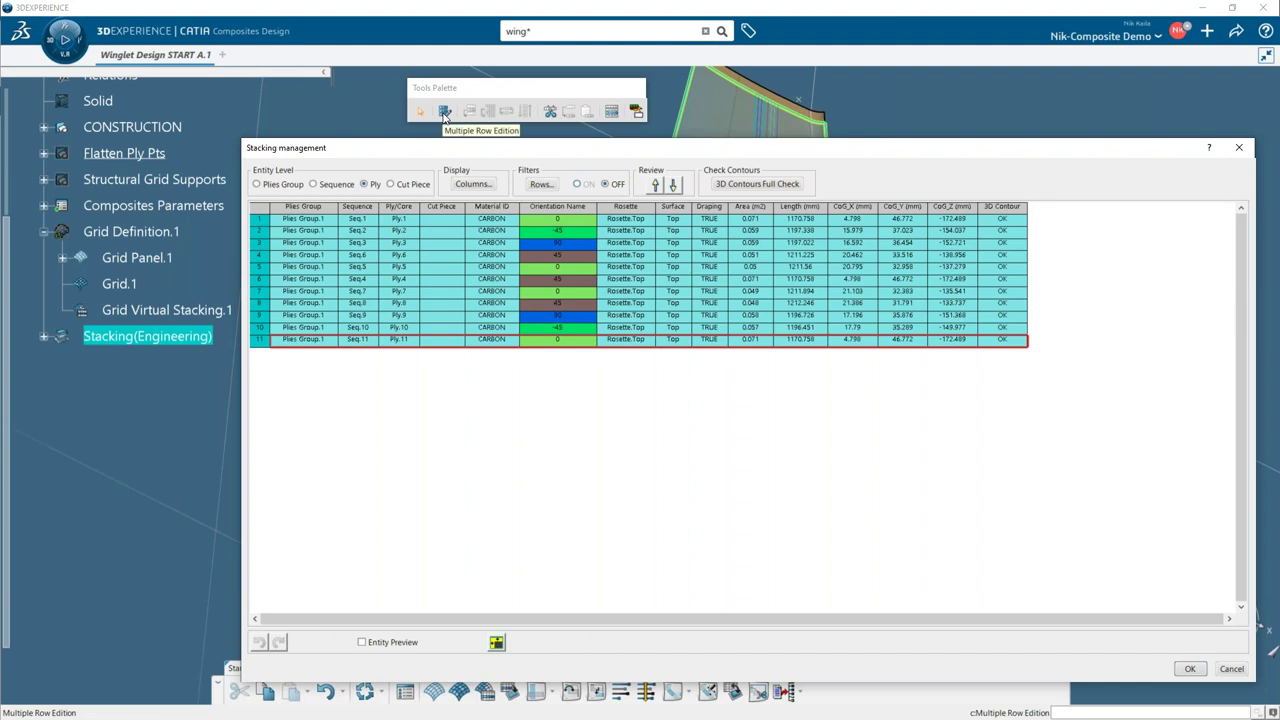
# - In Multiple Row Edition, enter the name prefix, start index 10 and three-digit numbering
pyautogui.click(445, 111)
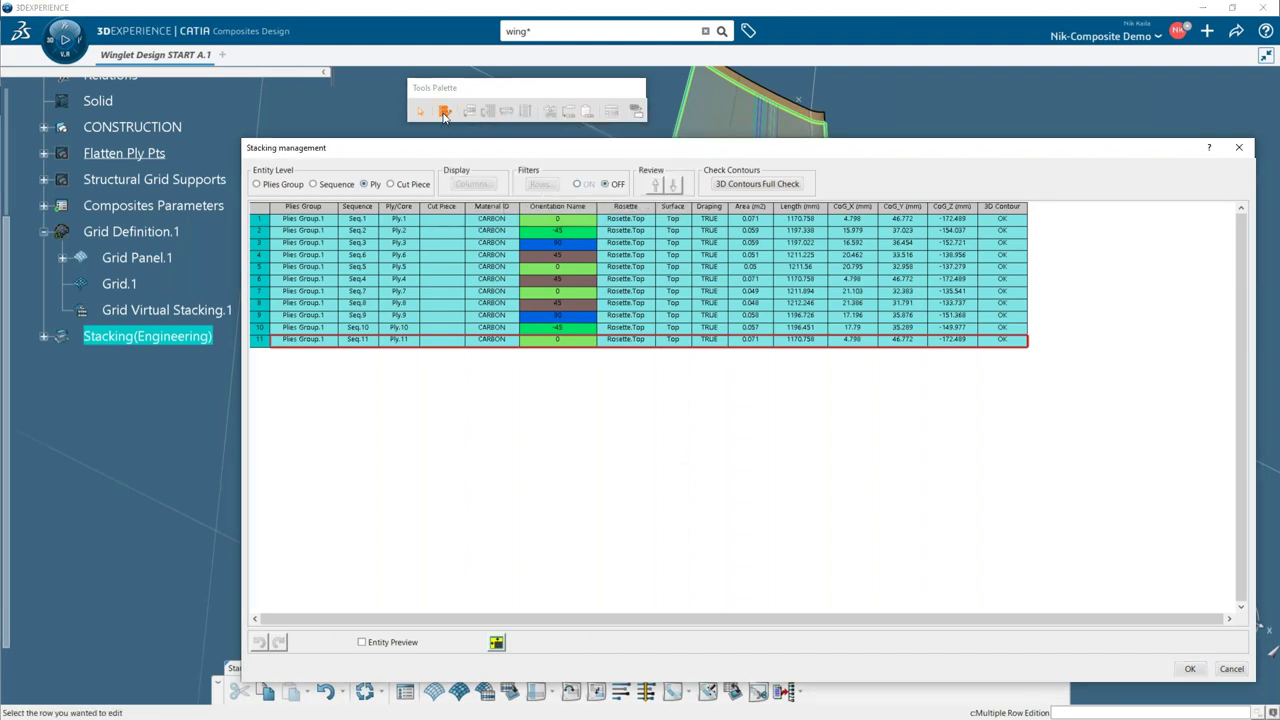
pyautogui.moveTo(873, 482); pyautogui.dragTo(778, 456)
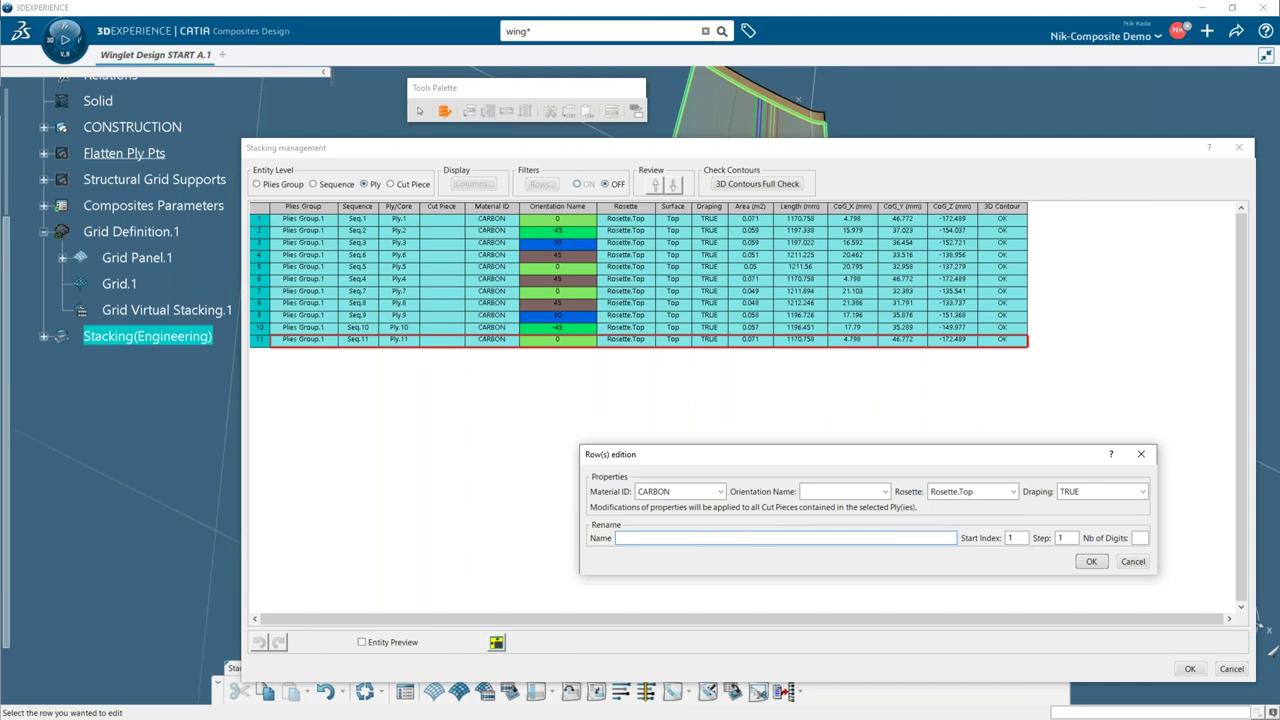
pyautogui.write('NIK-Ply--')
pyautogui.click(1018, 537)
pyautogui.write('0')
pyautogui.click(1135, 538)
pyautogui.write('00')
pyautogui.press('BackSpace')
# - Apply the 010–020 ply names, close Stacking management and expand the engineering stacking
pyautogui.click(1092, 563)
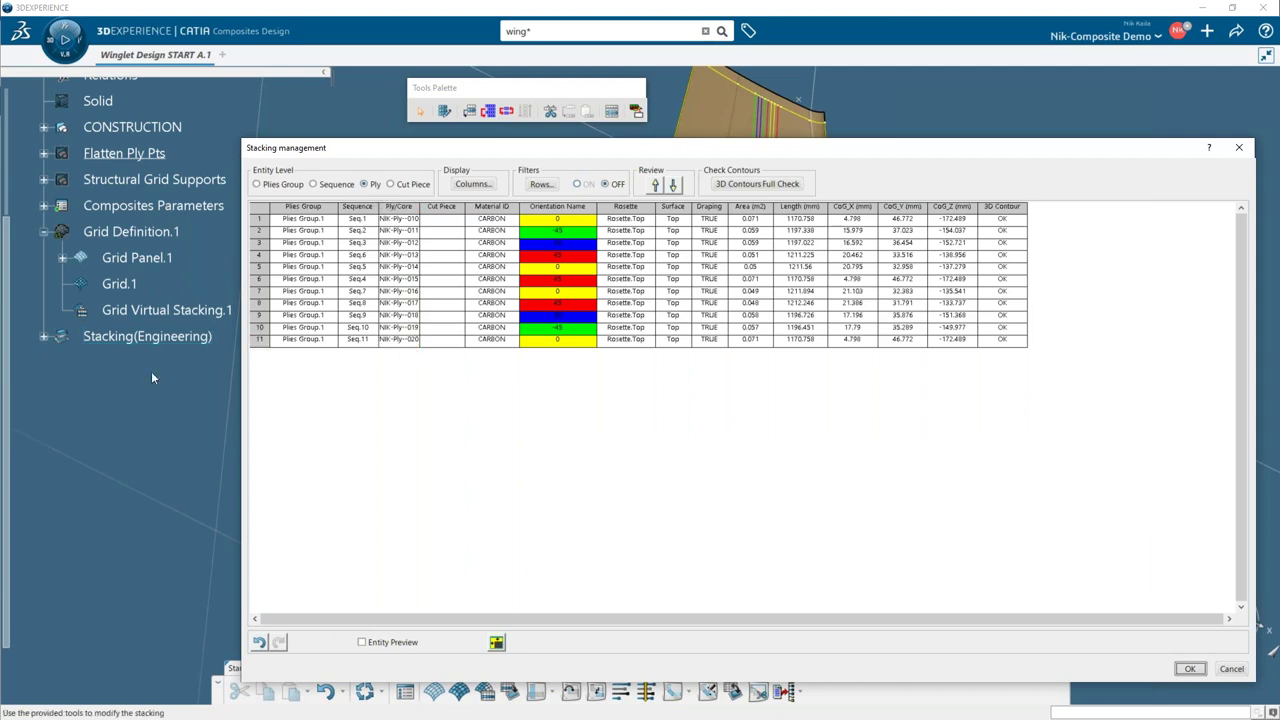
pyautogui.click(1190, 668)
pyautogui.click(44, 336)
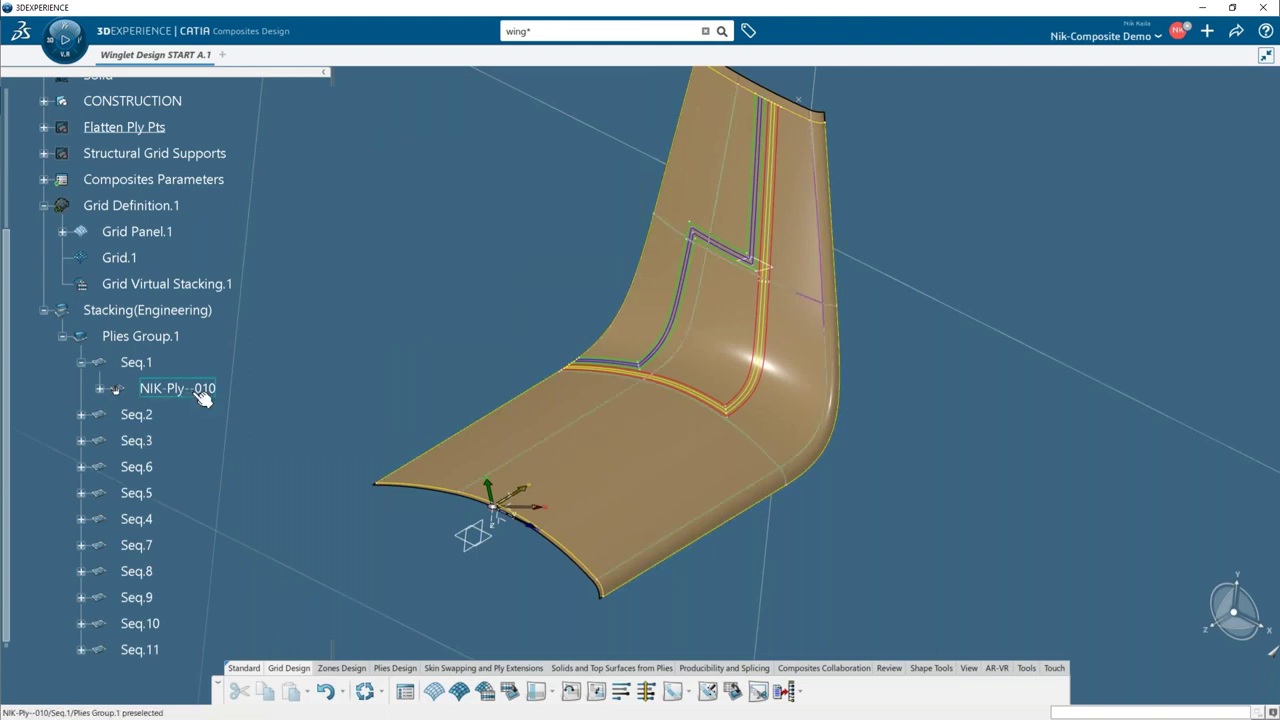
# - Collapse Plies Group.1, switch to Solids and Top Surfaces from Plies, and start Iso-Thickness Areas
pyautogui.click(63, 338)
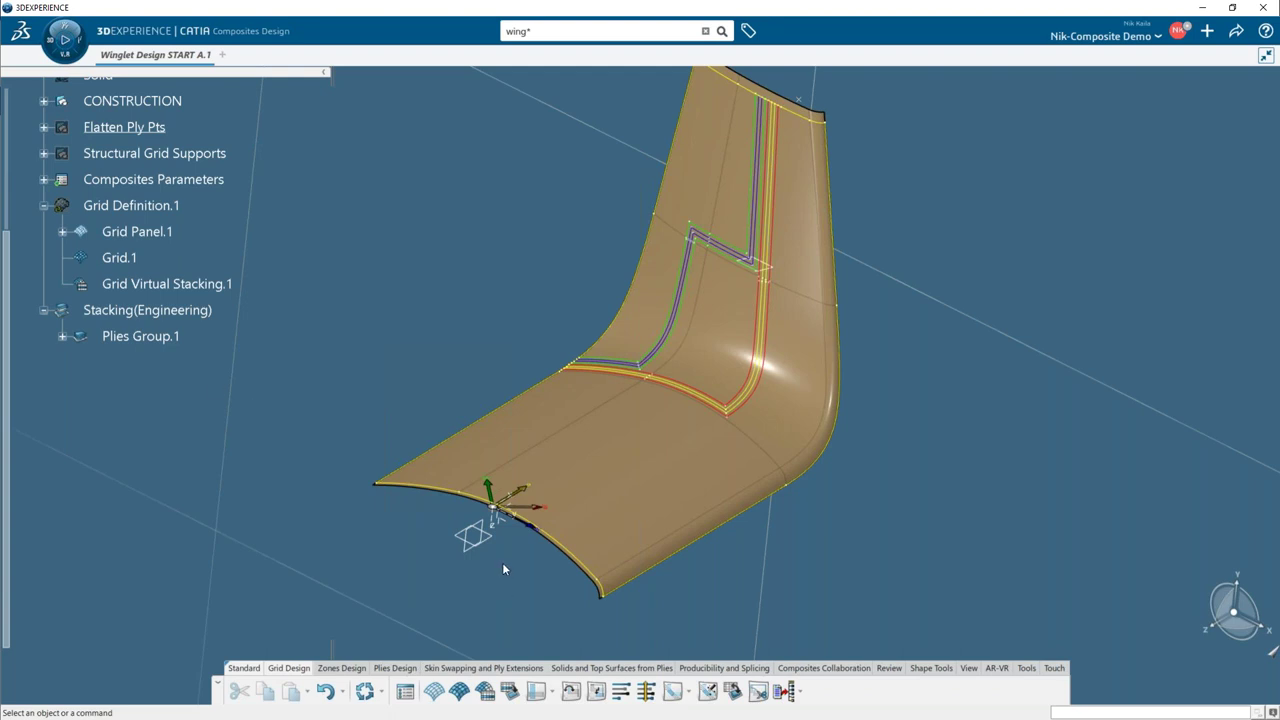
pyautogui.click(591, 668)
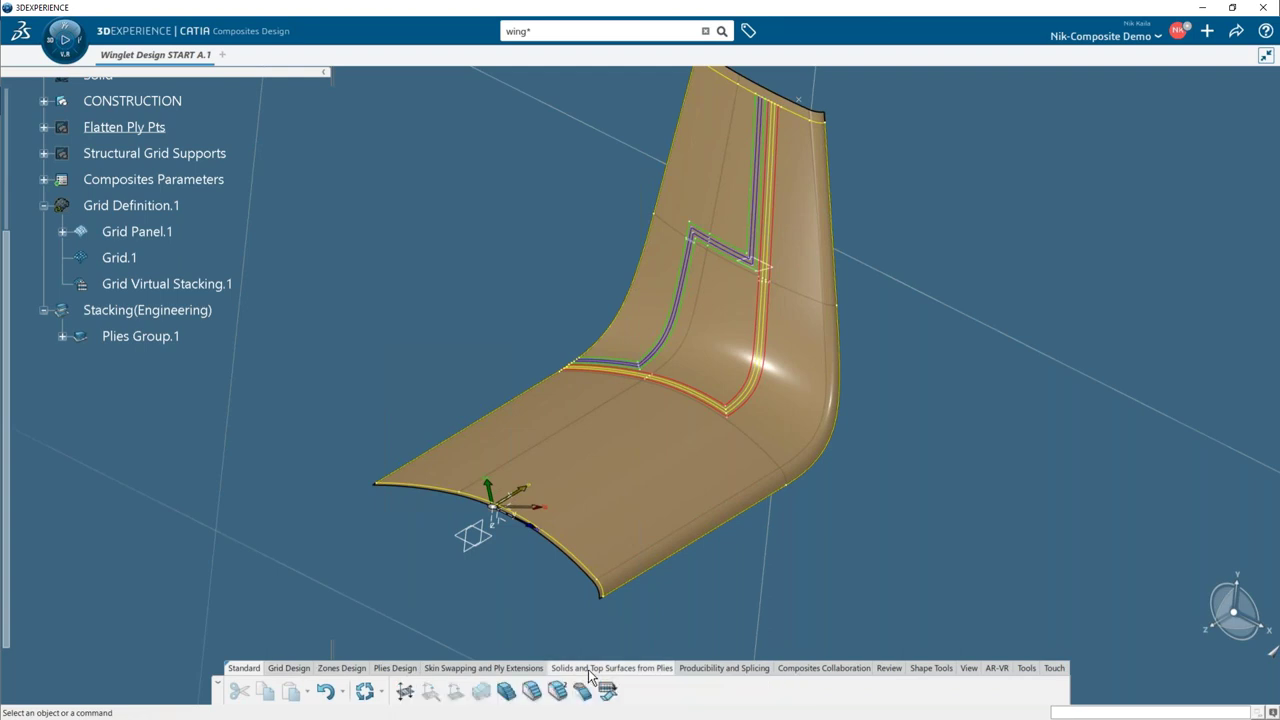
pyautogui.click(405, 694)
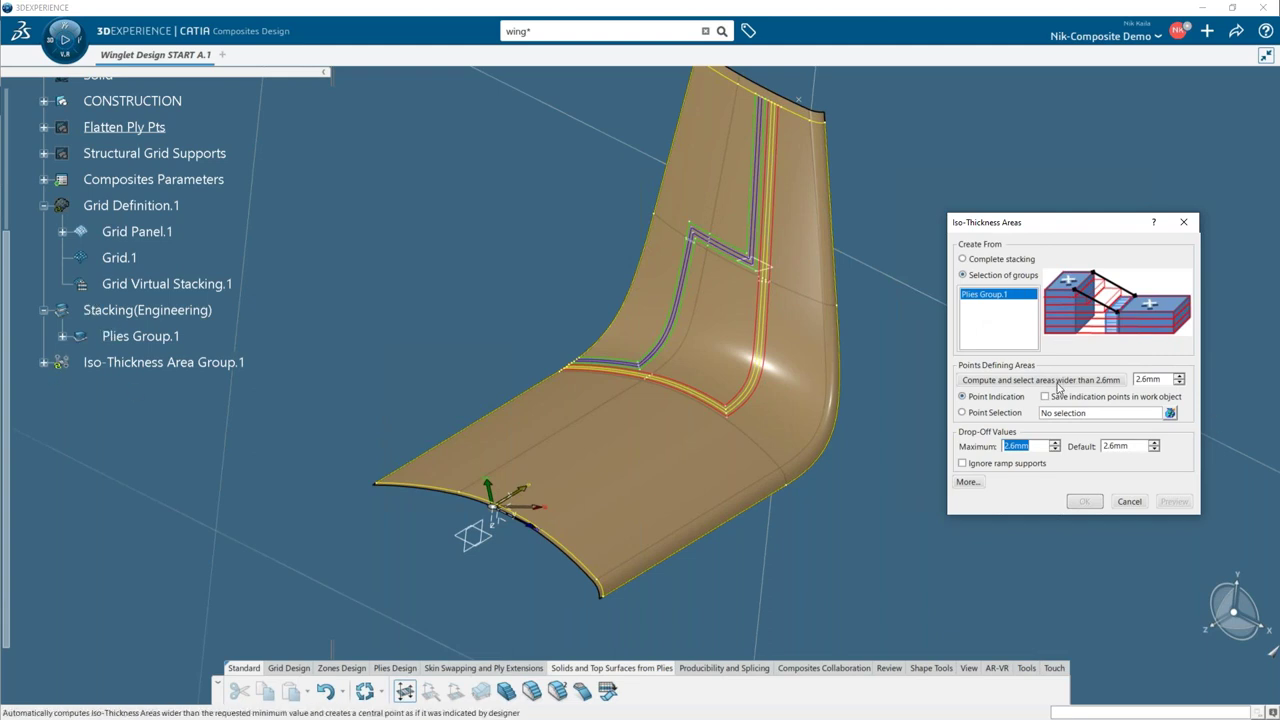
# - Compute iso-thickness areas with a 5mm minimum width and confirm them
pyautogui.doubleClick(1166, 379)
pyautogui.write('5')
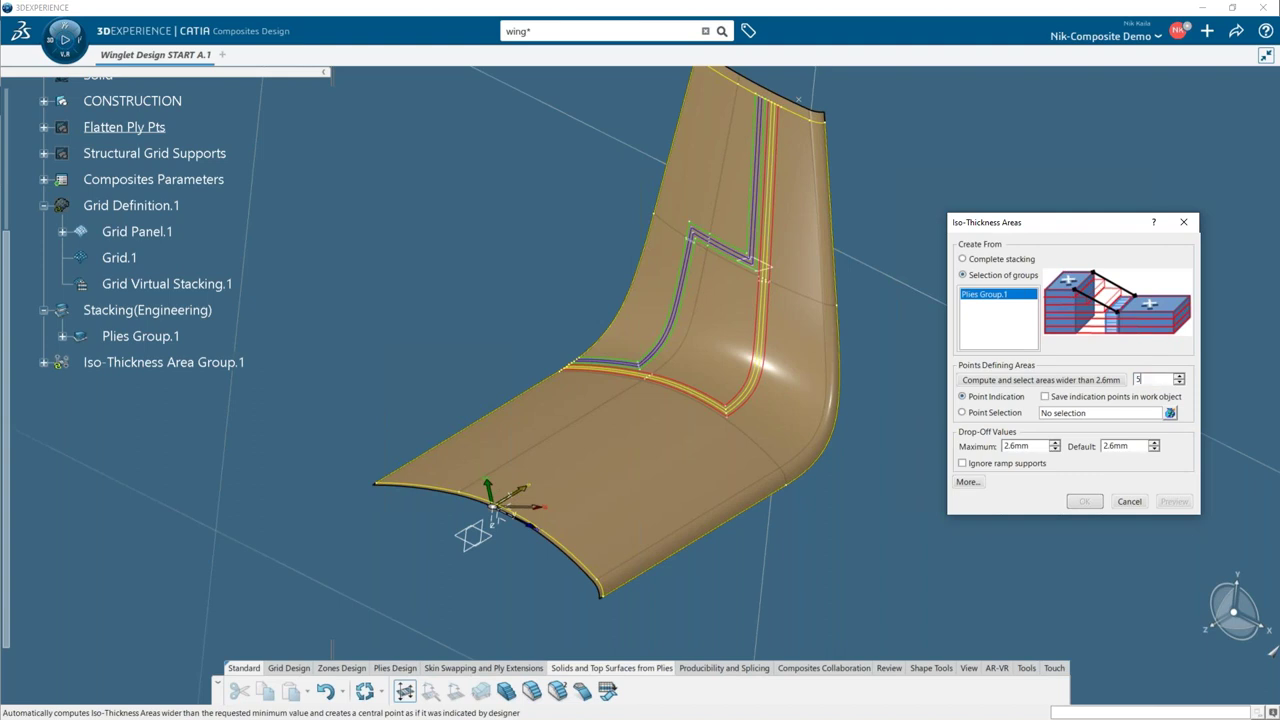
pyautogui.click(1023, 384)
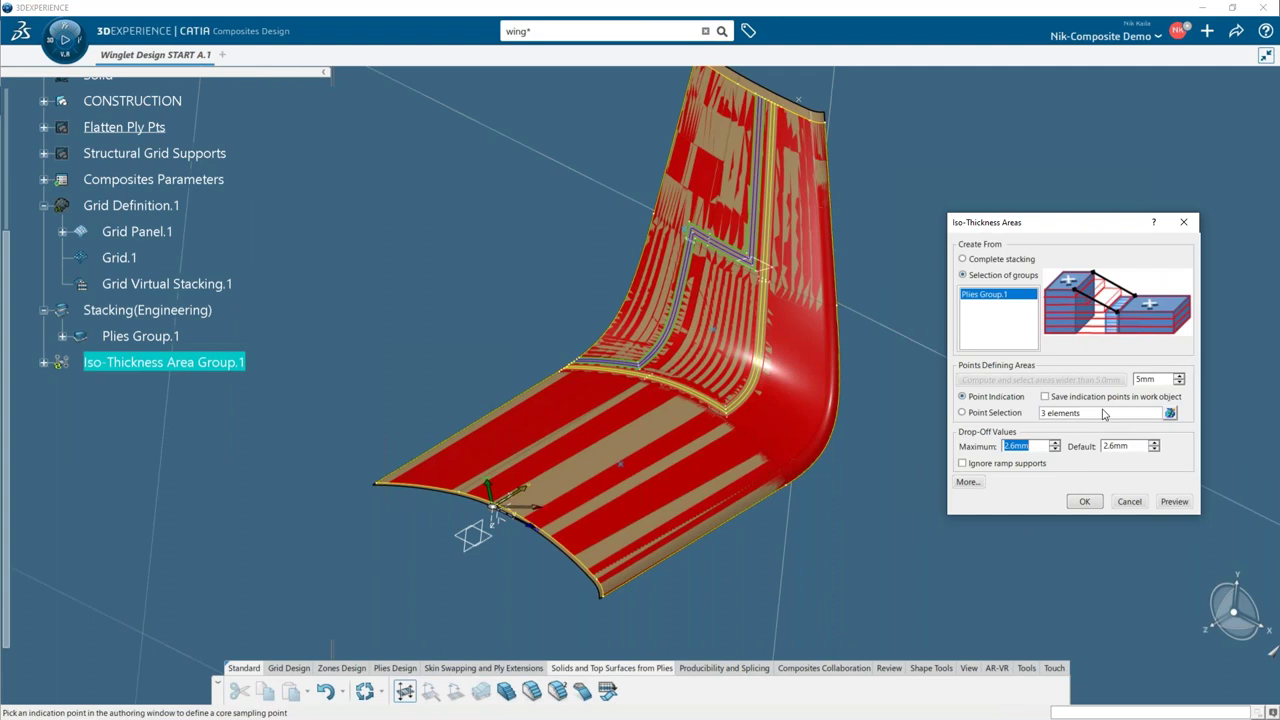
pyautogui.click(1084, 501)
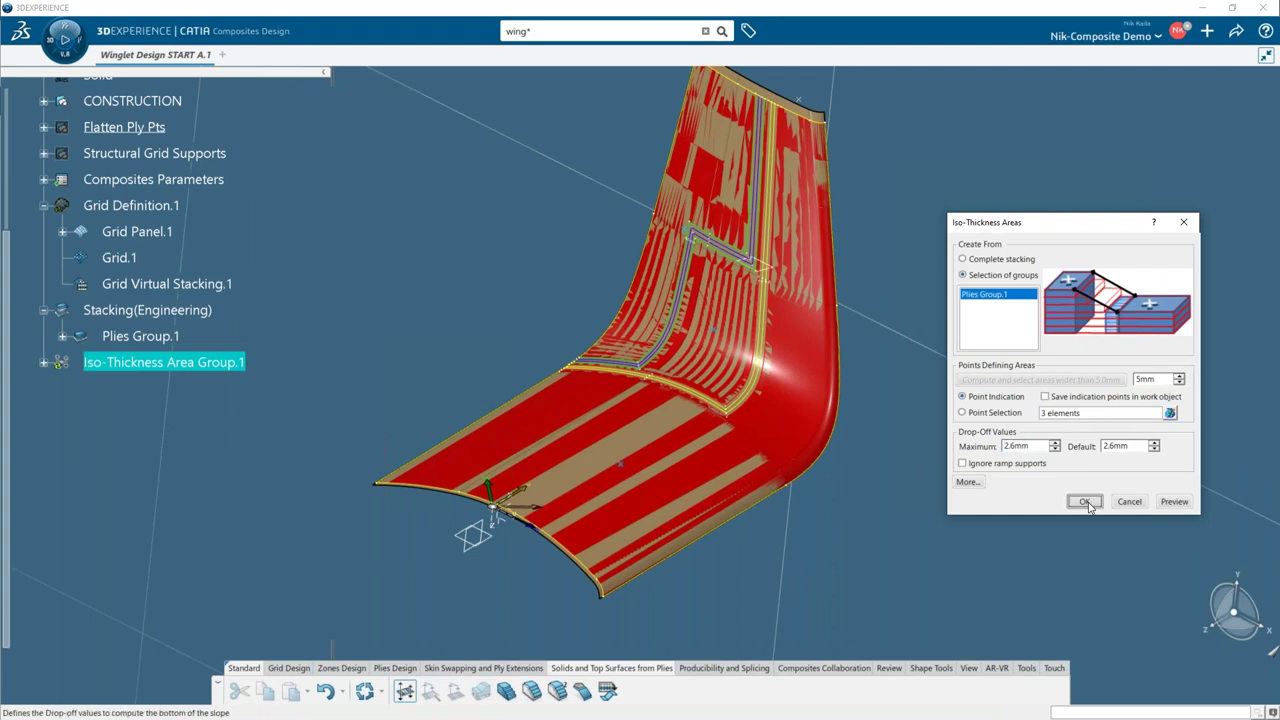
# - Hide Stacking(Engineering) and the CONSTRUCTION geometry
pyautogui.rightClick(166, 310)
pyautogui.click(205, 355)
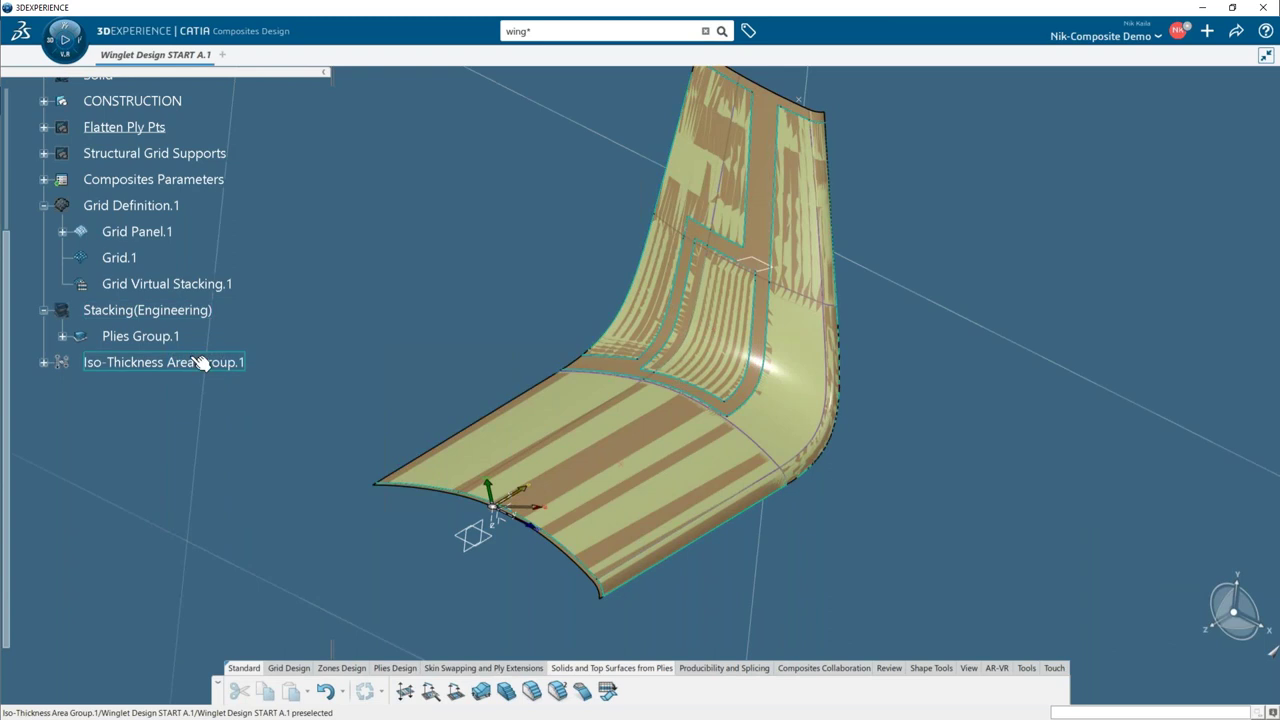
pyautogui.rightClick(157, 106)
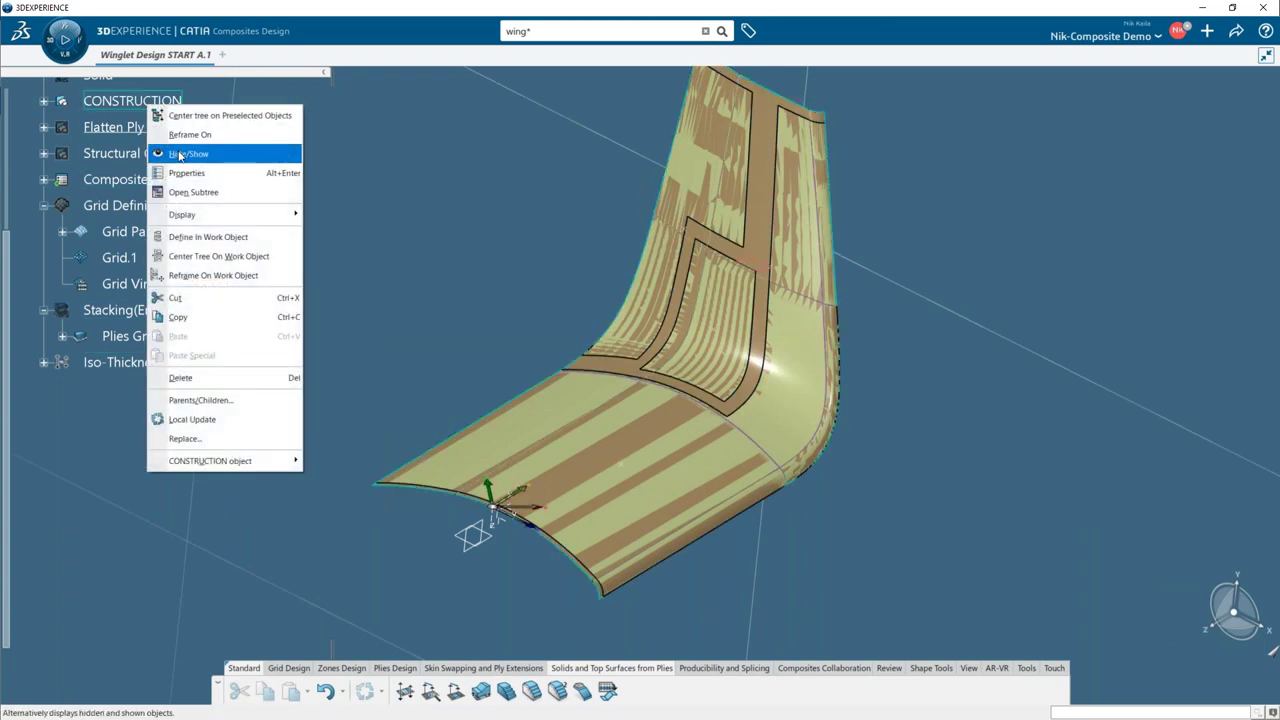
pyautogui.click(179, 155)
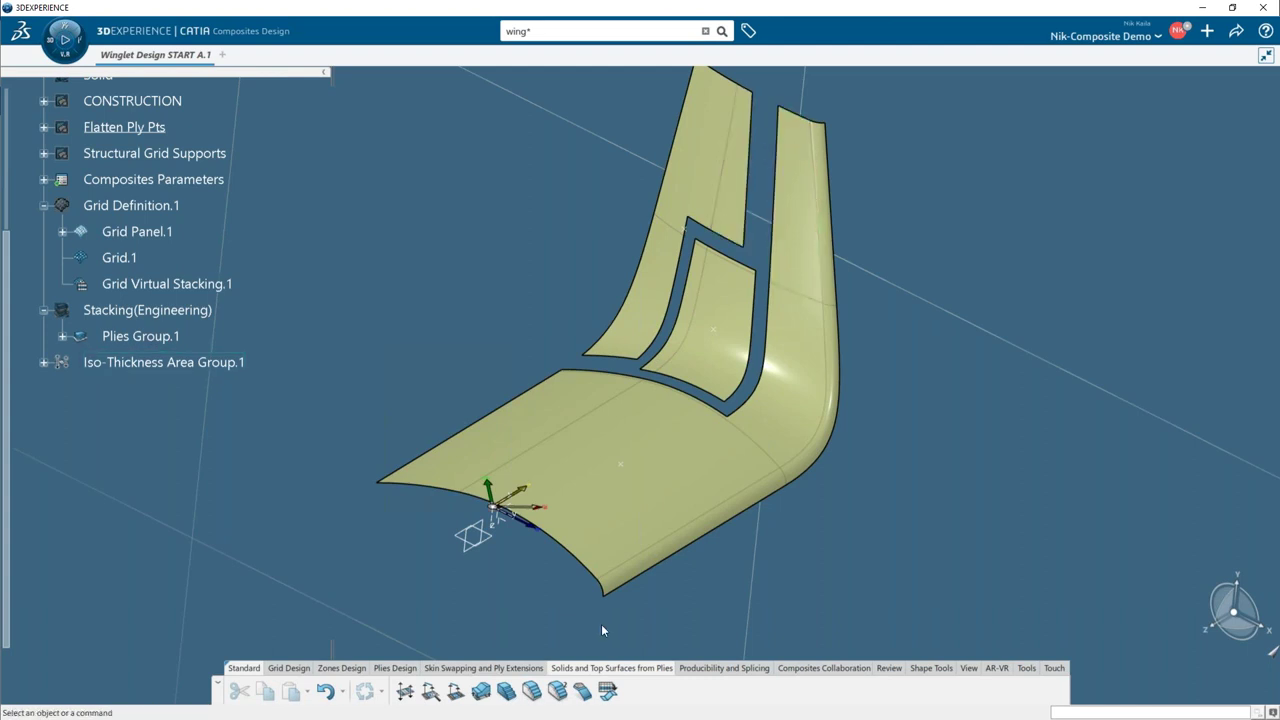
# - Compute junction lines from Iso-Thickness Area Group.1 and accept the six line groups
pyautogui.click(436, 699)
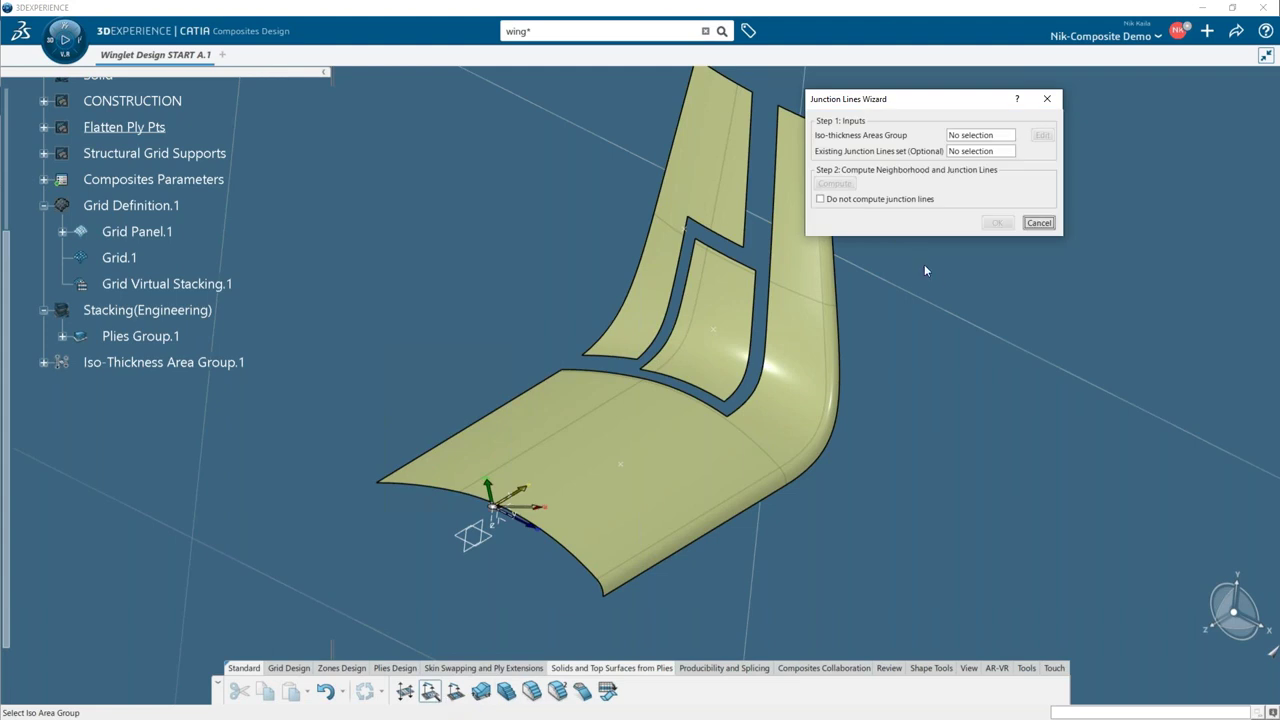
pyautogui.click(250, 364)
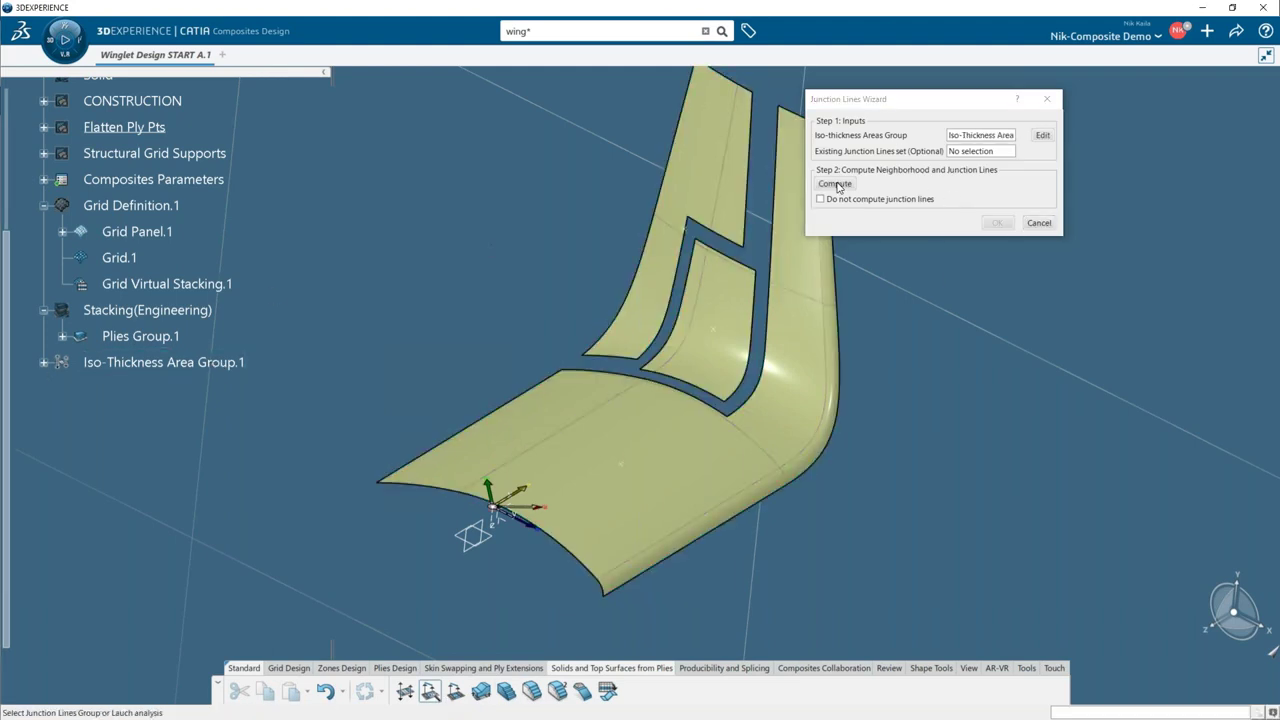
pyautogui.click(836, 185)
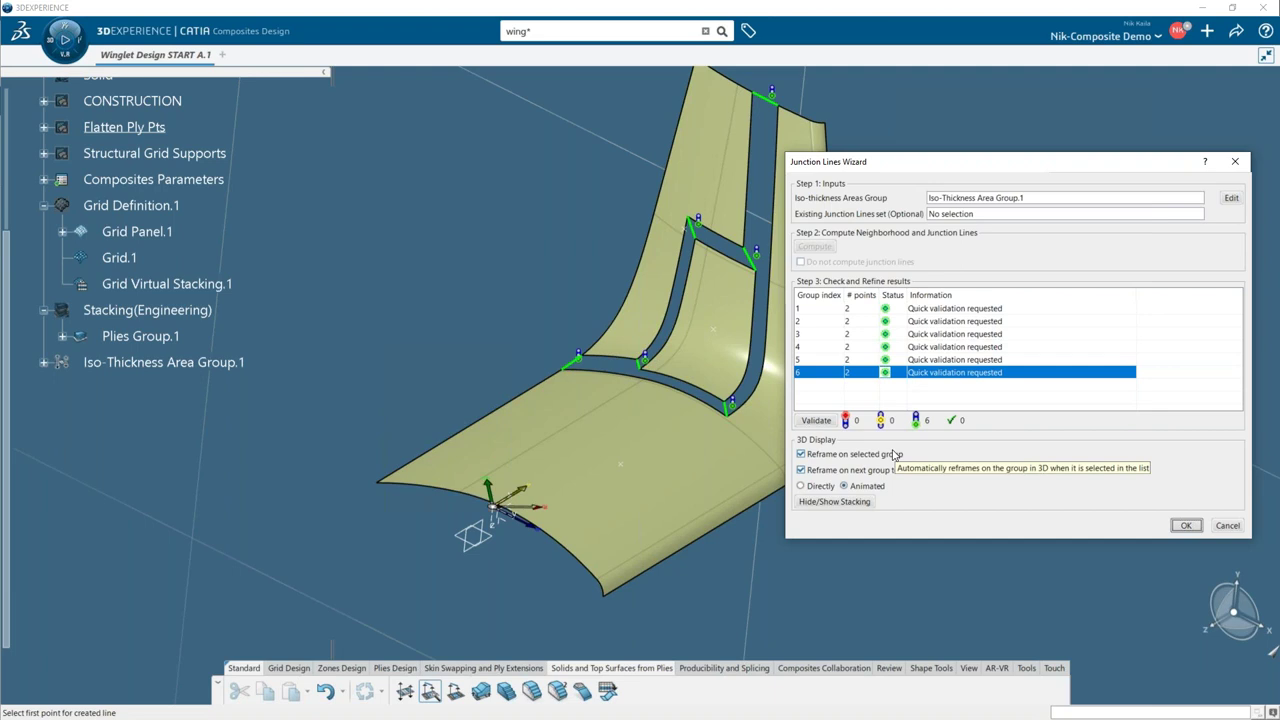
pyautogui.click(1186, 525)
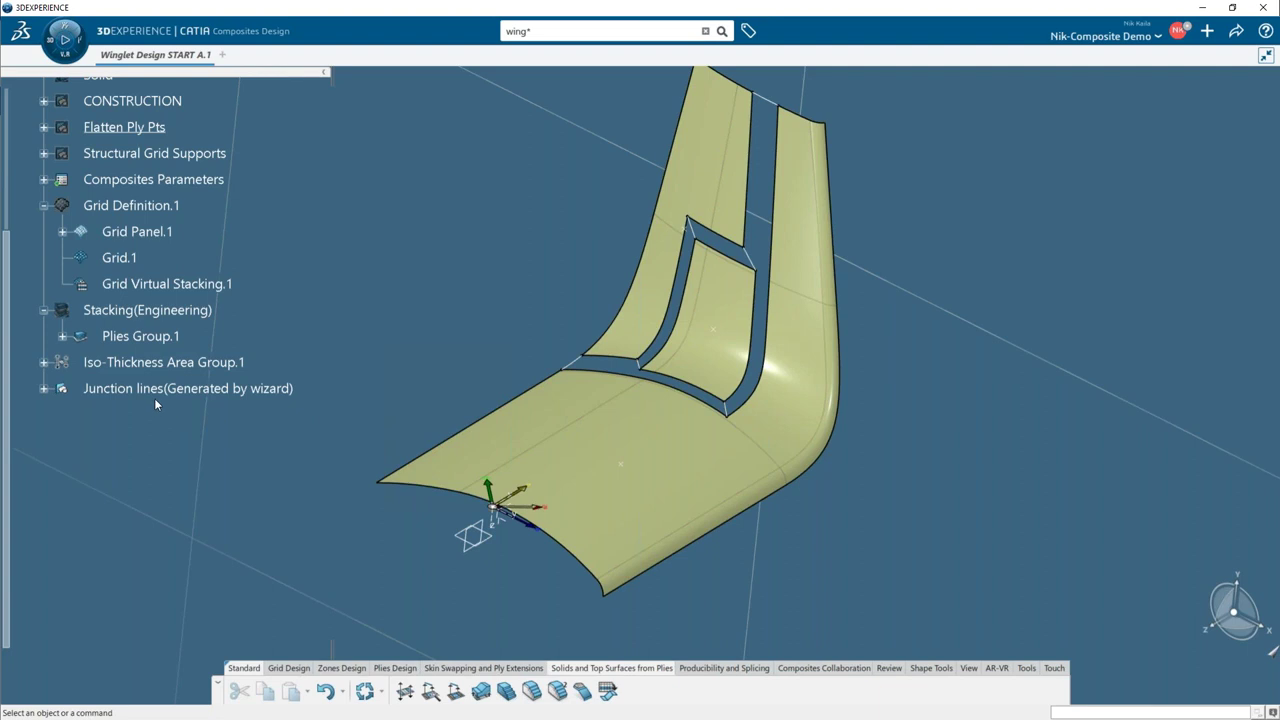
pyautogui.click(481, 692)
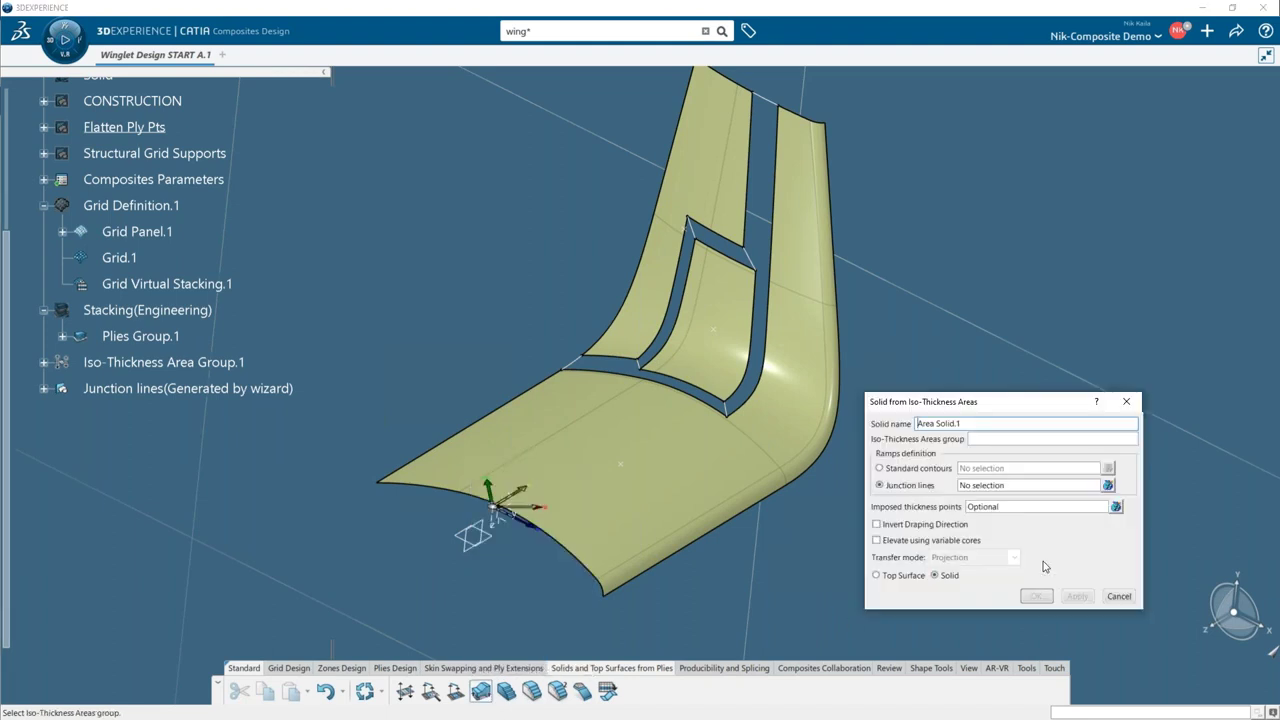
# - Build the solid from Iso-Thickness Area Group.1 using all six junction lines
pyautogui.click(204, 366)
pyautogui.click(1002, 487)
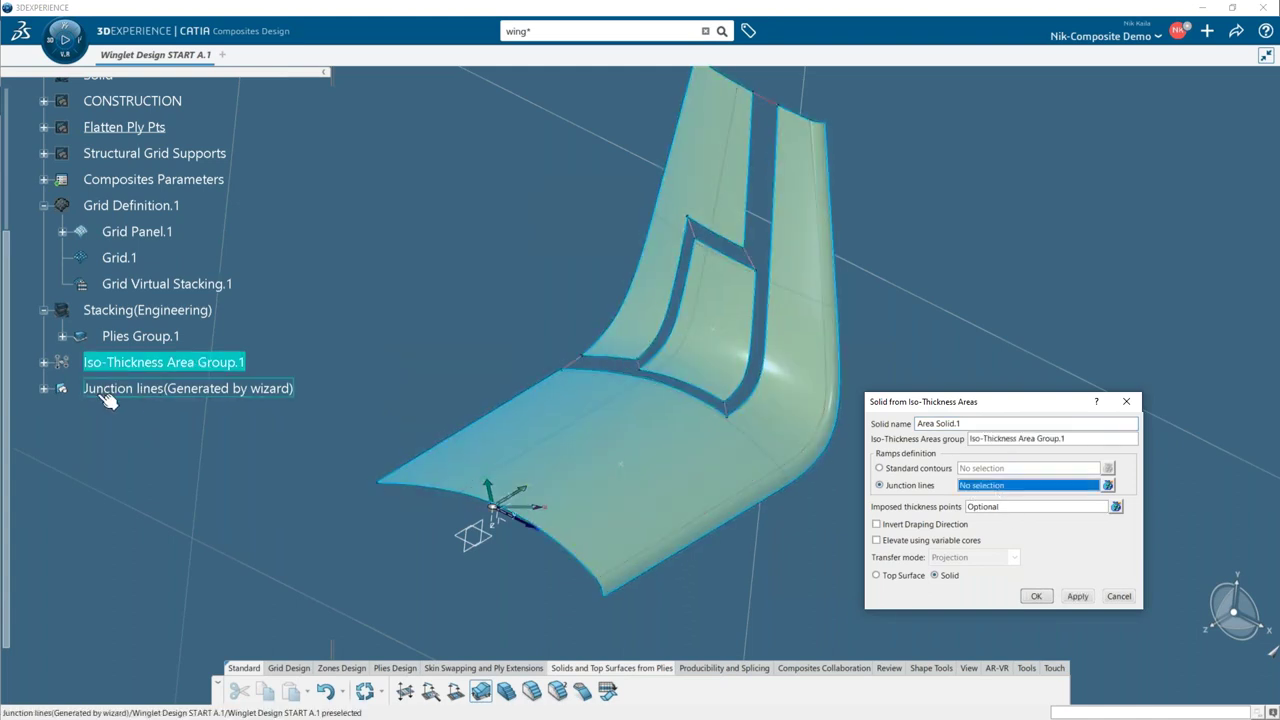
pyautogui.click(44, 389)
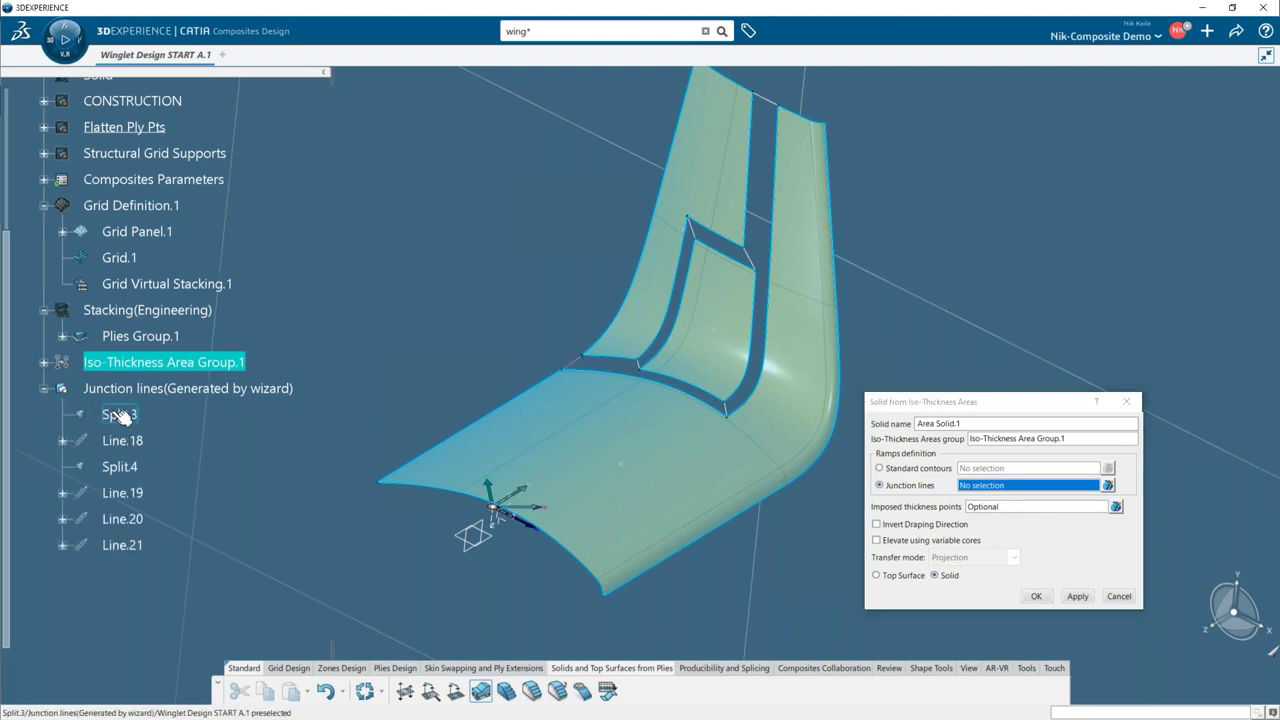
pyautogui.click(44, 389)
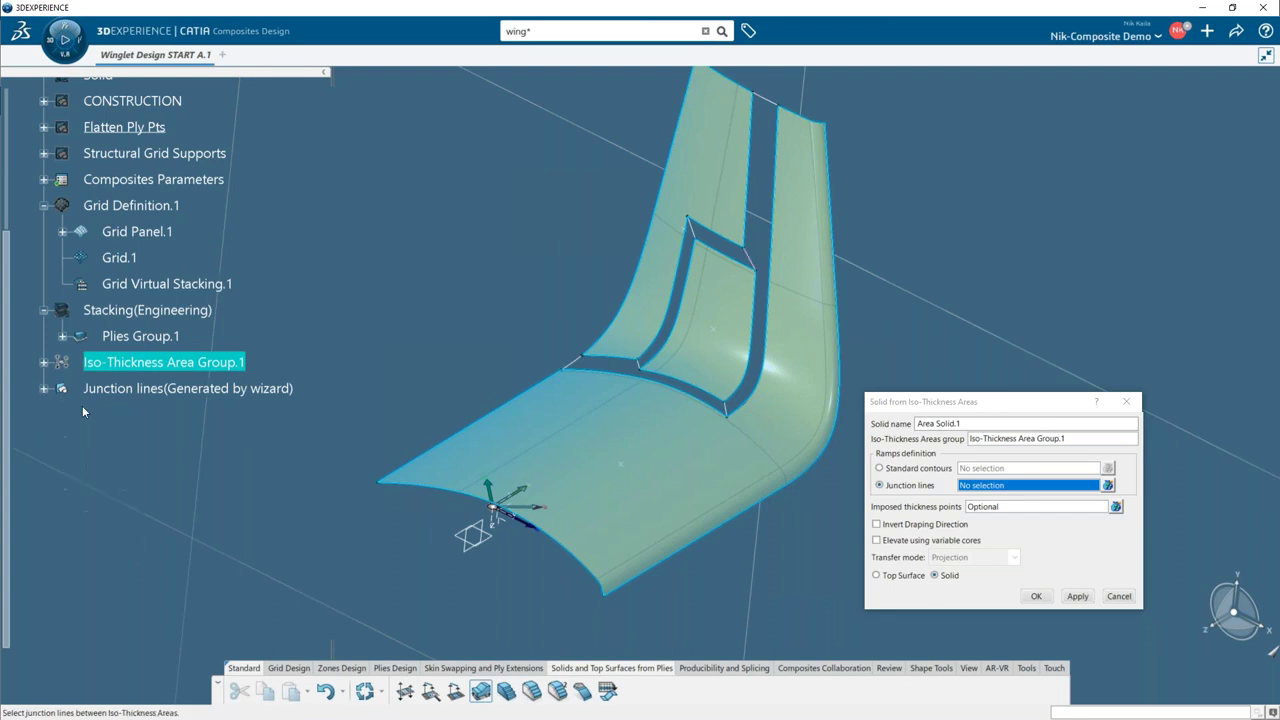
pyautogui.click(192, 390)
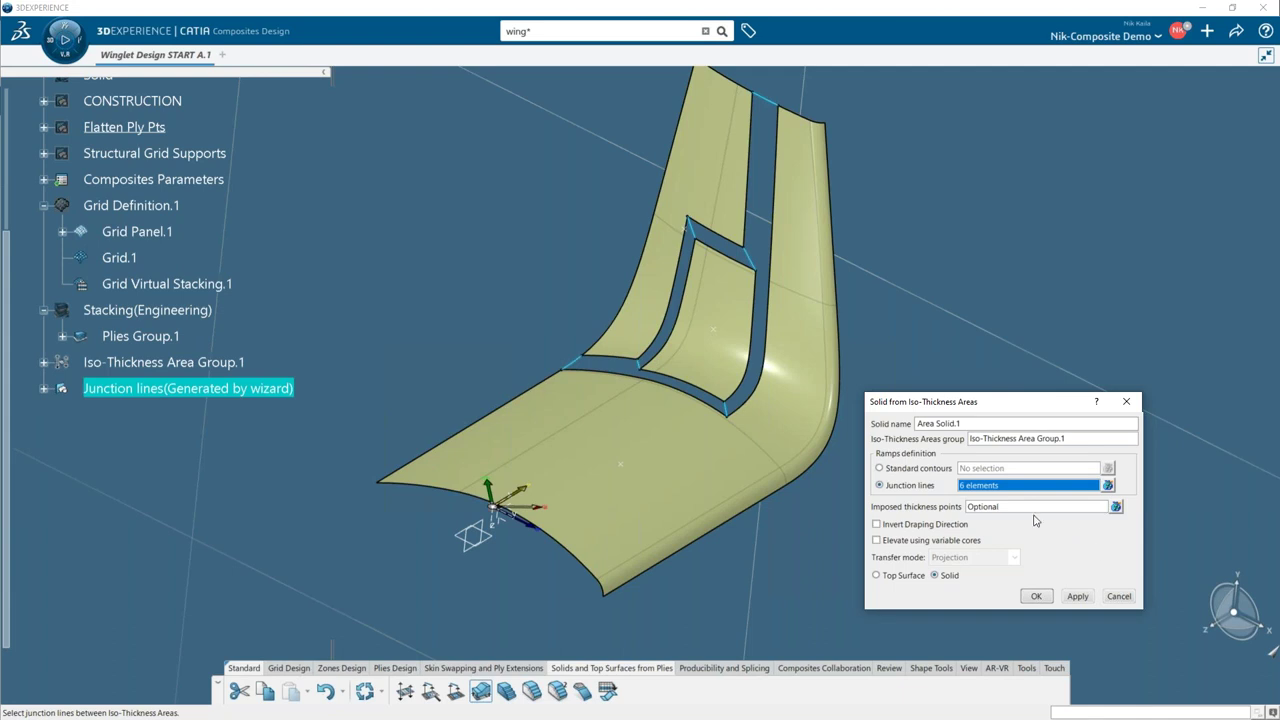
pyautogui.click(1036, 596)
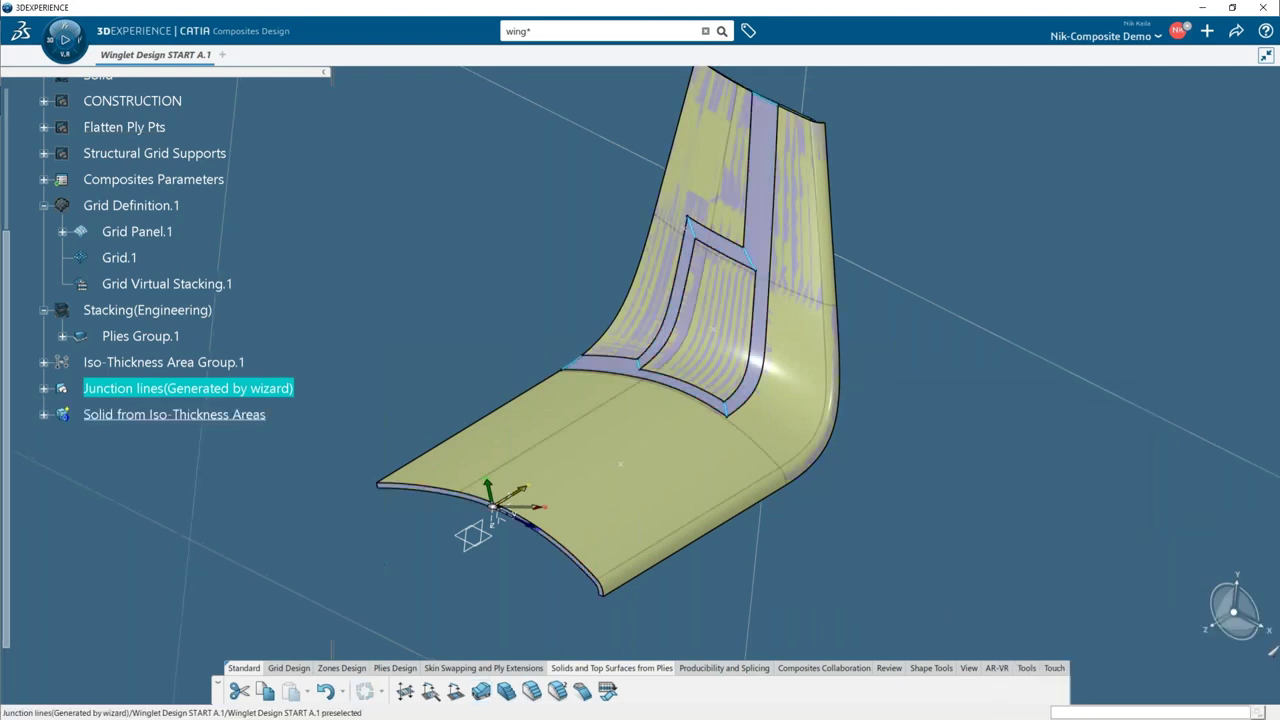
# - Hide the junction lines and the iso-thickness area group, leaving only the solid
pyautogui.rightClick(203, 418)
pyautogui.click(330, 381)
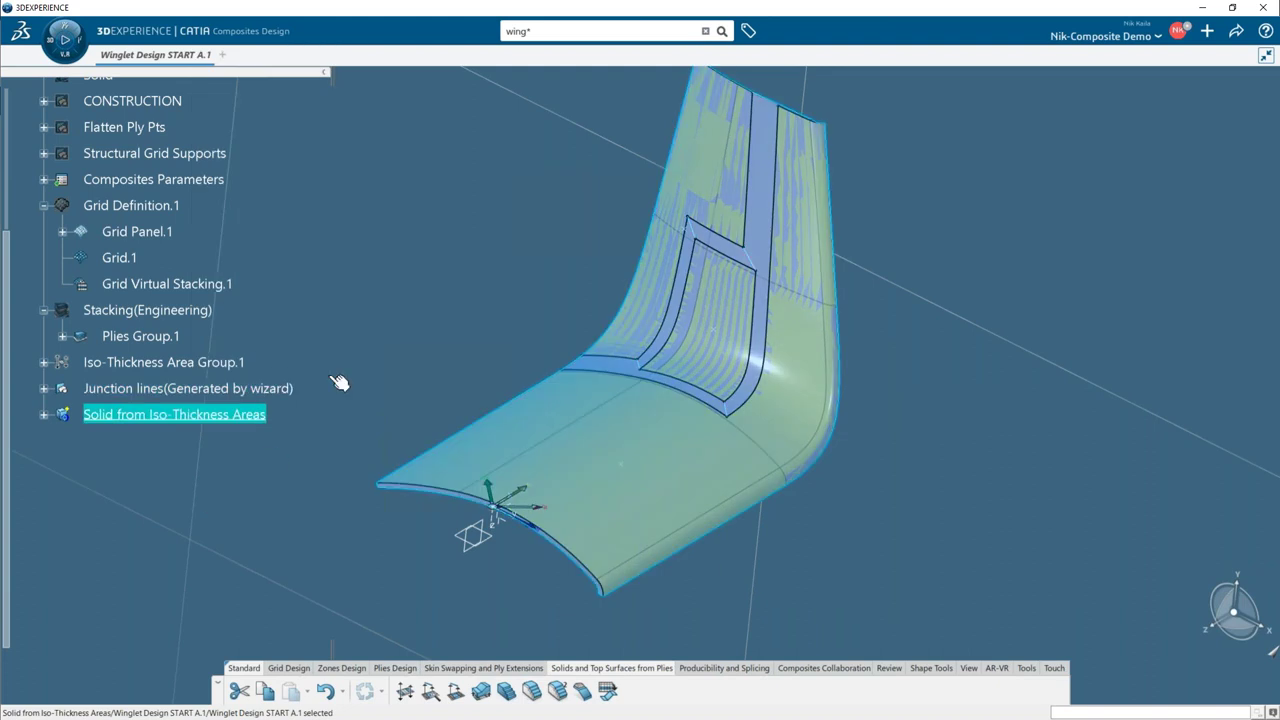
pyautogui.rightClick(272, 388)
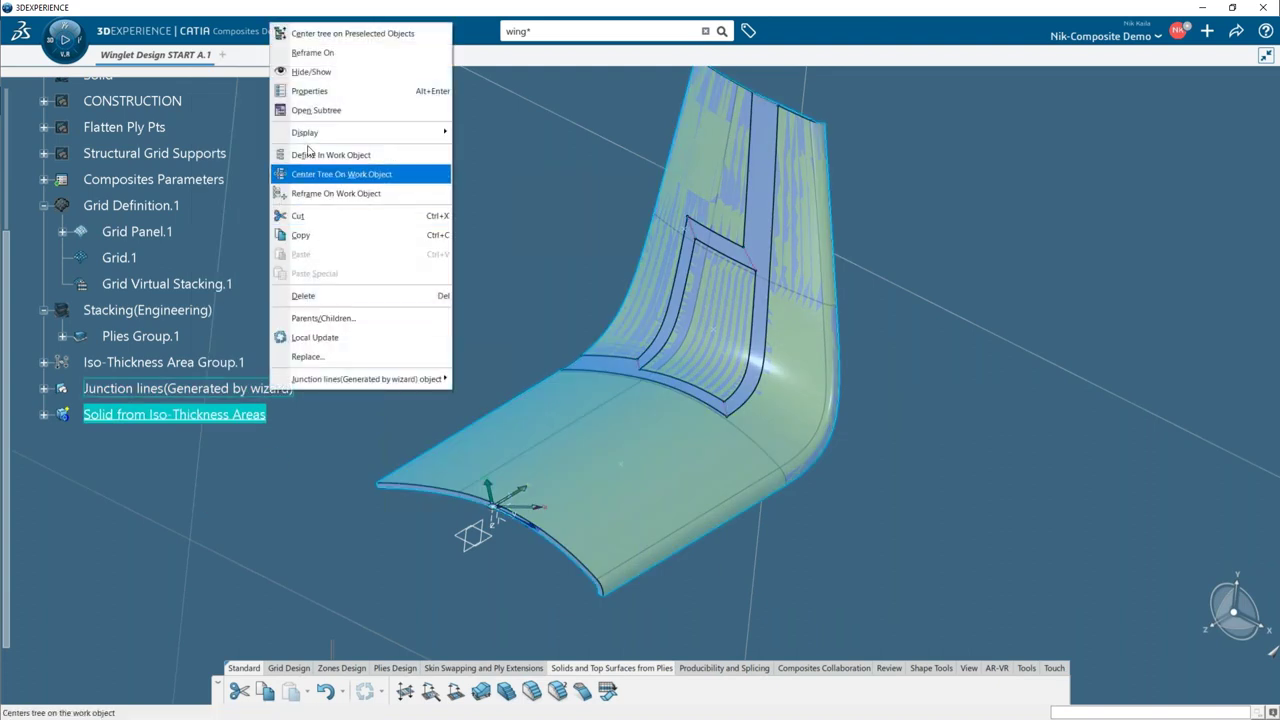
pyautogui.click(311, 72)
pyautogui.rightClick(206, 362)
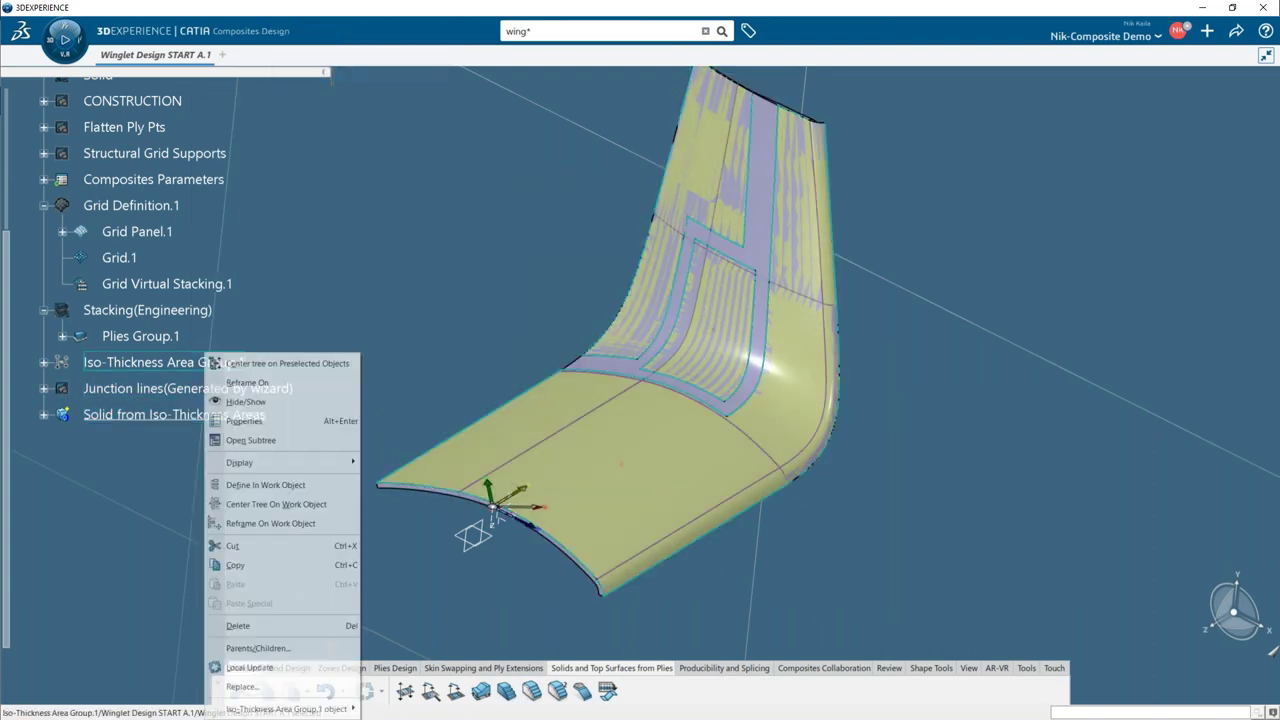
pyautogui.click(230, 401)
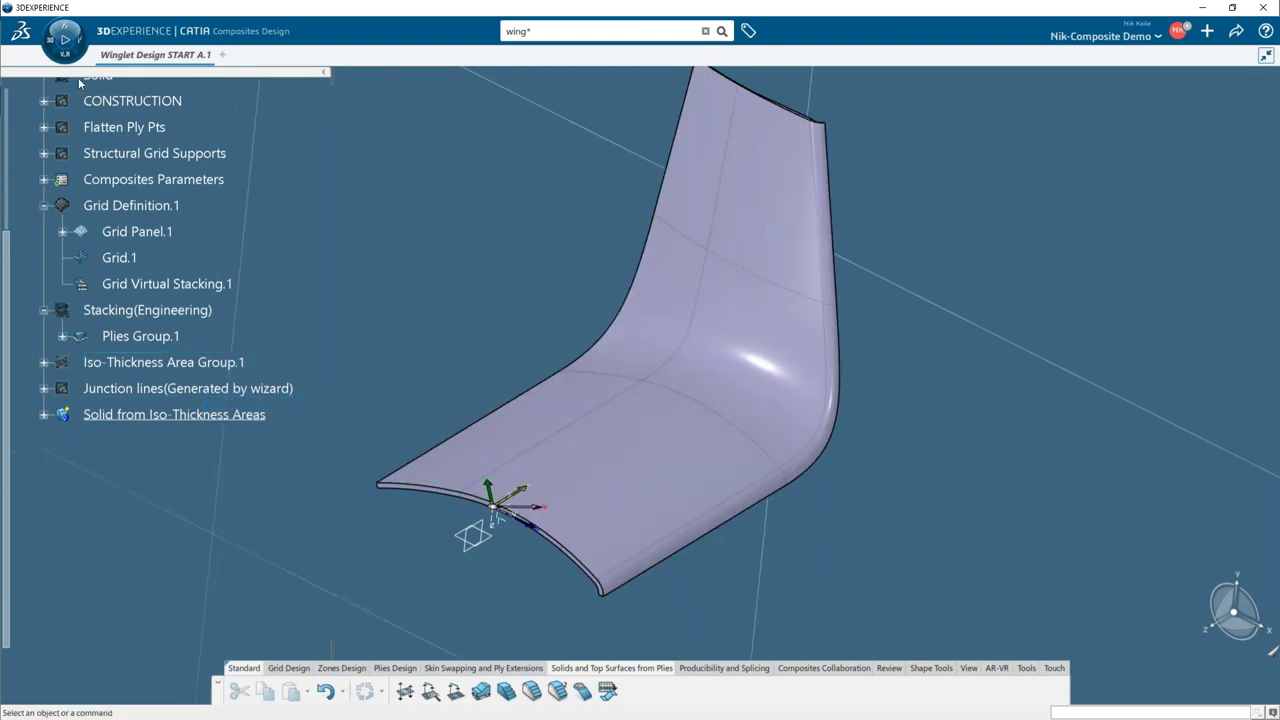
# - Make the CONSTRUCTION node the current work object
pyautogui.moveTo(895, 518); pyautogui.dragTo(600, 206, button='middle')
pyautogui.moveTo(772, 462); pyautogui.dragTo(563, 229, button='middle')
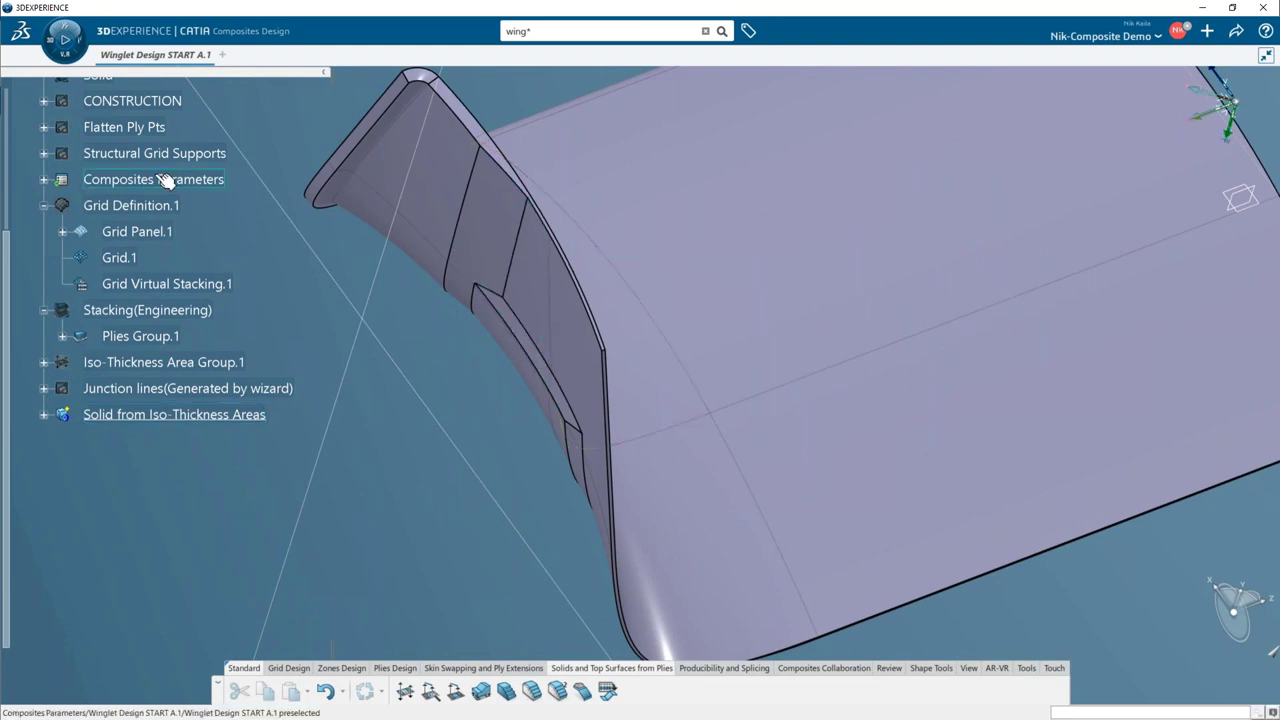
pyautogui.rightClick(151, 101)
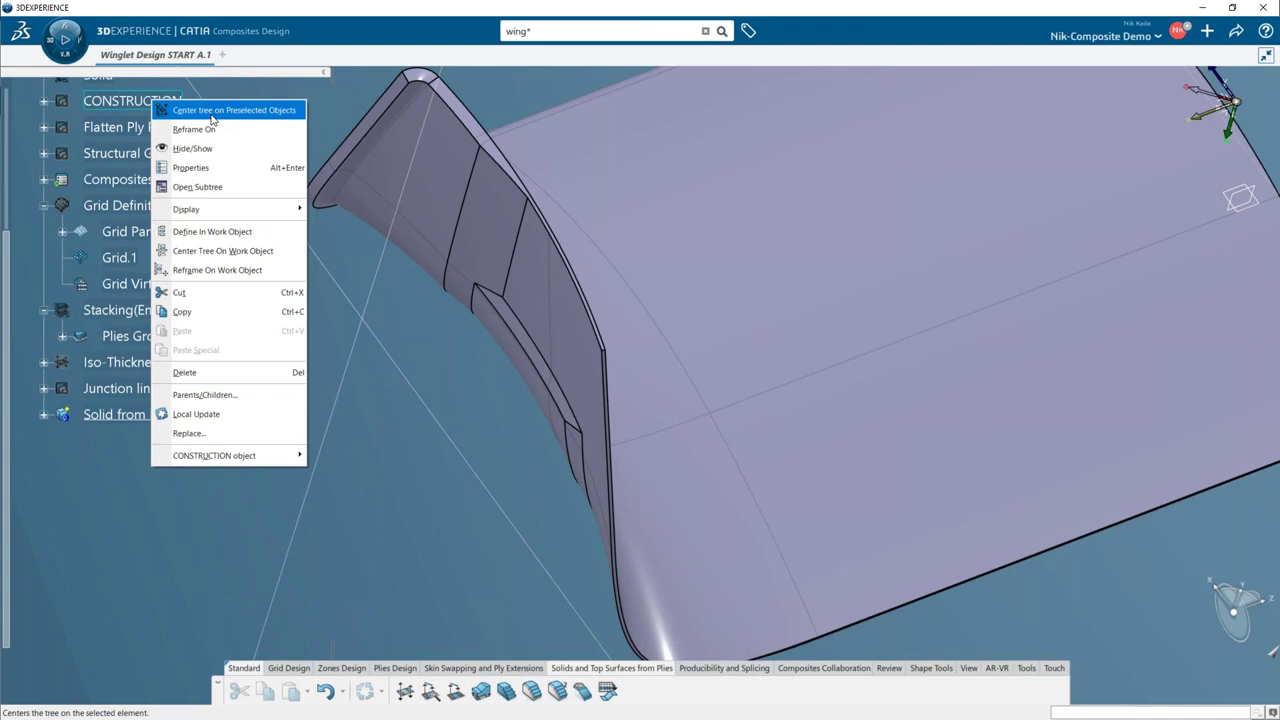
pyautogui.click(249, 233)
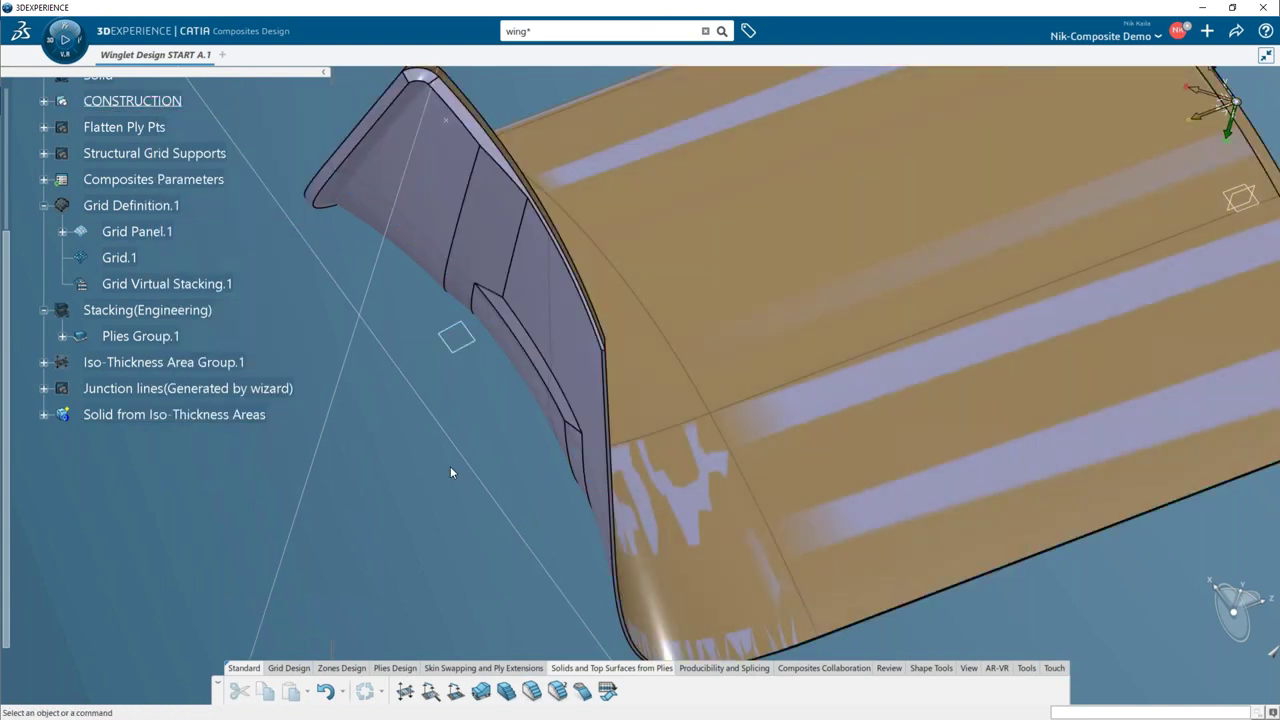
# - Hide the Solid from Iso-Thickness Areas so the winglet shows as a clean surface
pyautogui.scroll(-5, 571, 400)
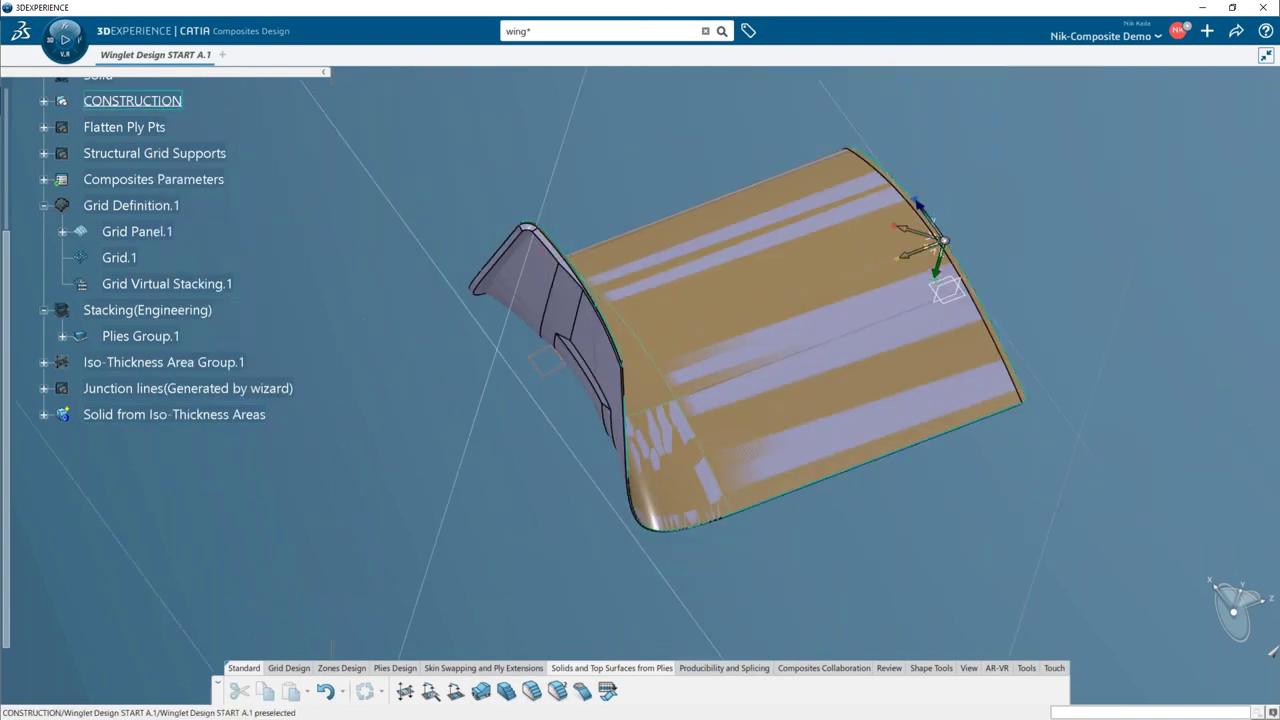
pyautogui.moveTo(567, 495); pyautogui.dragTo(470, 470, button='middle')
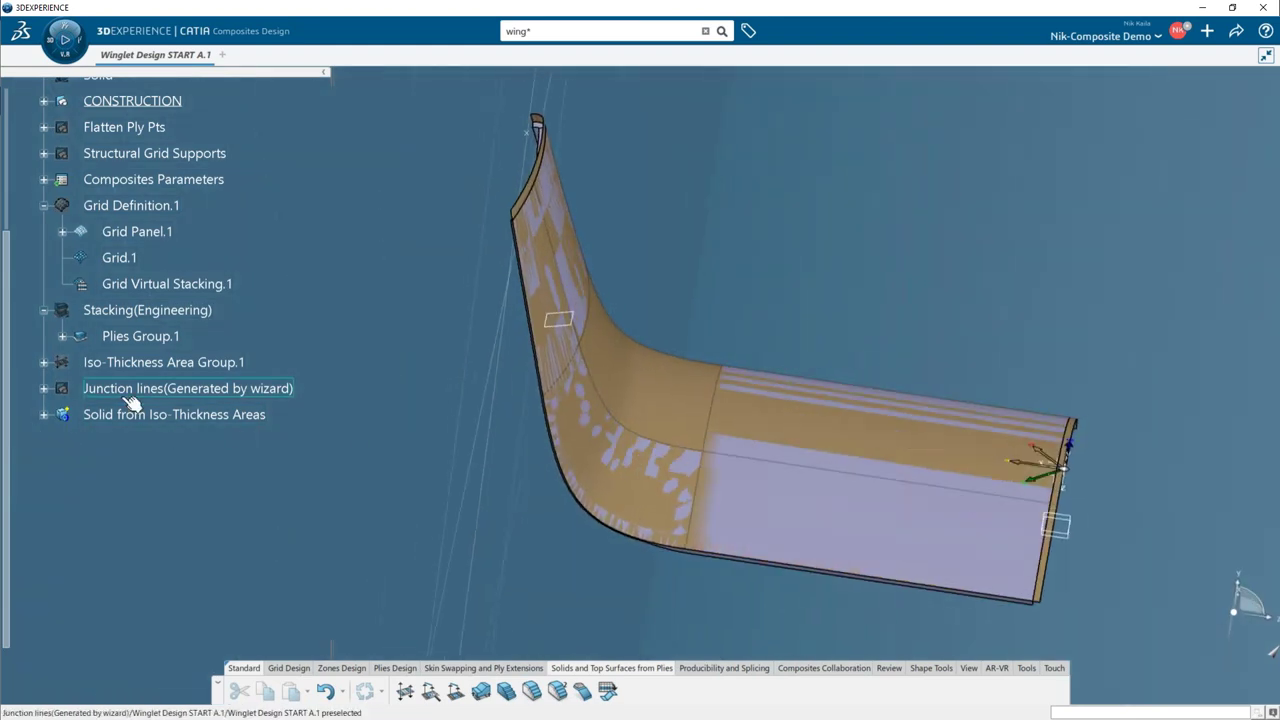
pyautogui.rightClick(200, 414)
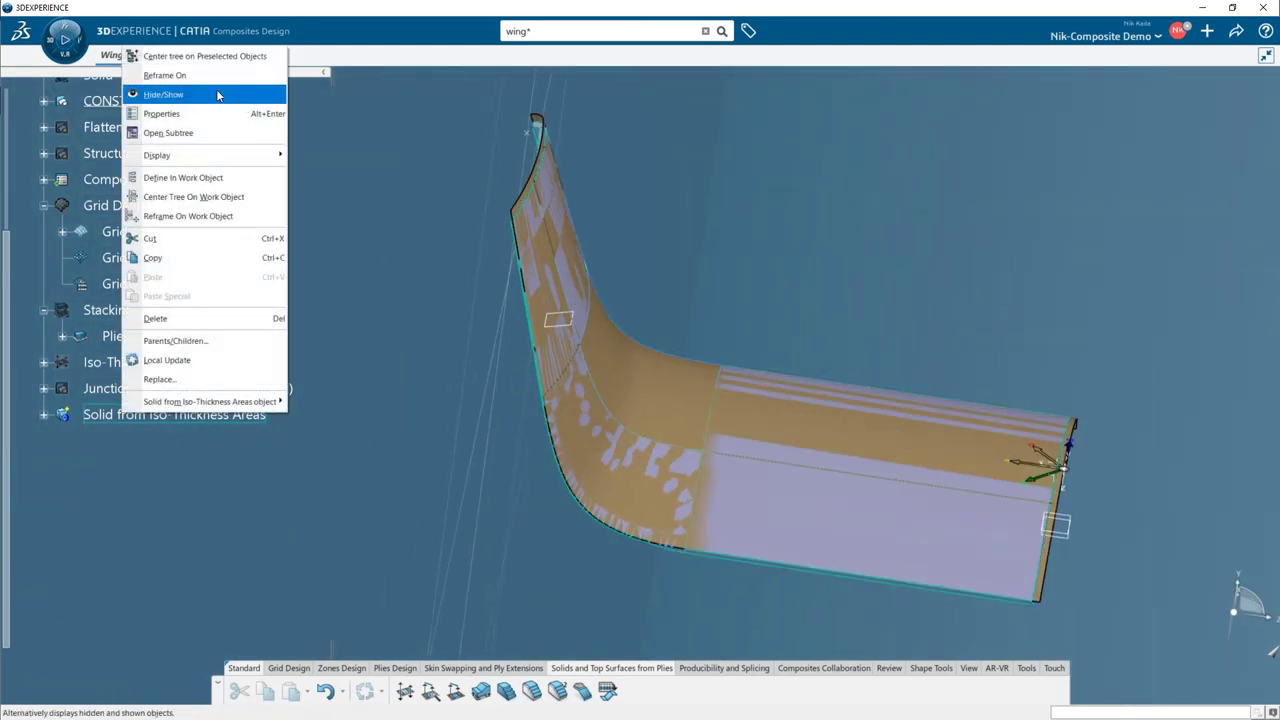
pyautogui.click(218, 95)
pyautogui.moveTo(900, 458); pyautogui.dragTo(836, 437, button='middle')
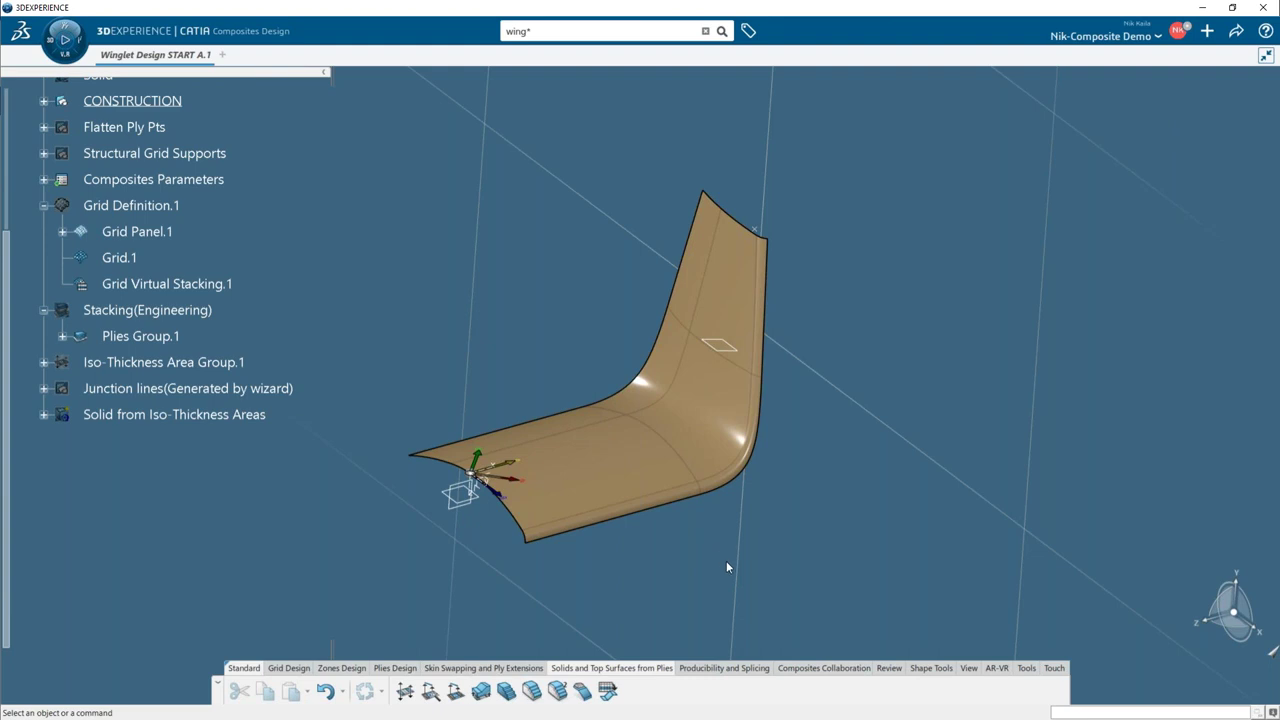
pyautogui.click(931, 668)
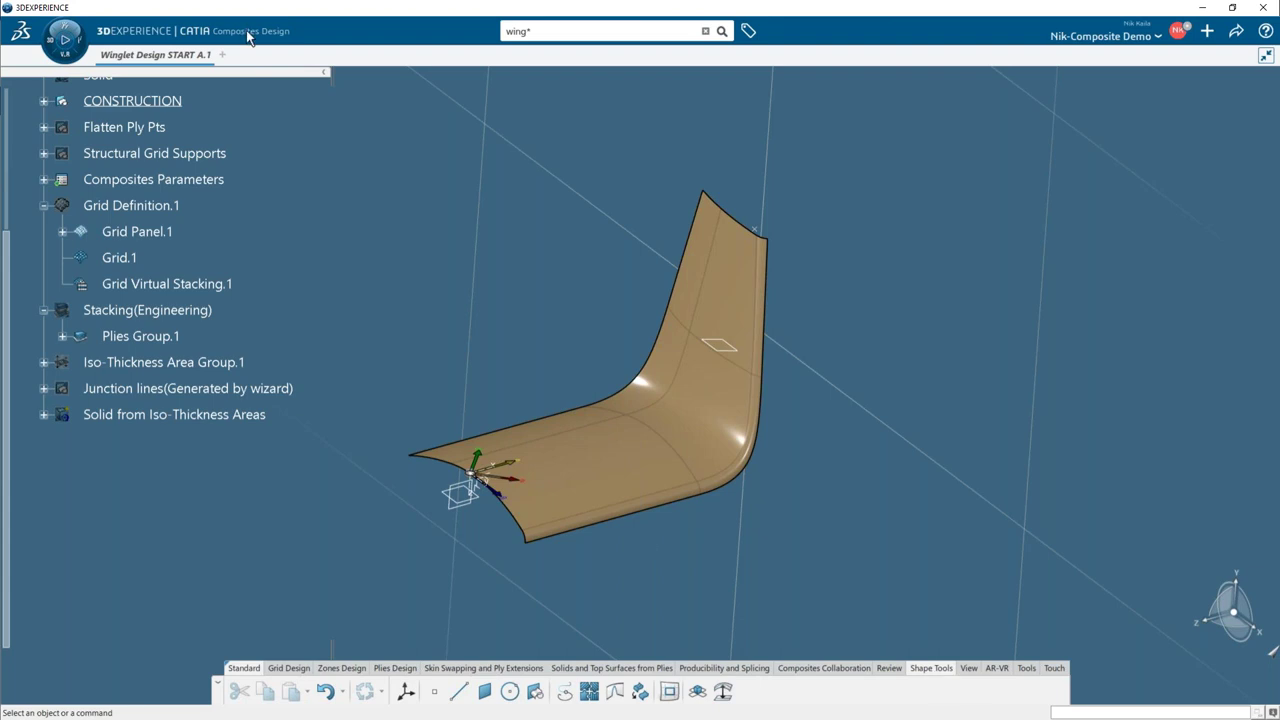
# - Start a point-to-point line, creating Point.35 at 14.043mm on a top edge as its start
pyautogui.click(459, 691)
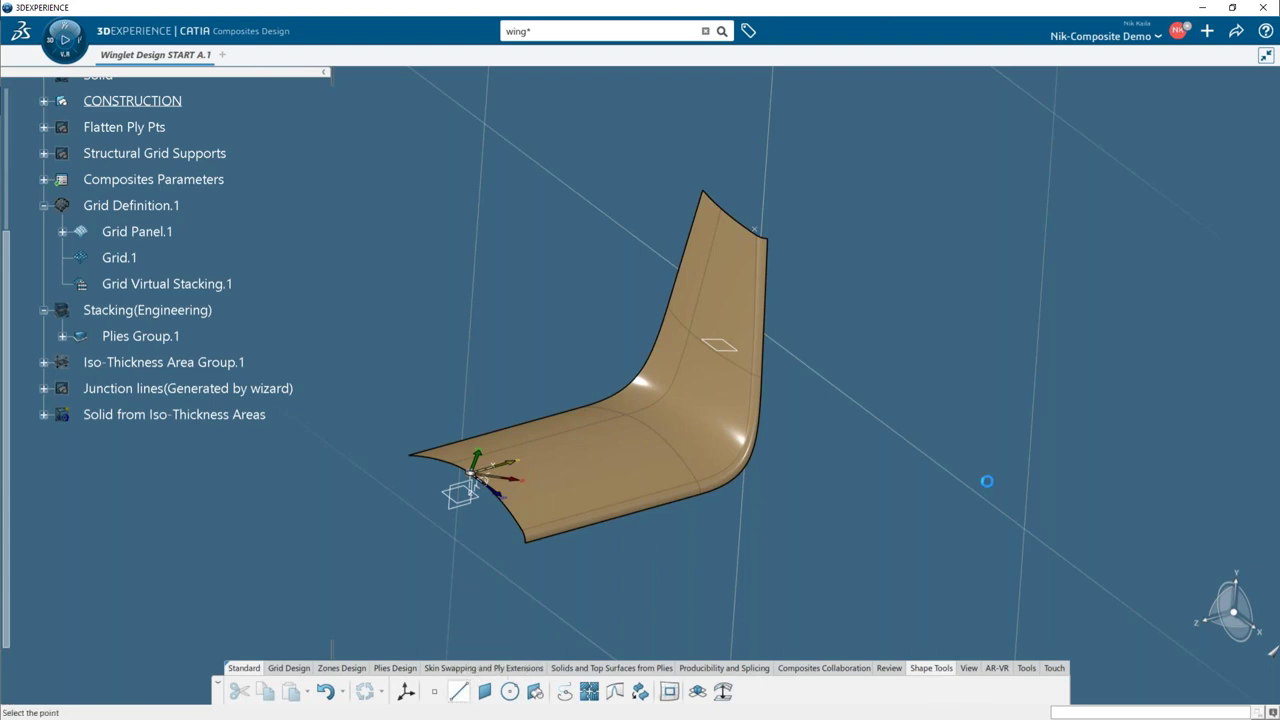
pyautogui.click(1022, 214)
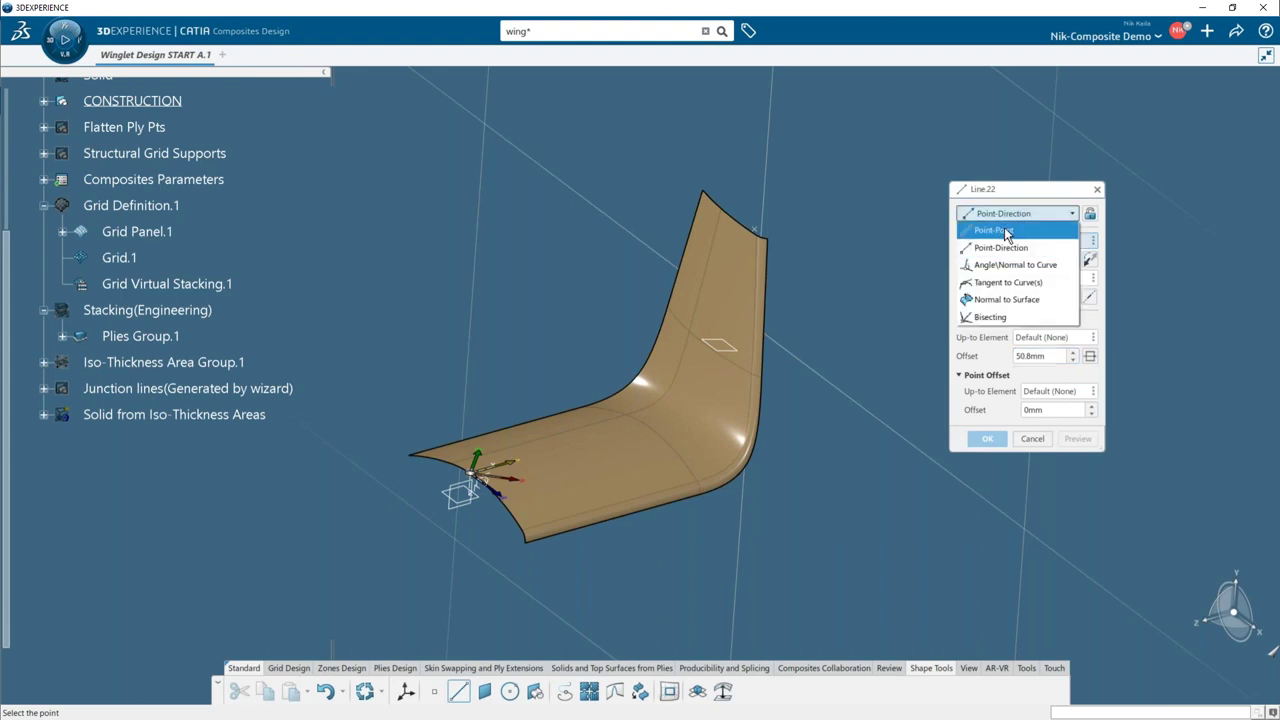
pyautogui.click(1030, 230)
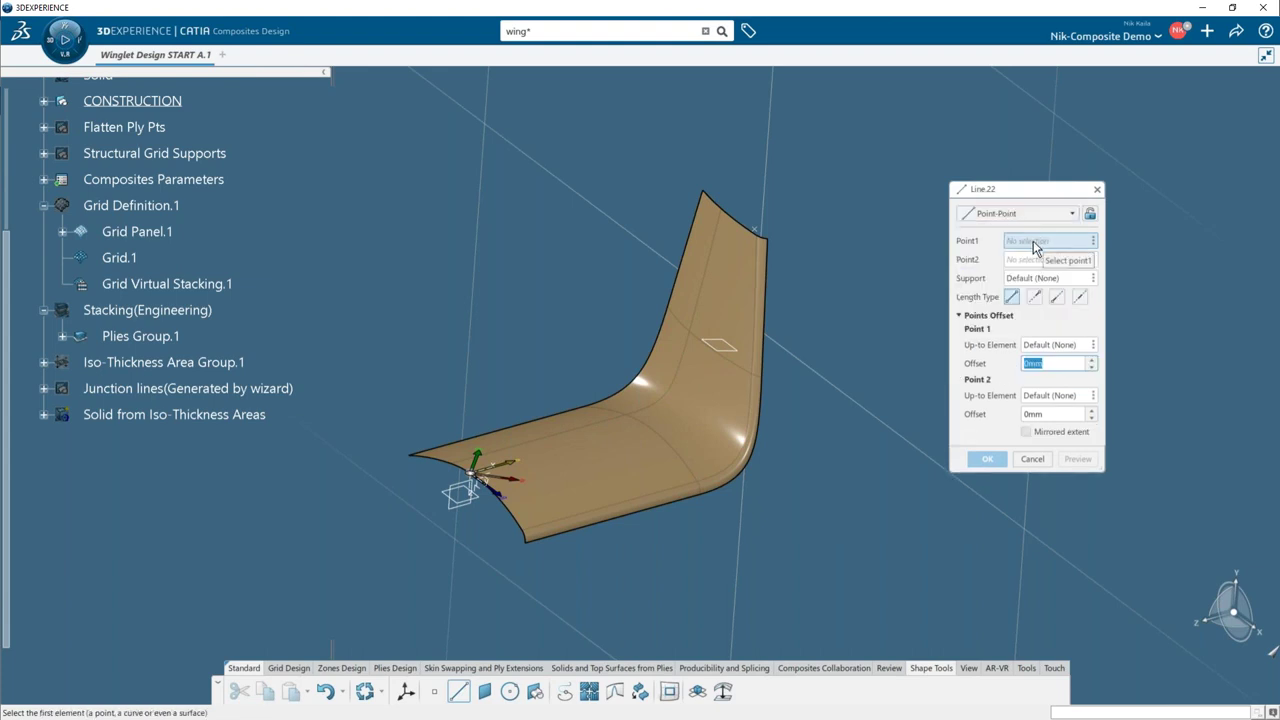
pyautogui.rightClick(1035, 248)
pyautogui.moveTo(1040, 250)
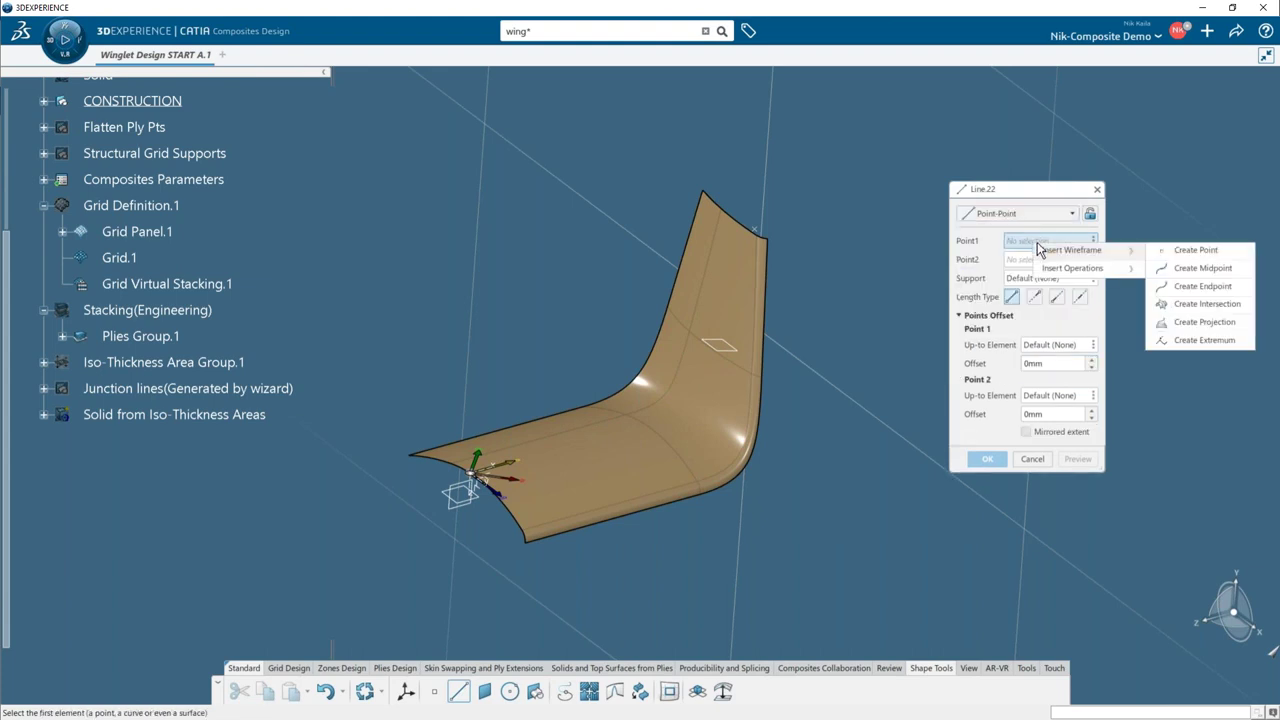
pyautogui.click(1175, 253)
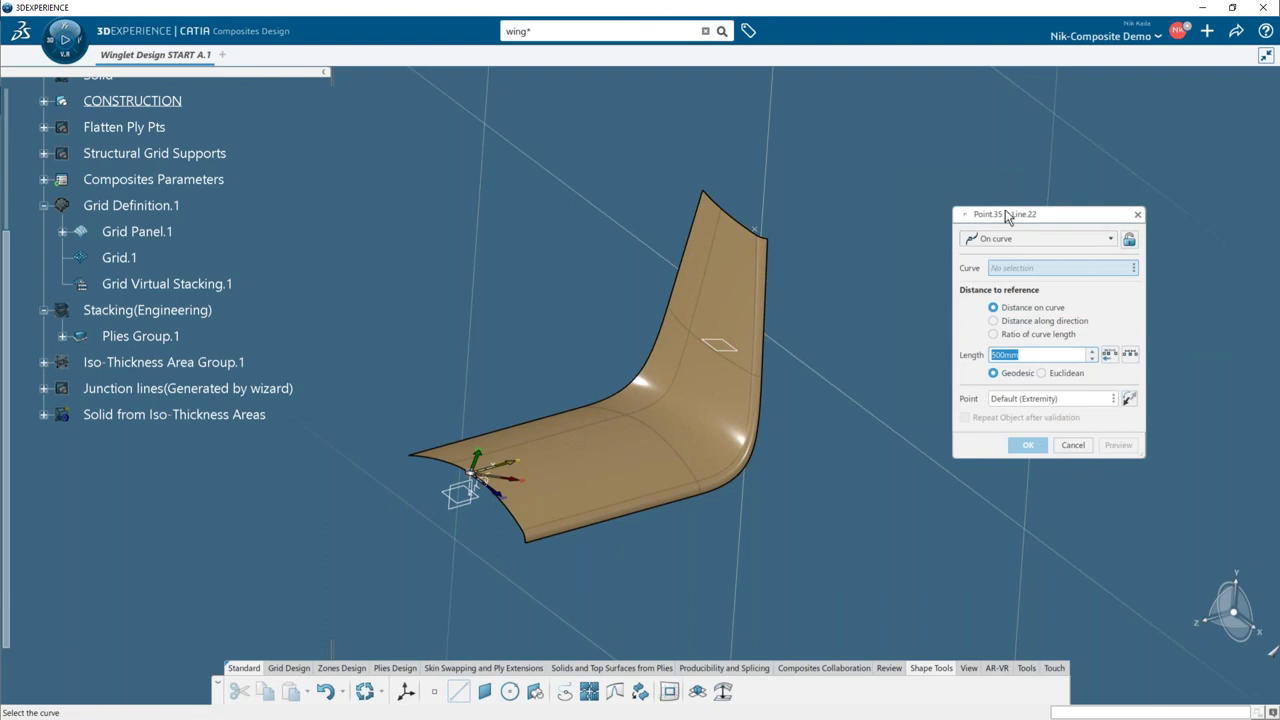
pyautogui.click(729, 216)
pyautogui.scroll(6, 729, 216)
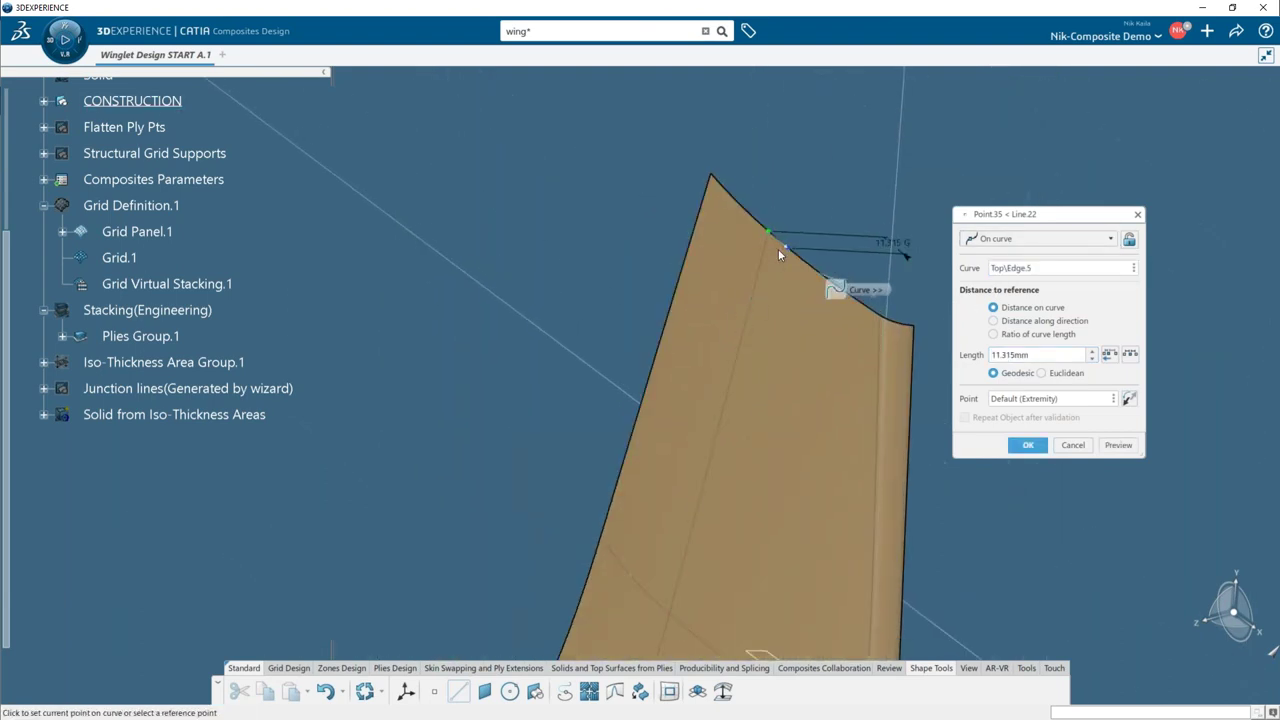
pyautogui.click(804, 257)
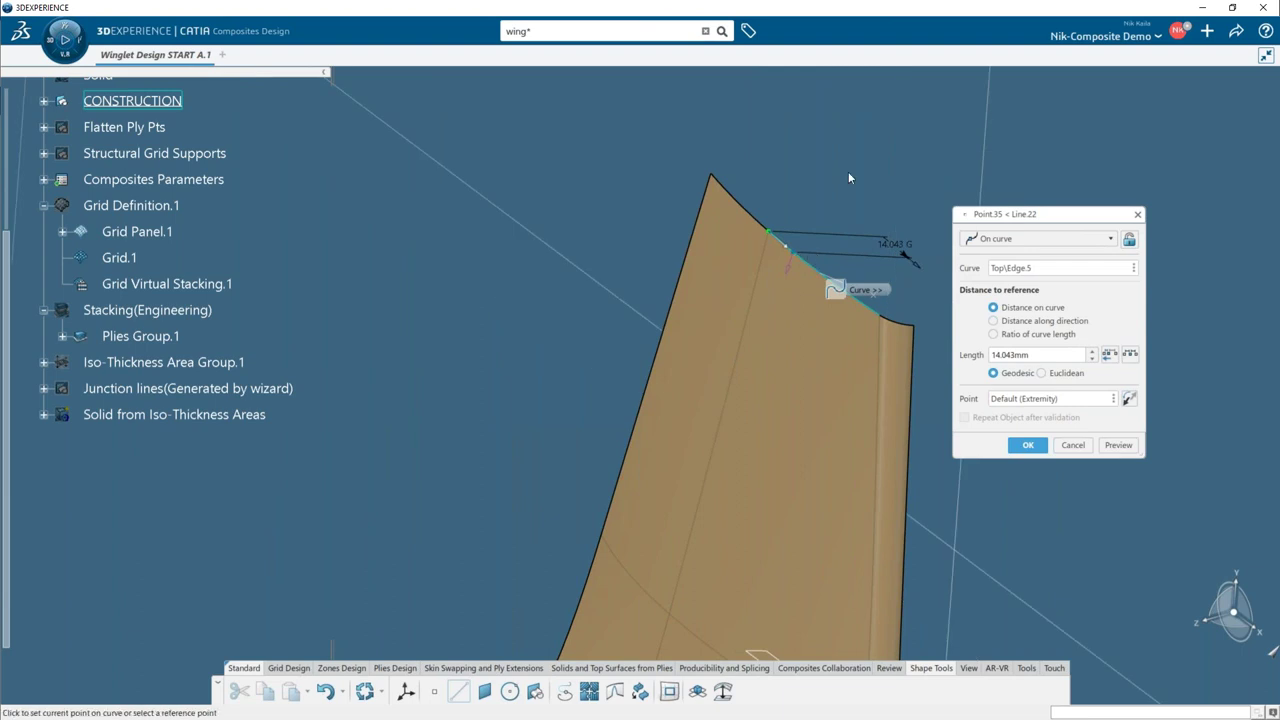
pyautogui.click(1026, 445)
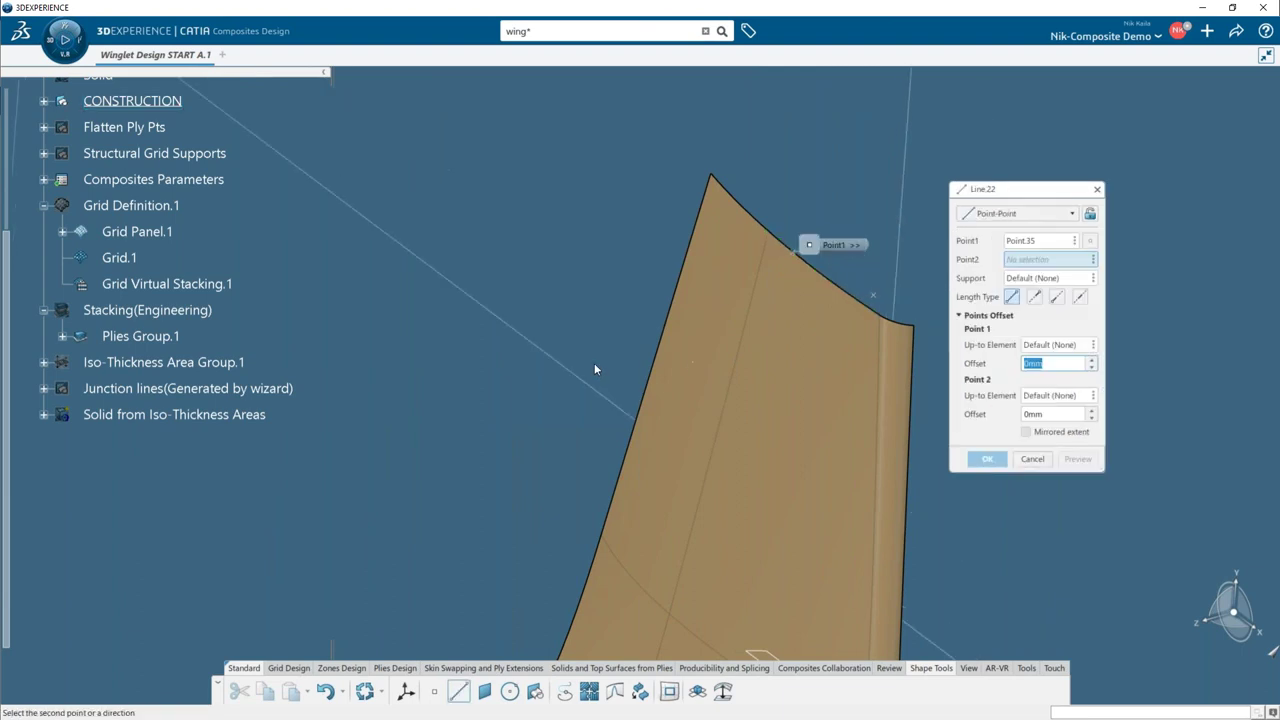
# - Create Point.36 on the opposite top edge as the line's end point
pyautogui.scroll(-5, 606, 217)
pyautogui.moveTo(623, 323); pyautogui.dragTo(790, 372, button='middle')
pyautogui.scroll(5, 640, 370)
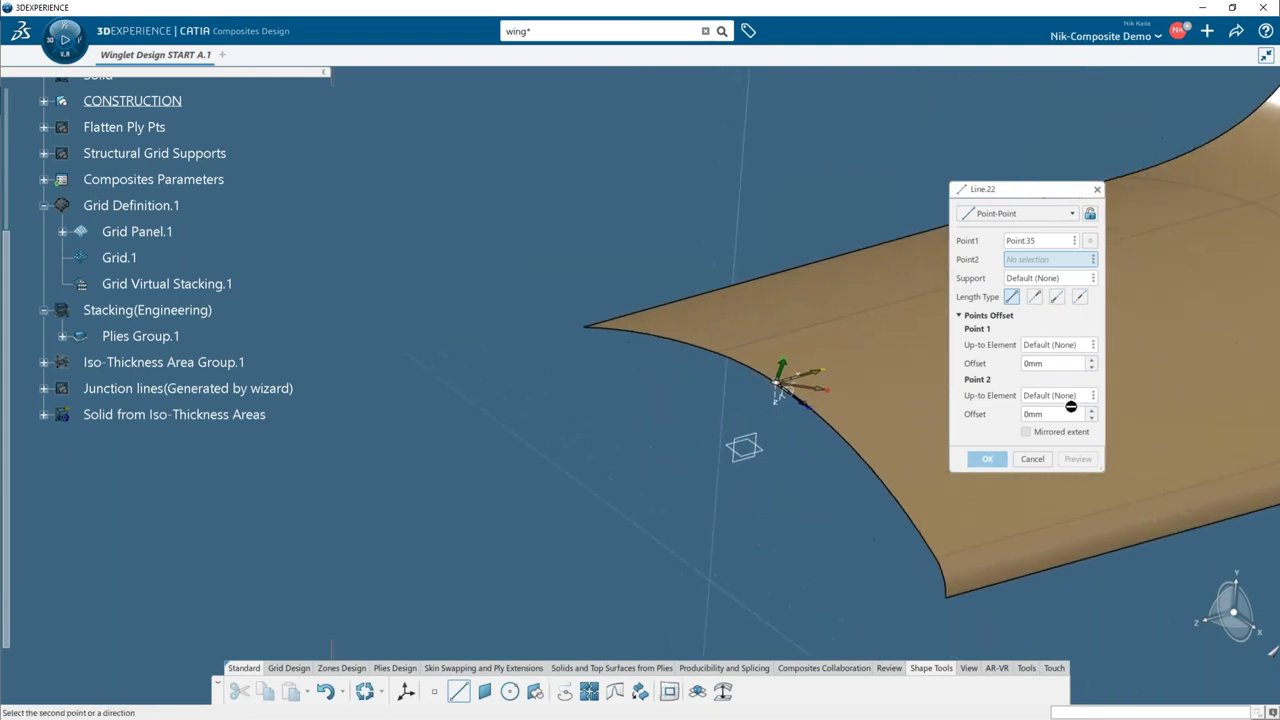
pyautogui.rightClick(1038, 262)
pyautogui.moveTo(1090, 270)
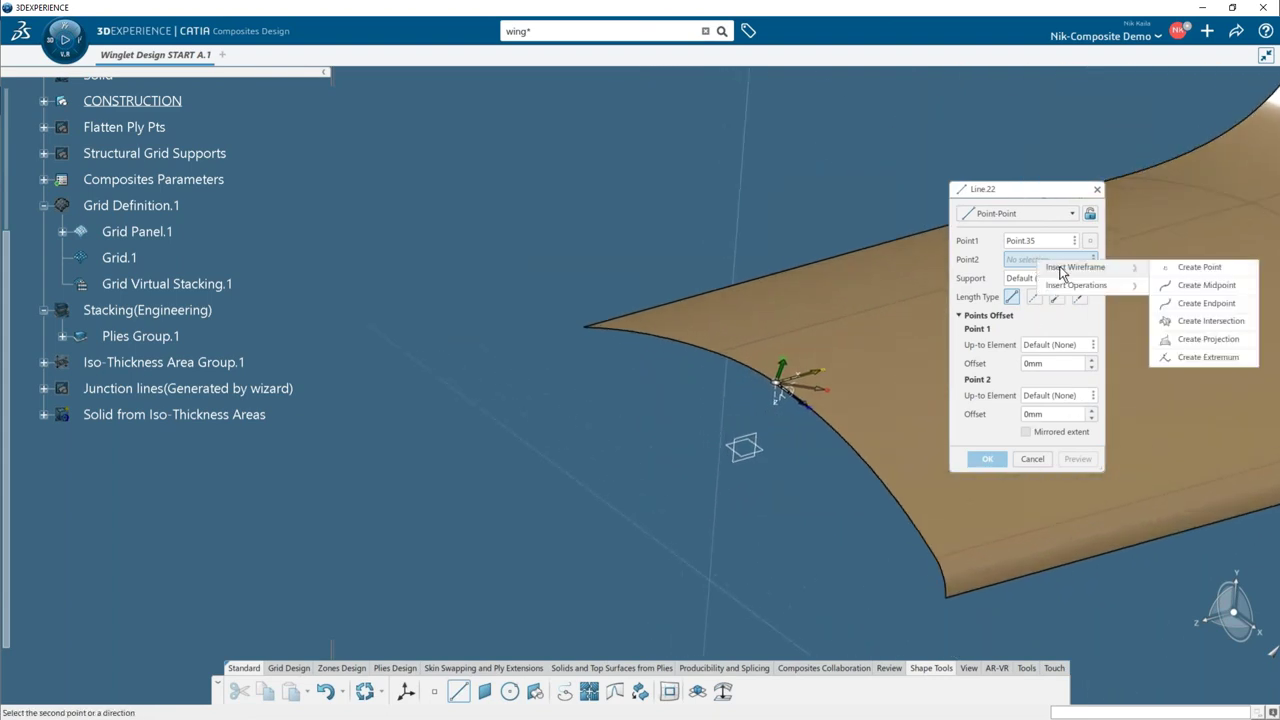
pyautogui.click(1182, 268)
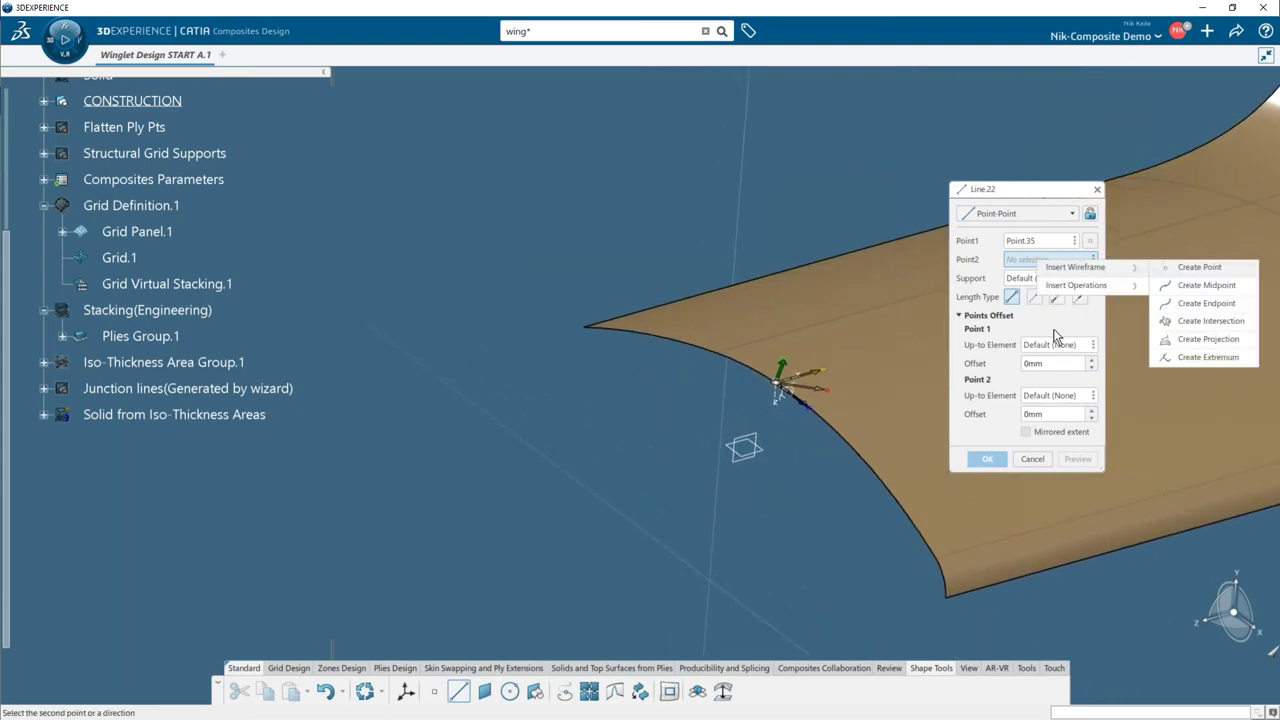
pyautogui.click(762, 375)
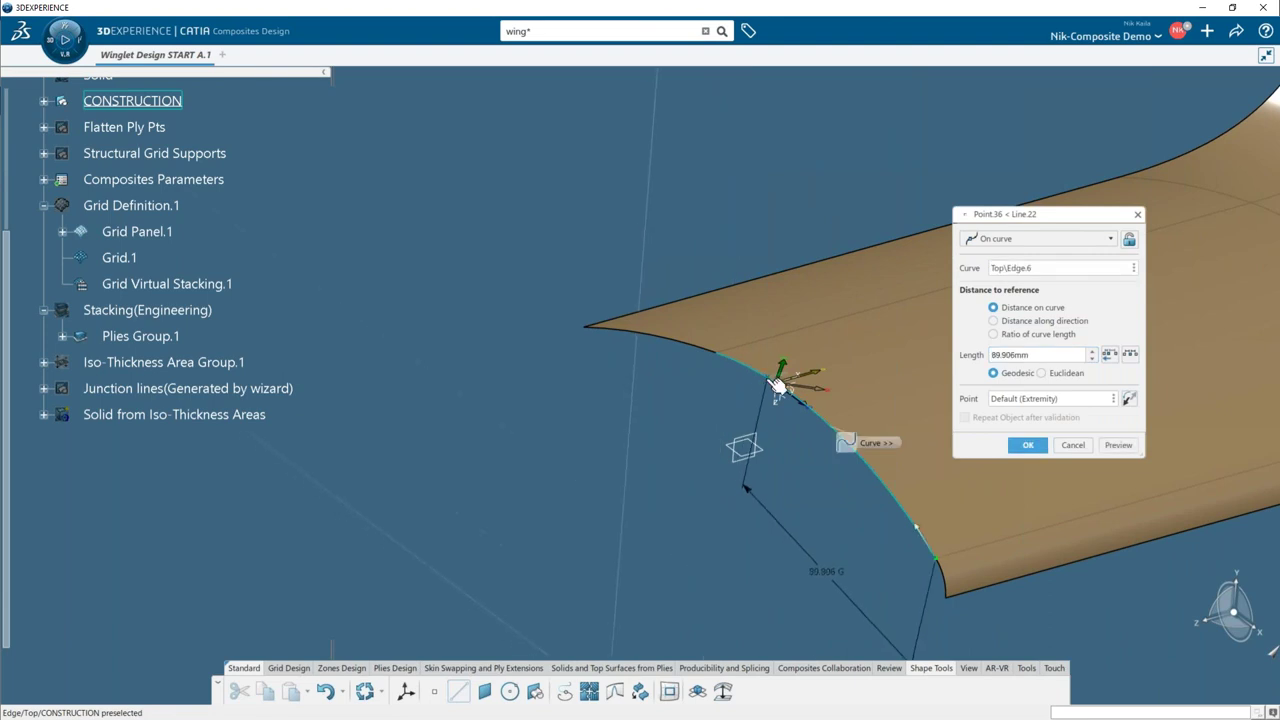
pyautogui.click(1026, 445)
# - Use the Top surface as support and create Line.22
pyautogui.moveTo(765, 380); pyautogui.dragTo(690, 398, button='middle')
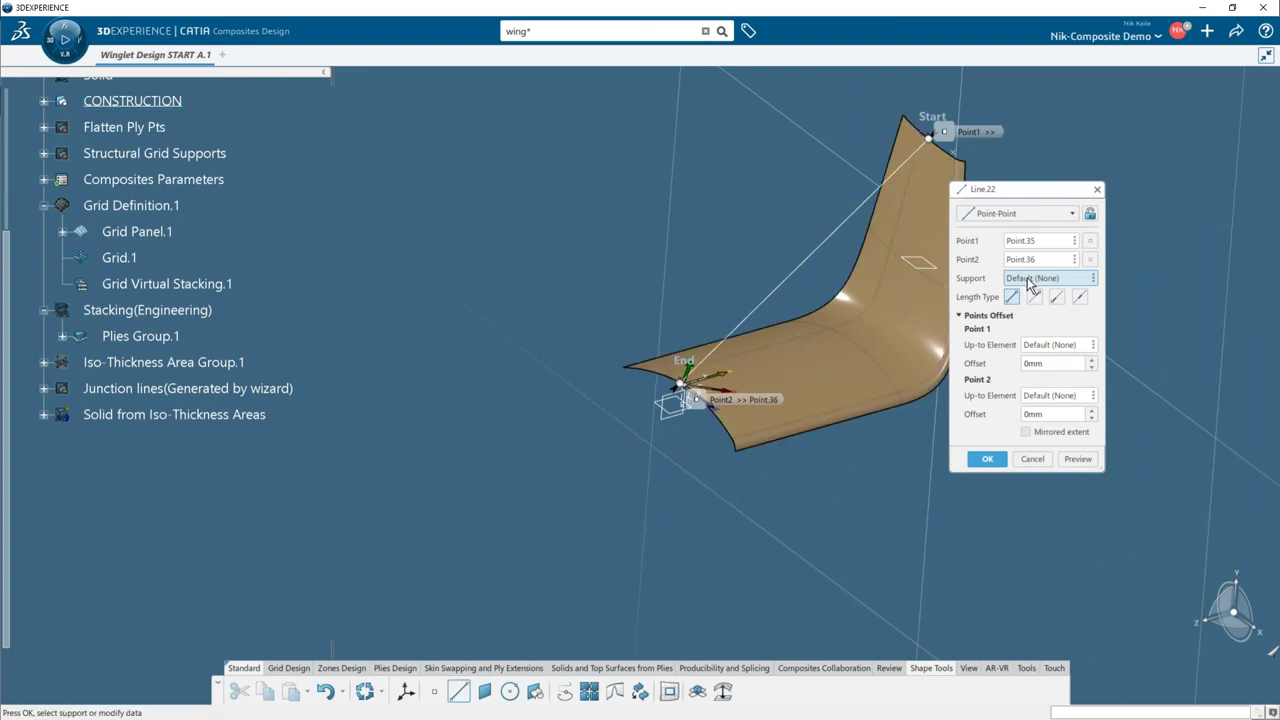
pyautogui.click(916, 351)
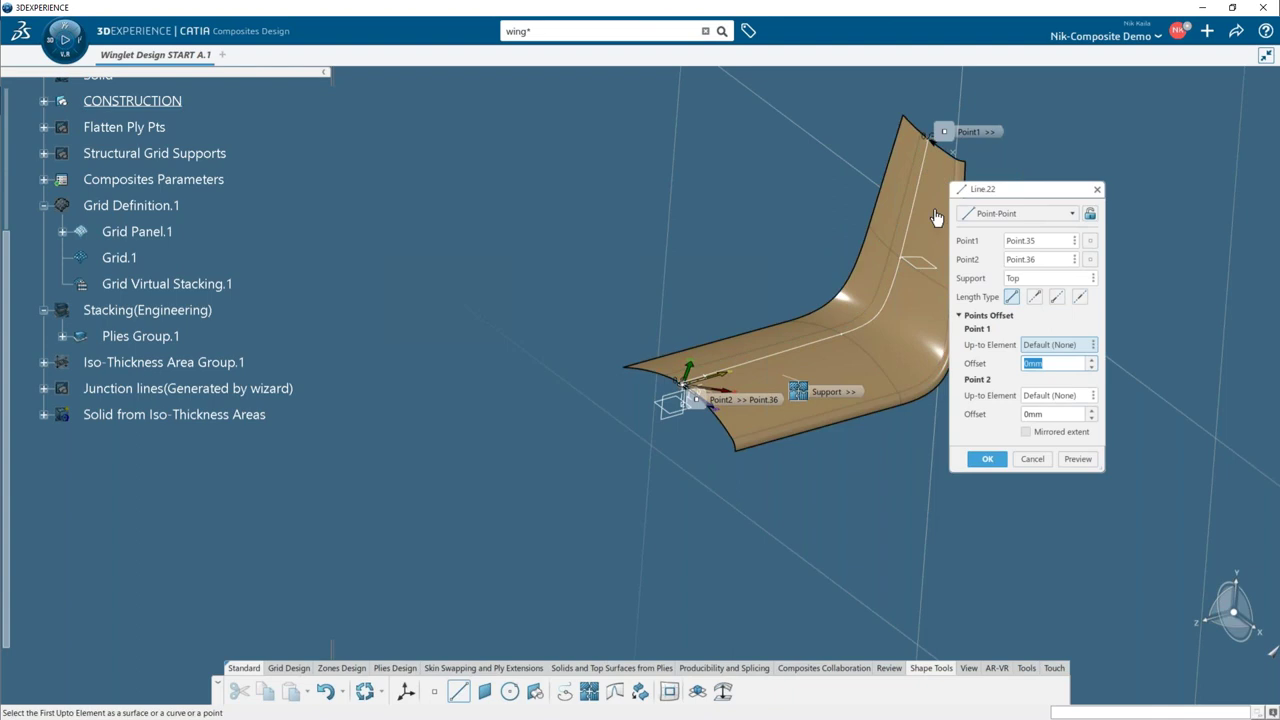
pyautogui.click(984, 458)
pyautogui.moveTo(680, 509); pyautogui.dragTo(531, 648, button='middle')
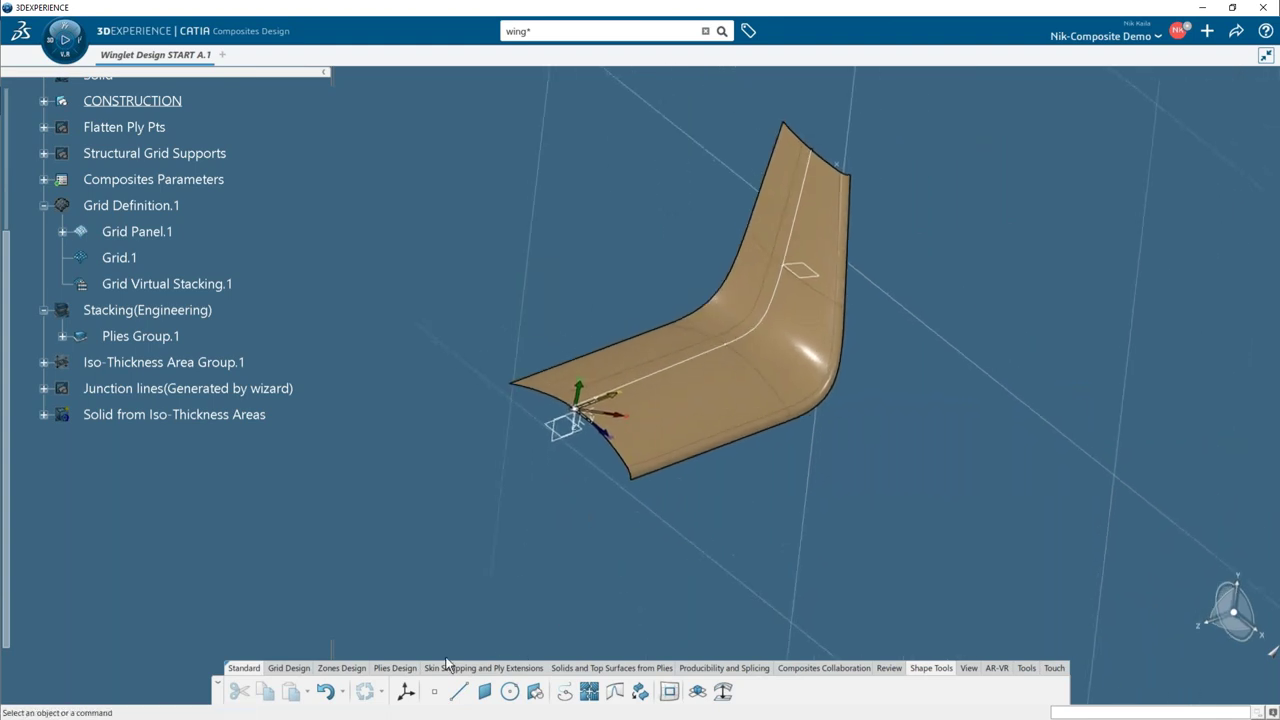
pyautogui.click(886, 669)
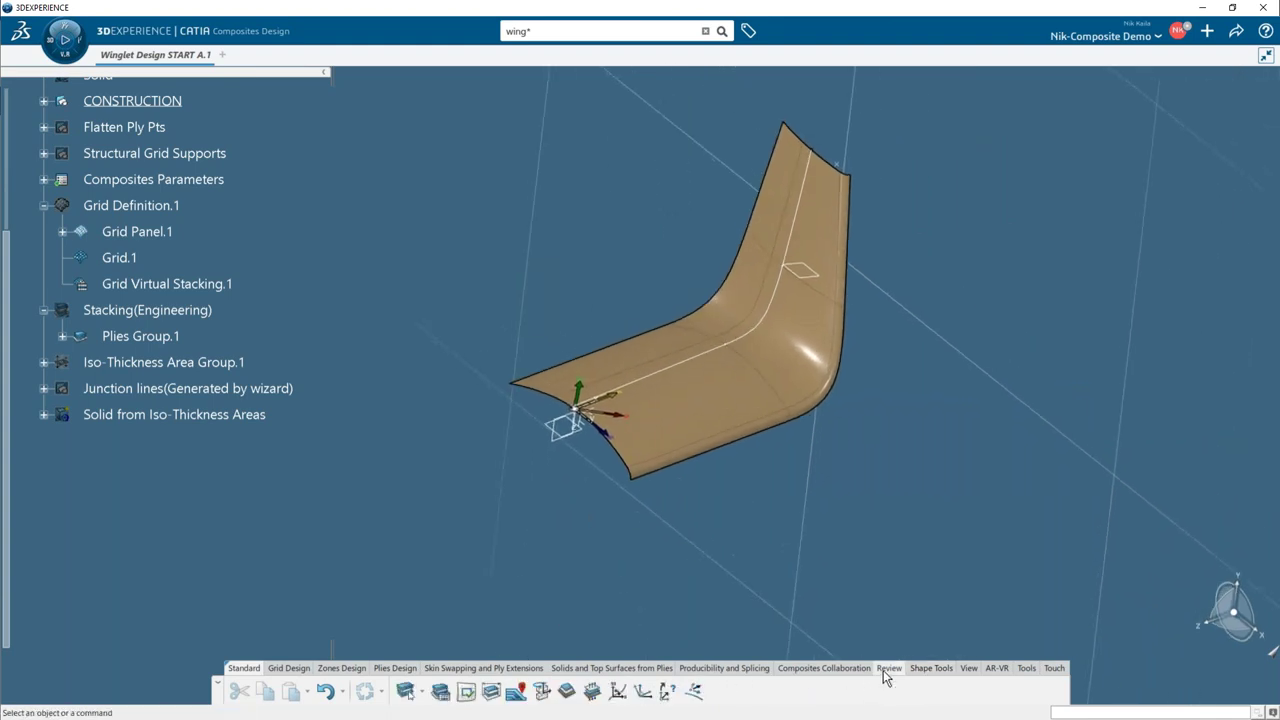
# - Section the complete ply stacking along Line.22 and accept 3D Section.1
pyautogui.click(514, 692)
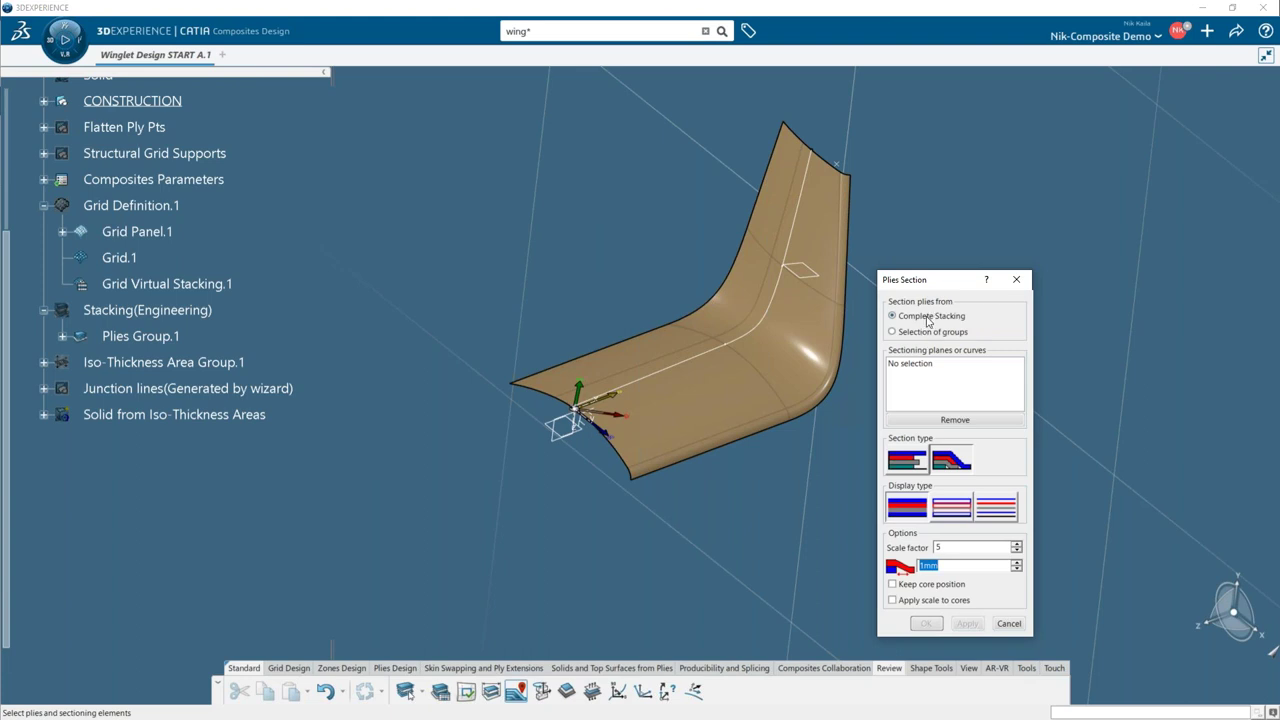
pyautogui.click(911, 366)
pyautogui.click(748, 340)
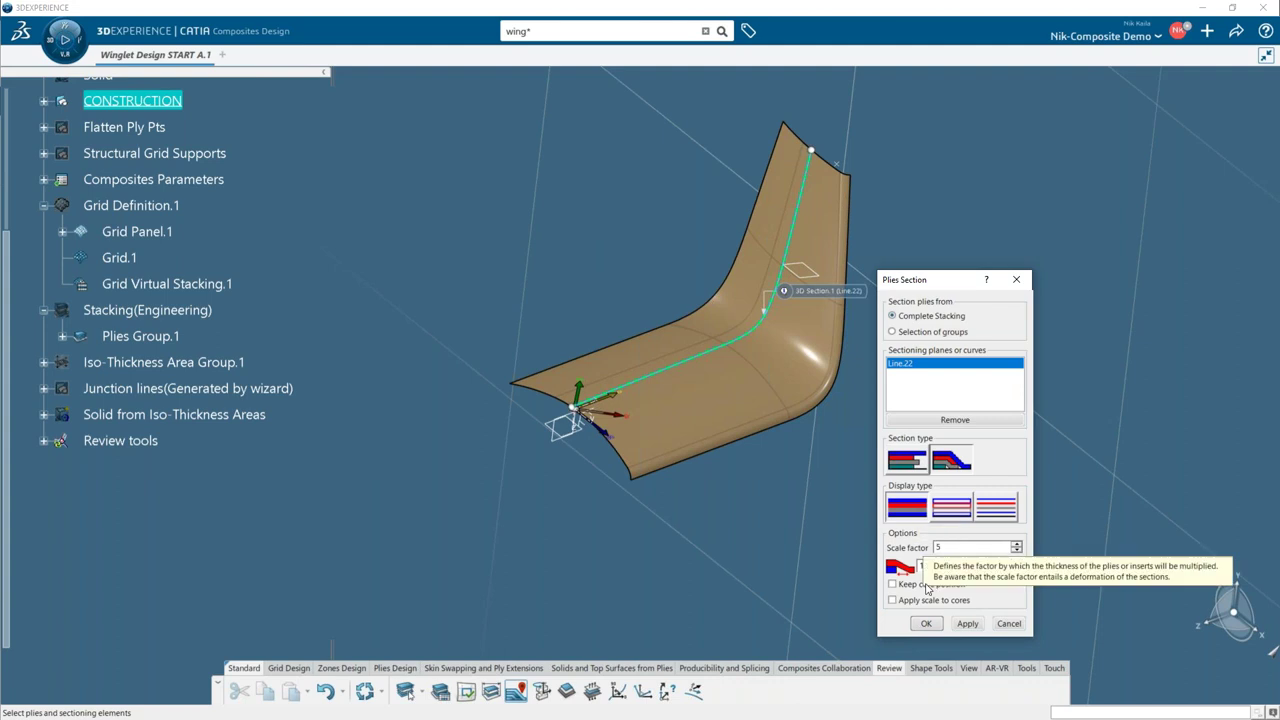
pyautogui.click(970, 624)
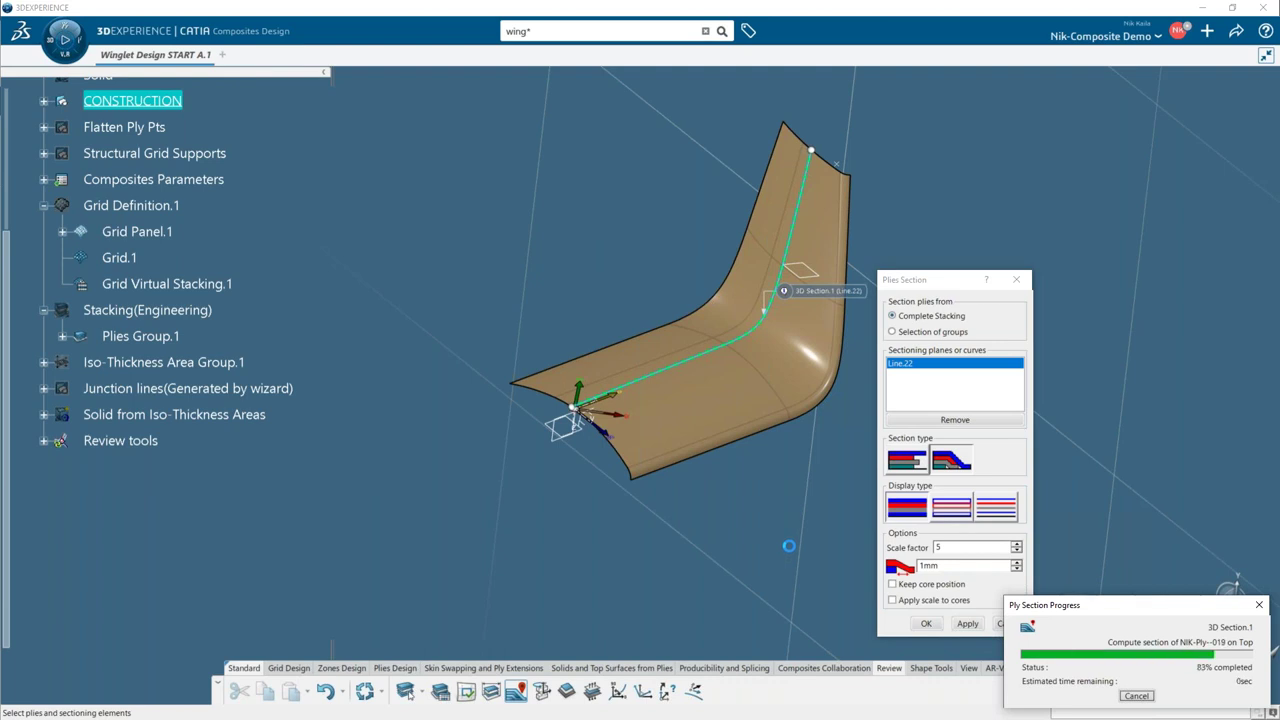
pyautogui.moveTo(755, 537); pyautogui.dragTo(520, 420, button='middle')
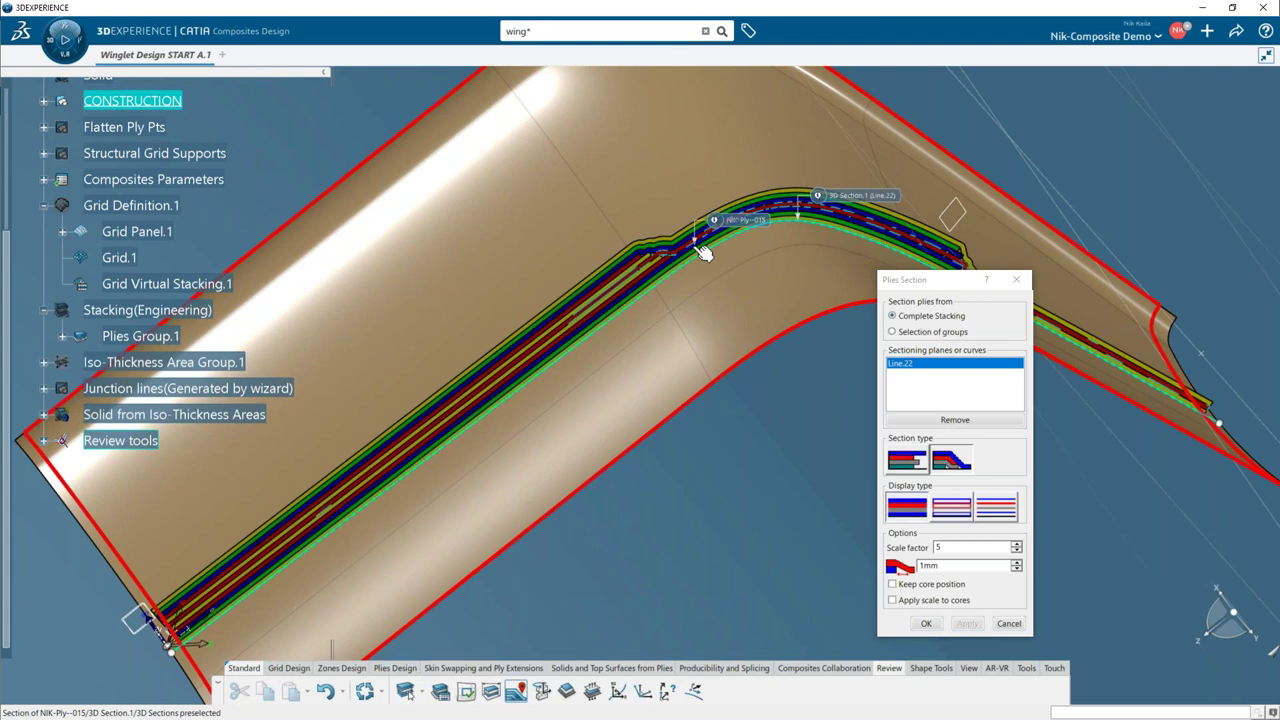
pyautogui.click(918, 623)
# - Zoom and rotate around the winglet to inspect 3D Section.1's ply layers at the bend
pyautogui.moveTo(918, 627); pyautogui.dragTo(790, 378, button='middle')
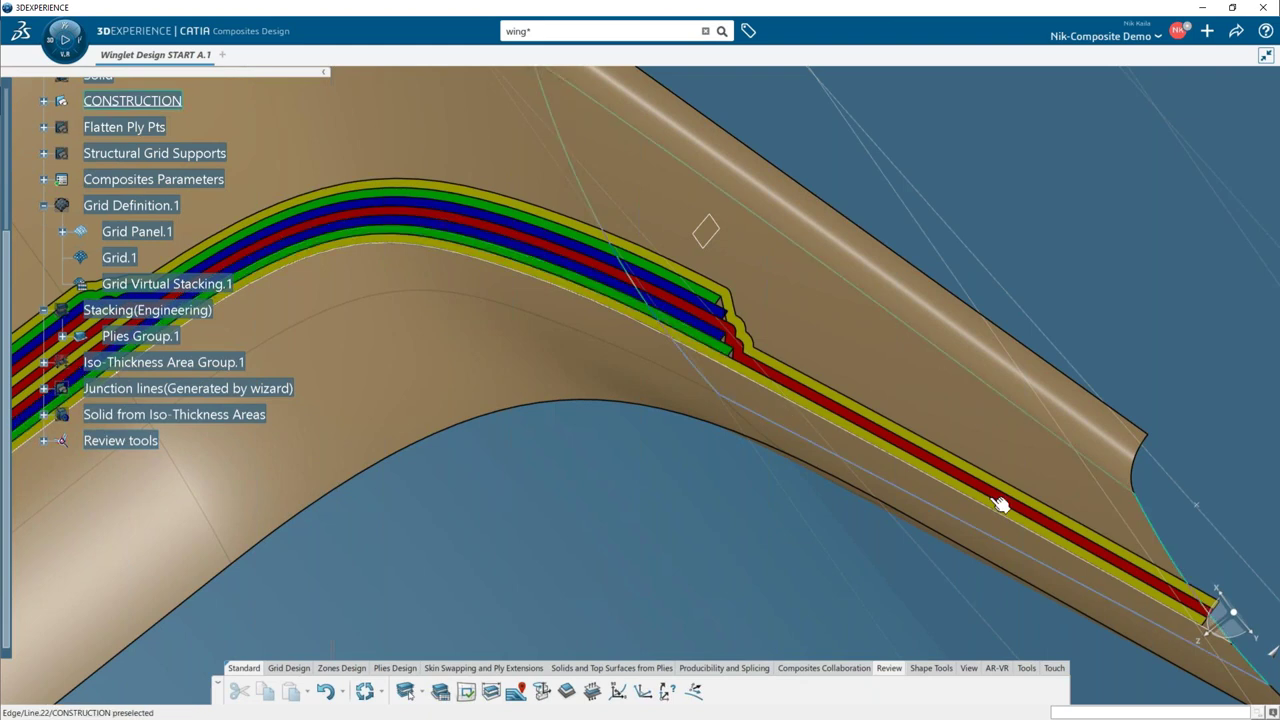
pyautogui.moveTo(423, 354); pyautogui.dragTo(848, 323, button='middle')
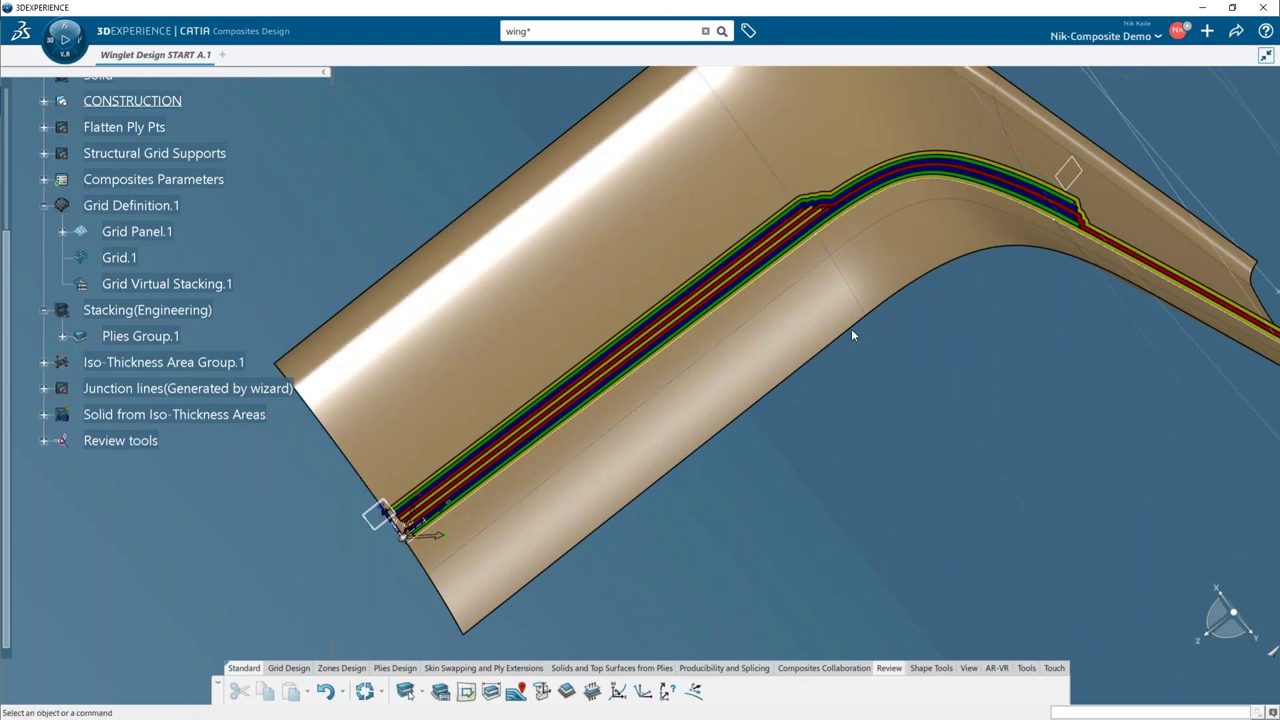
pyautogui.moveTo(343, 346); pyautogui.dragTo(403, 426, button='middle')
pyautogui.moveTo(860, 542)
pyautogui.mouseDown(button='middle')
pyautogui.moveTo(880, 519)
pyautogui.moveTo(875, 548)
pyautogui.mouseUp(button='middle')
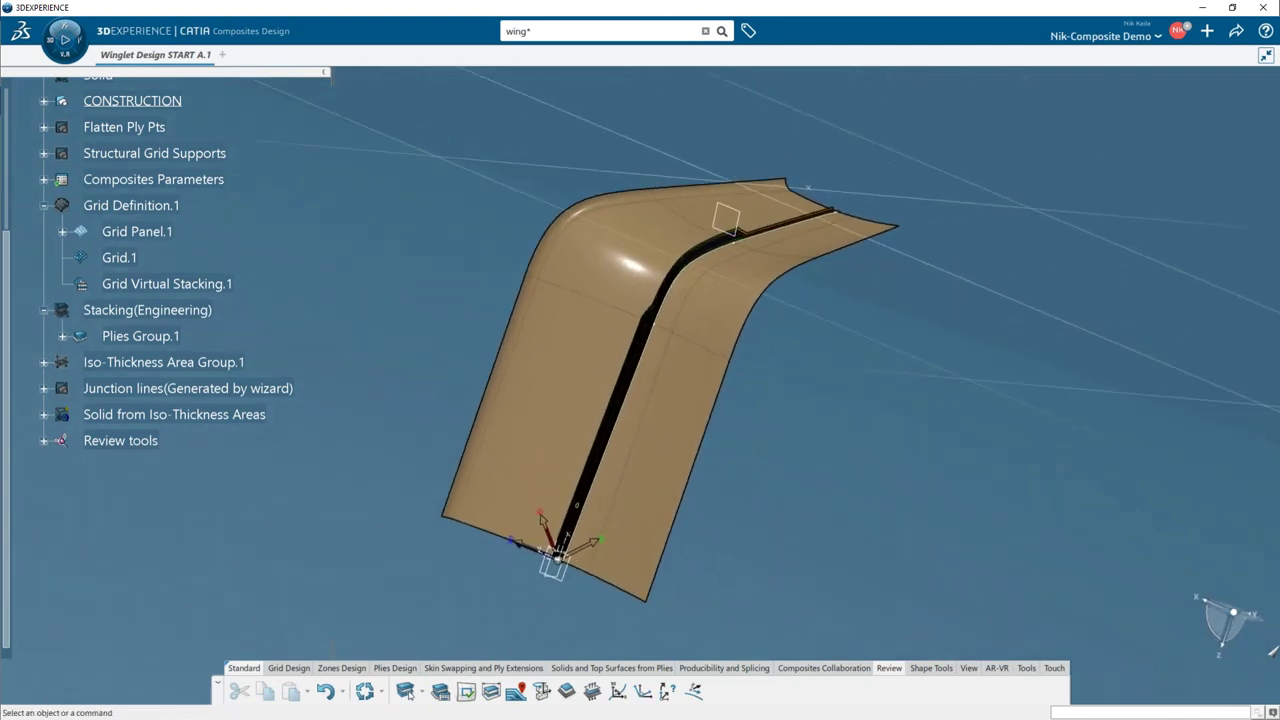
# - Place core samples CS.1 to CS.4 on the wing's Top surface and keep them
pyautogui.click(592, 694)
pyautogui.click(604, 372)
pyautogui.moveTo(354, 517); pyautogui.dragTo(582, 221, button='middle')
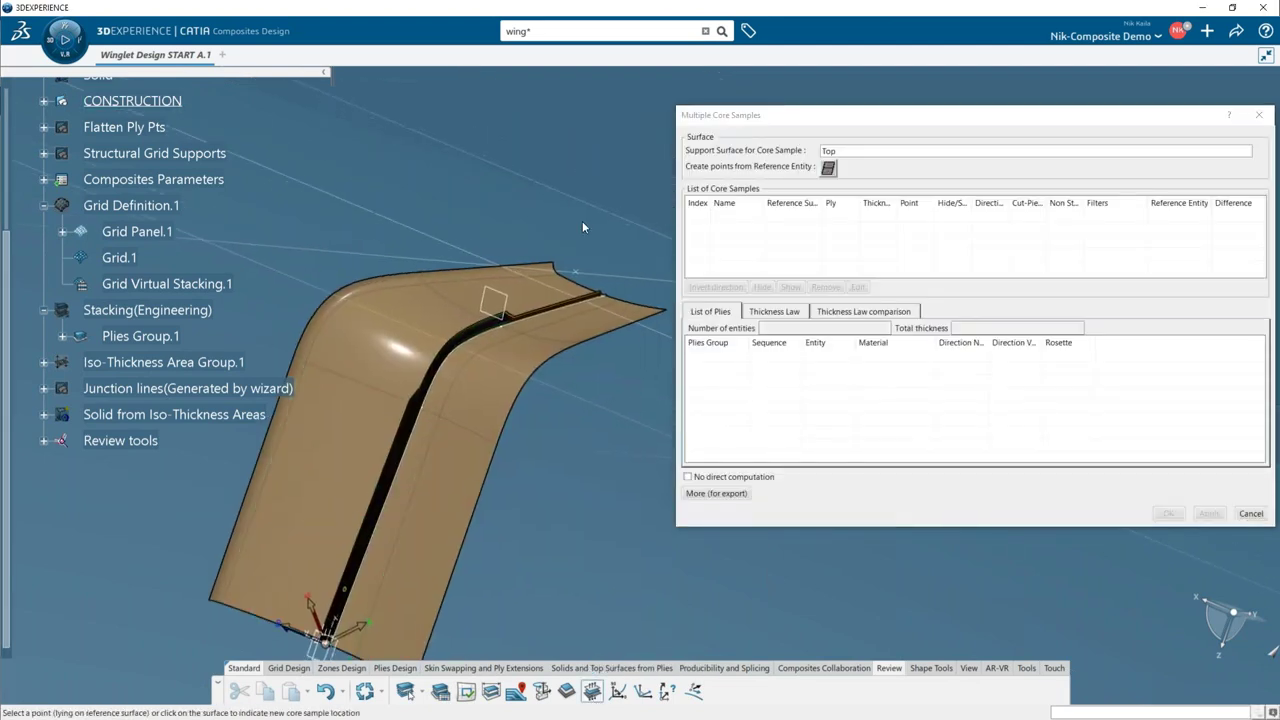
pyautogui.click(548, 296)
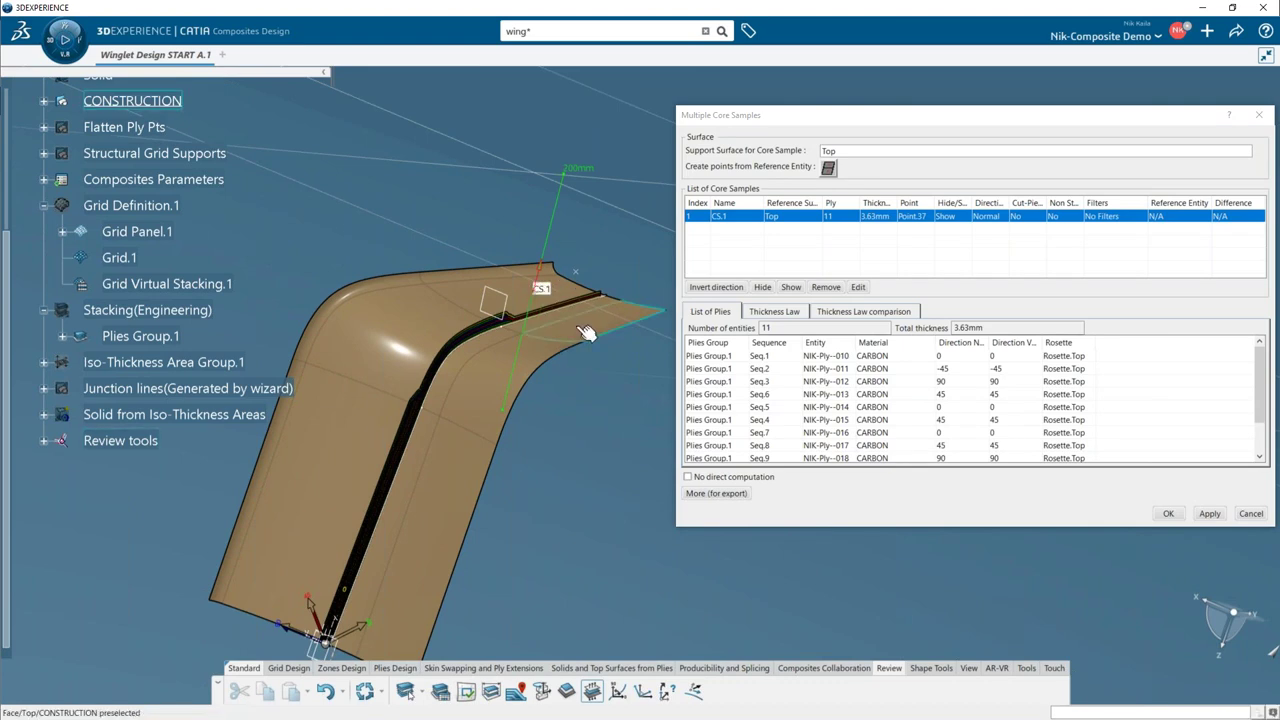
pyautogui.click(584, 328)
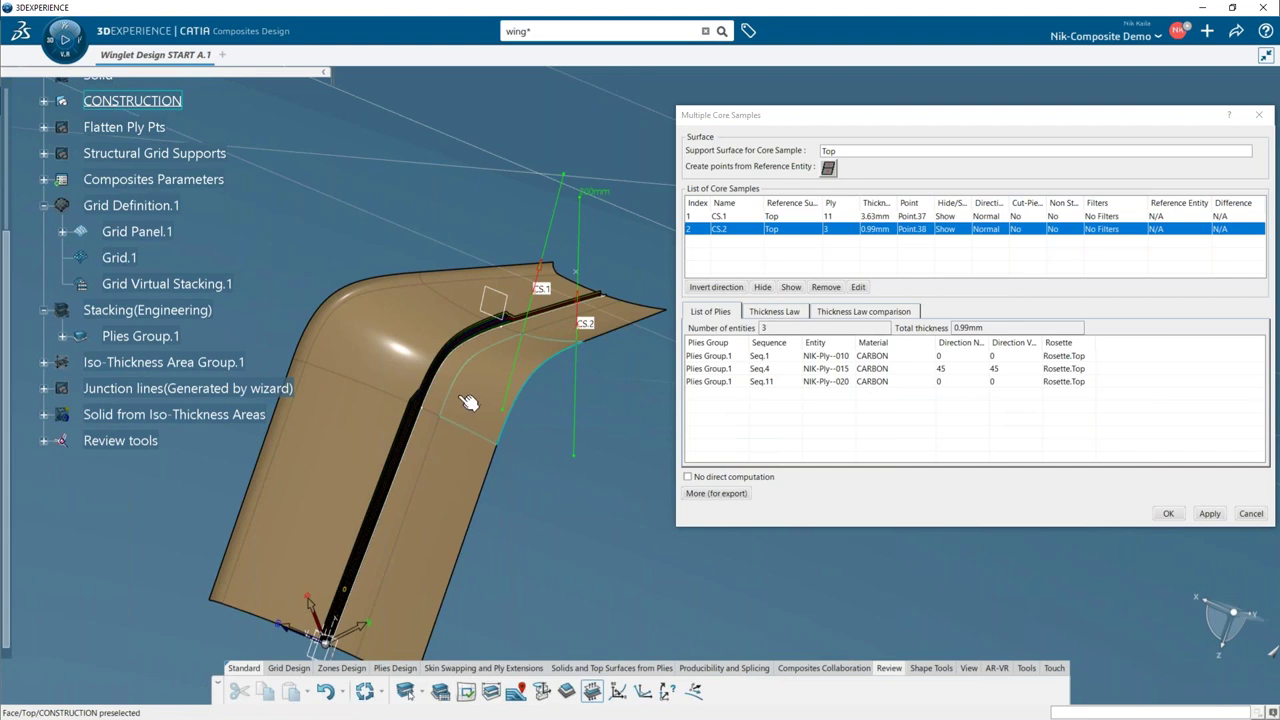
pyautogui.click(481, 357)
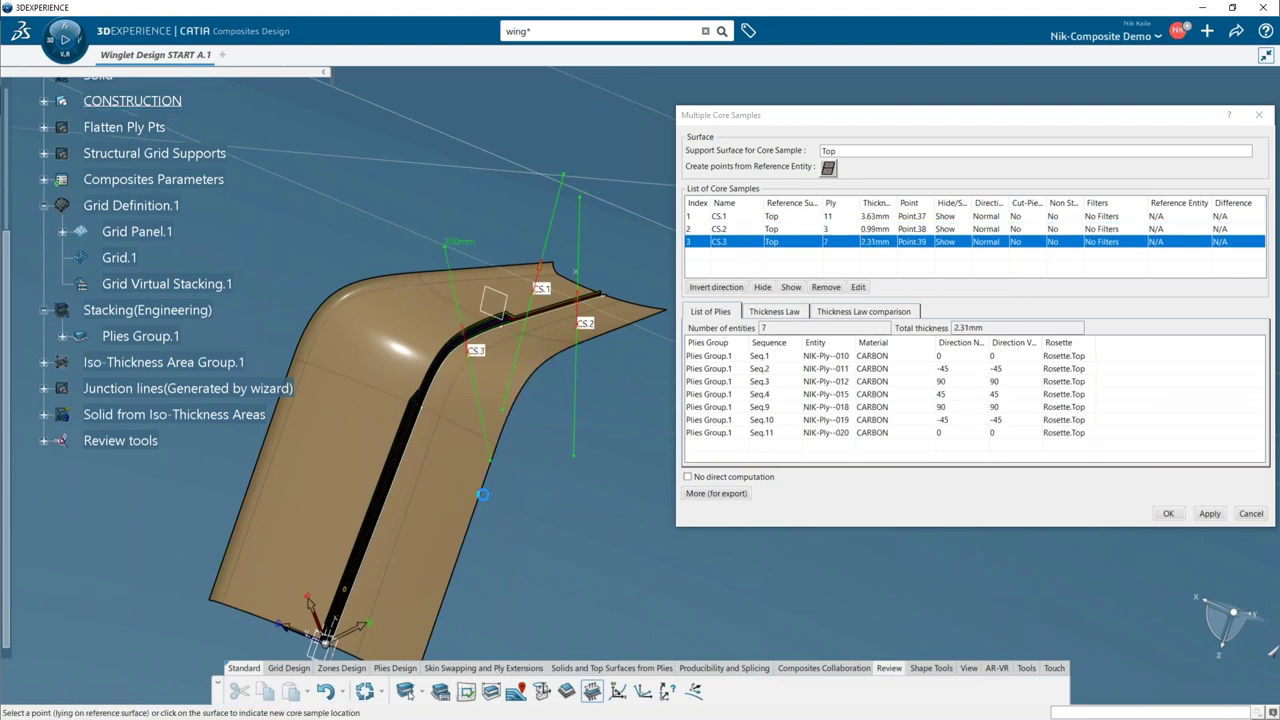
pyautogui.click(345, 515)
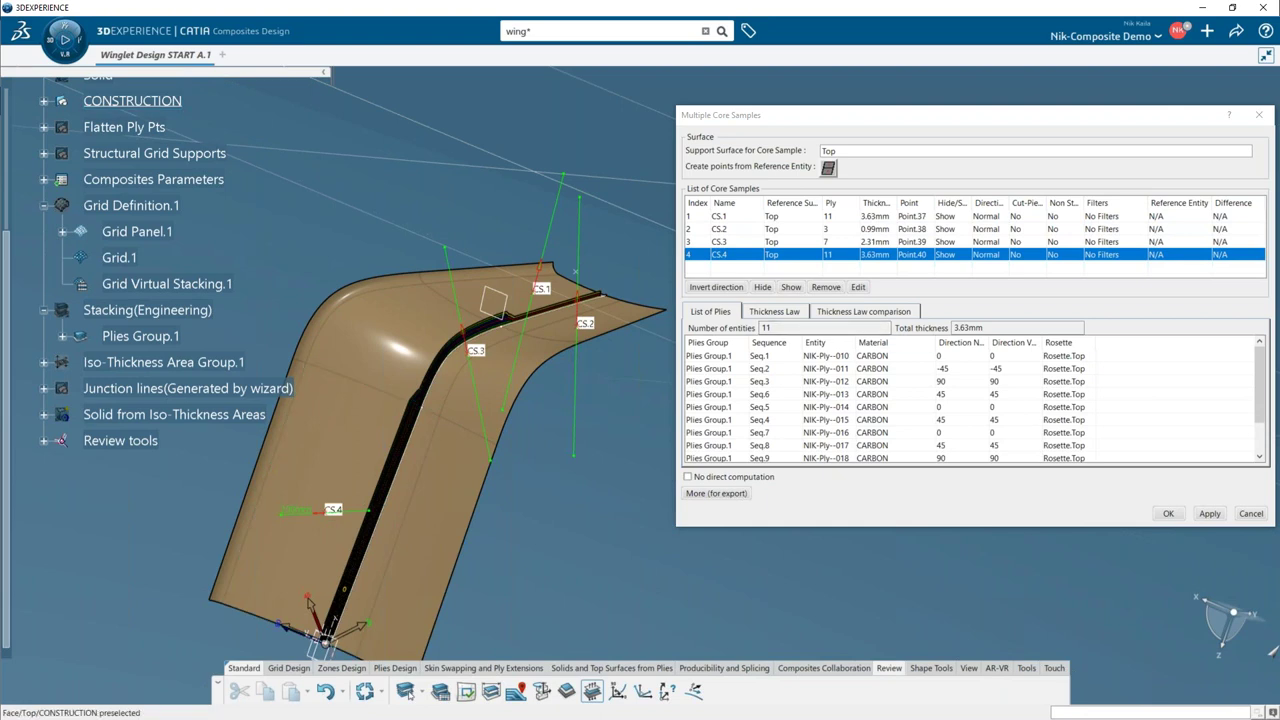
pyautogui.click(1168, 513)
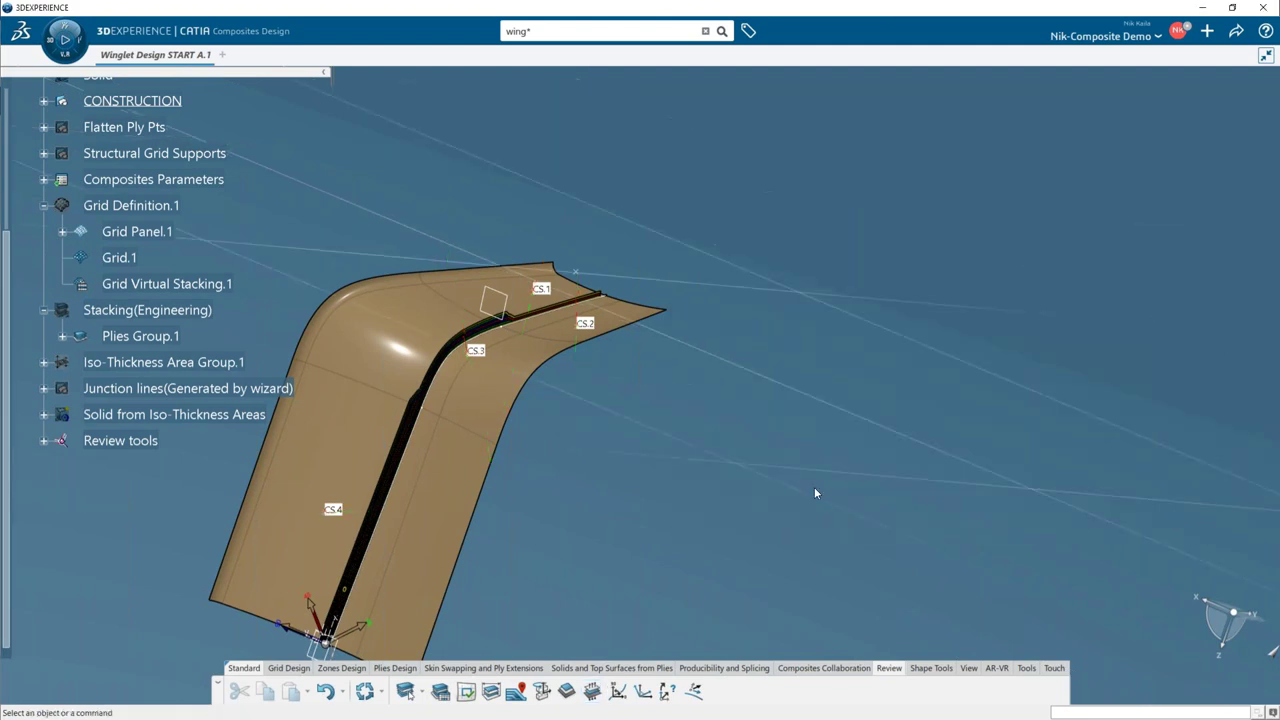
pyautogui.moveTo(655, 378); pyautogui.dragTo(966, 403, button='middle')
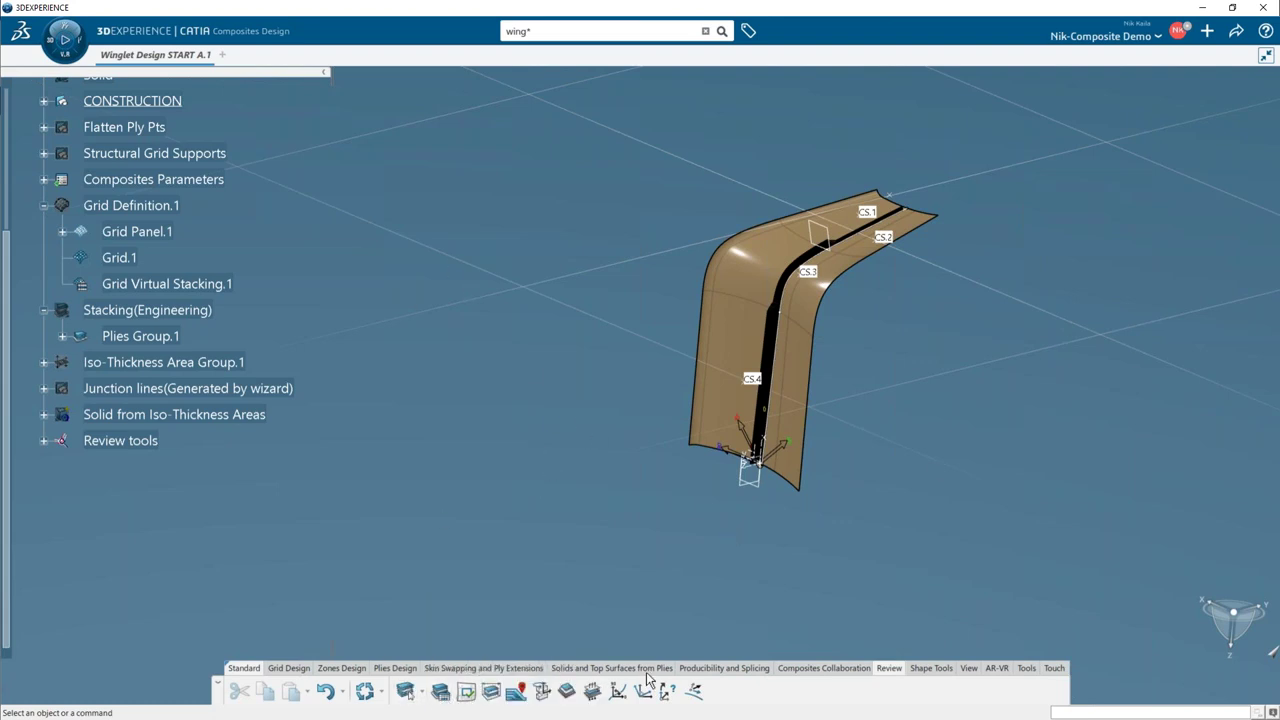
# - Switch to the Producibility and Splicing tools
pyautogui.click(729, 670)
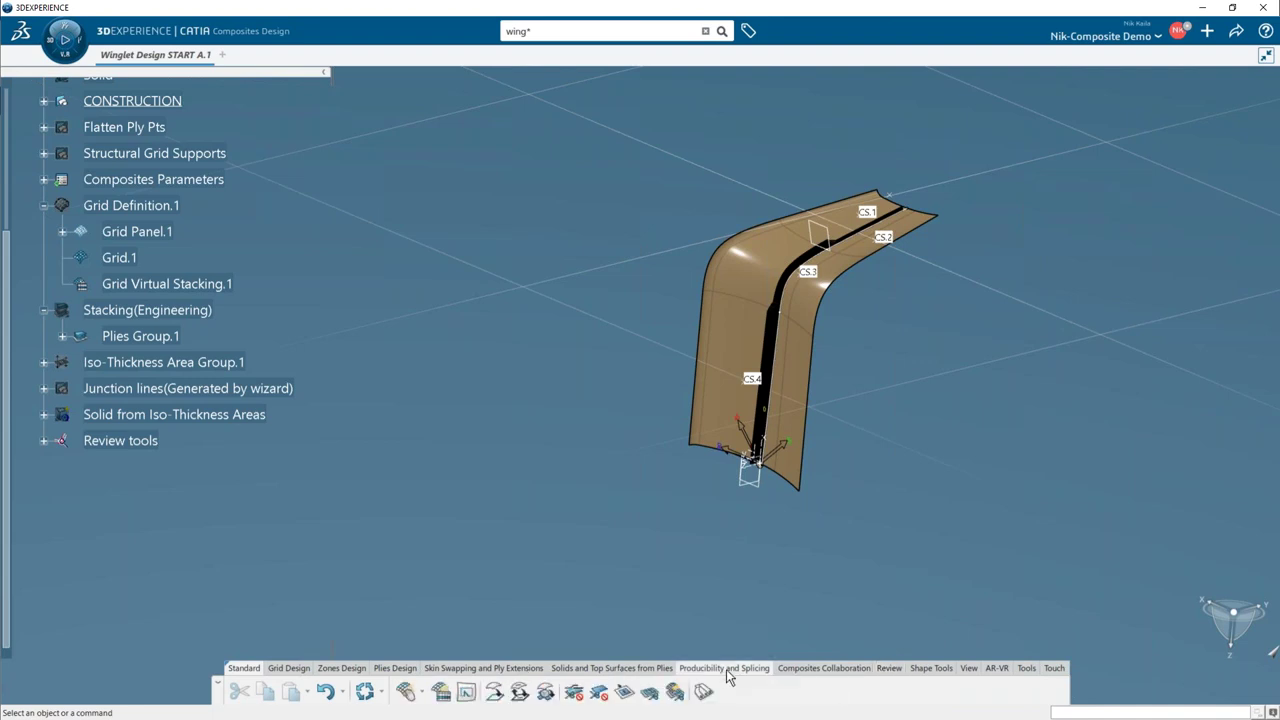
# - Open the producibility table and resize it beside the winglet to list all 11 plies
pyautogui.click(442, 692)
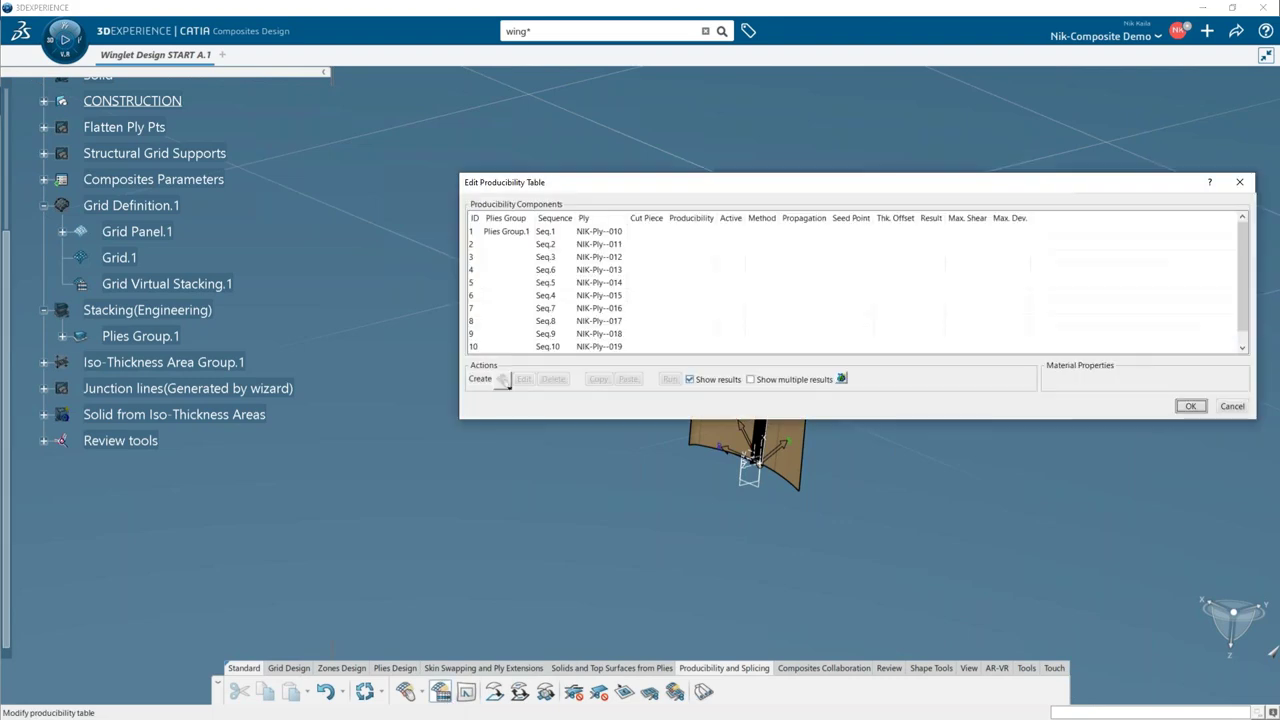
pyautogui.moveTo(712, 176); pyautogui.dragTo(644, 72)
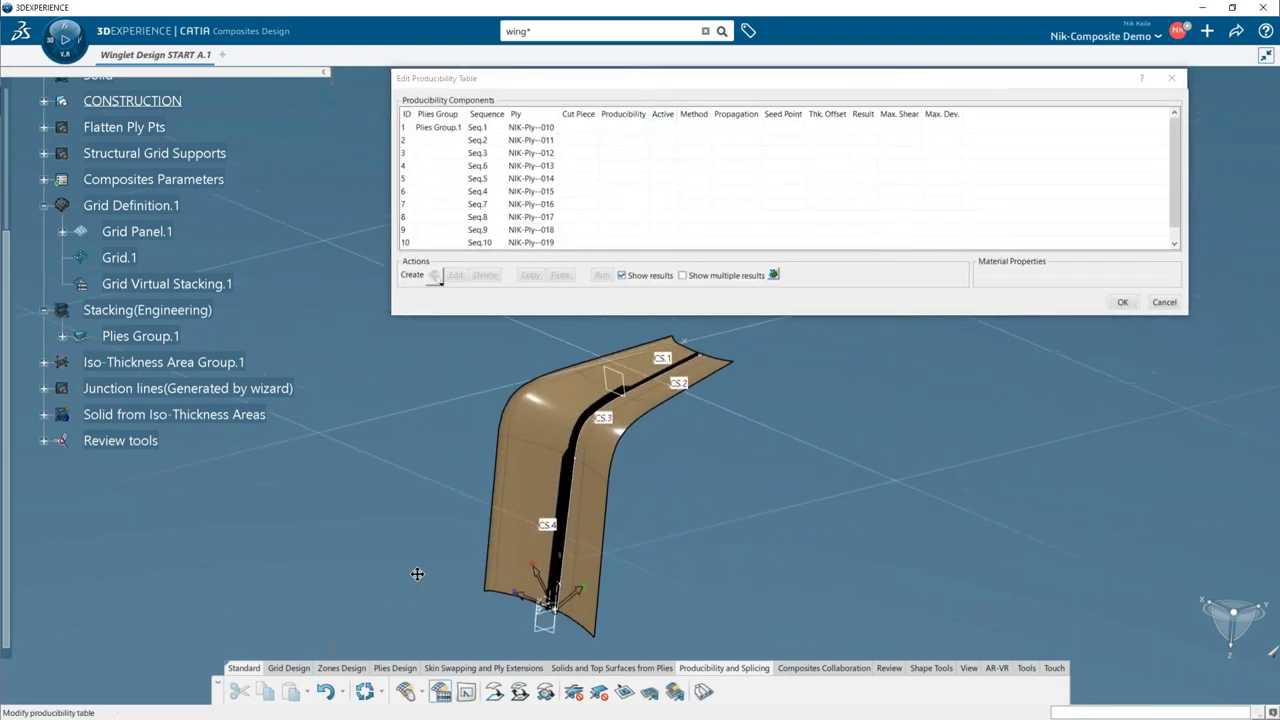
pyautogui.click(405, 305)
pyautogui.moveTo(393, 313); pyautogui.dragTo(603, 309)
pyautogui.moveTo(651, 484); pyautogui.dragTo(969, 337, button='middle')
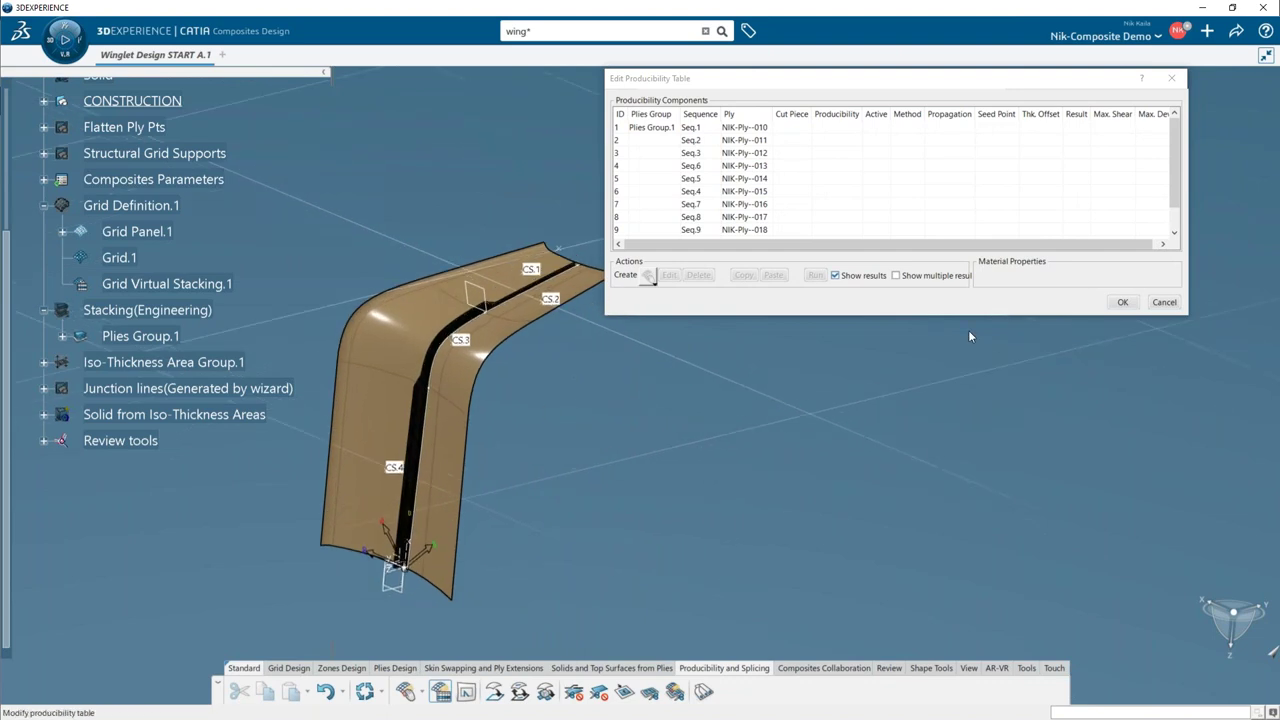
pyautogui.moveTo(969, 316); pyautogui.dragTo(969, 404)
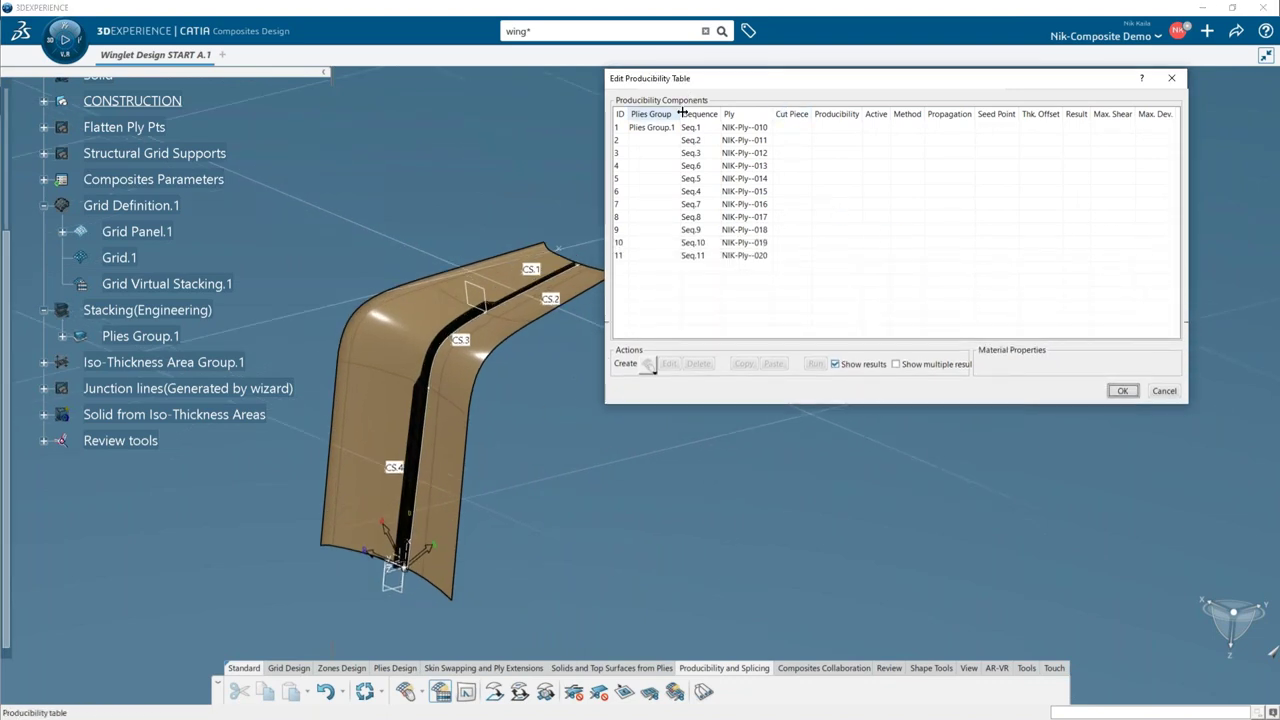
pyautogui.moveTo(680, 113); pyautogui.dragTo(713, 113)
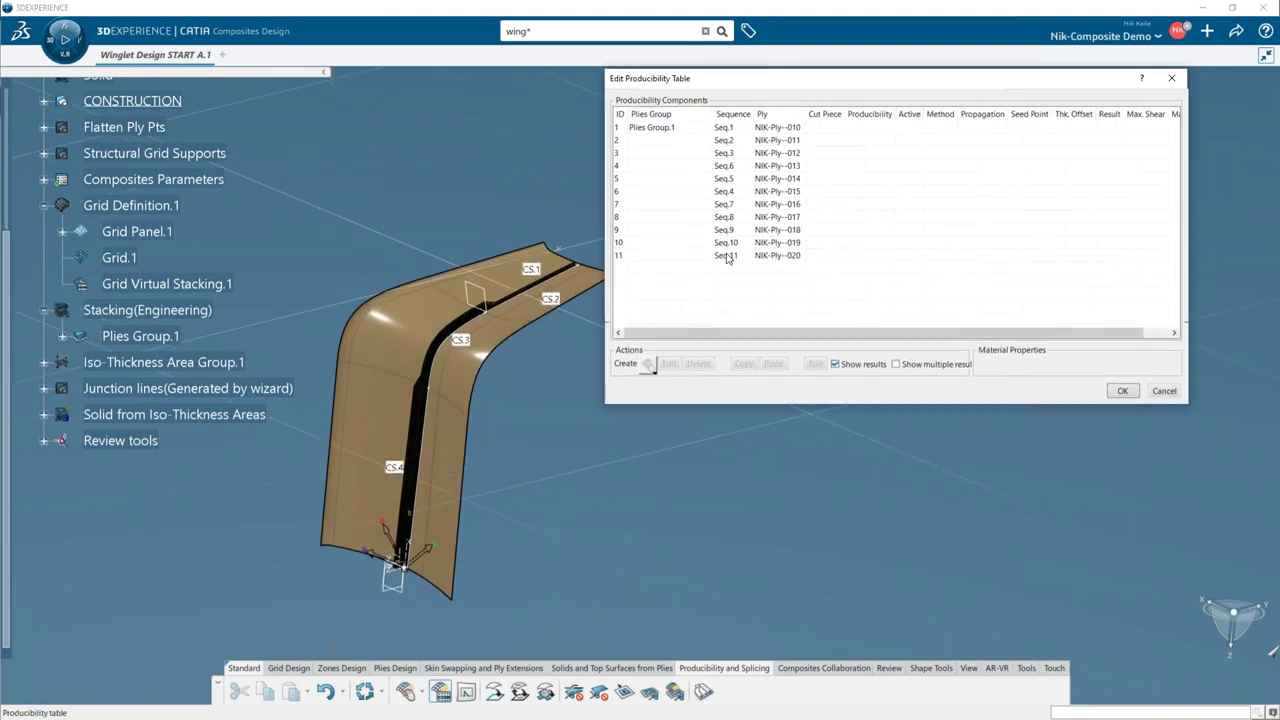
# - Create hand layup producibility for the first ply, Seq.1, and run its draping simulation
pyautogui.click(650, 128)
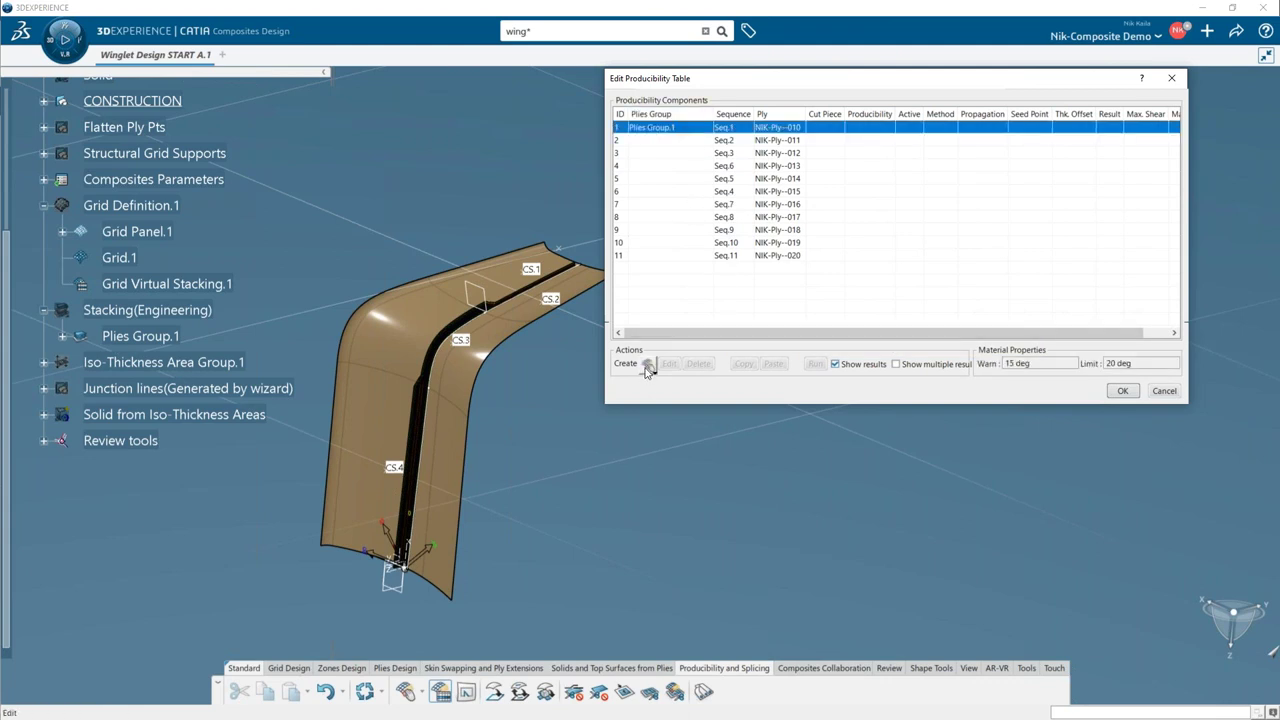
pyautogui.click(649, 366)
pyautogui.click(648, 365)
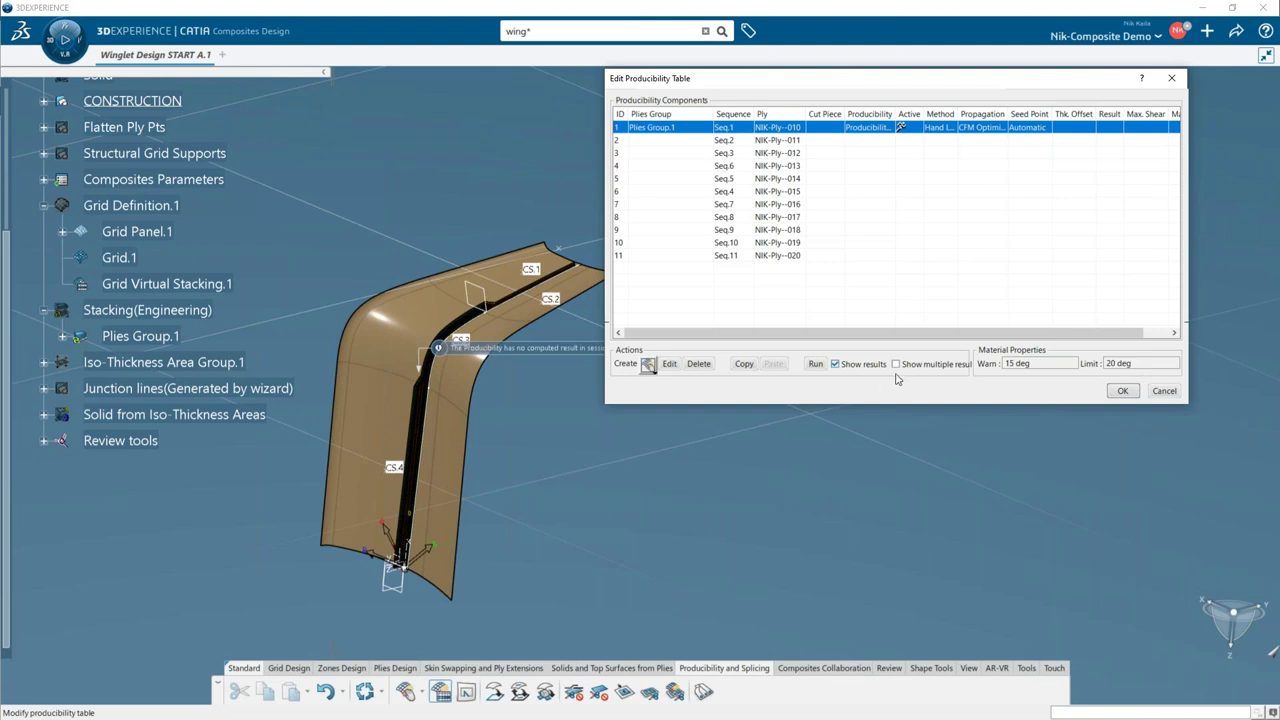
pyautogui.click(816, 364)
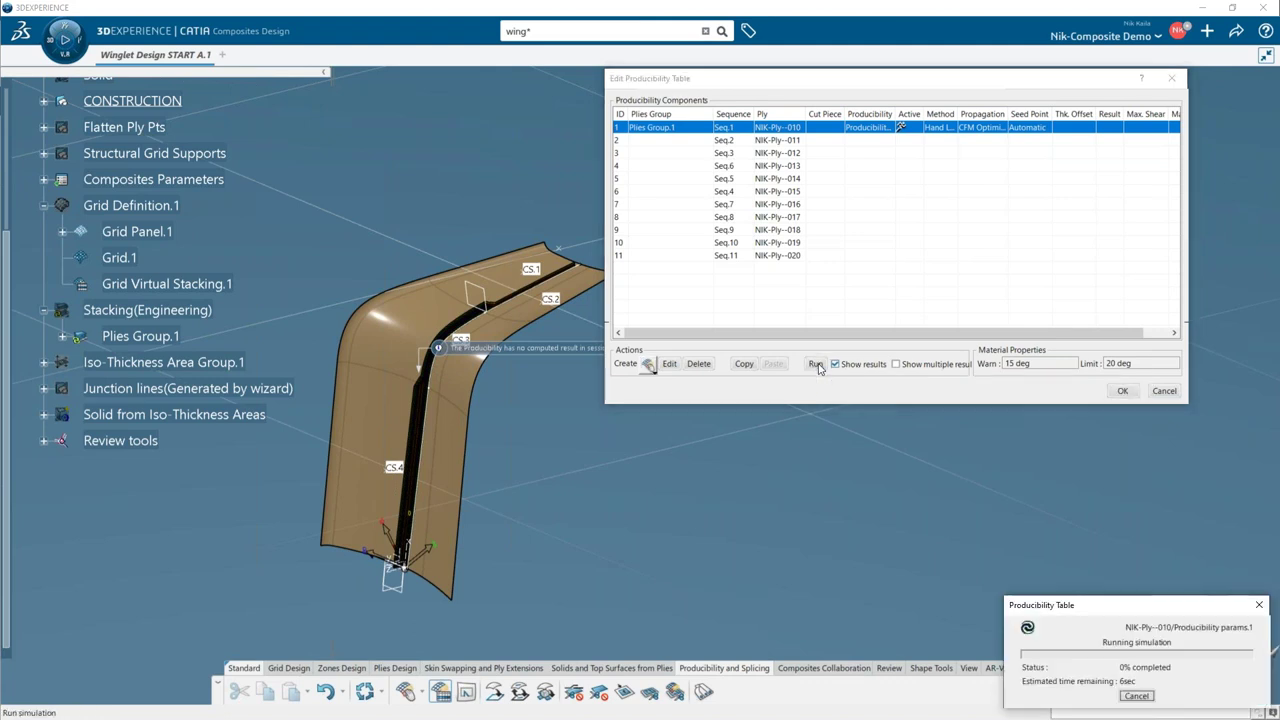
pyautogui.moveTo(598, 500); pyautogui.dragTo(660, 501, button='middle')
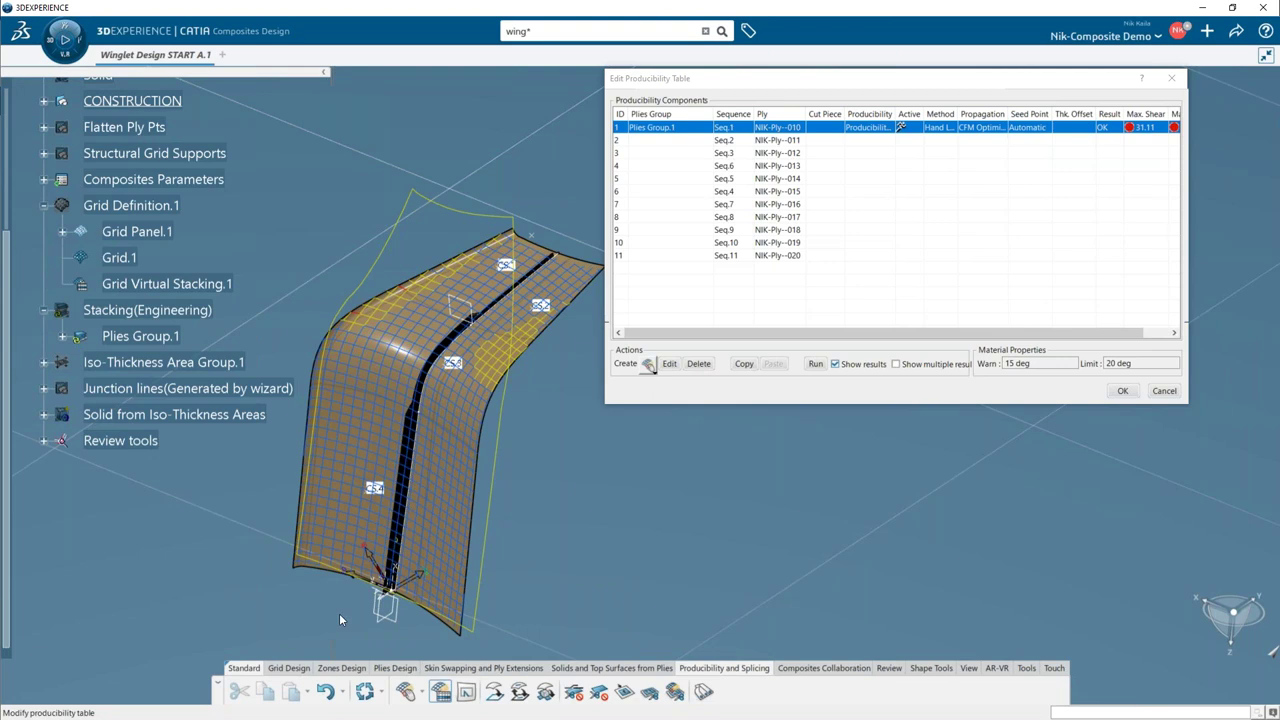
# - Optimize the first ply's draping seed point and relocate it on the part
pyautogui.click(672, 364)
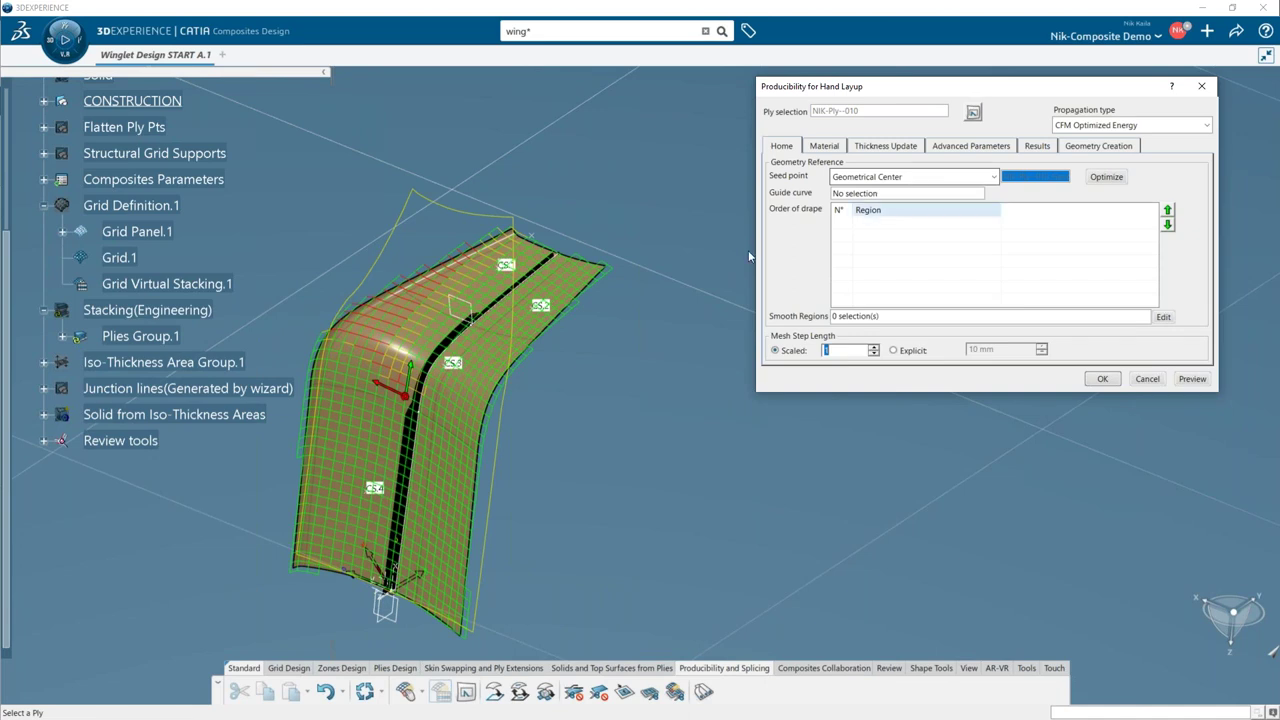
pyautogui.click(1105, 176)
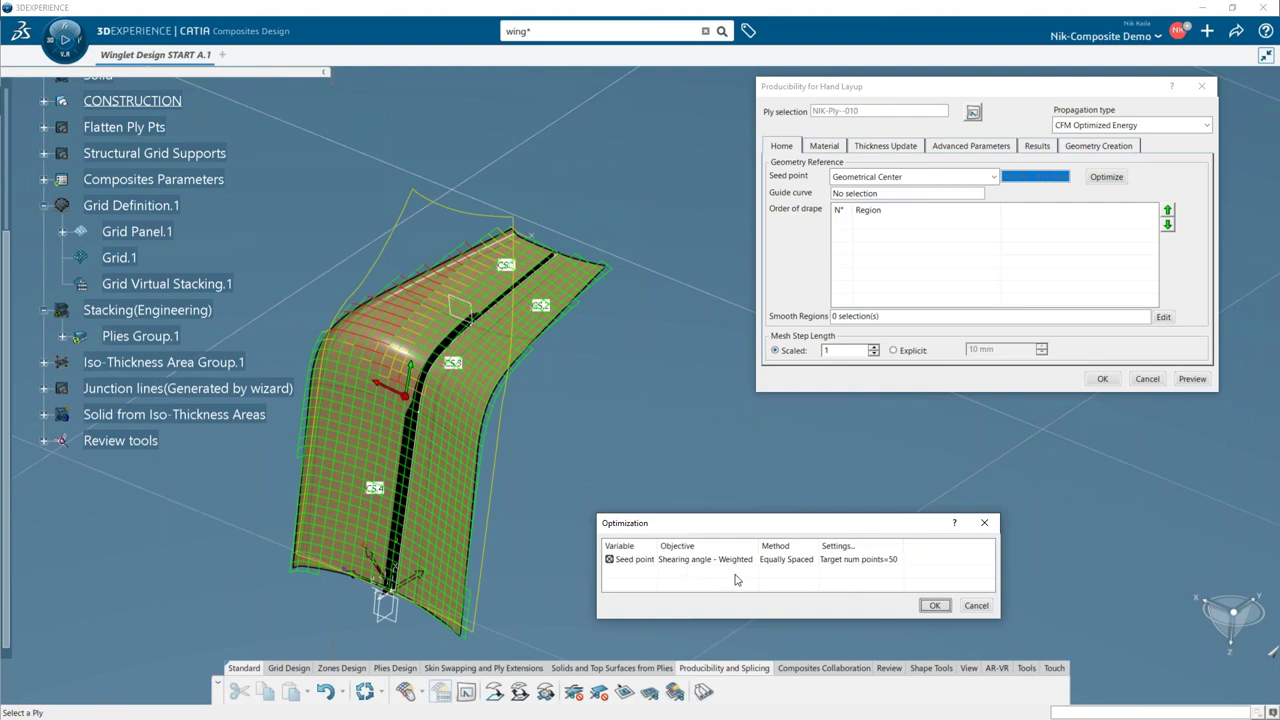
pyautogui.click(863, 563)
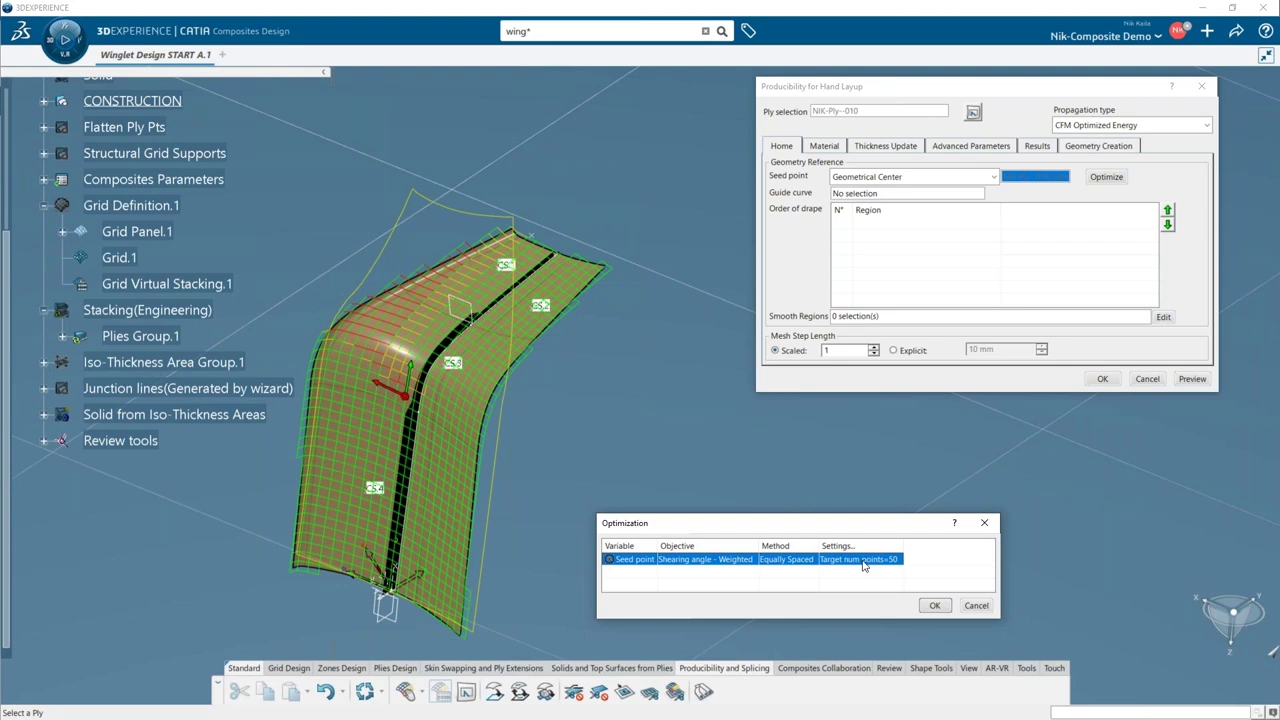
pyautogui.click(935, 607)
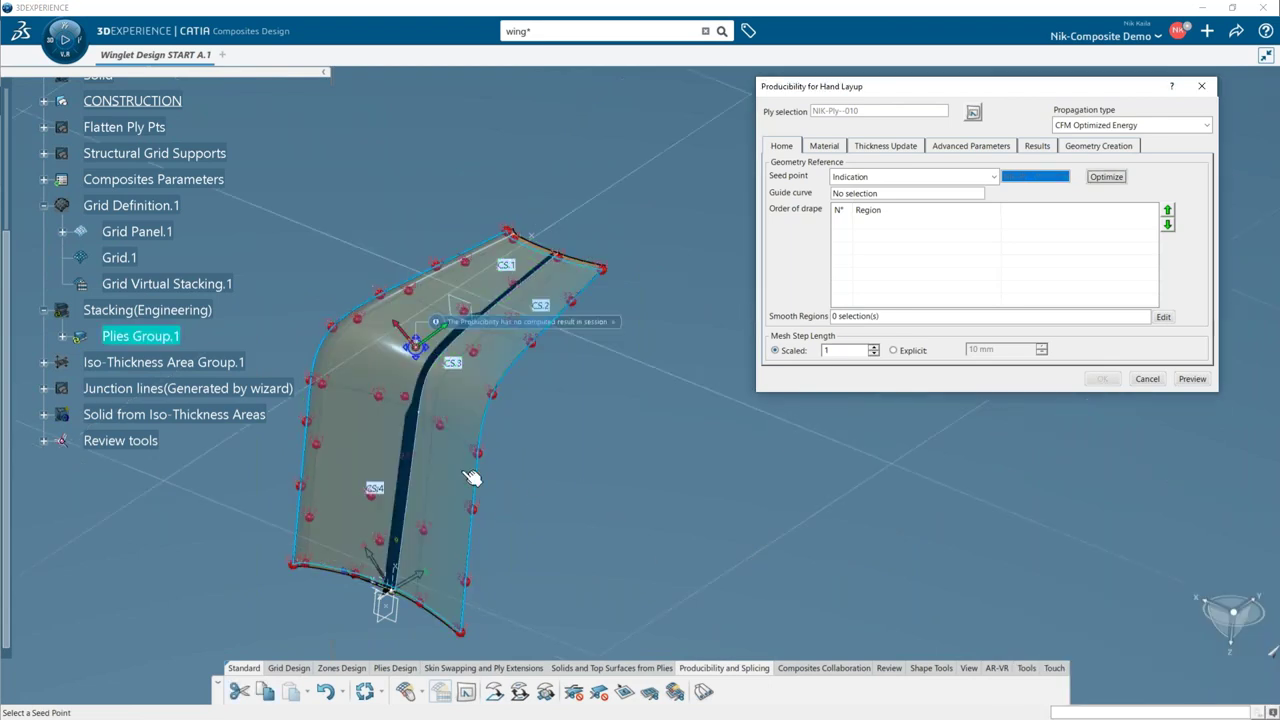
pyautogui.moveTo(590, 520); pyautogui.dragTo(570, 541, button='middle')
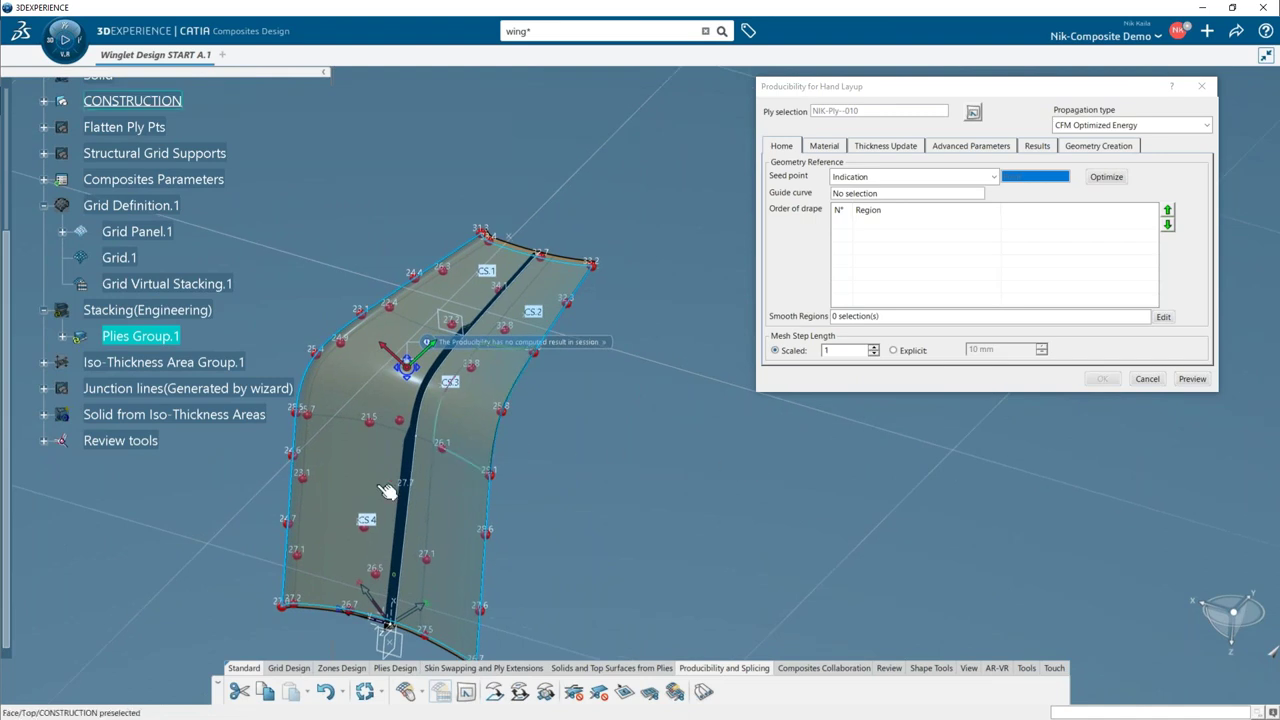
pyautogui.click(371, 421)
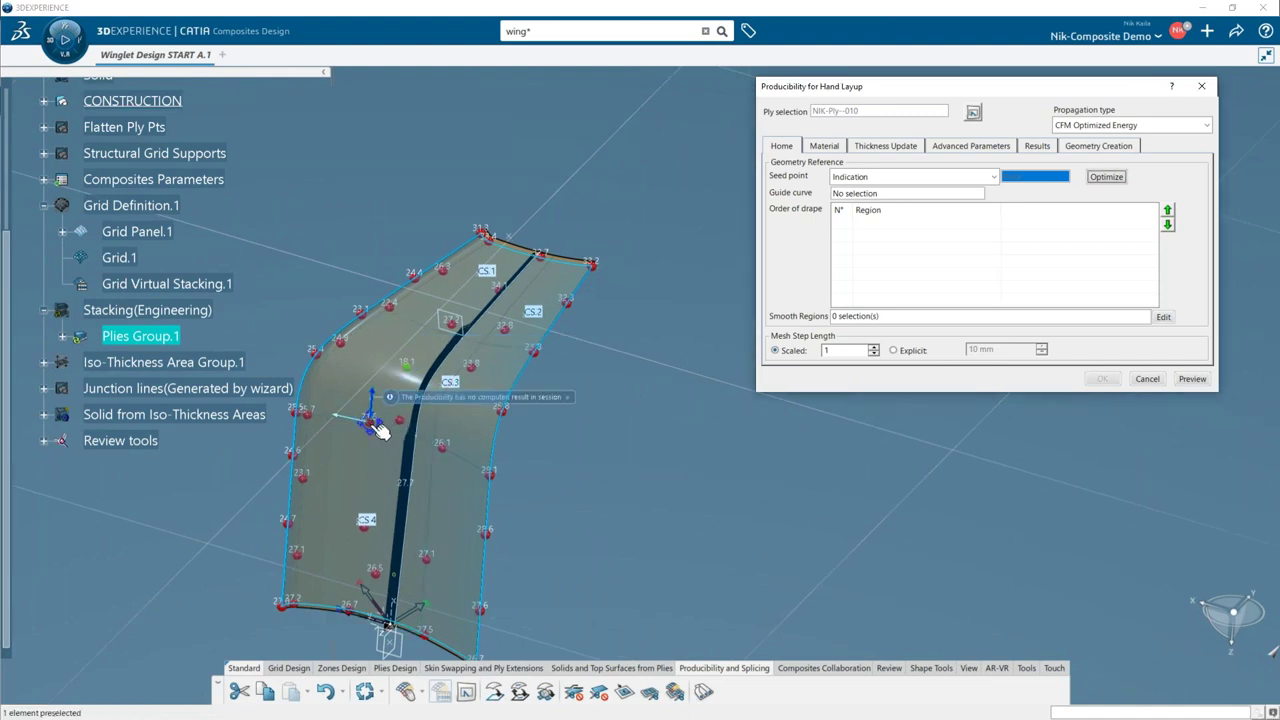
pyautogui.click(1037, 147)
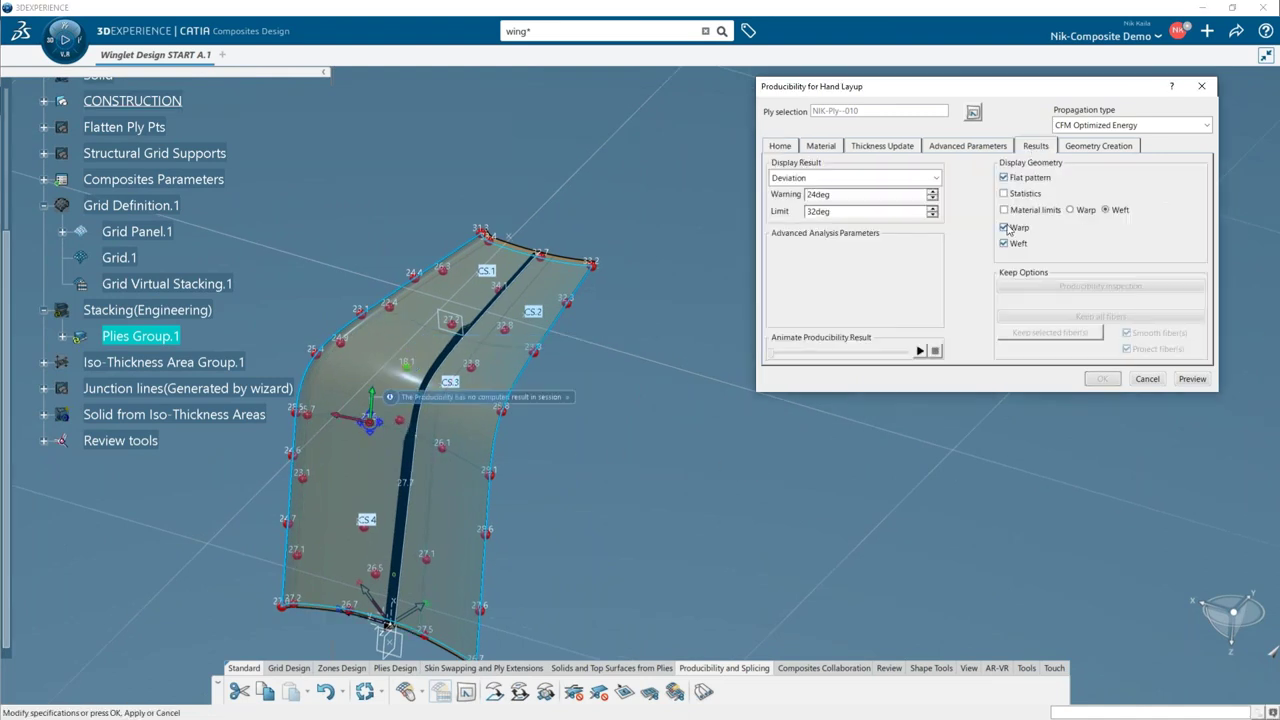
# - Display the Shearing angle result with a 25deg limit and review the producibility statistics
pyautogui.click(898, 187)
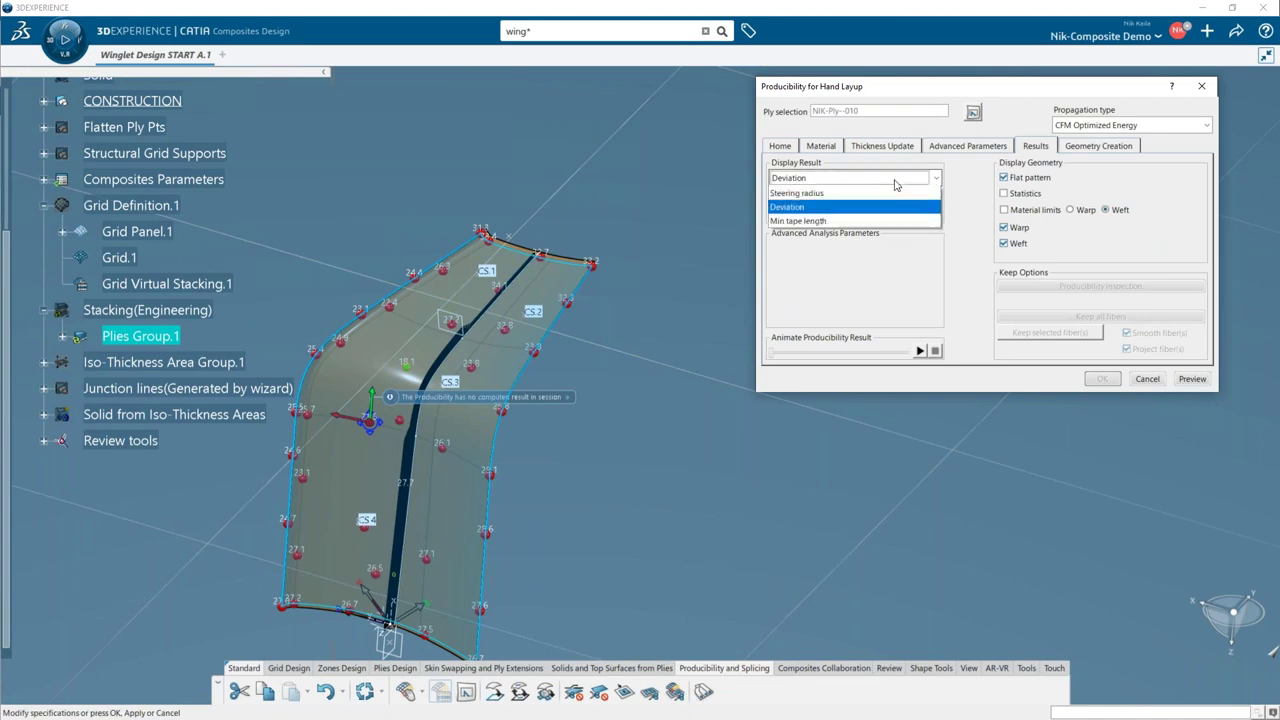
pyautogui.click(841, 200)
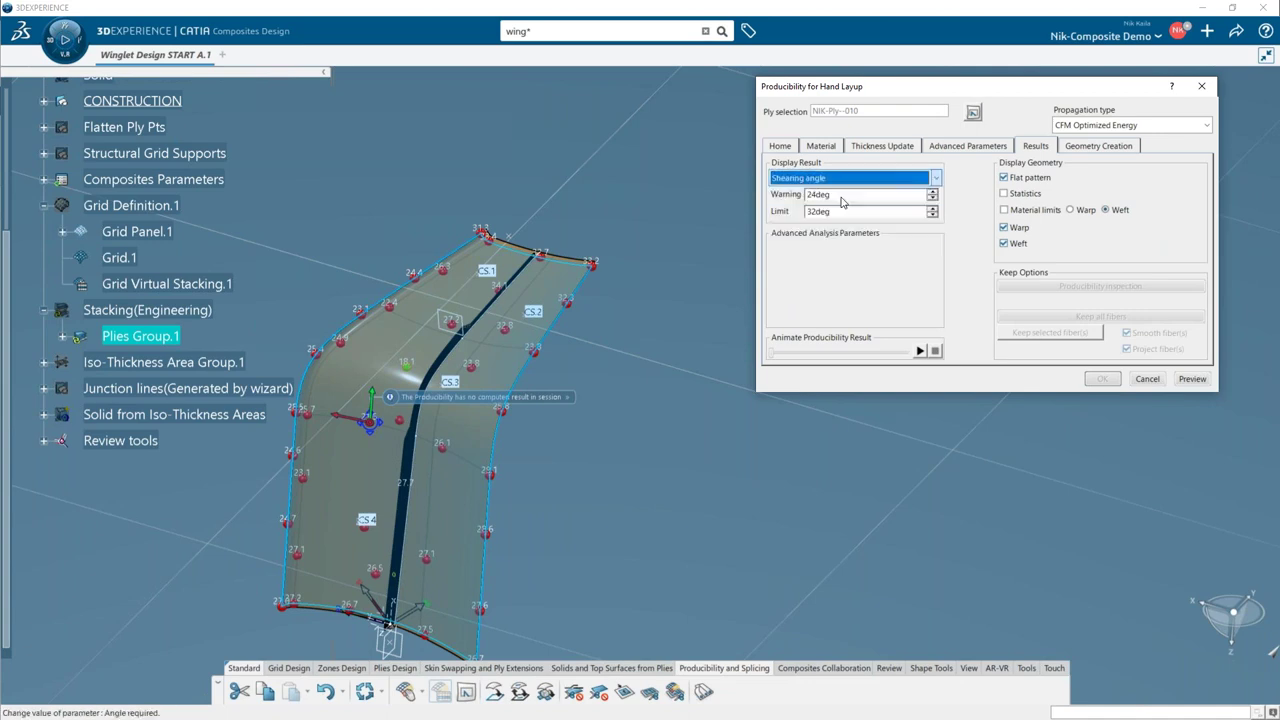
pyautogui.click(1192, 379)
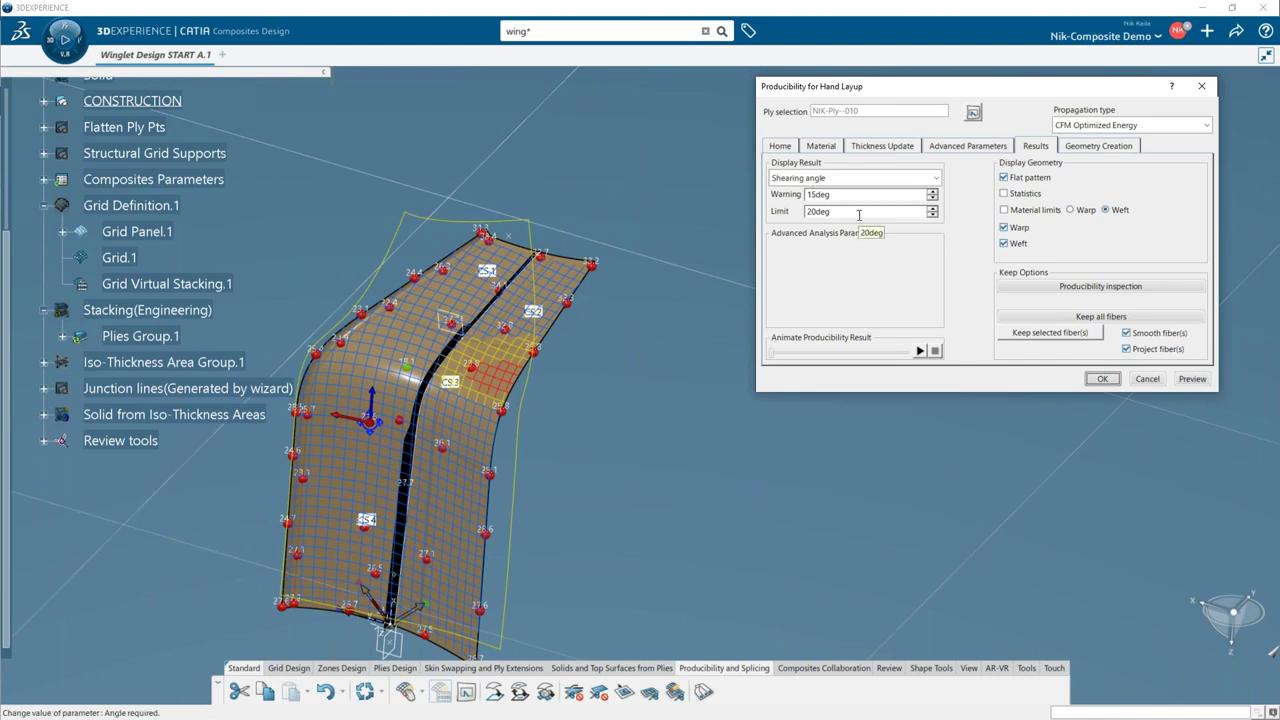
pyautogui.moveTo(859, 213); pyautogui.dragTo(649, 210)
pyautogui.write('25')
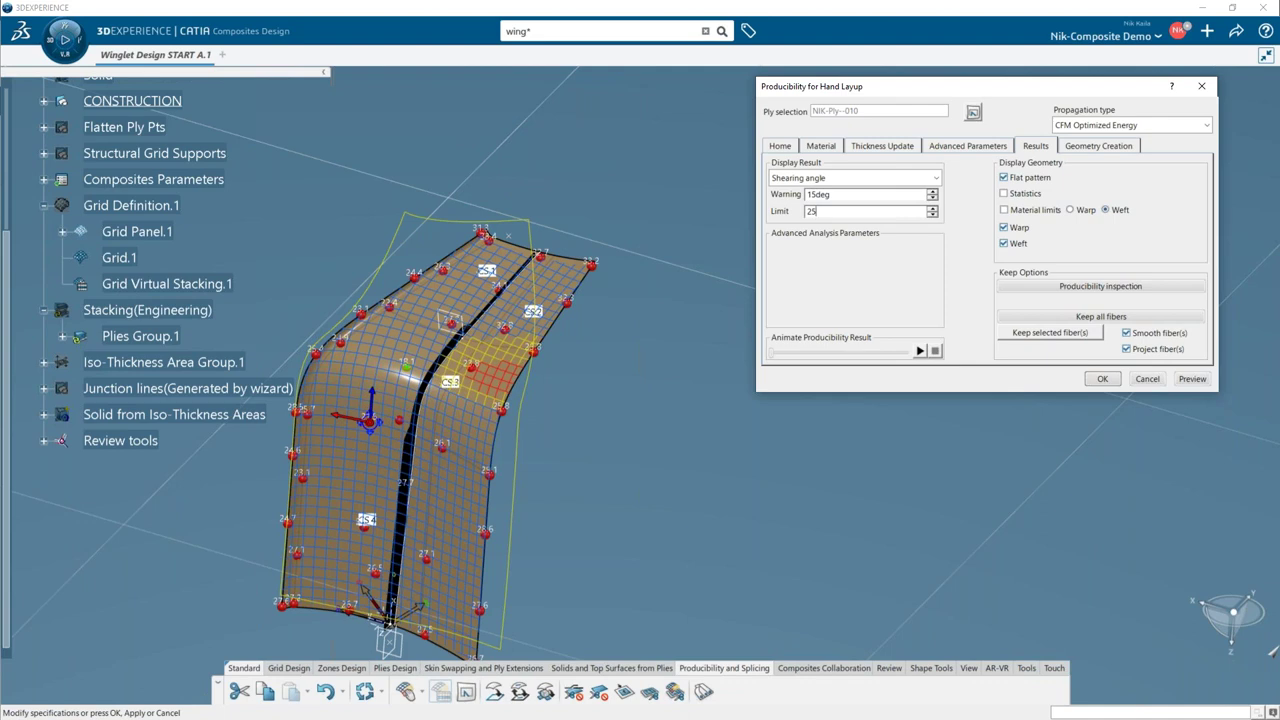
pyautogui.click(723, 449)
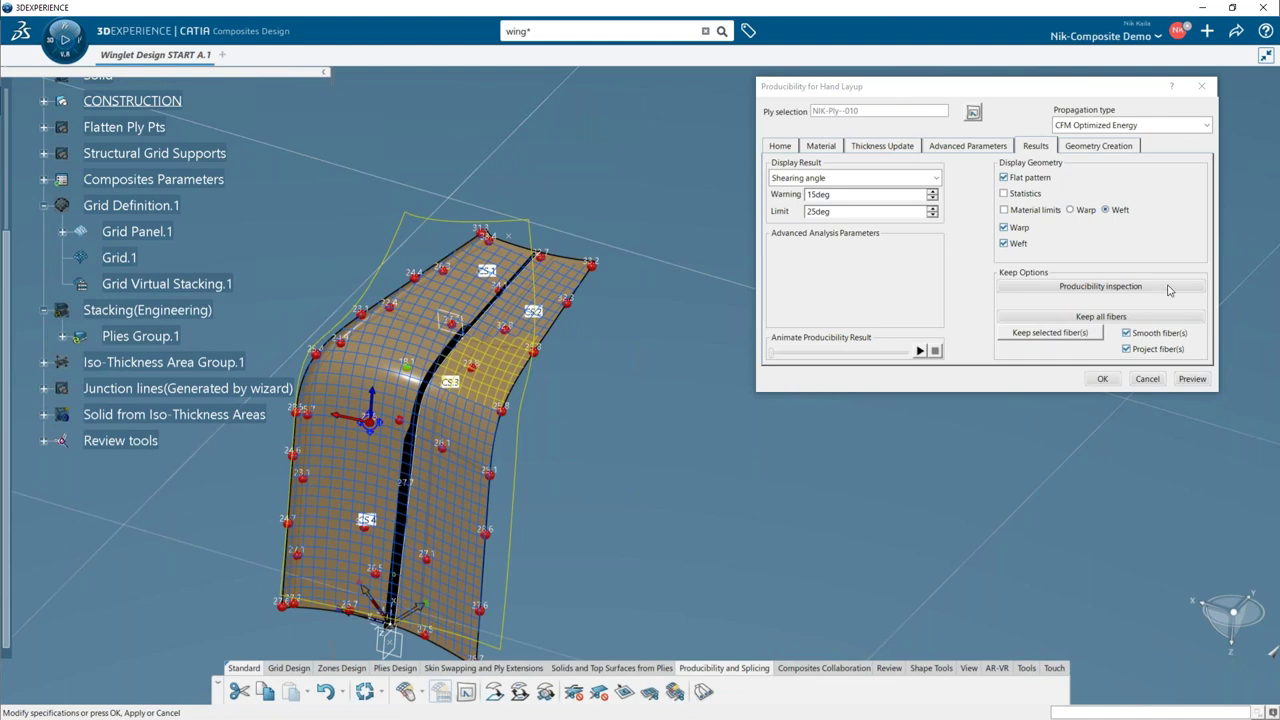
pyautogui.click(1004, 194)
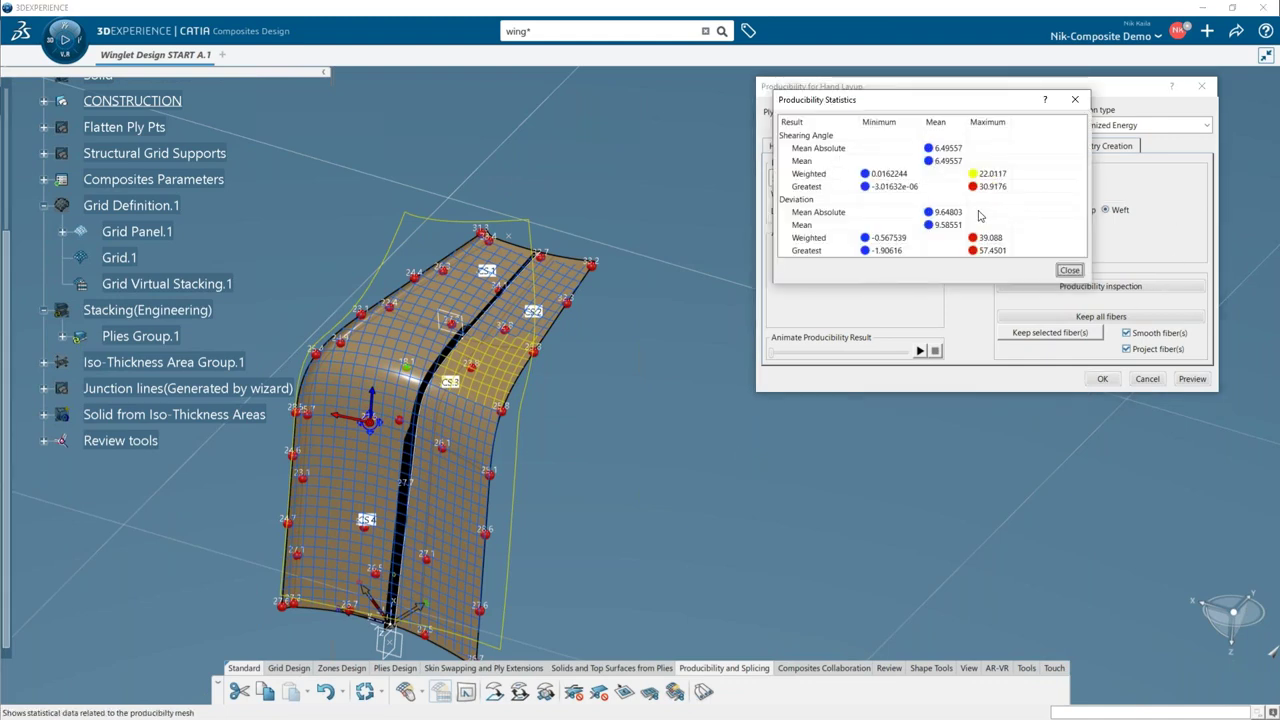
pyautogui.click(1069, 270)
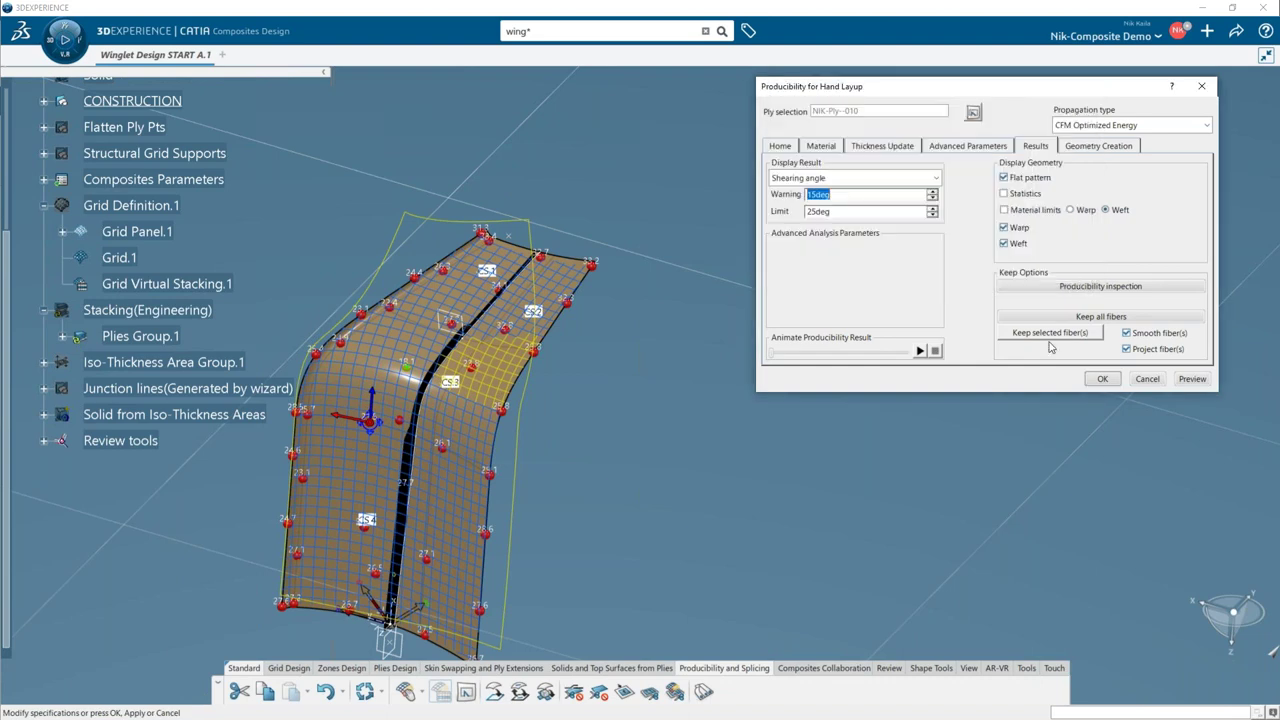
# - Set the scaled mesh step to .5, preview the drape and animate it
pyautogui.click(785, 147)
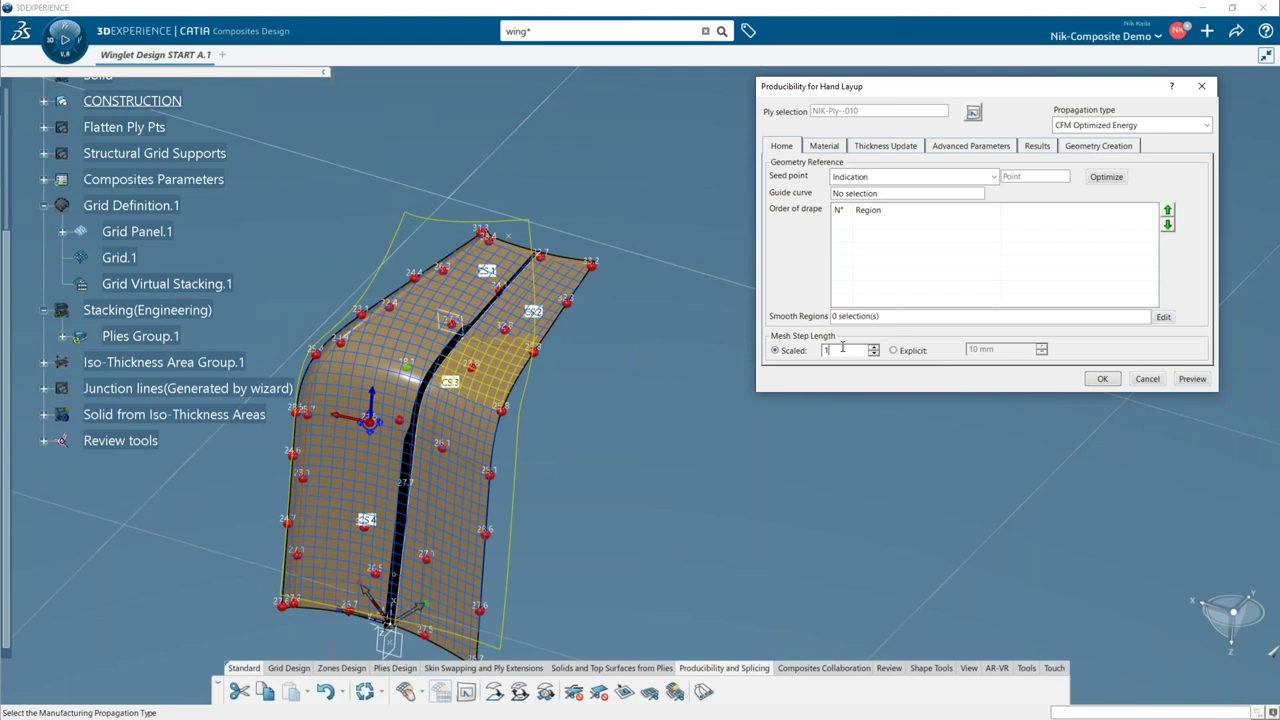
pyautogui.write('.5')
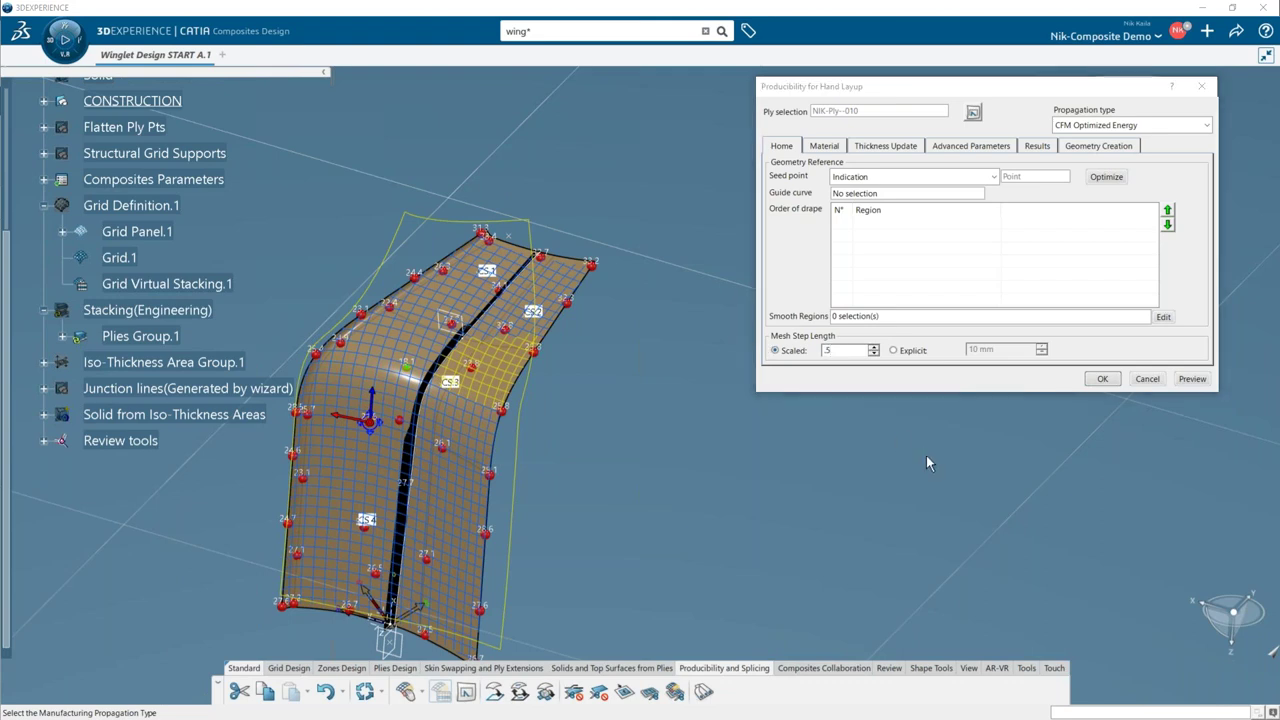
pyautogui.click(1190, 380)
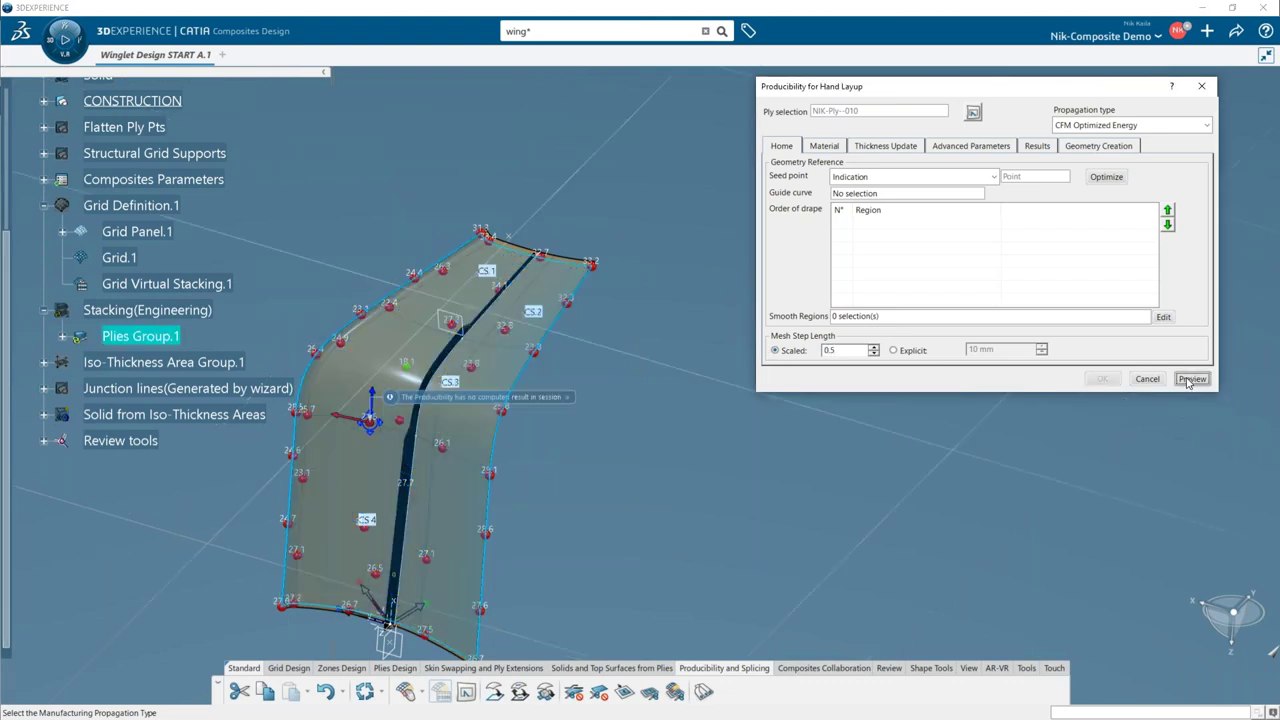
pyautogui.click(1040, 147)
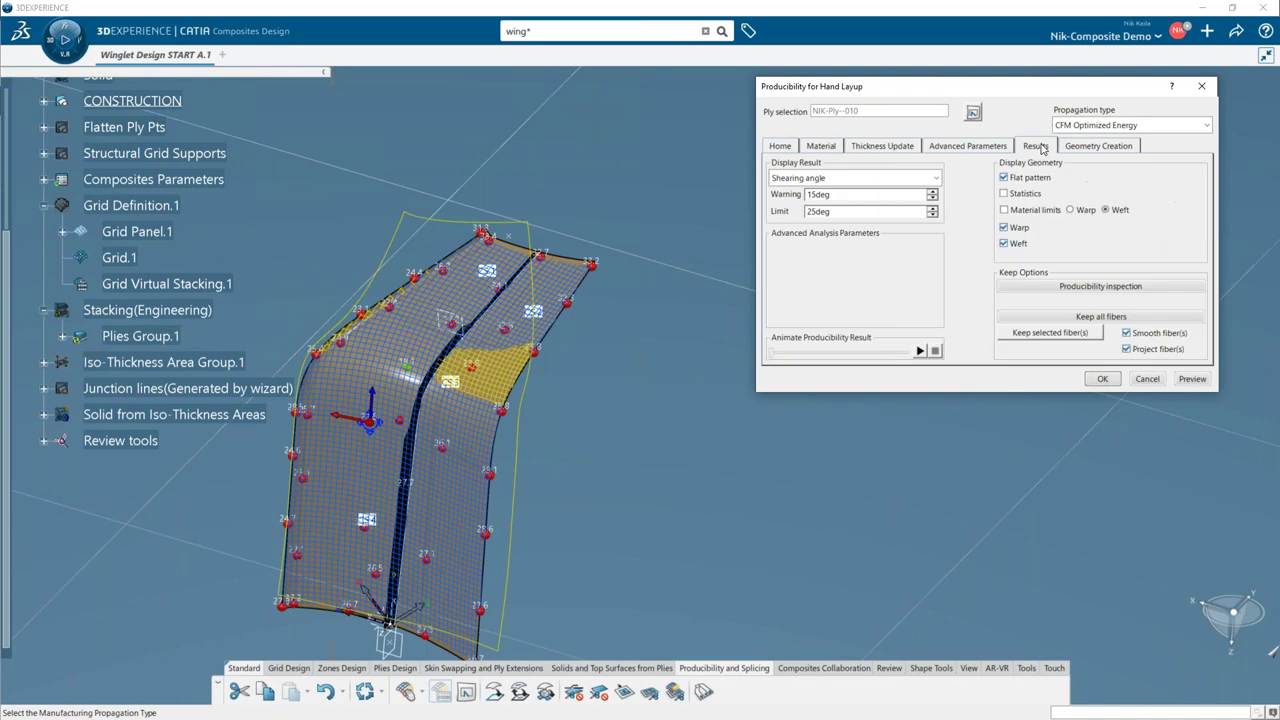
pyautogui.click(920, 351)
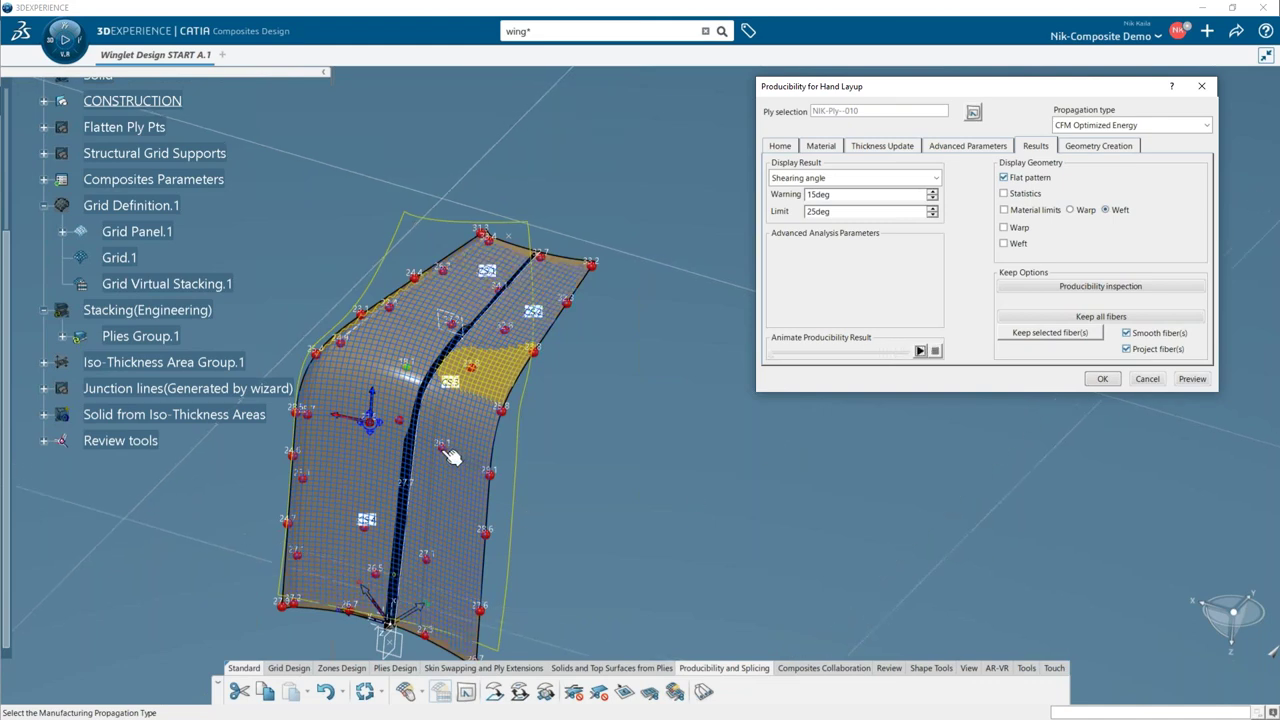
# - Pick a new draping seed point on the ply surface, preview and animate the drape
pyautogui.click(786, 151)
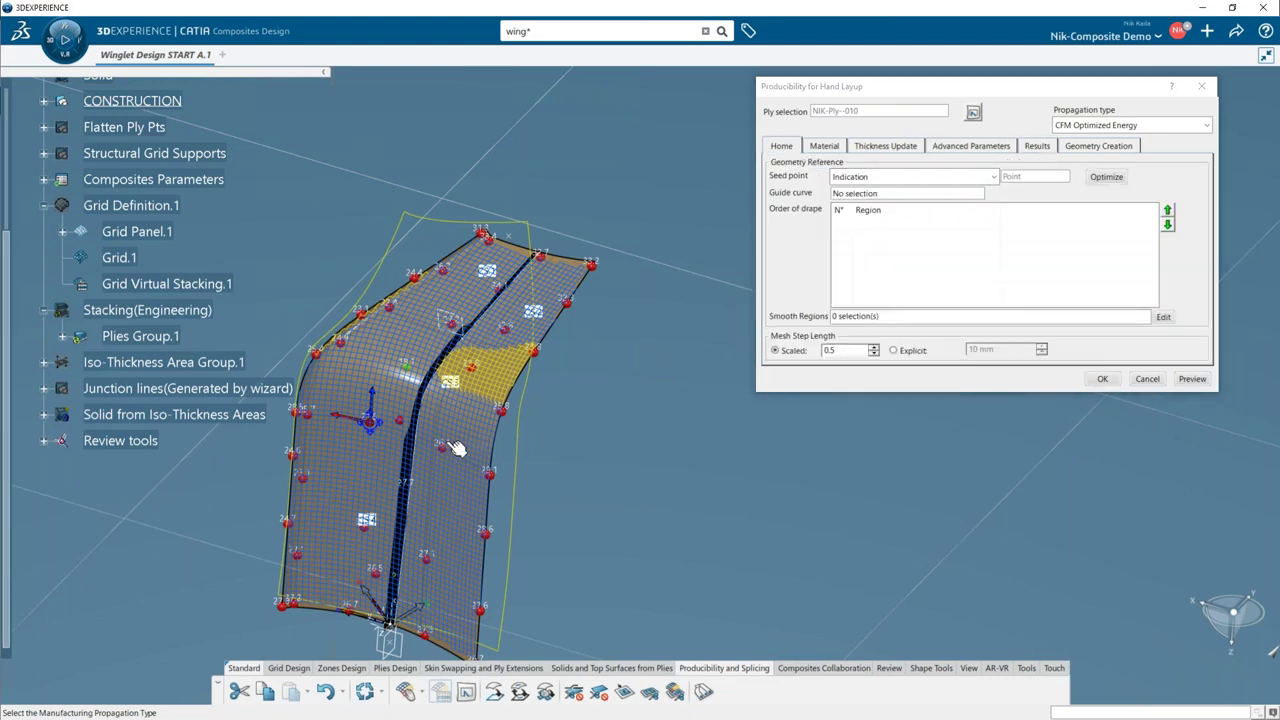
pyautogui.click(877, 177)
pyautogui.click(867, 210)
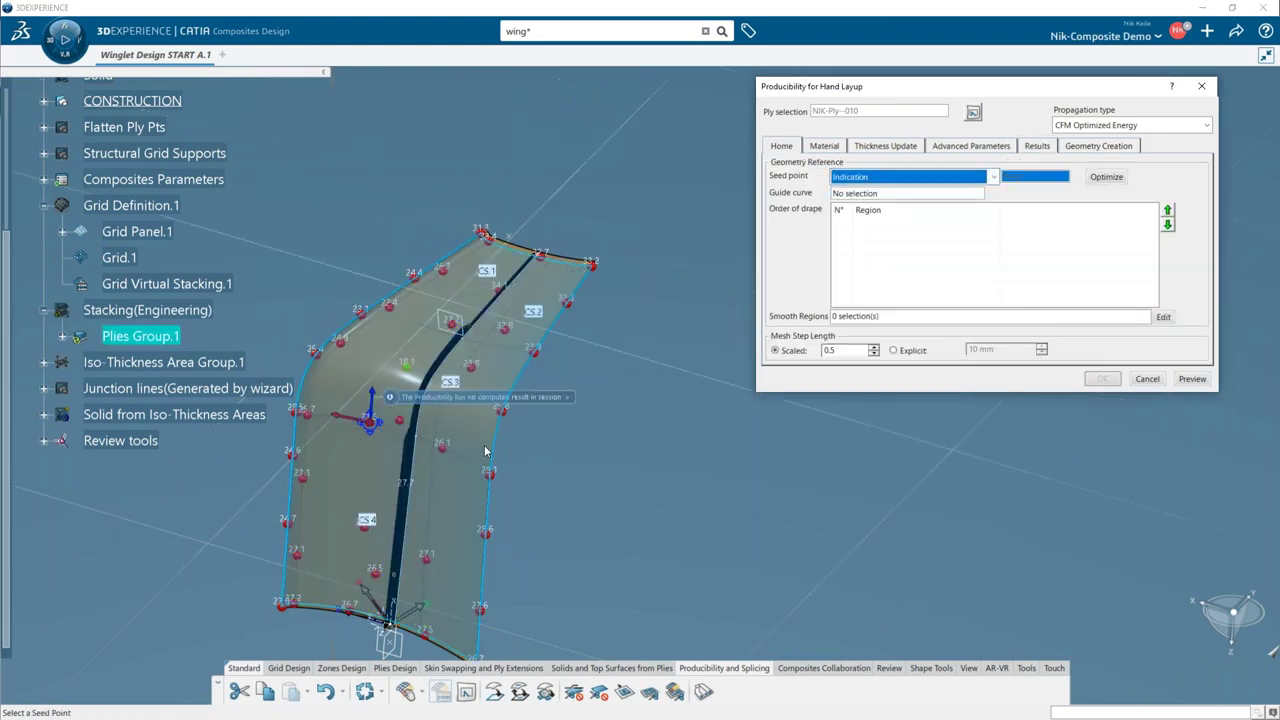
pyautogui.click(443, 447)
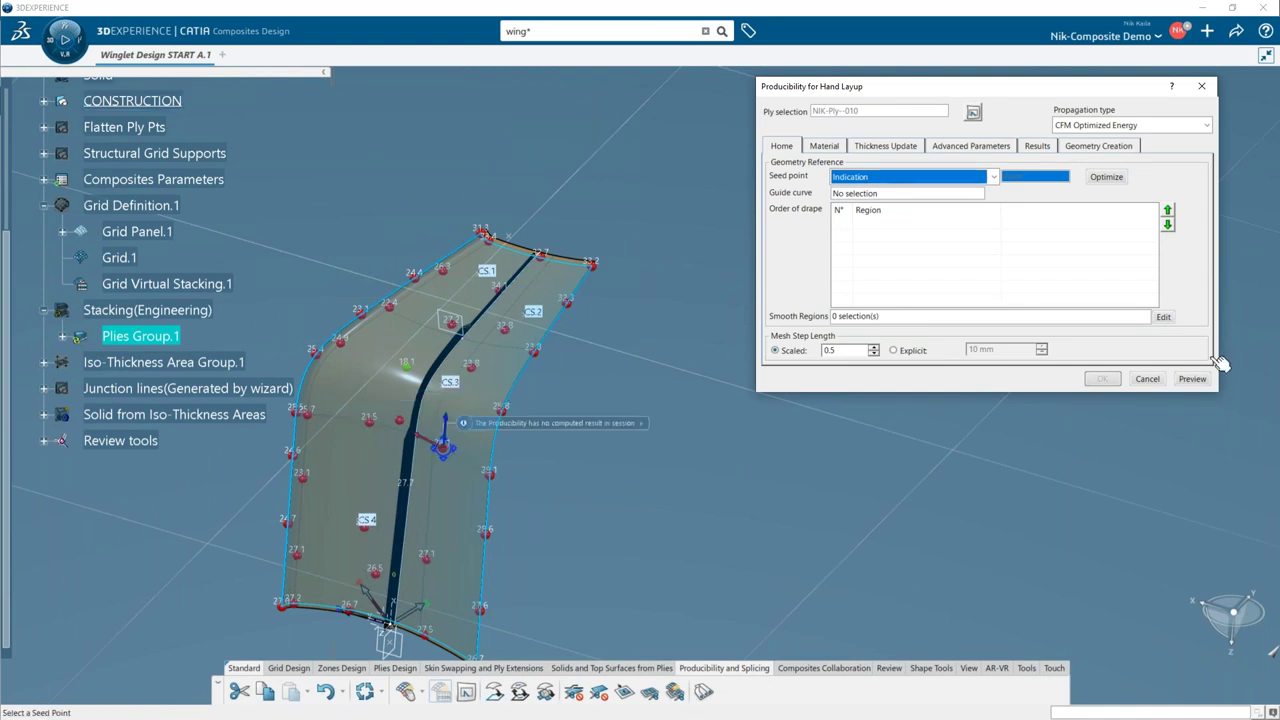
pyautogui.click(1191, 379)
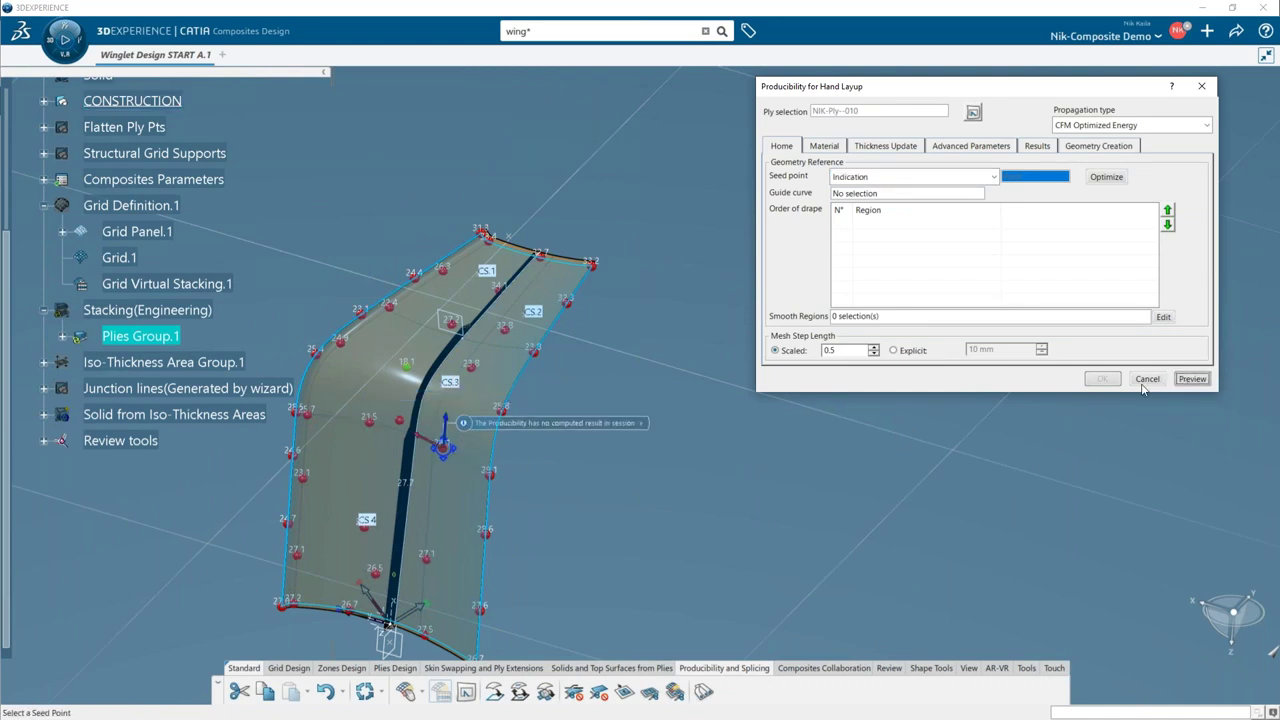
pyautogui.click(1052, 148)
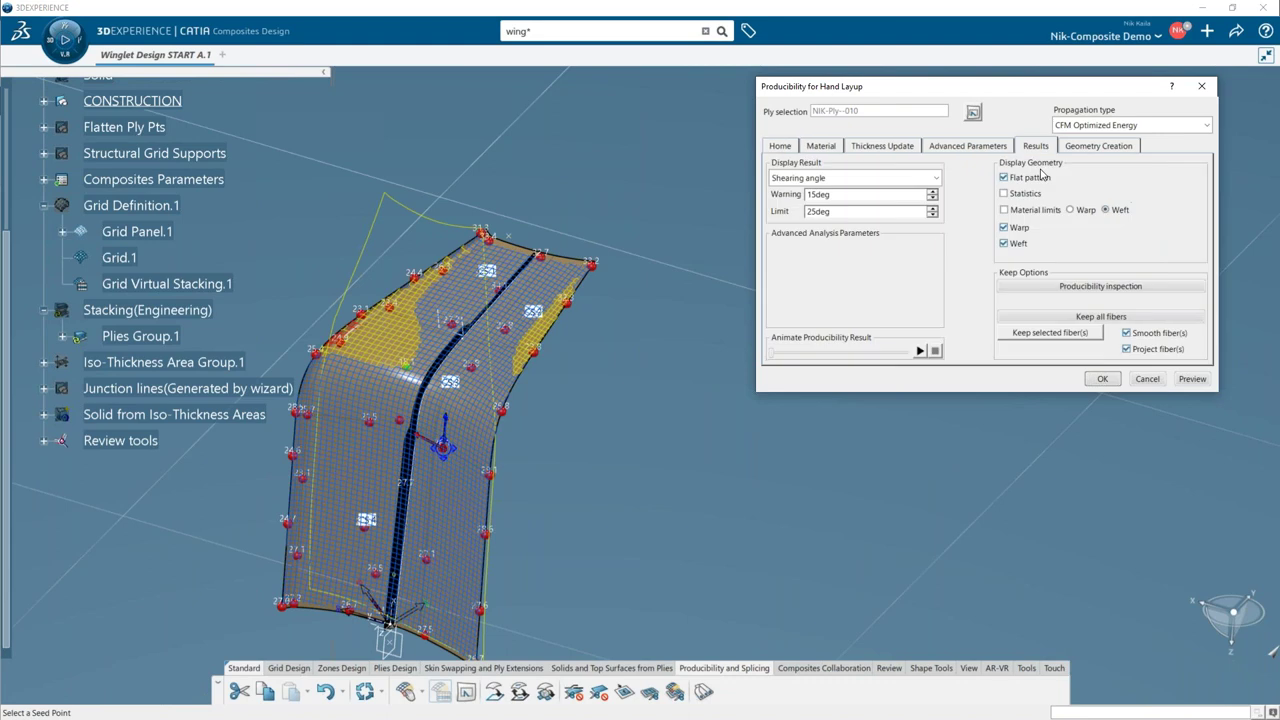
pyautogui.click(920, 351)
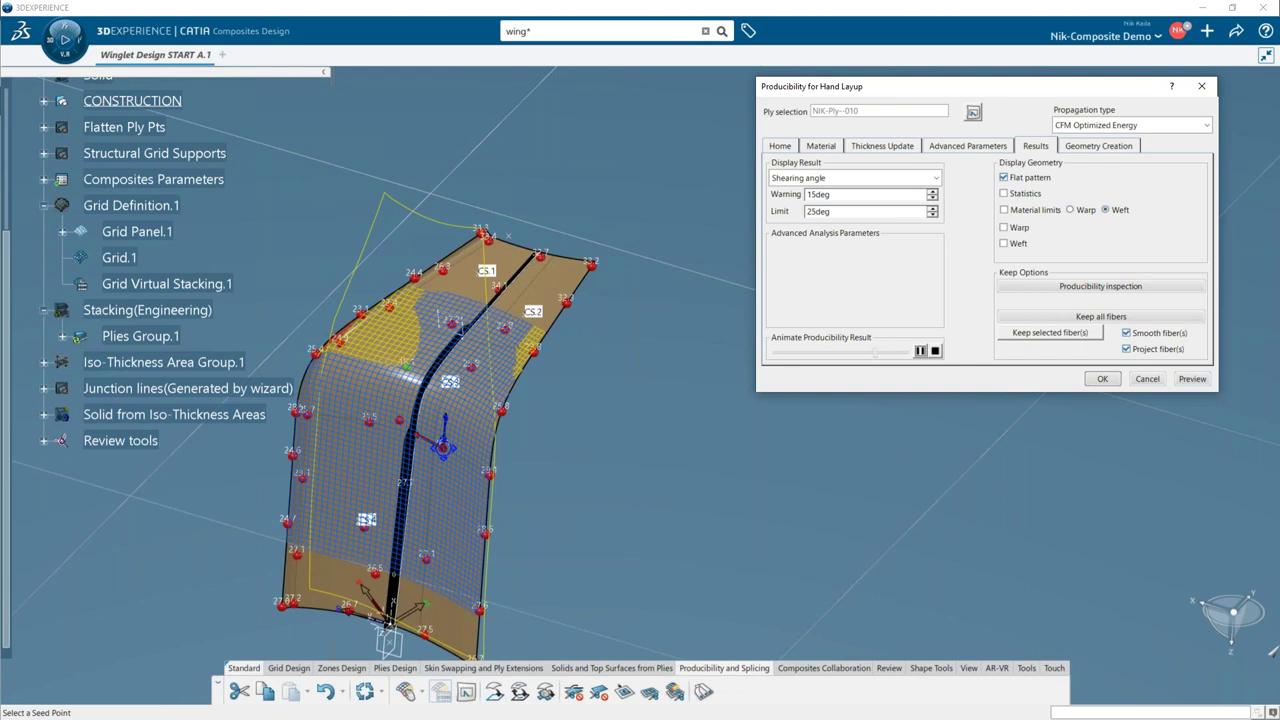
pyautogui.click(1130, 125)
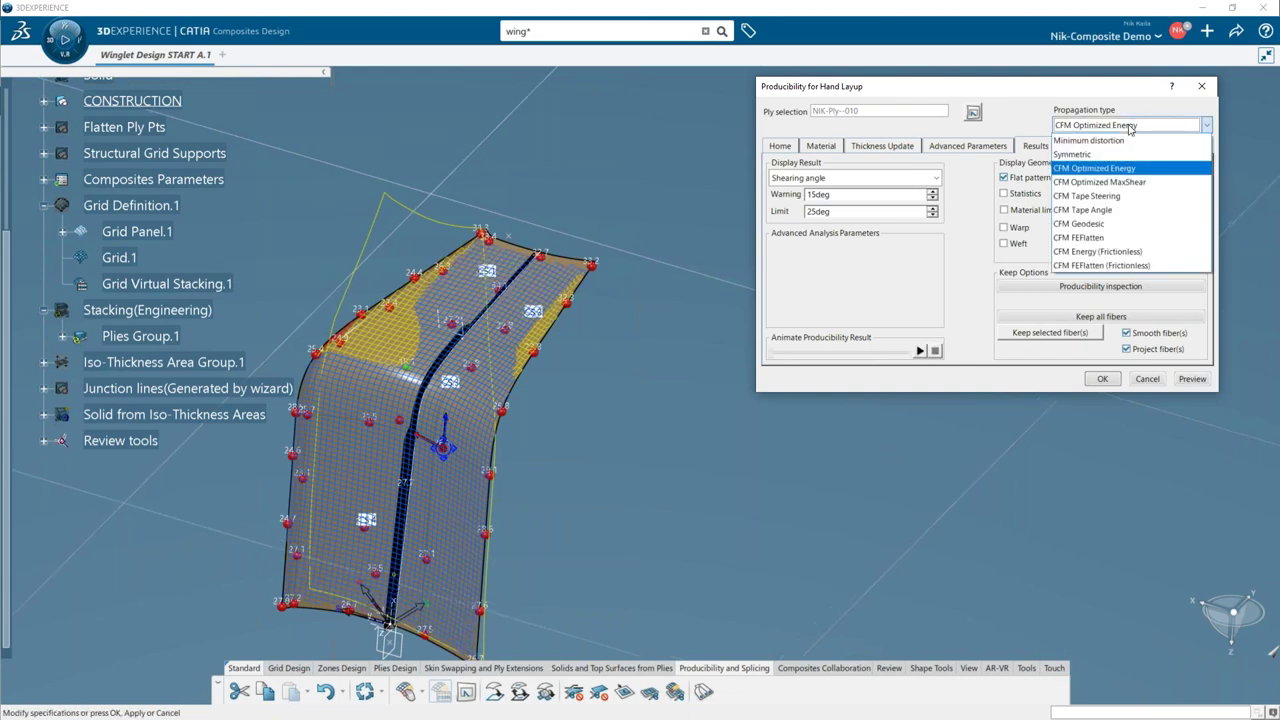
# - Preview the first ply's drape with CFM Optimized MaxShear propagation and inspect its deviation from several angles
pyautogui.click(1122, 183)
pyautogui.click(1192, 380)
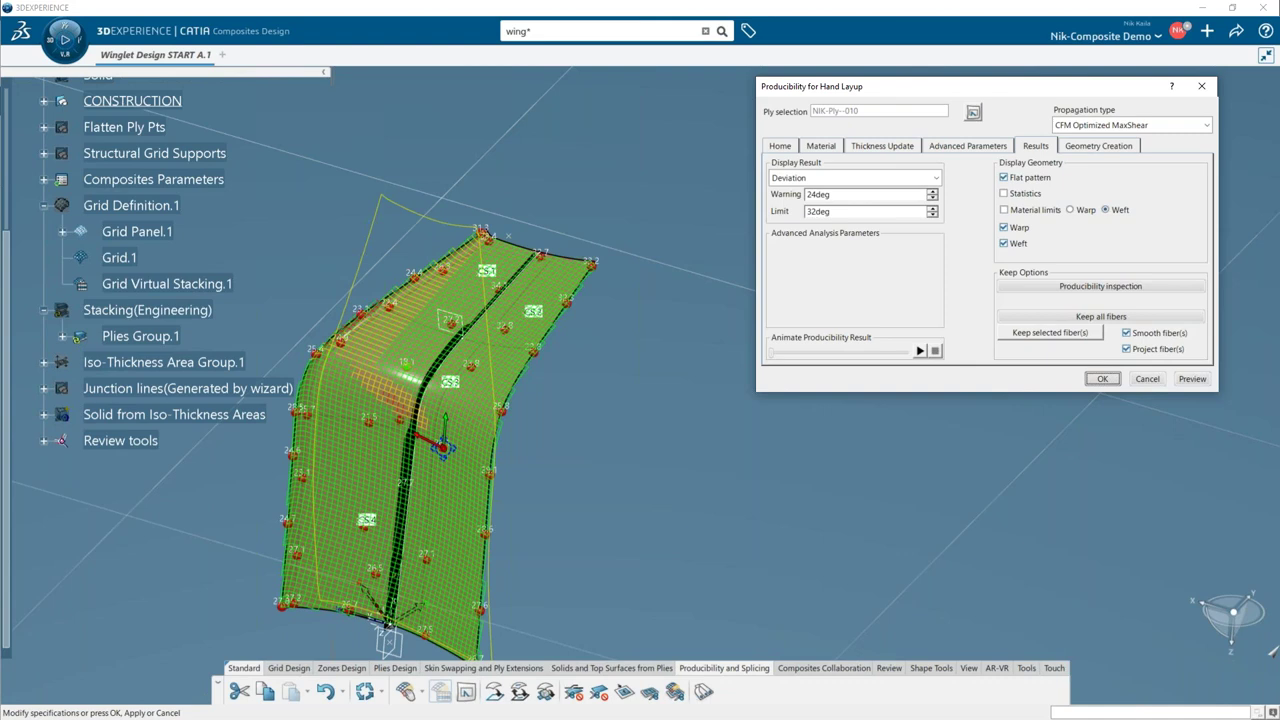
pyautogui.click(1175, 126)
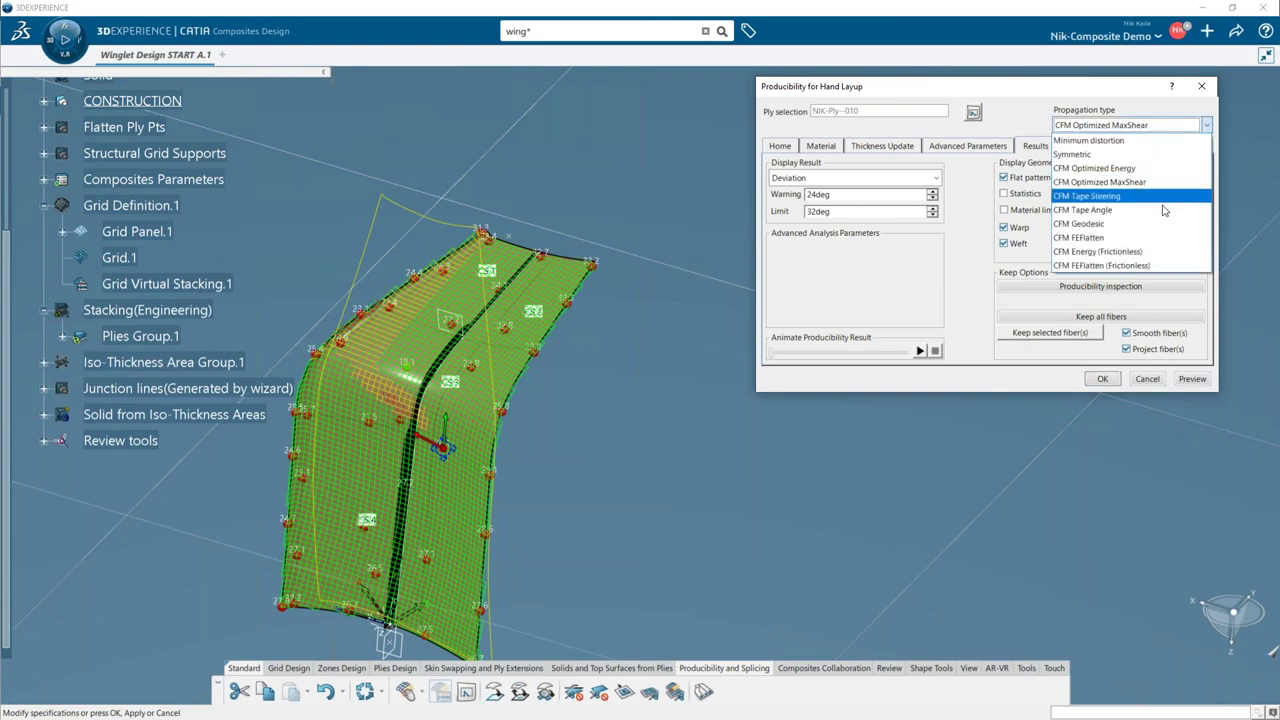
pyautogui.press('Escape')
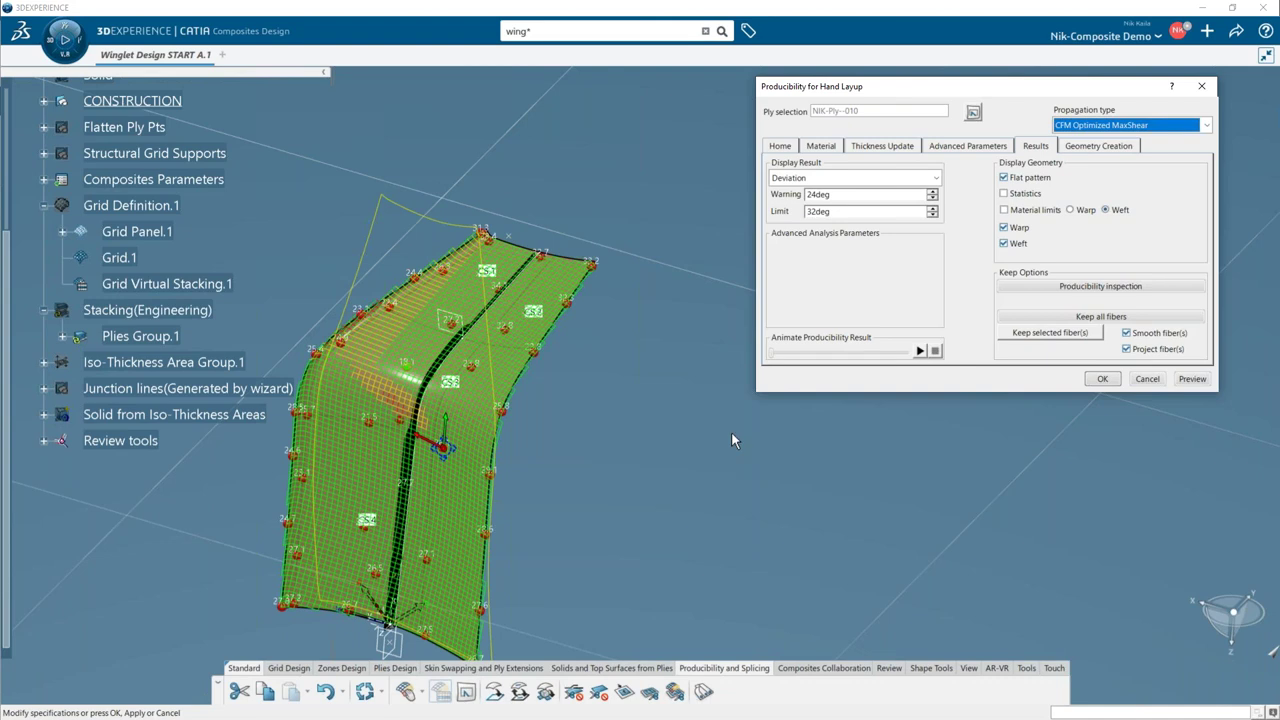
pyautogui.moveTo(610, 497); pyautogui.dragTo(710, 214, button='middle')
pyautogui.click(1038, 180)
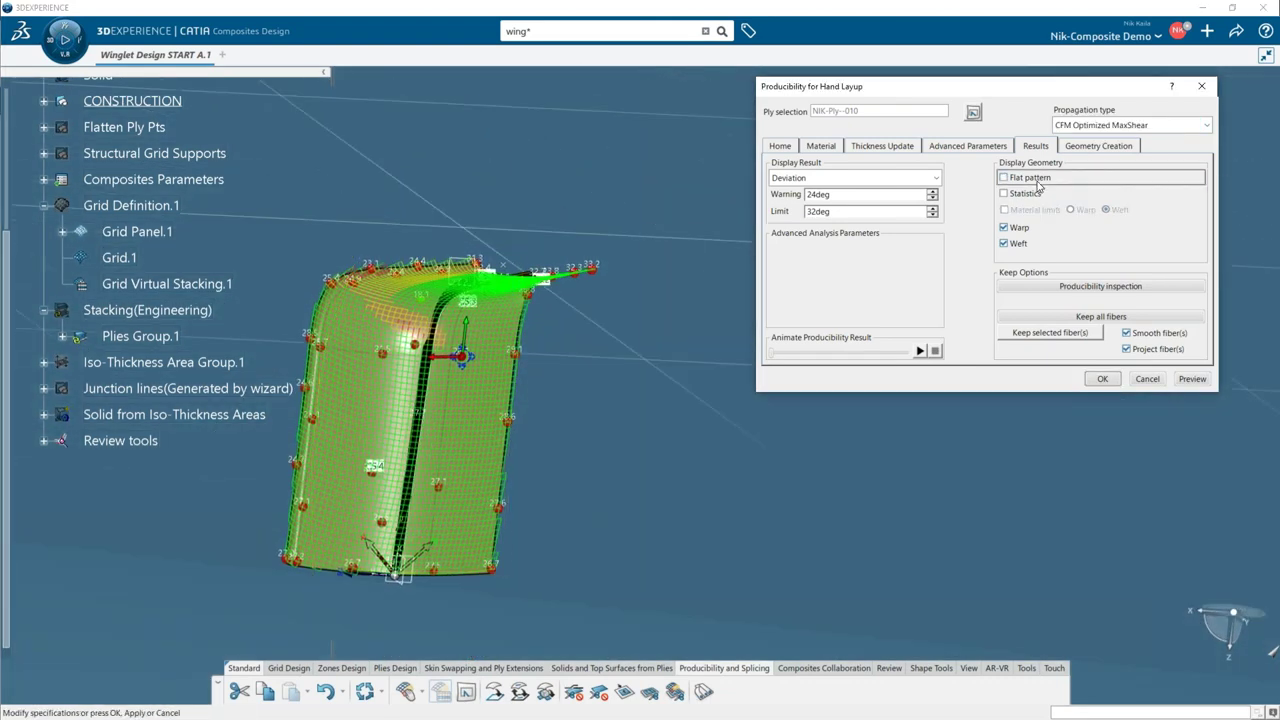
pyautogui.moveTo(655, 437); pyautogui.dragTo(790, 520, button='middle')
# - Accept the first ply's producibility and paste its definition into plies 2 to 11
pyautogui.click(1103, 380)
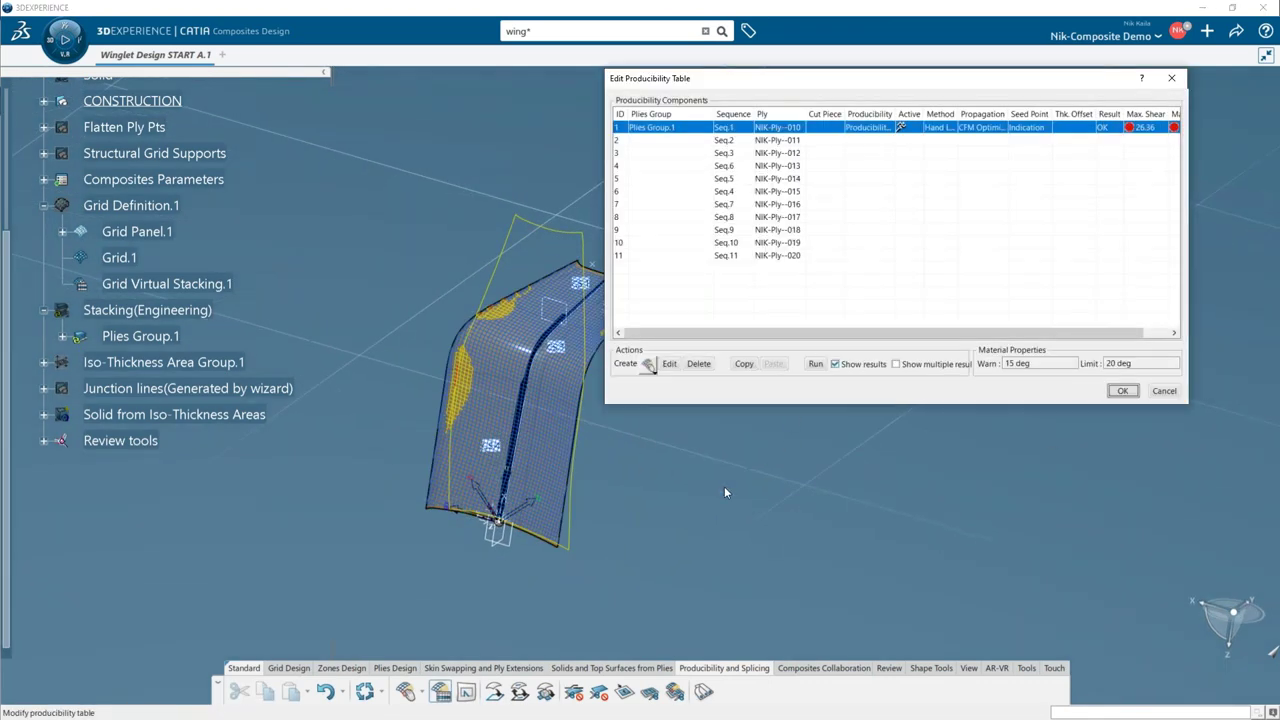
pyautogui.moveTo(693, 502); pyautogui.dragTo(770, 118, button='middle')
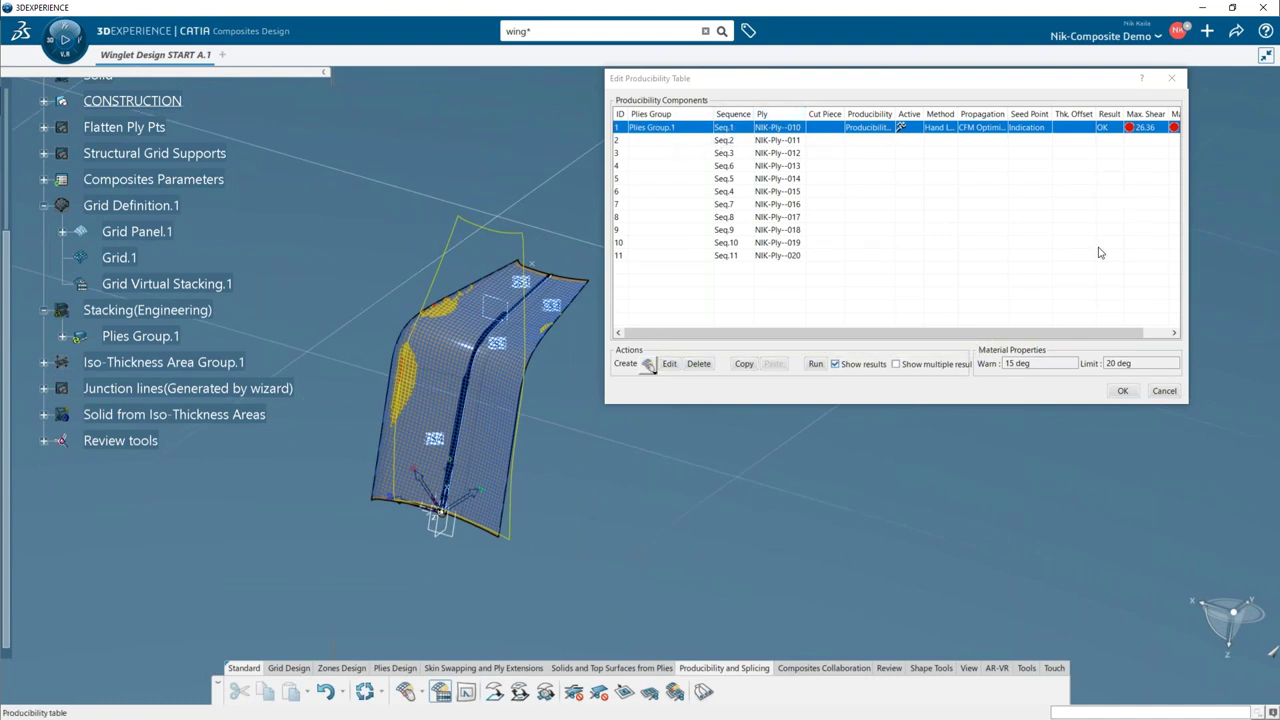
pyautogui.moveTo(1192, 296); pyautogui.dragTo(1264, 296)
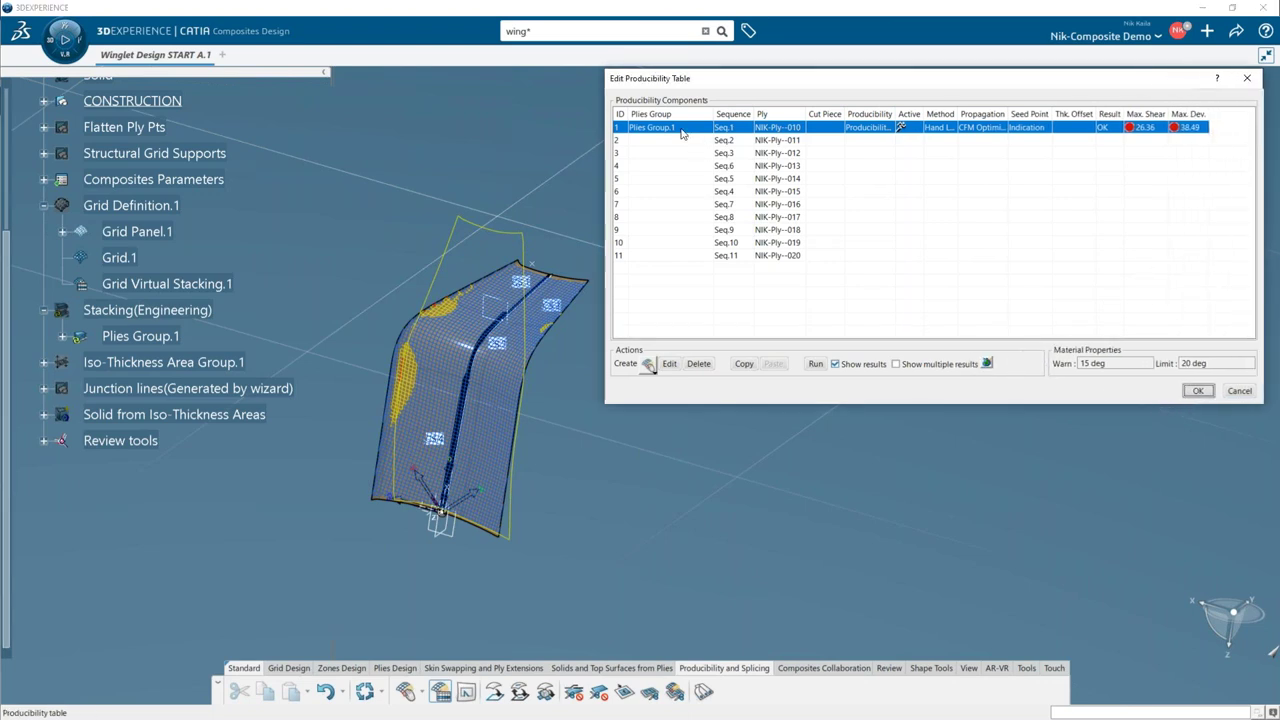
pyautogui.click(744, 364)
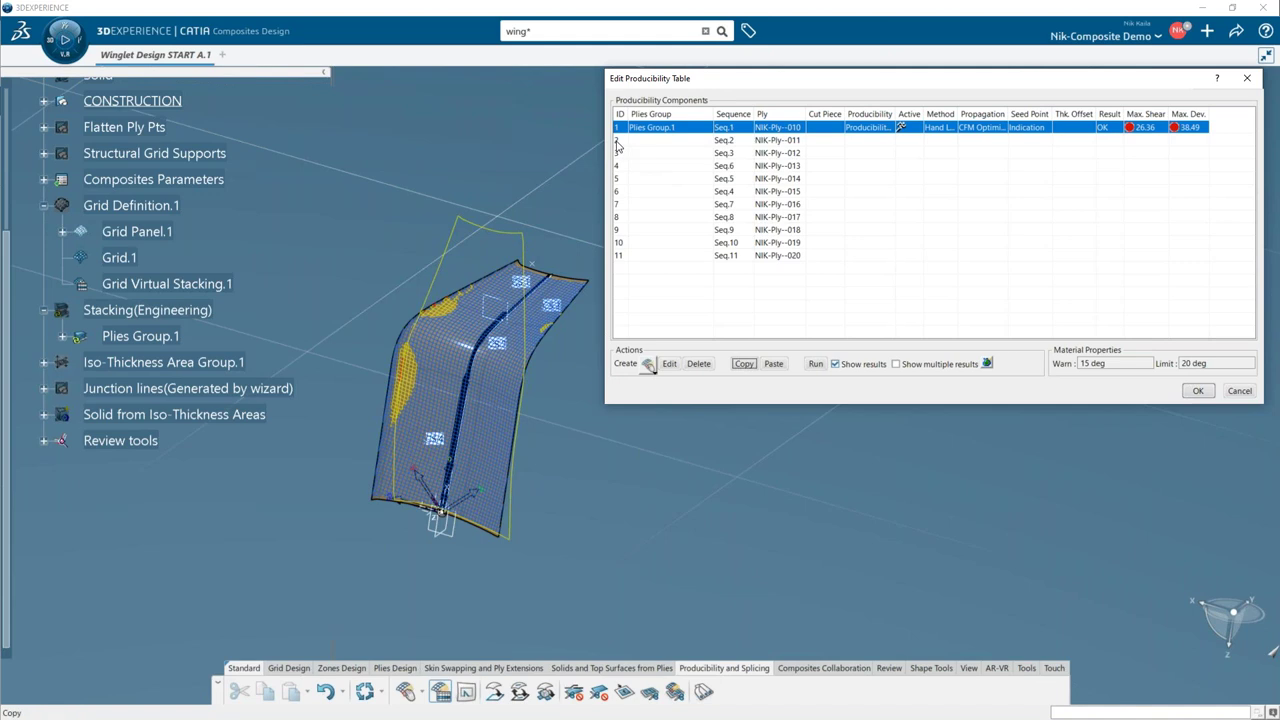
pyautogui.click(616, 141)
pyautogui.keyDown('shift'); pyautogui.click(619, 256); pyautogui.keyUp('shift')
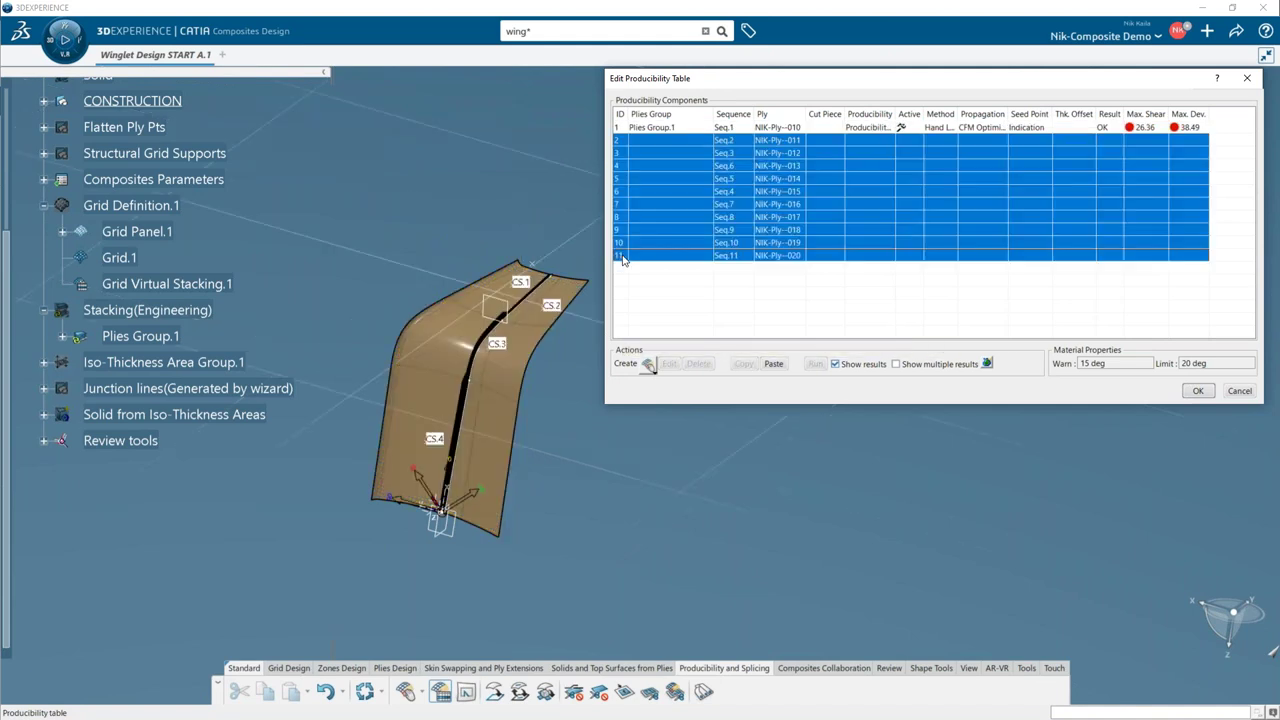
pyautogui.click(774, 364)
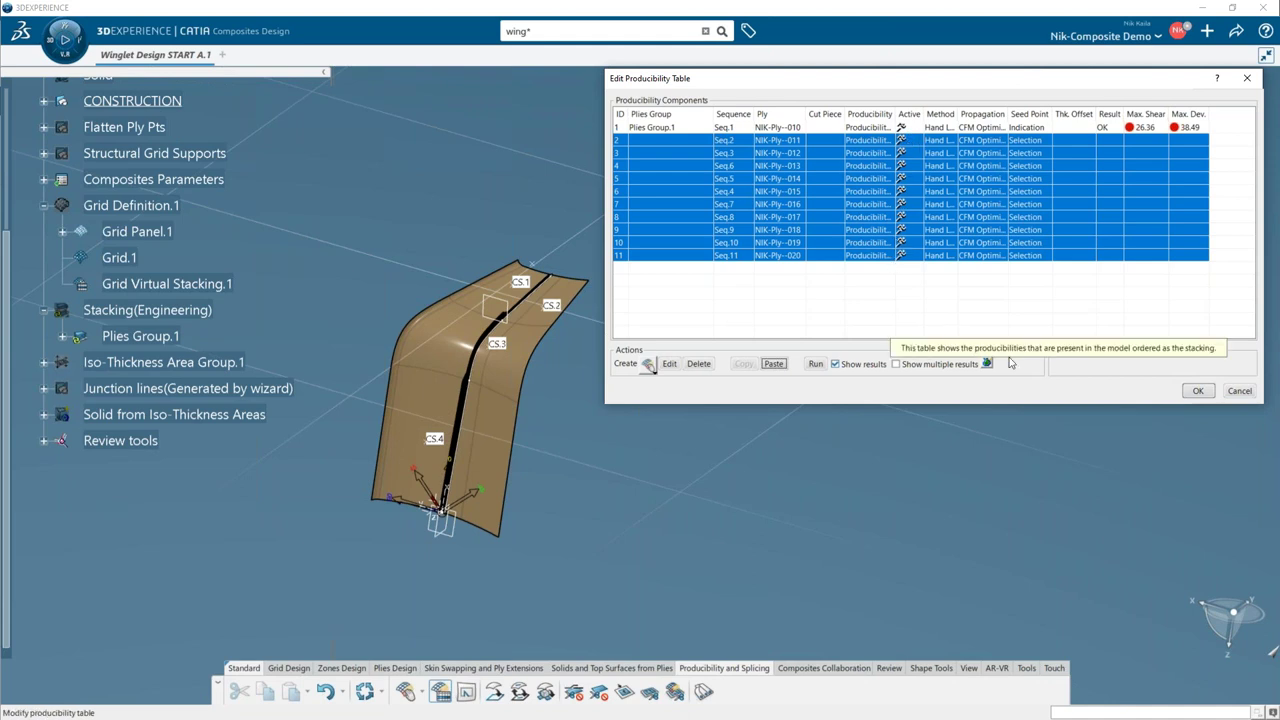
# - Run the producibility simulation for all plies, review rows 2, 5 and 7–10, then close the table
pyautogui.click(815, 364)
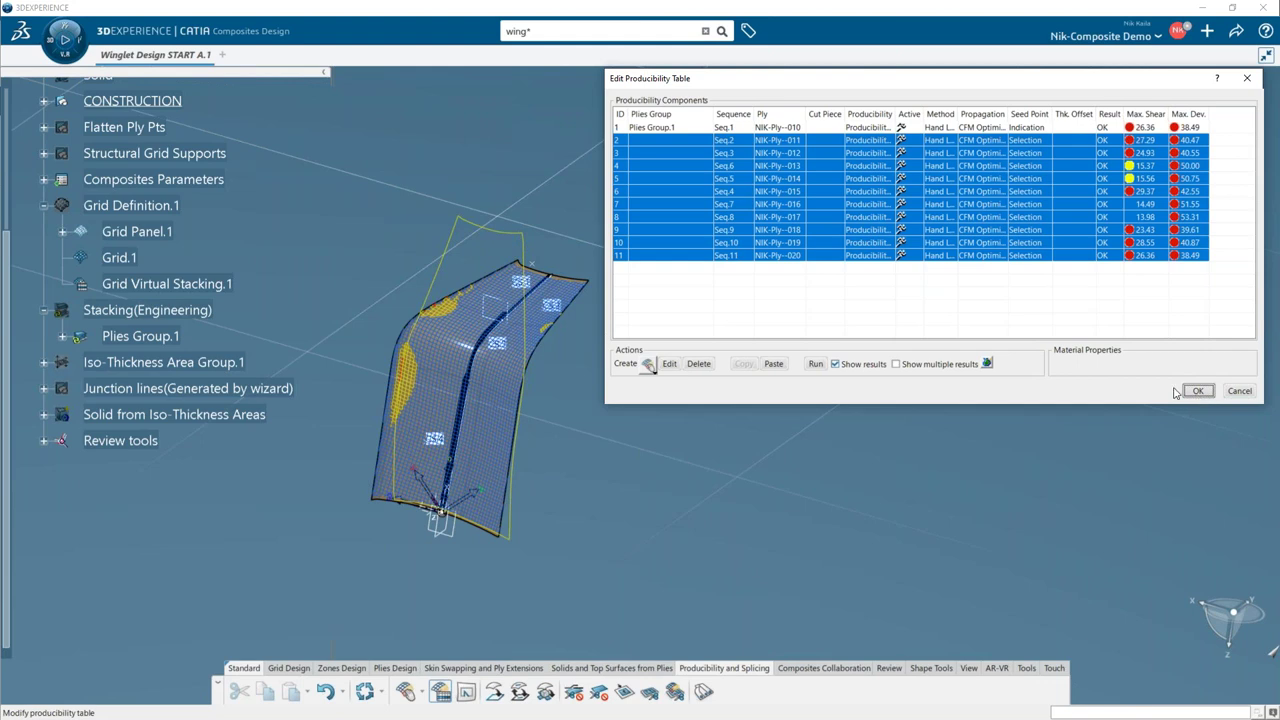
pyautogui.click(633, 178)
pyautogui.click(630, 205)
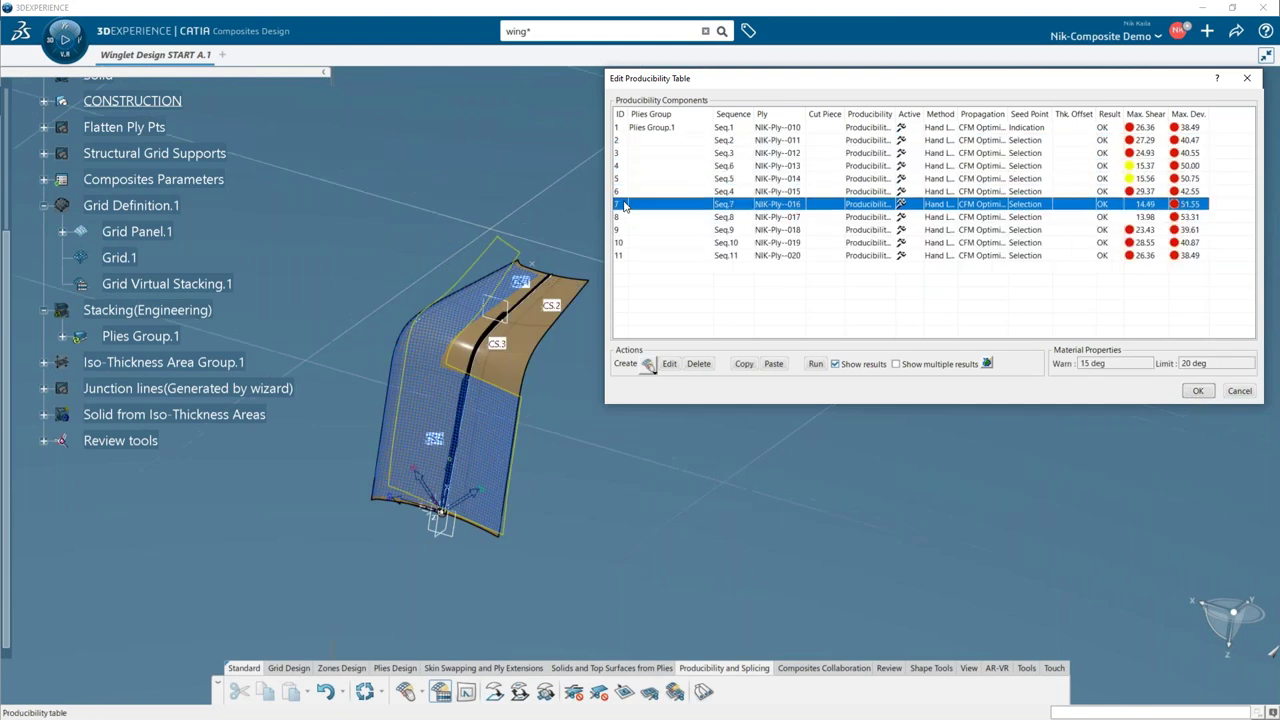
pyautogui.click(624, 217)
pyautogui.click(621, 230)
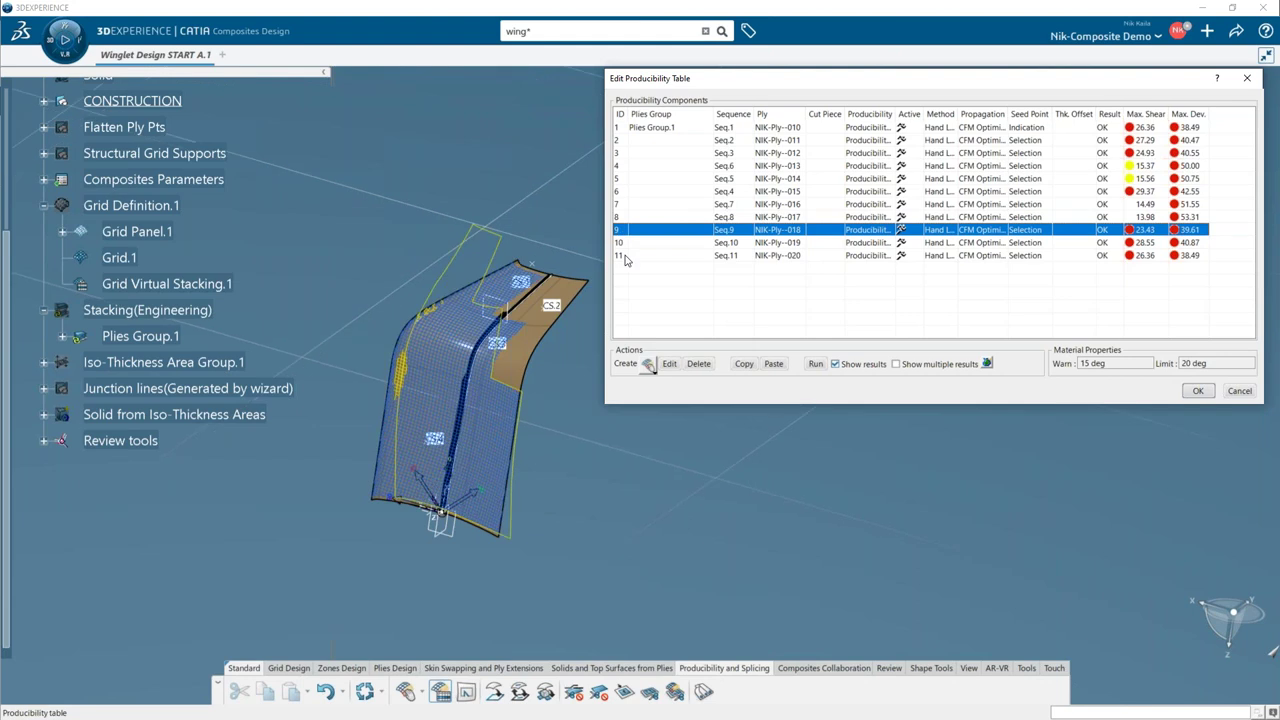
pyautogui.click(624, 243)
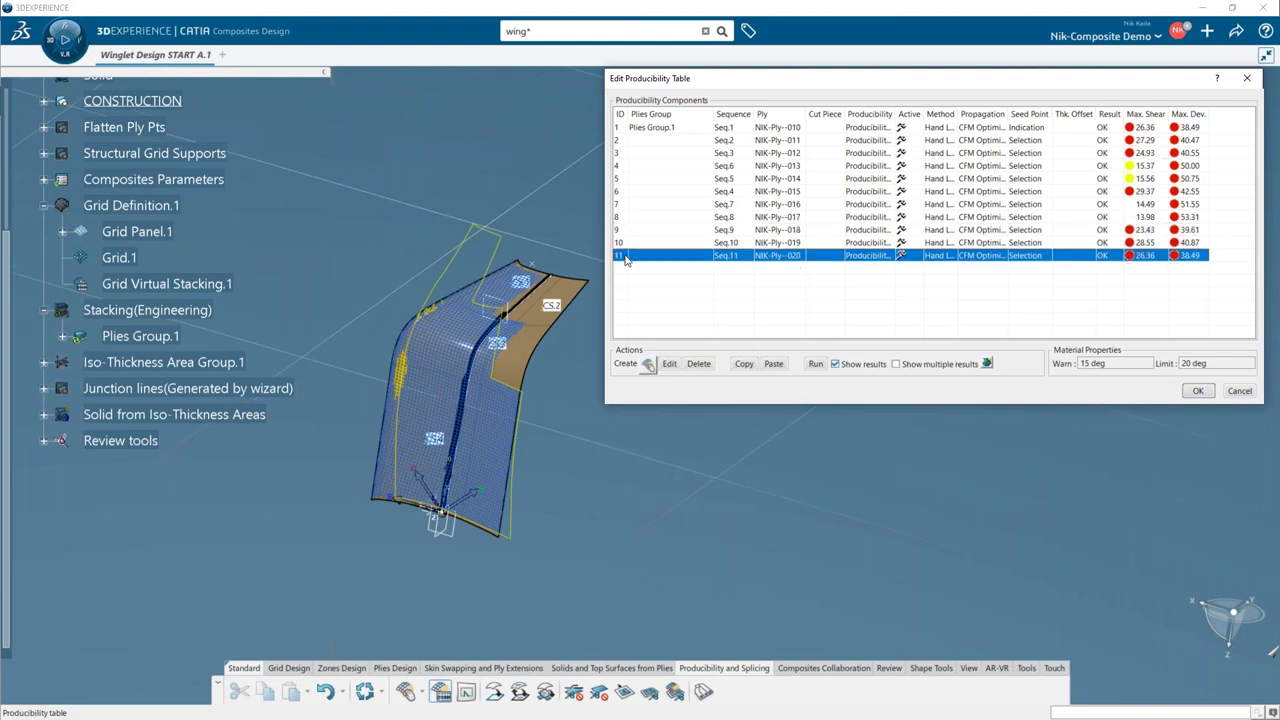
pyautogui.click(624, 141)
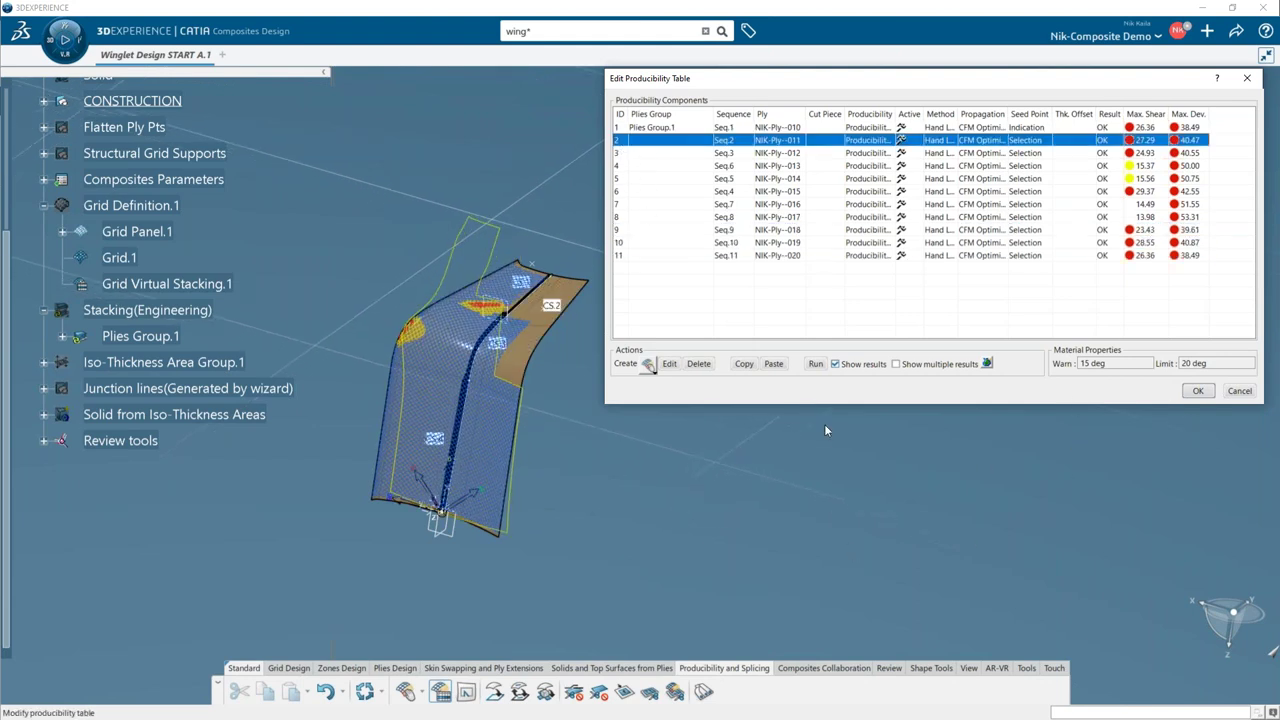
pyautogui.click(1199, 391)
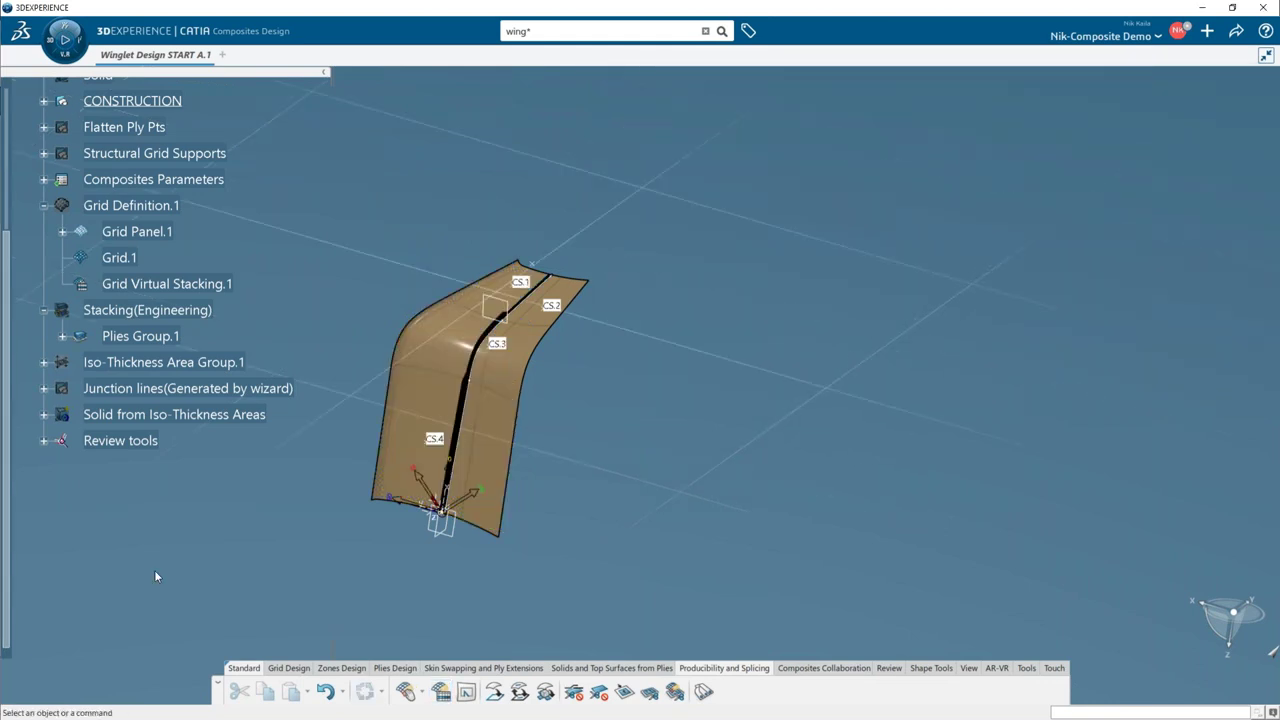
# - Inspect the first ply's Geometries and Composites Geometry.1 contour in the tree, then launch Flattening
pyautogui.rightClick(122, 310)
pyautogui.click(165, 362)
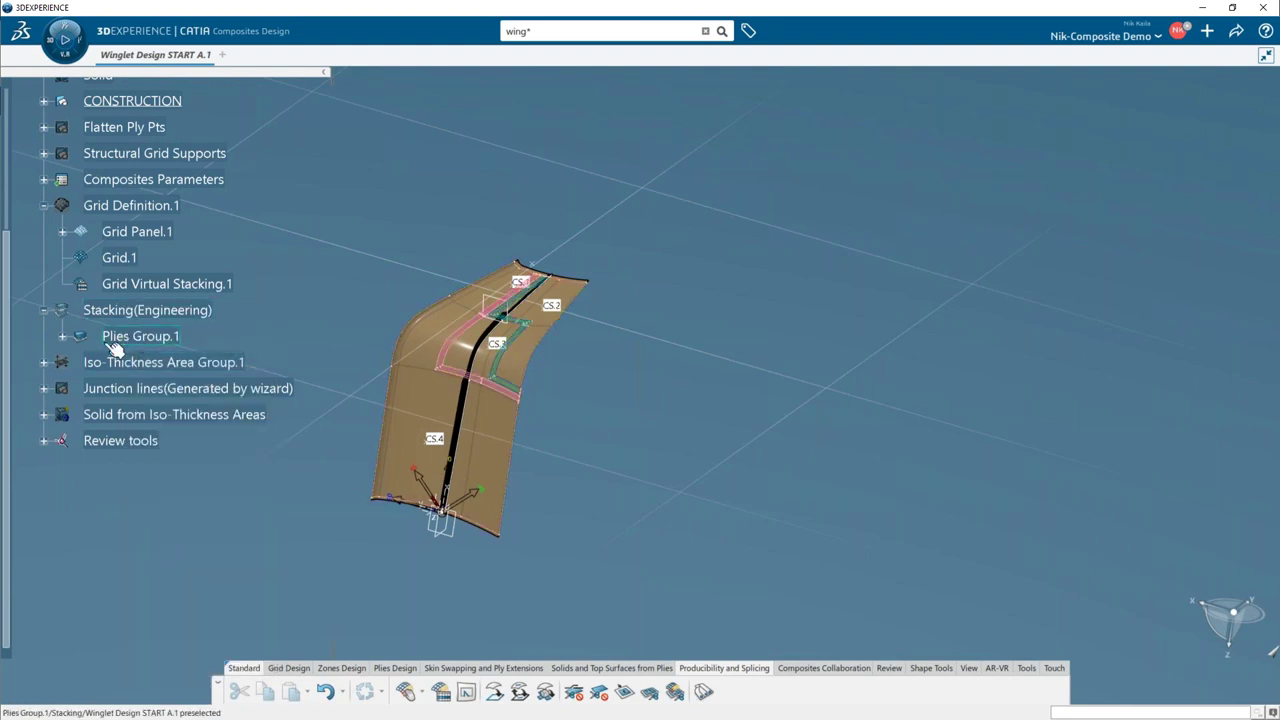
pyautogui.click(44, 311)
pyautogui.click(44, 311)
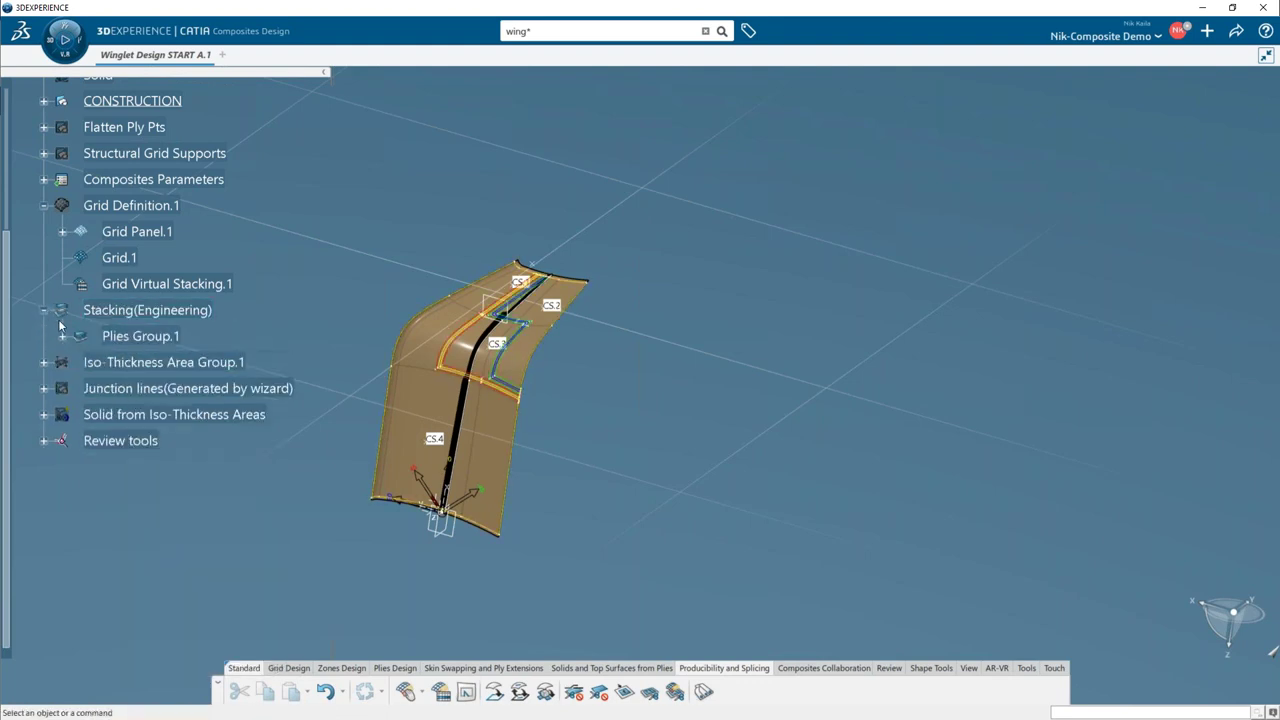
pyautogui.click(62, 337)
pyautogui.click(99, 363)
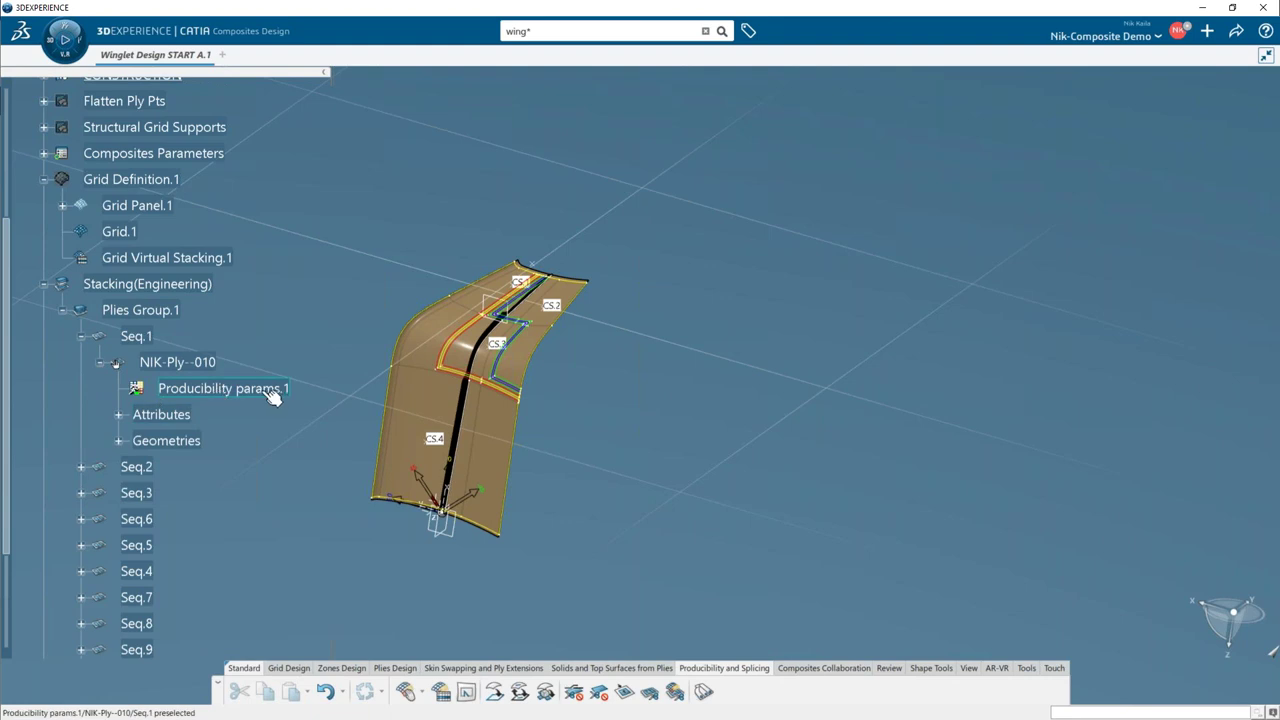
pyautogui.click(118, 440)
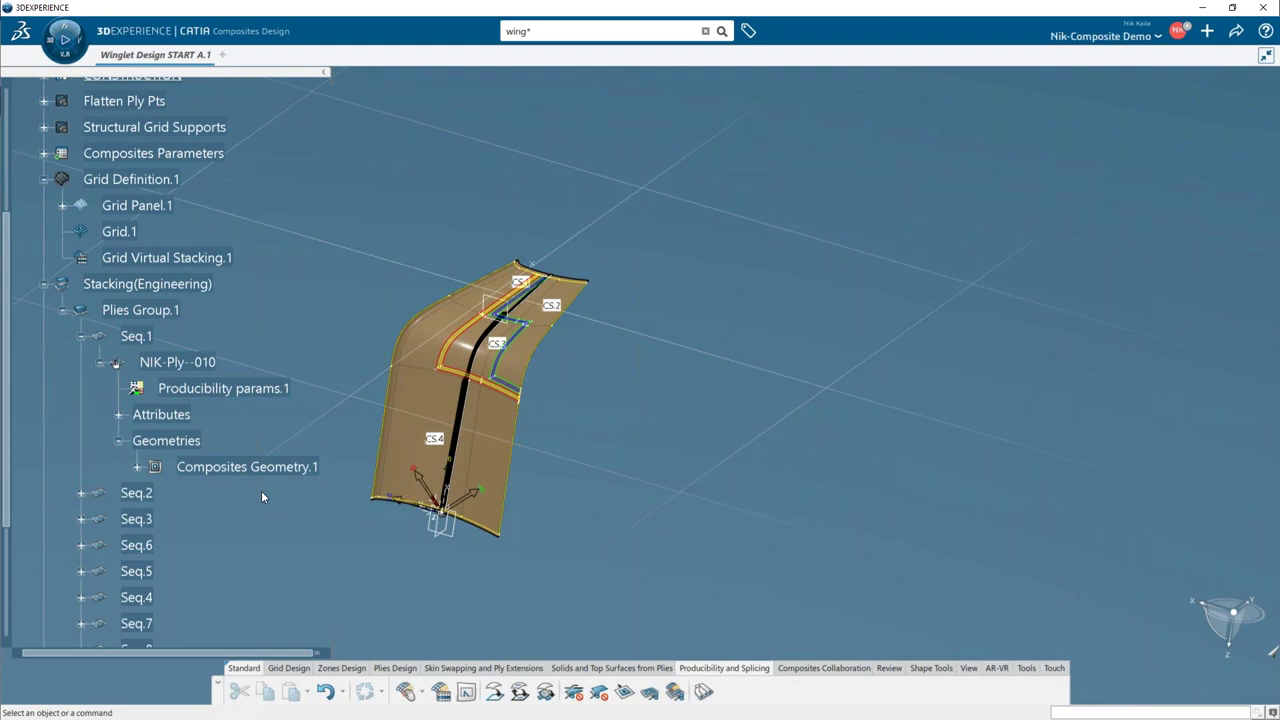
pyautogui.click(138, 467)
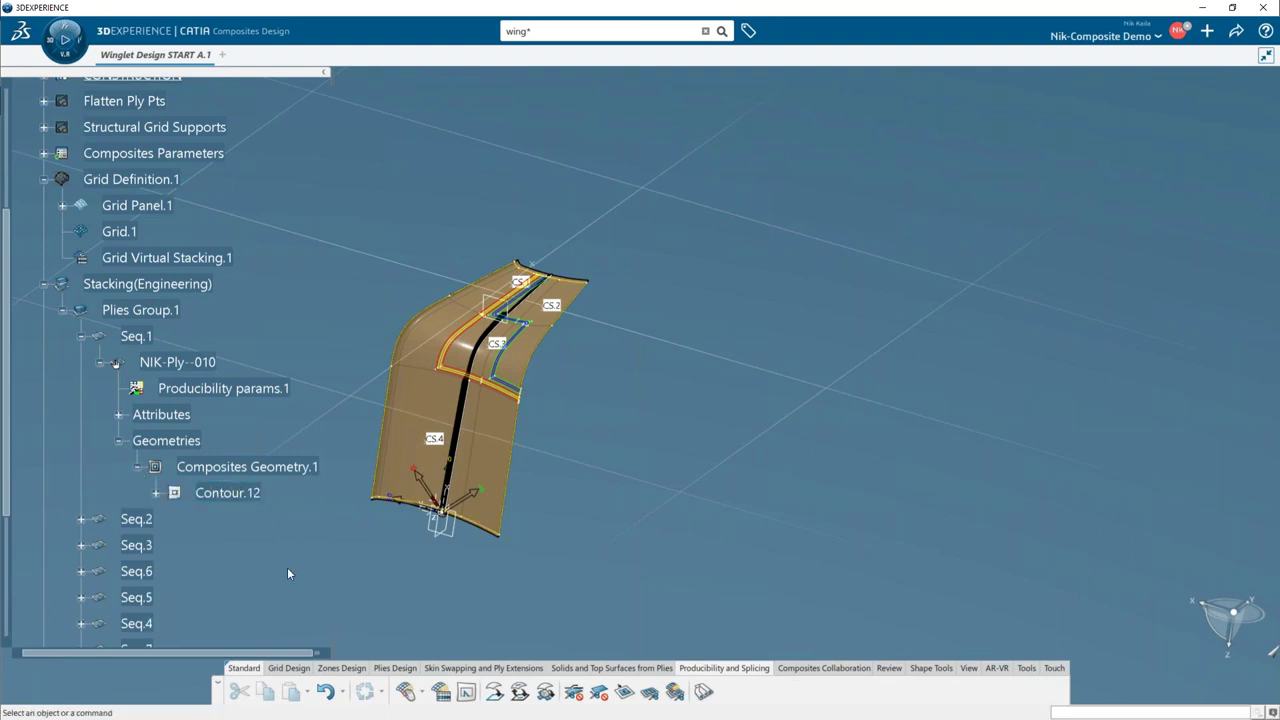
pyautogui.click(100, 363)
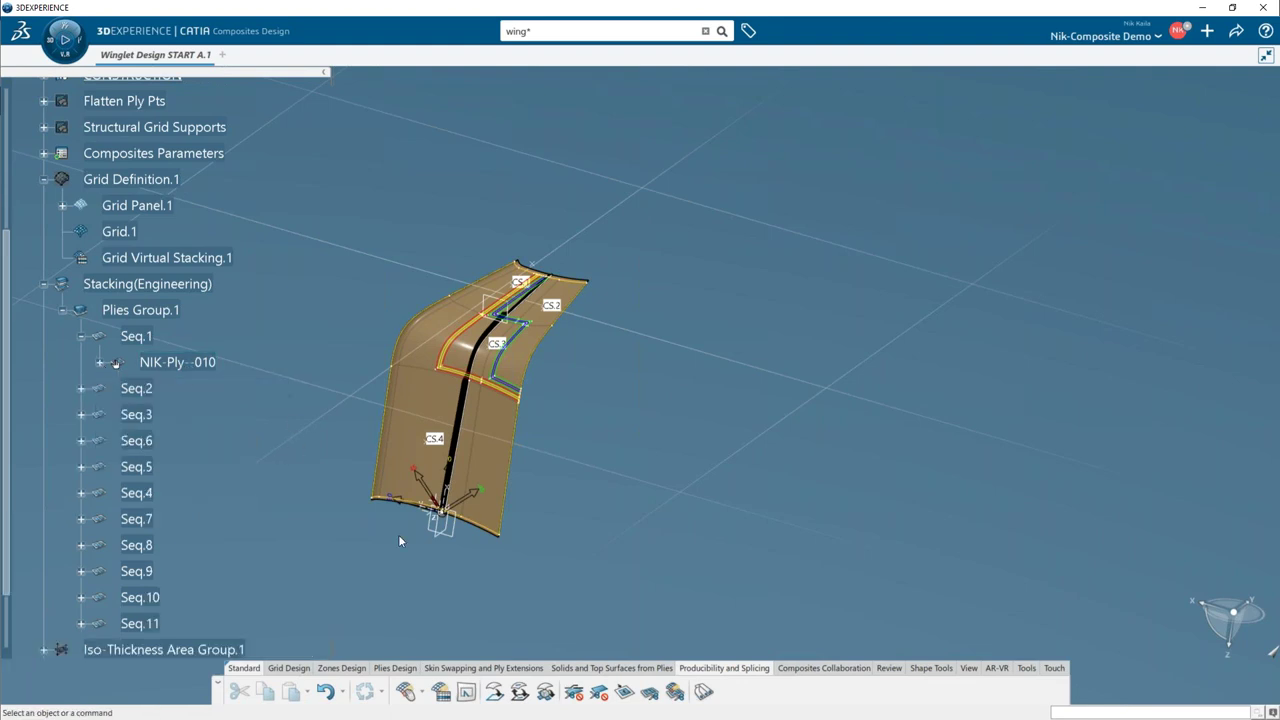
pyautogui.click(494, 692)
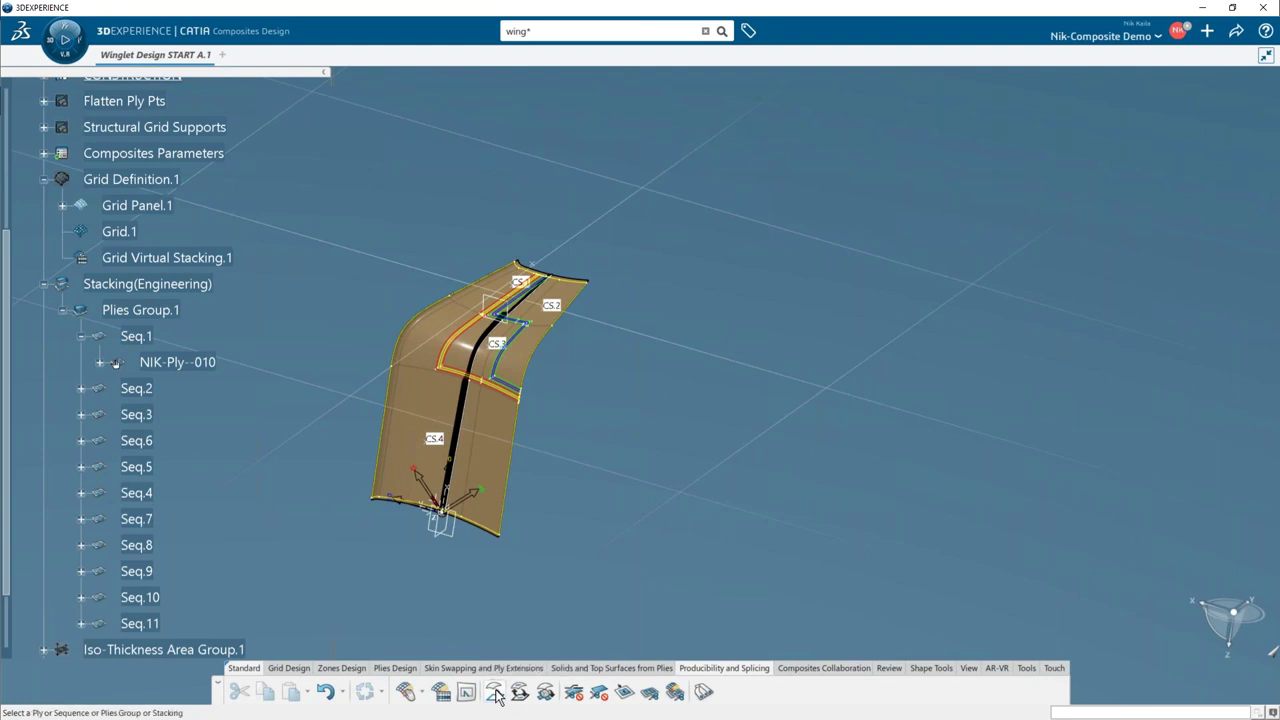
# - Flatten Stacking(Engineering) onto the zx plane with Flatten Ply Pts as location points
pyautogui.click(160, 288)
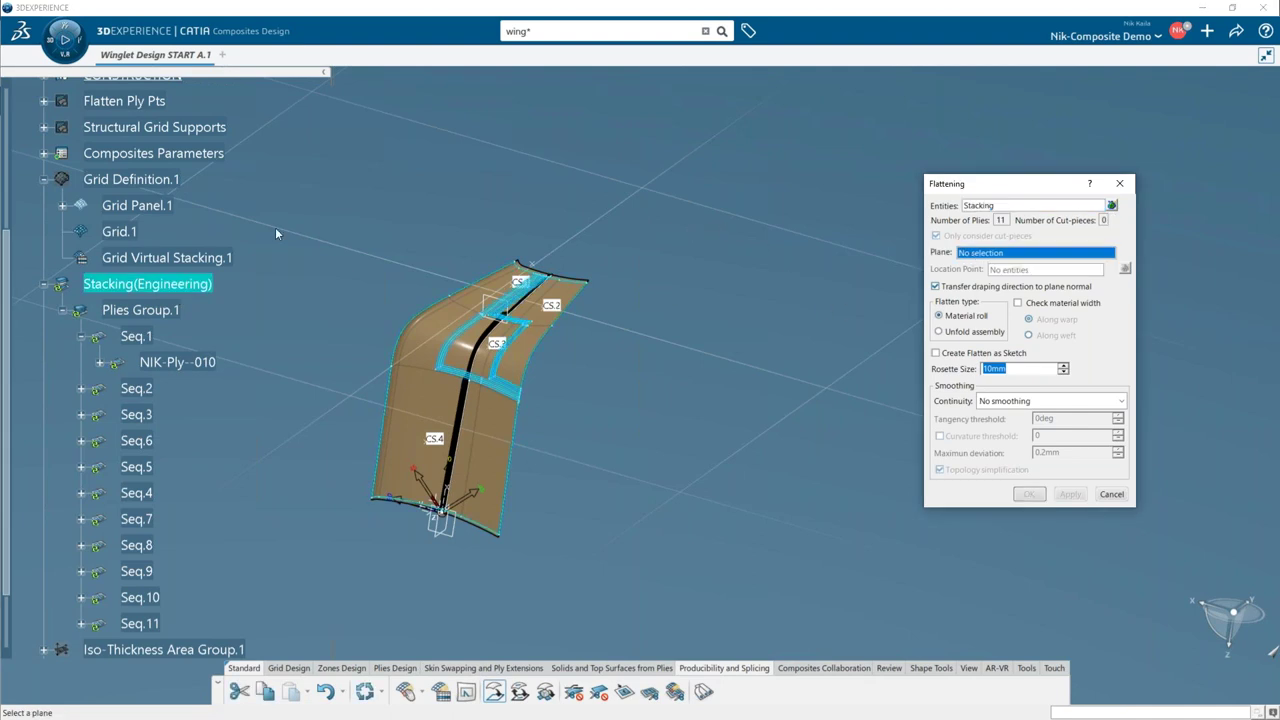
pyautogui.scroll(5, 275, 227)
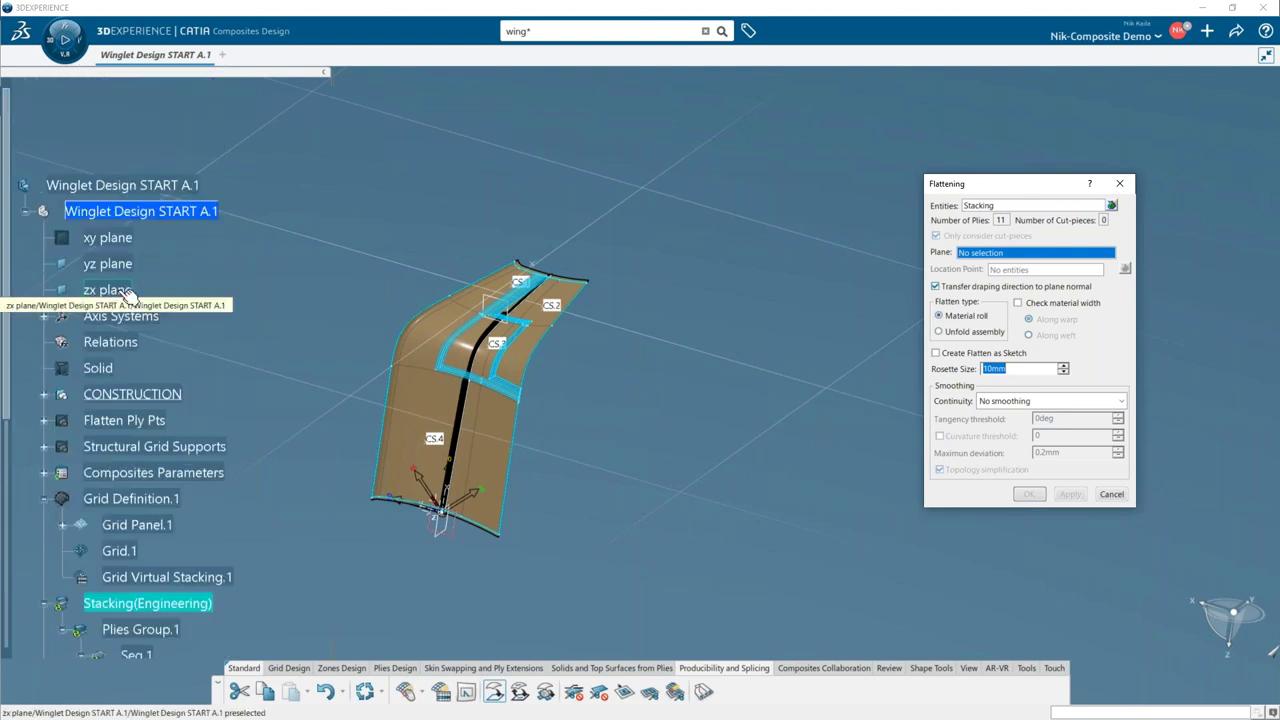
pyautogui.click(460, 540)
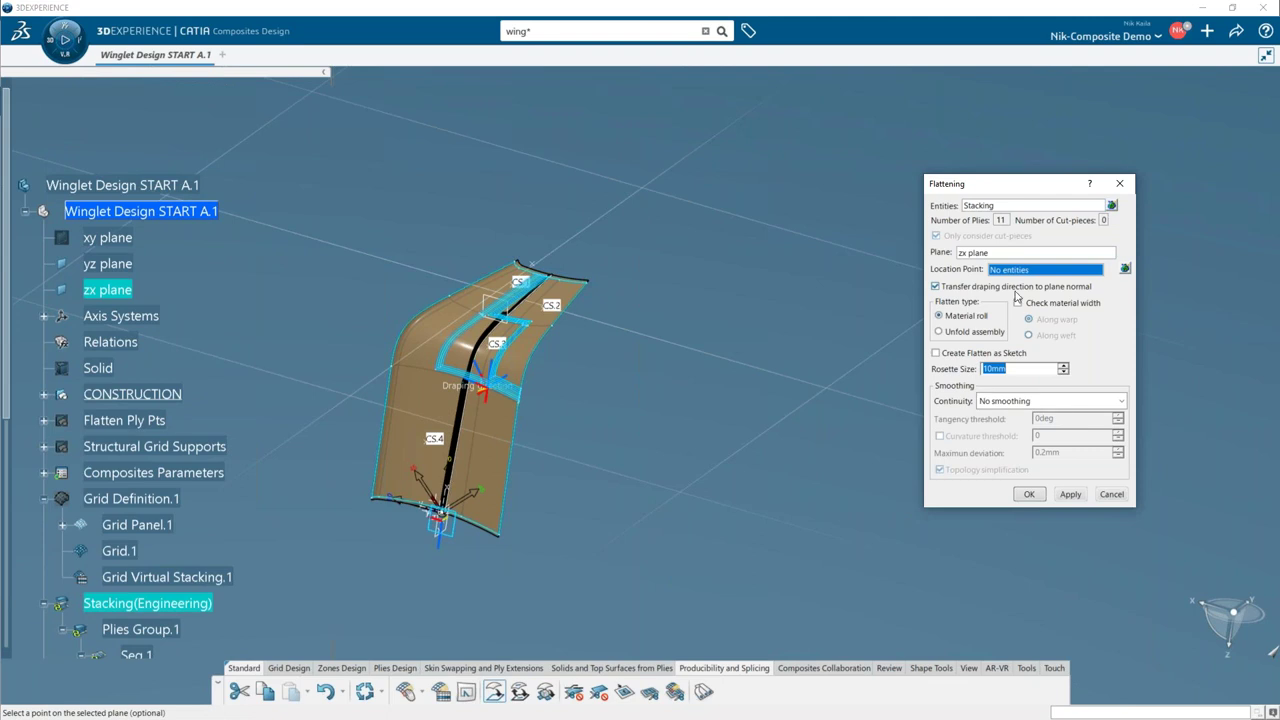
pyautogui.click(145, 424)
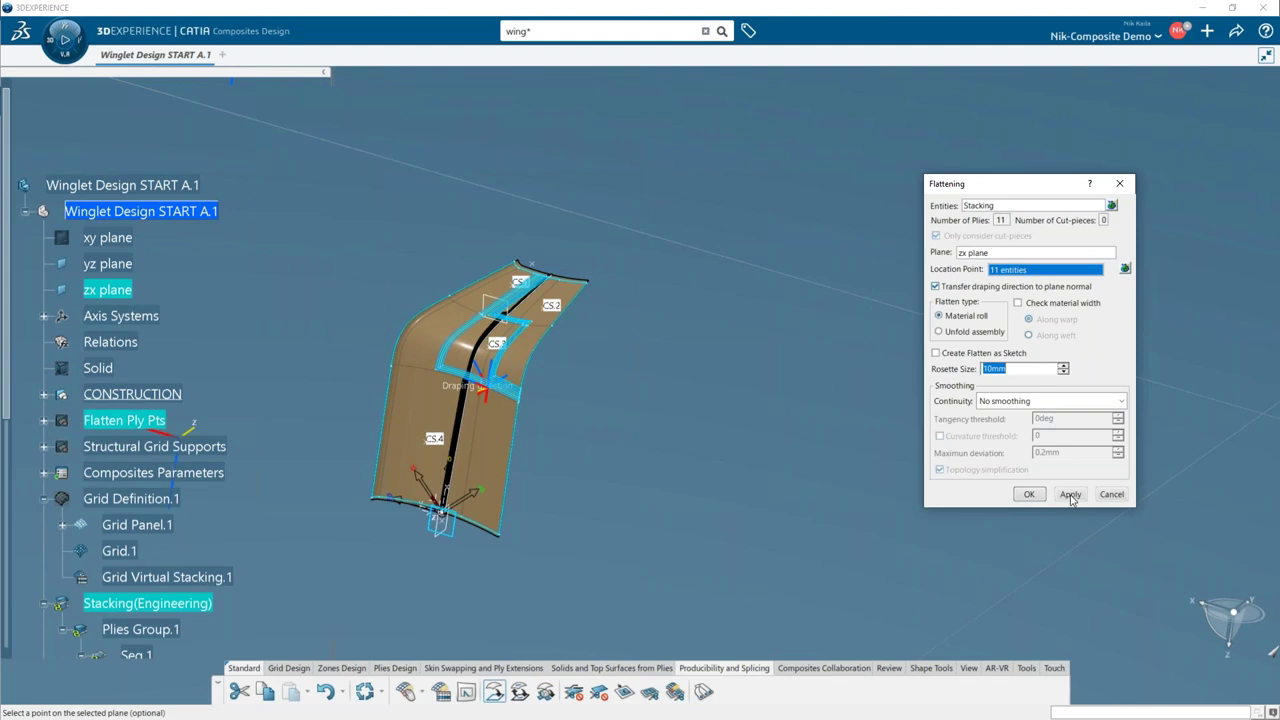
pyautogui.click(1029, 494)
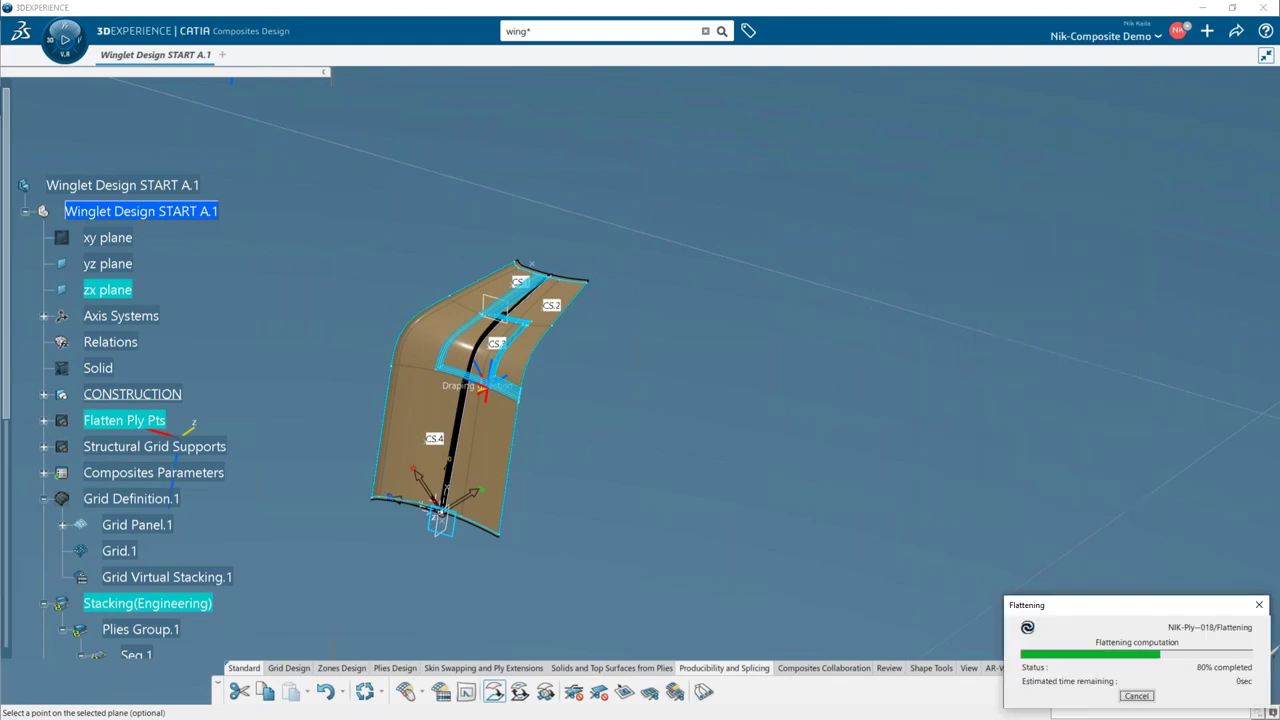
# - Zoom out on the eleven flat outlines and check NIK-Ply--010's Flatten Body and Outer Contours
pyautogui.moveTo(731, 467); pyautogui.dragTo(925, 578, button='middle')
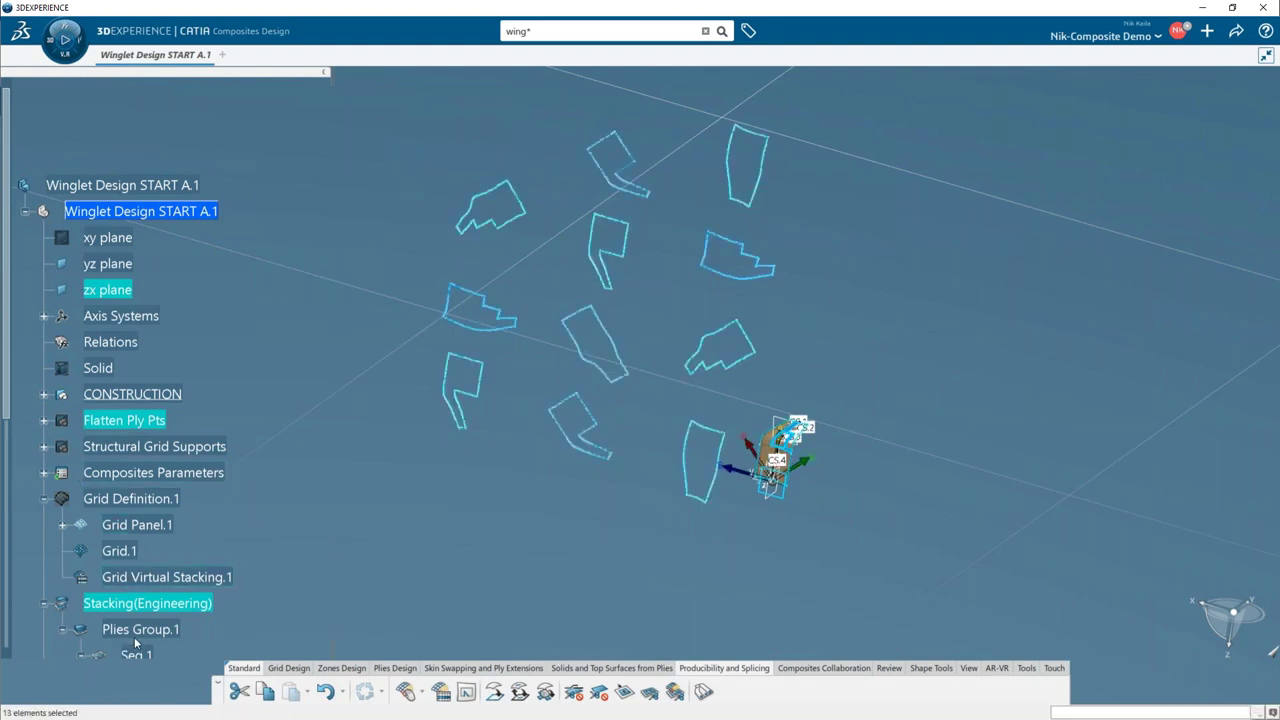
pyautogui.scroll(-4, 120, 643)
pyautogui.click(100, 427)
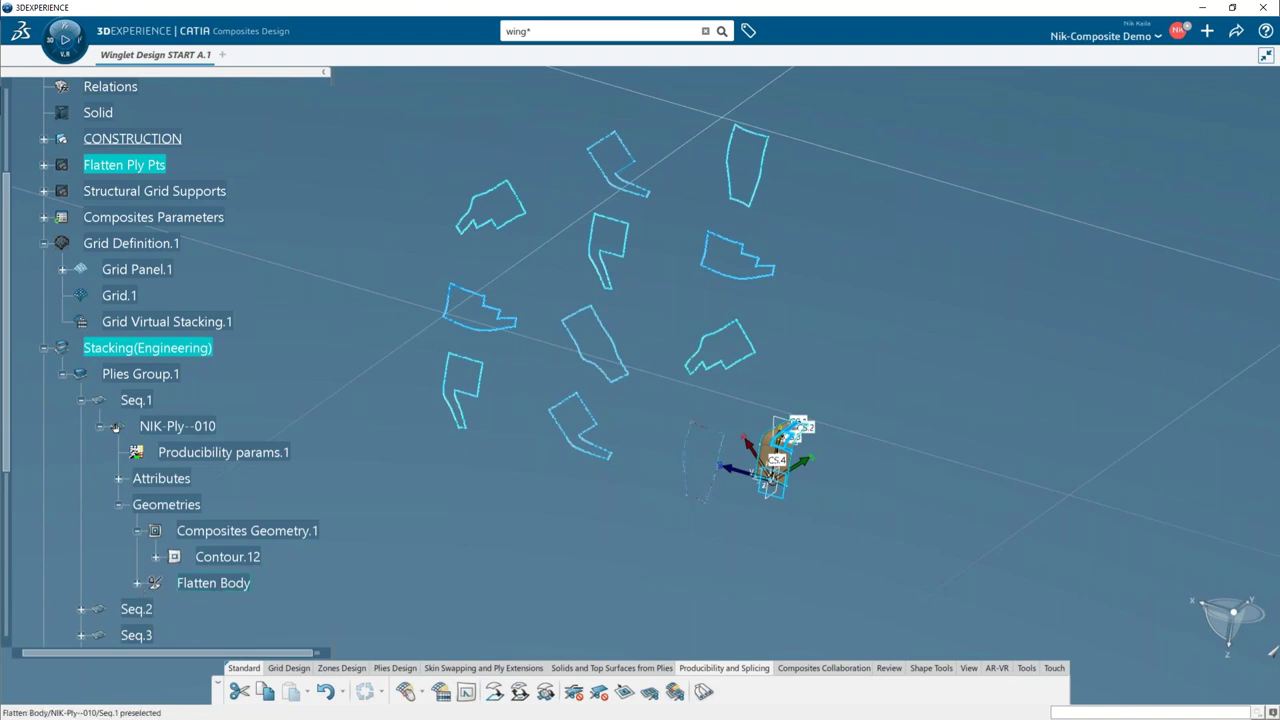
pyautogui.click(137, 583)
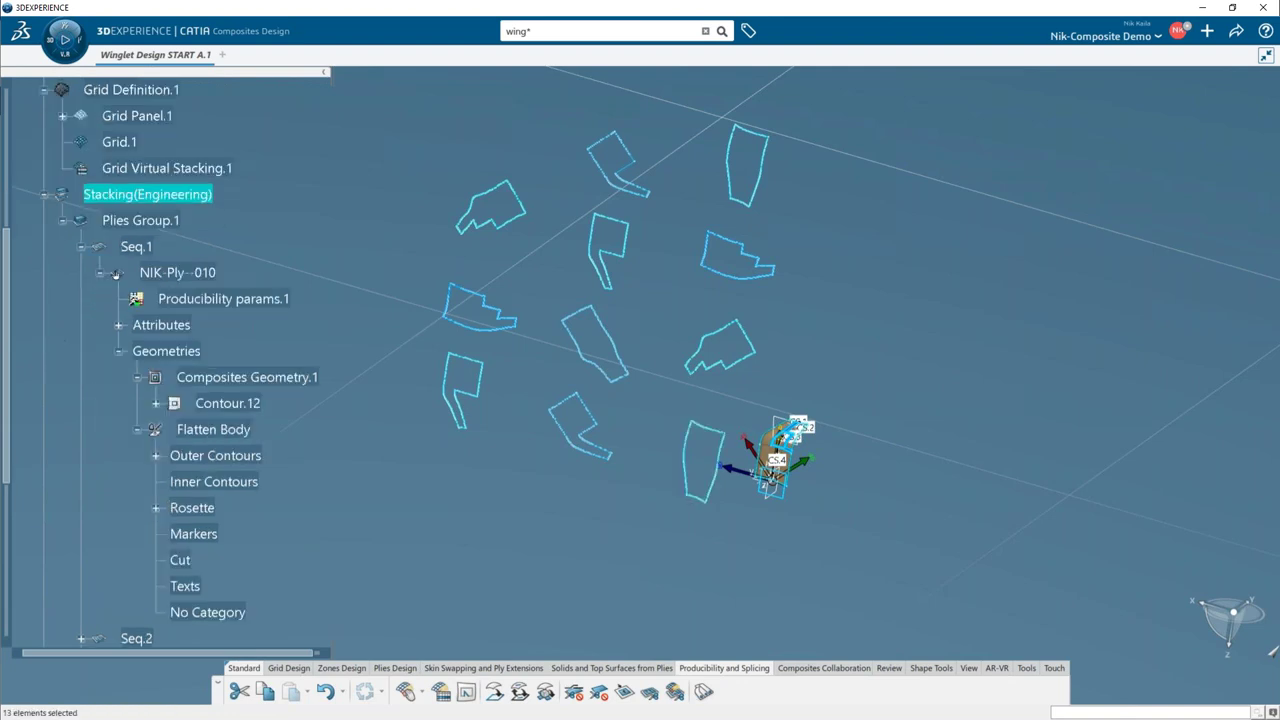
pyautogui.click(155, 455)
pyautogui.click(155, 455)
pyautogui.click(138, 430)
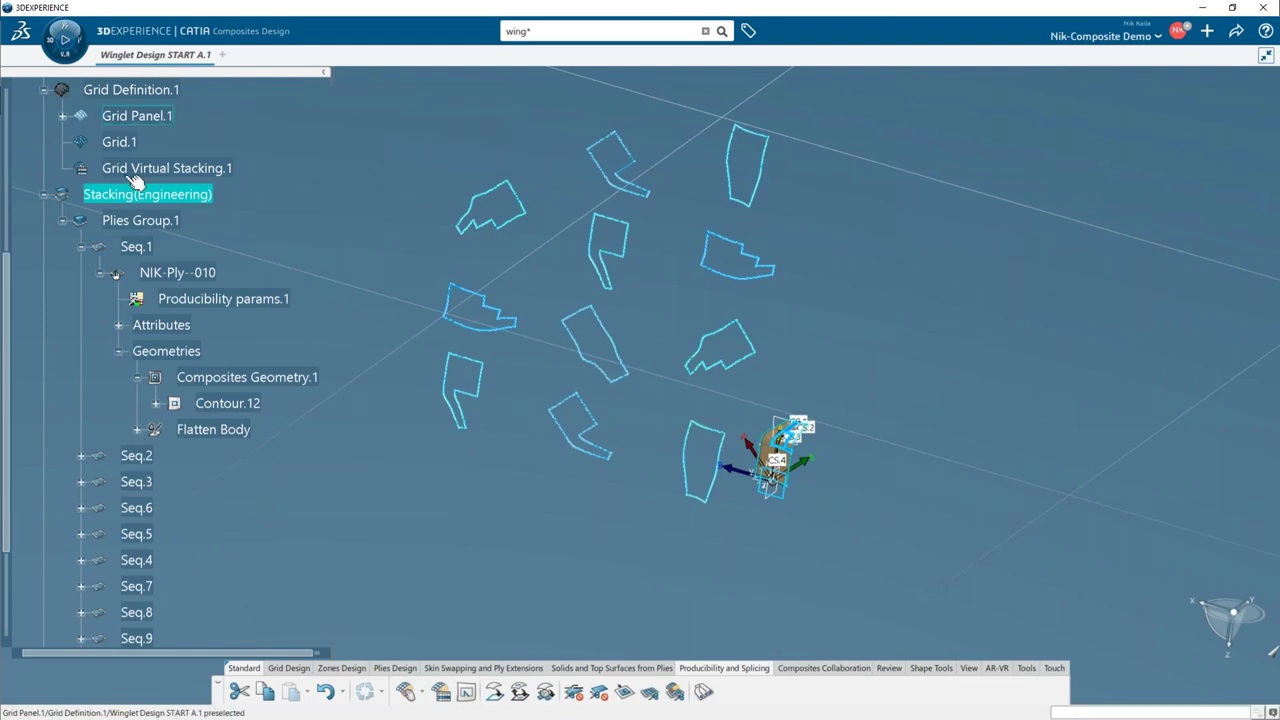
# - Open Stacking Management for Grid Virtual Stacking.1 and preview ply 3 in 3D and flattened with Show Shell
pyautogui.doubleClick(163, 197)
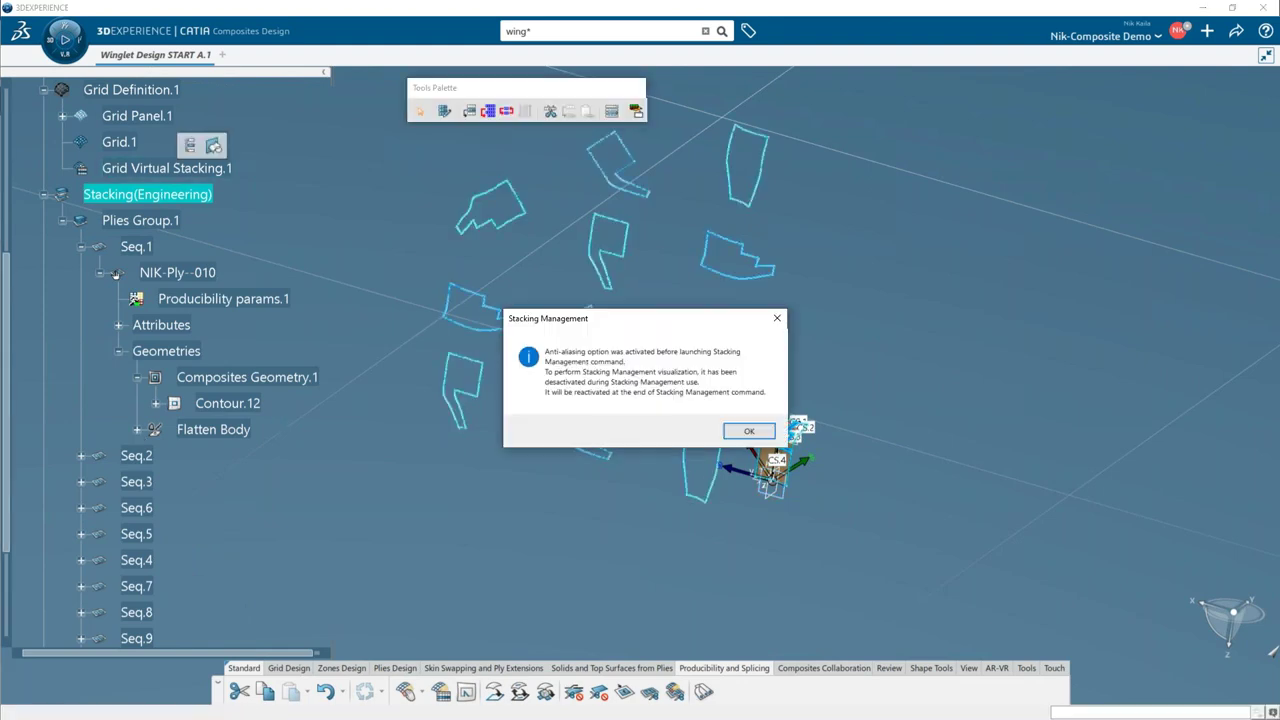
pyautogui.click(746, 430)
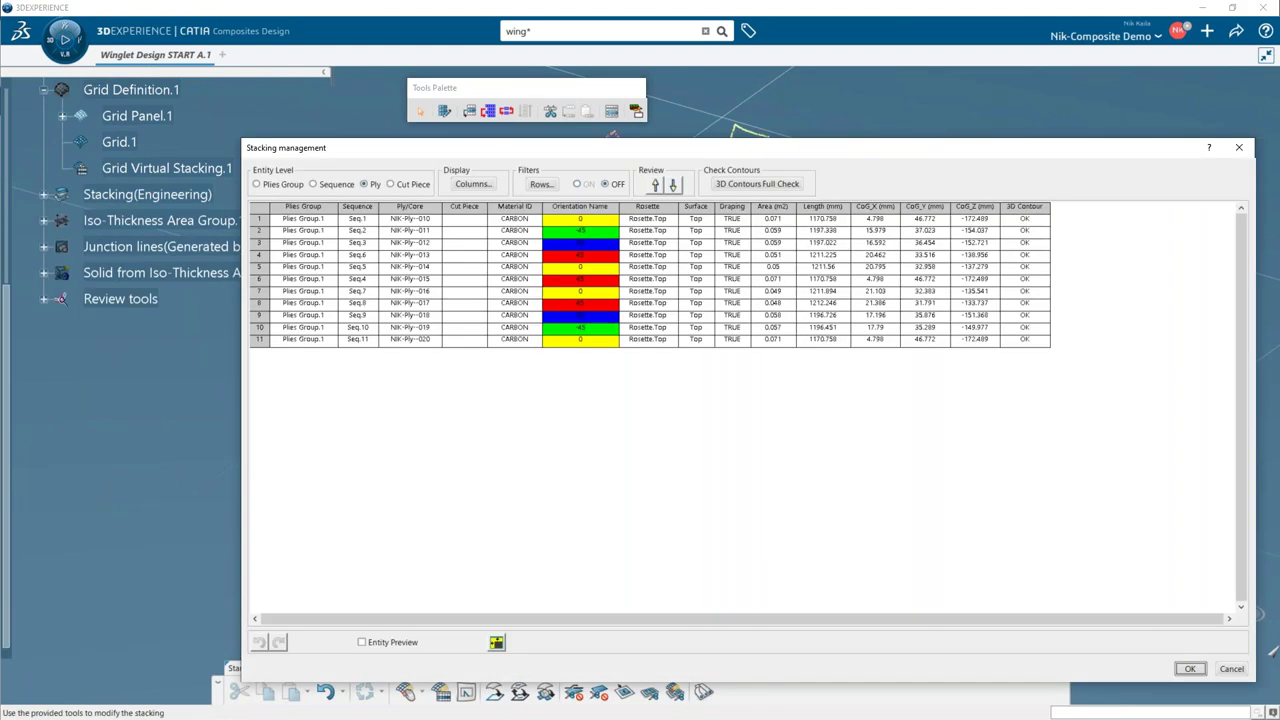
pyautogui.click(283, 245)
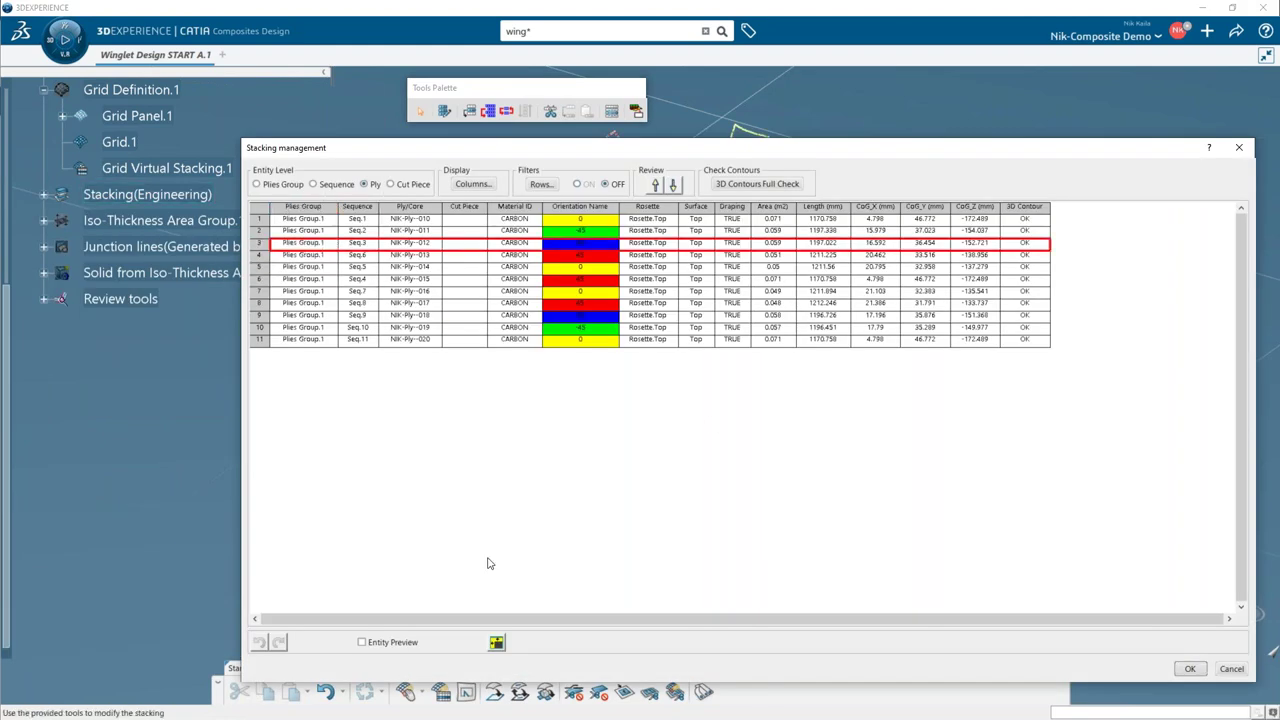
pyautogui.click(380, 645)
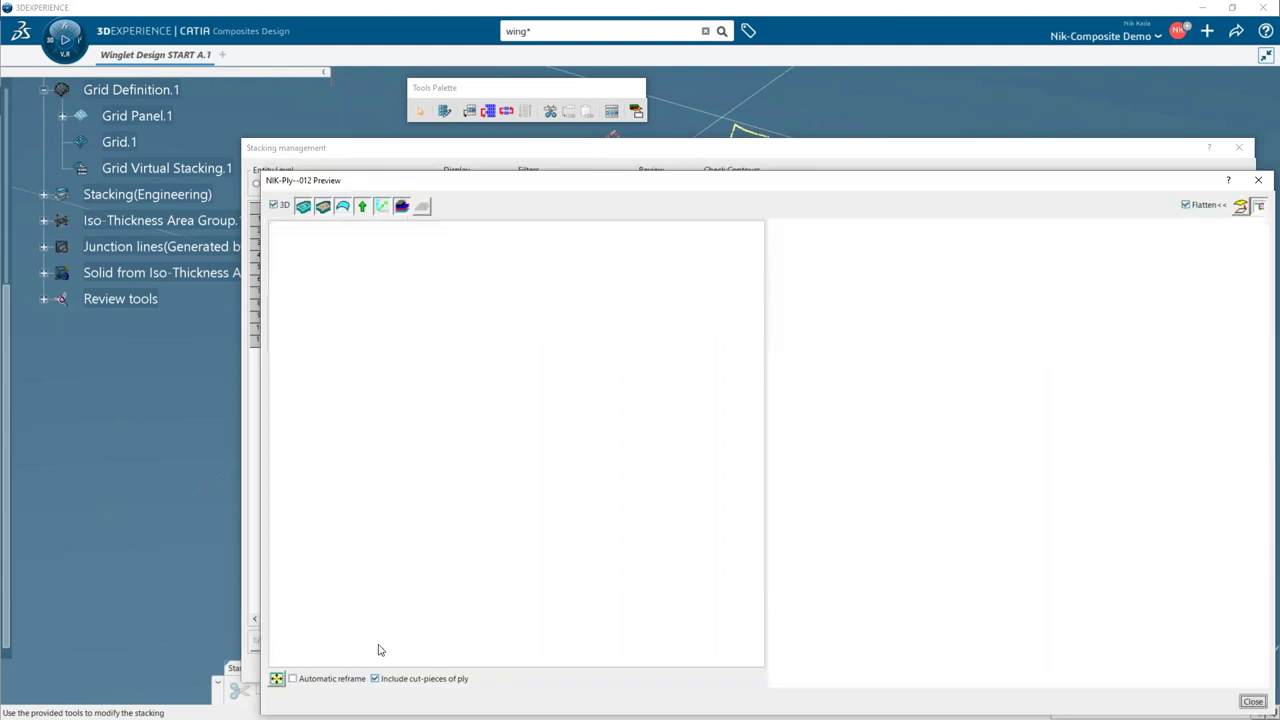
pyautogui.click(322, 207)
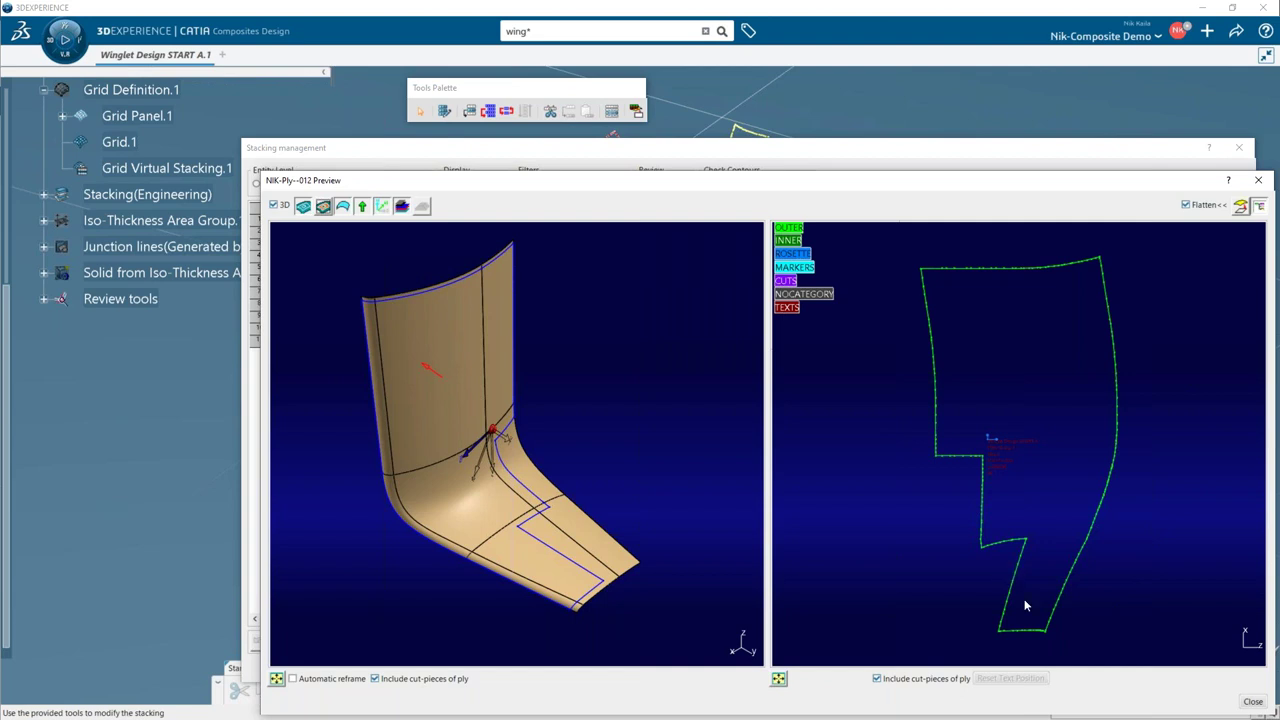
pyautogui.click(1253, 702)
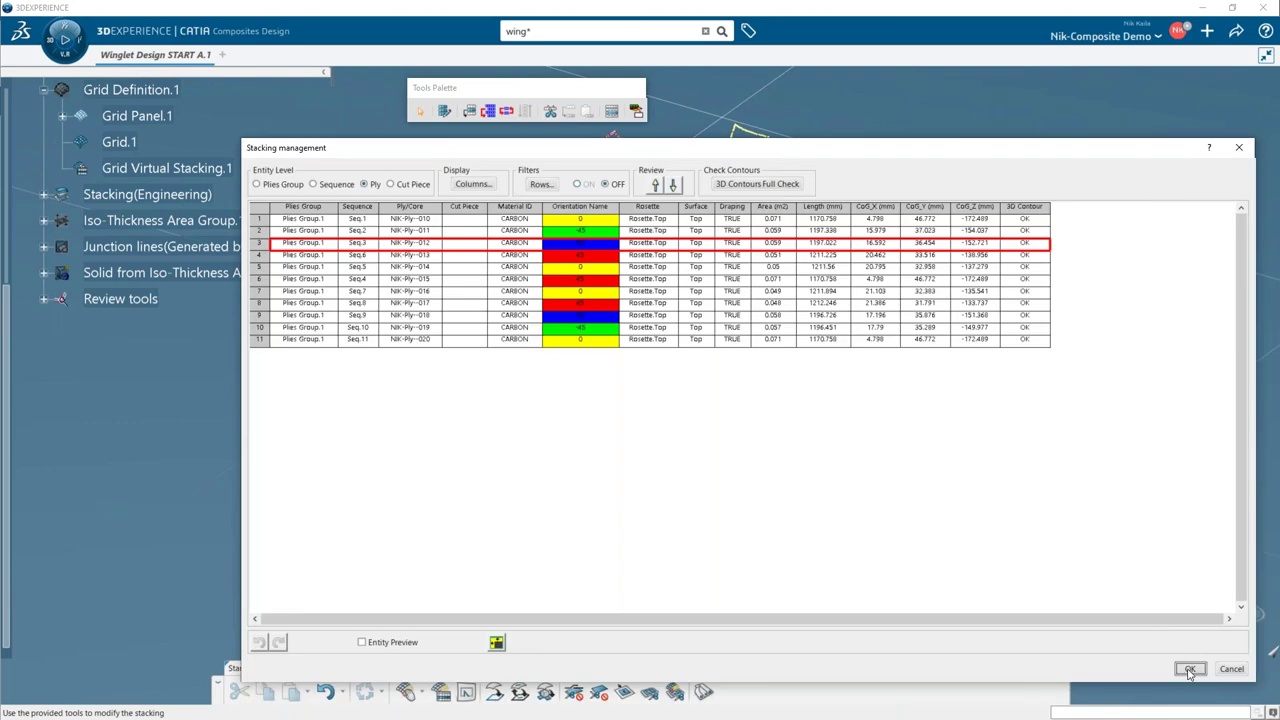
pyautogui.click(1189, 669)
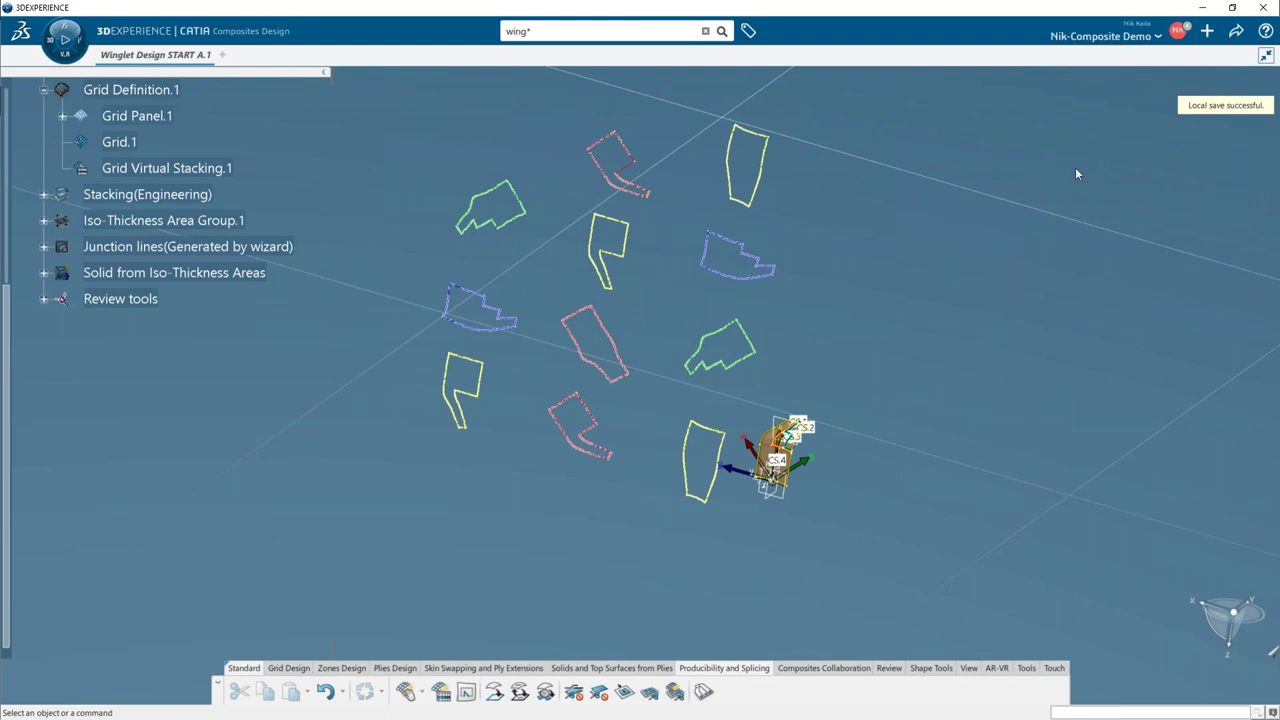
# - Add a new Drawing from the new-content (+) menu
pyautogui.click(1207, 31)
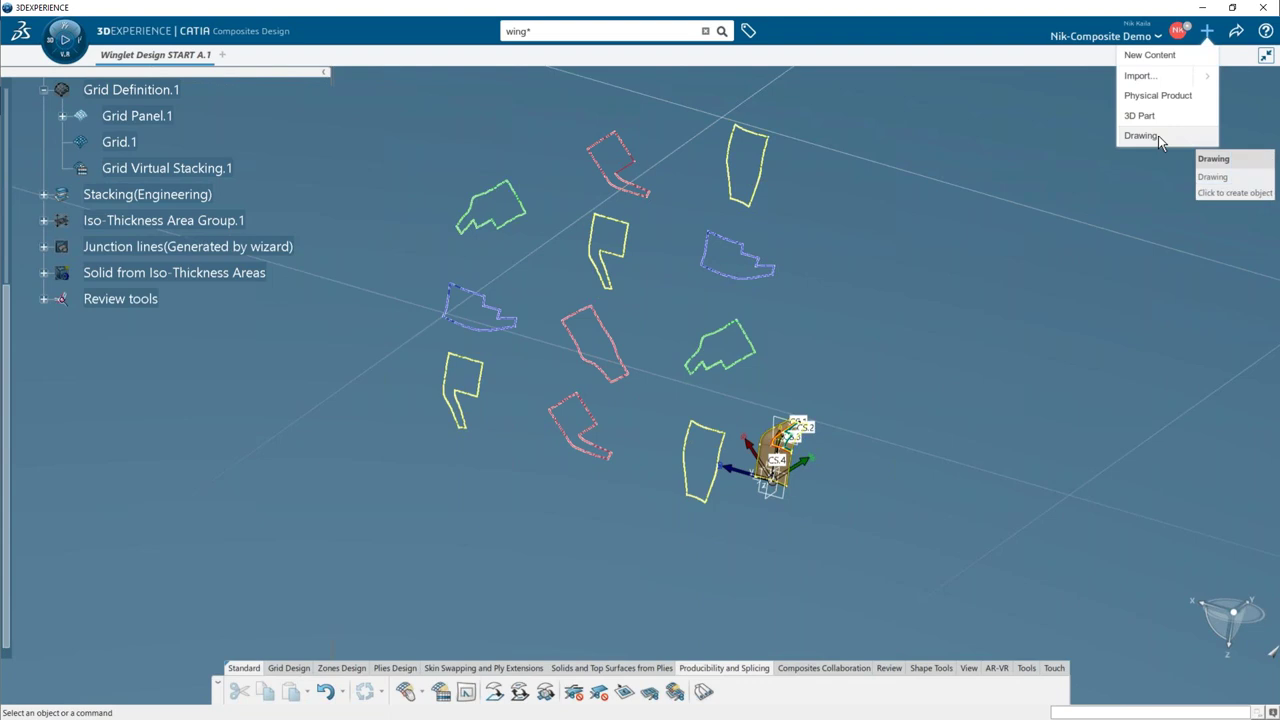
pyautogui.click(1158, 137)
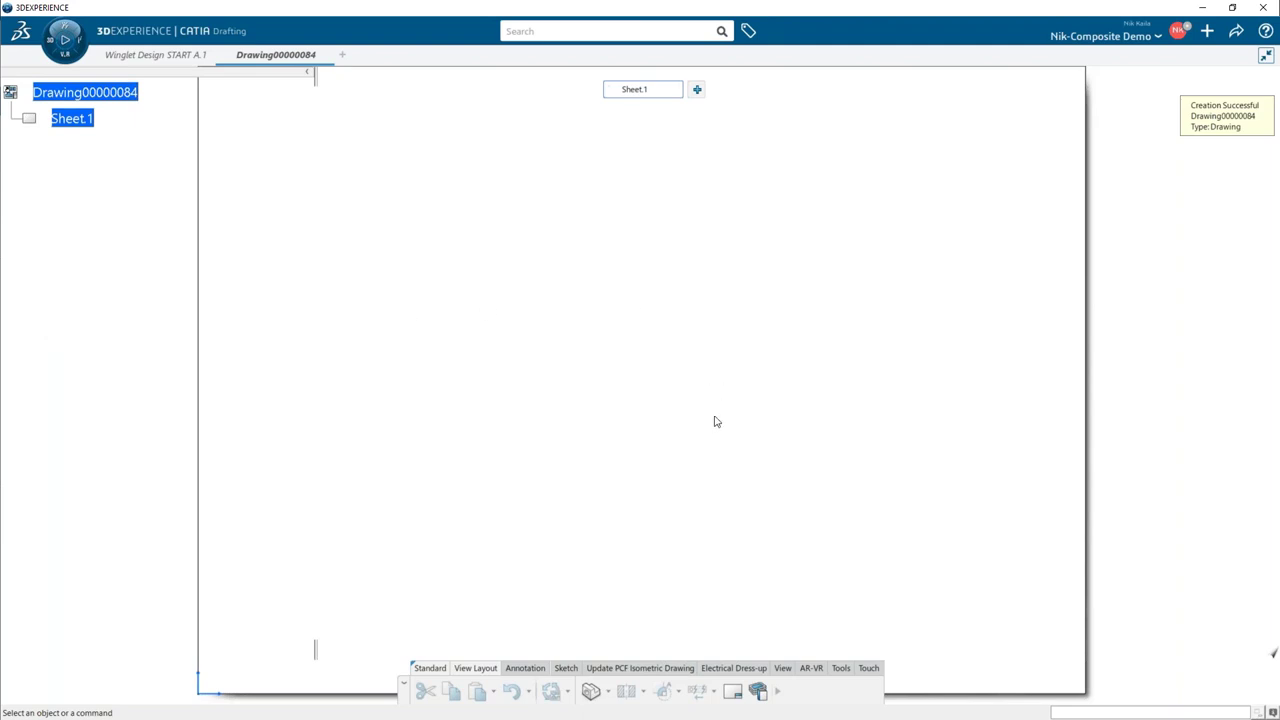
# - Start a front view using the CompositesGVSStacking view style
pyautogui.click(607, 691)
pyautogui.click(616, 614)
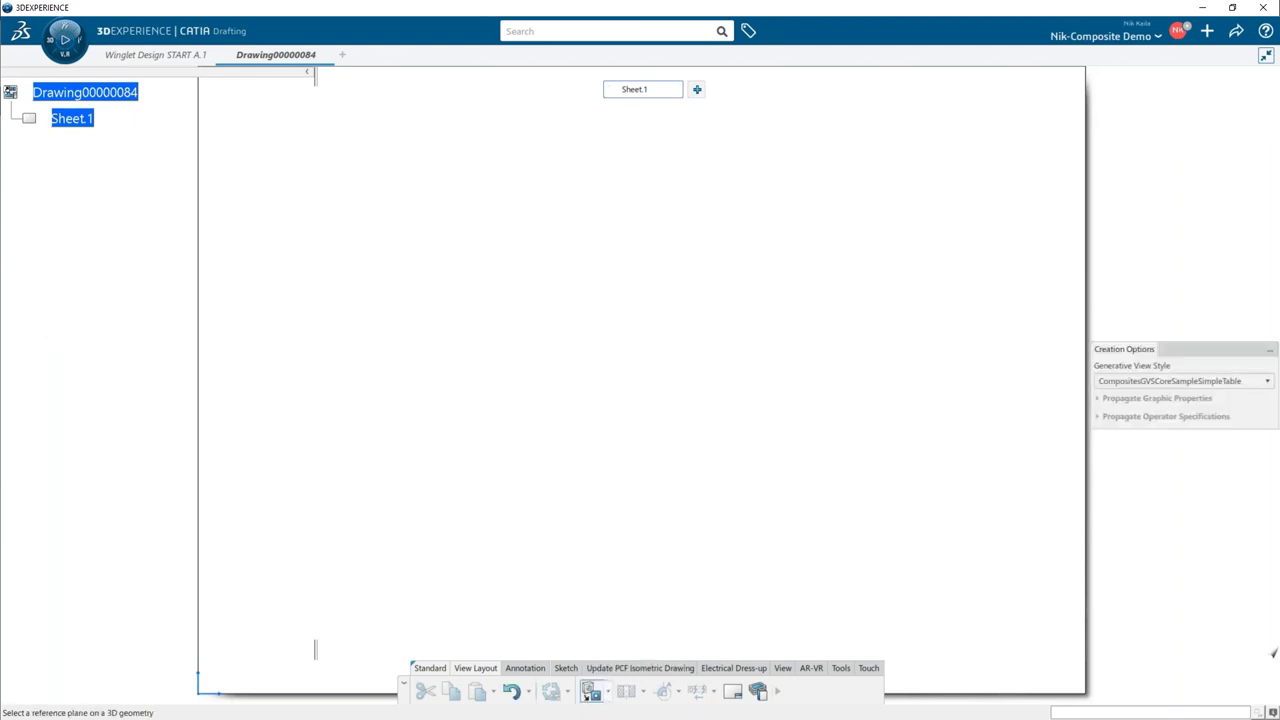
pyautogui.click(1152, 383)
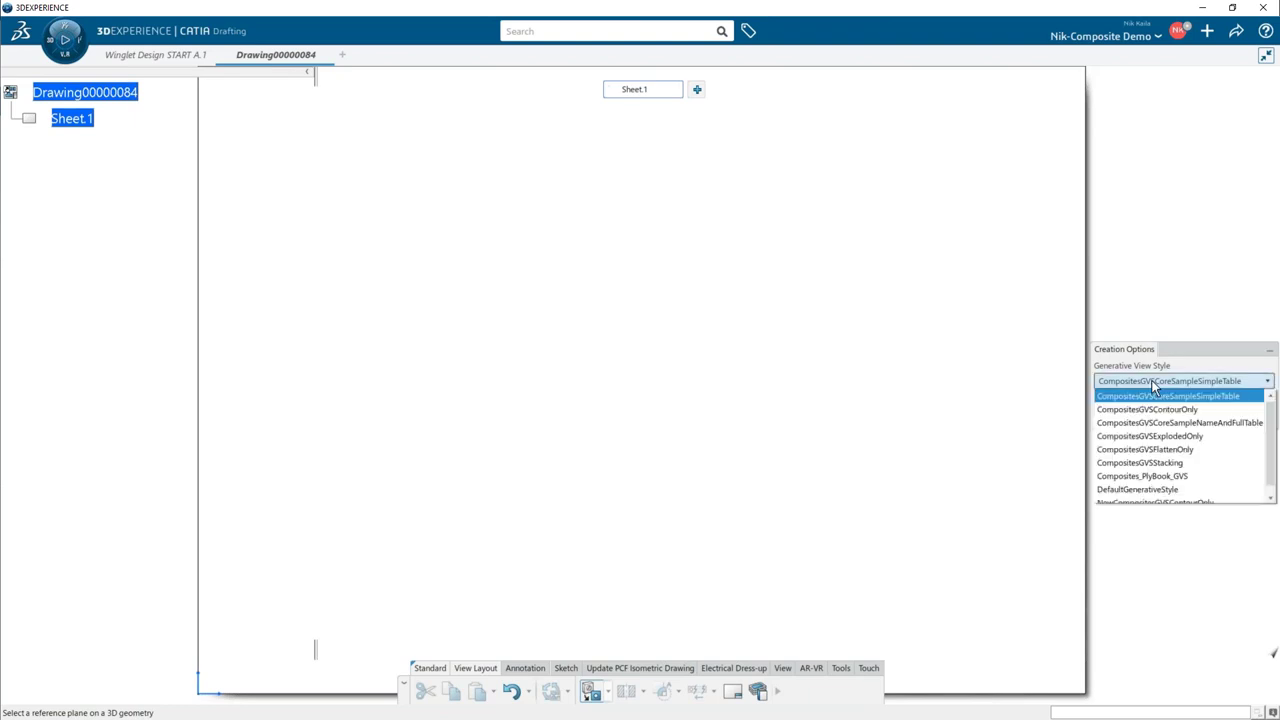
pyautogui.click(1157, 463)
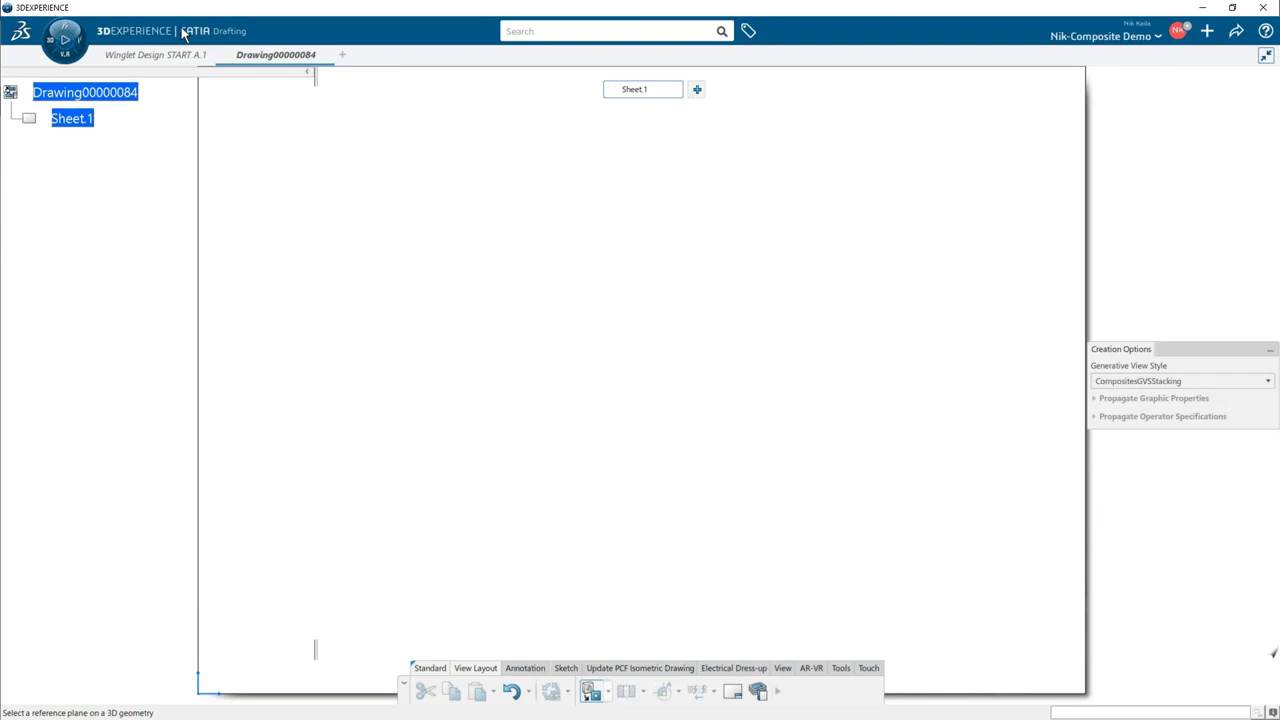
# - Orient the front view from the winglet's yz plane and place it on the sheet
pyautogui.click(155, 55)
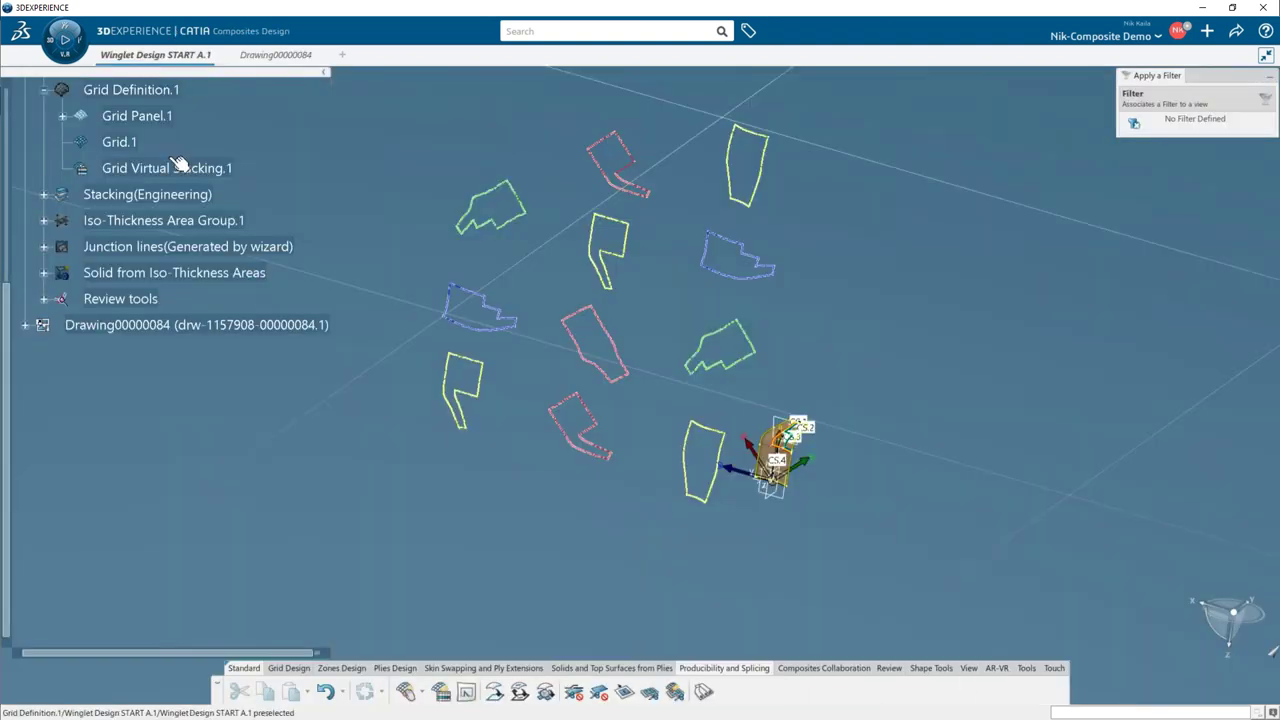
pyautogui.click(44, 300)
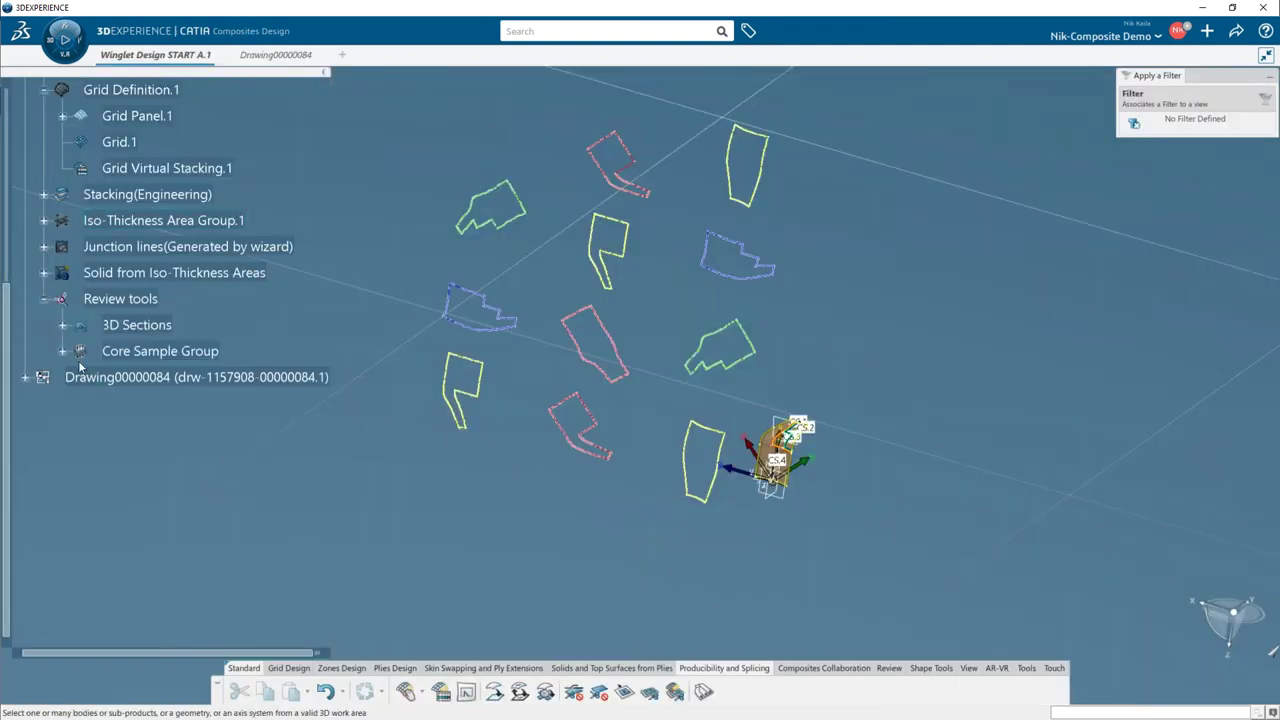
pyautogui.click(62, 326)
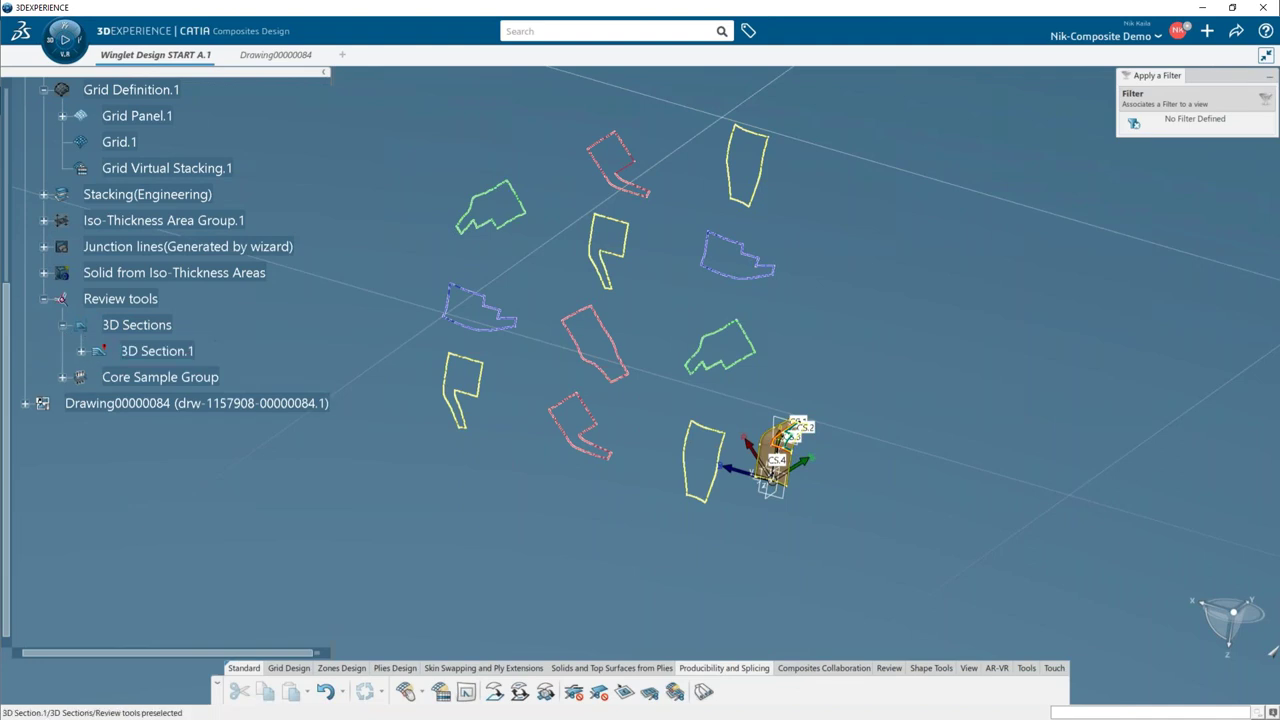
pyautogui.click(165, 351)
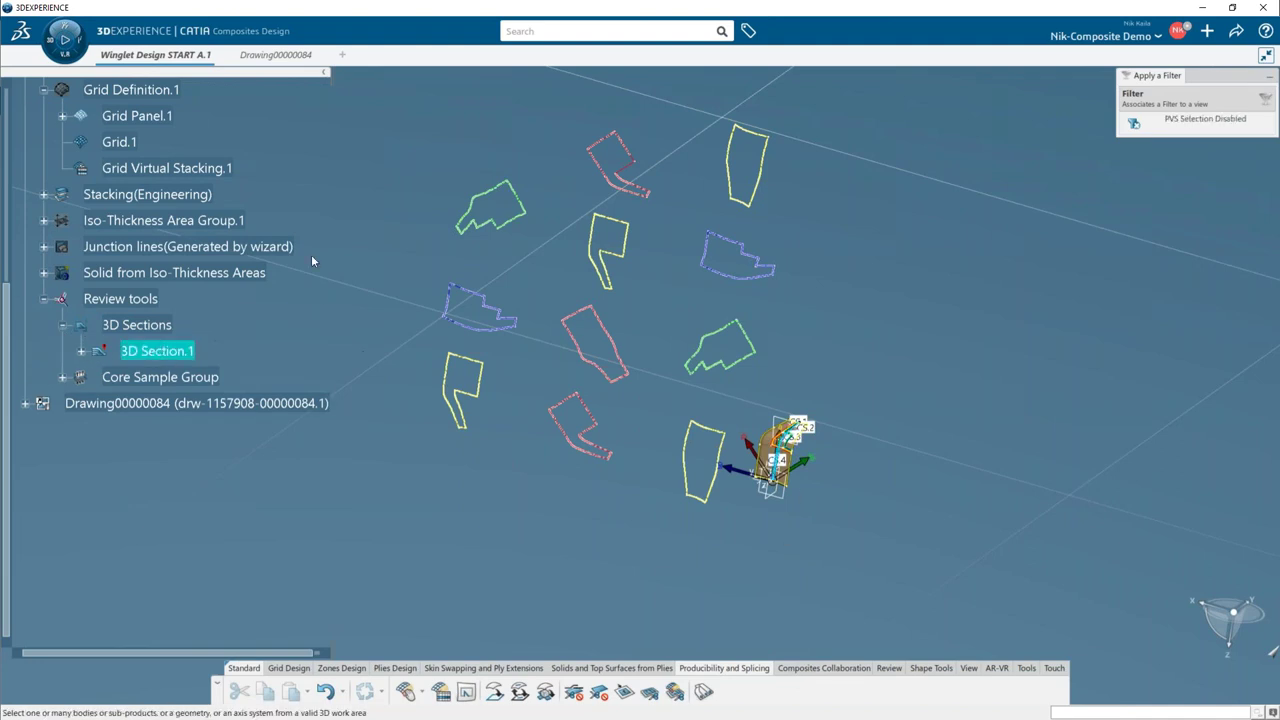
pyautogui.scroll(5, 301, 223)
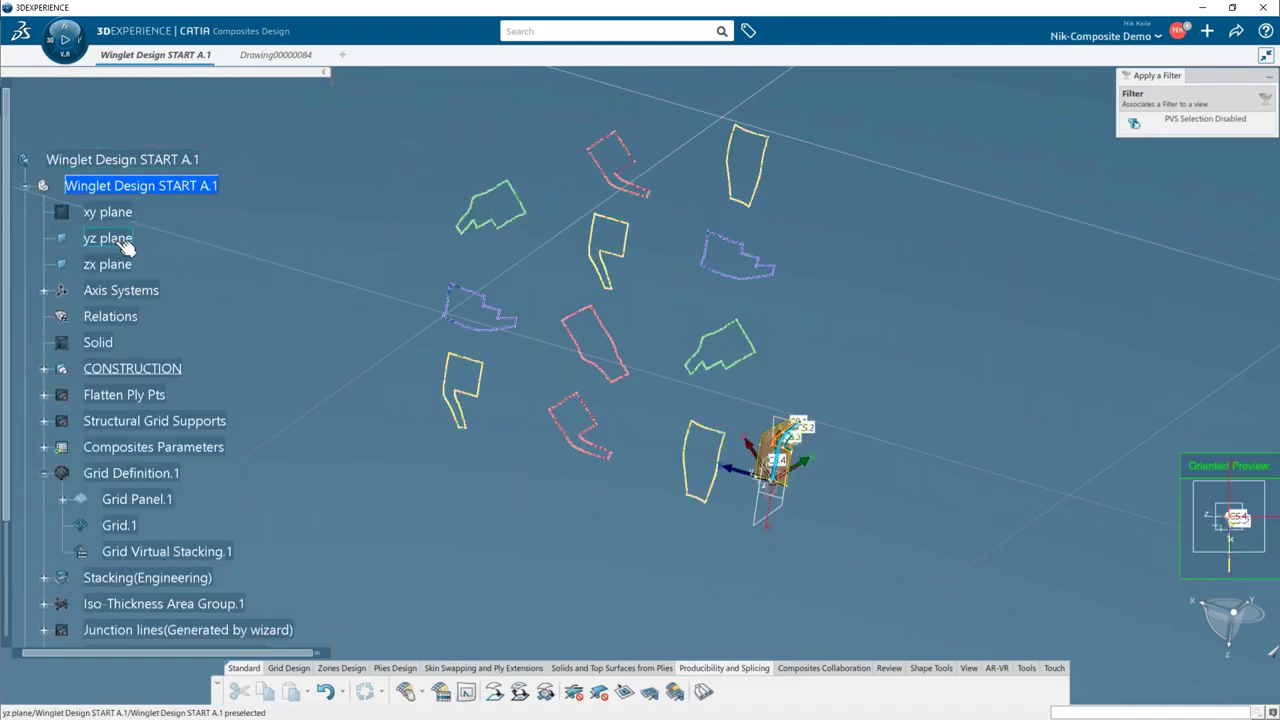
pyautogui.click(122, 241)
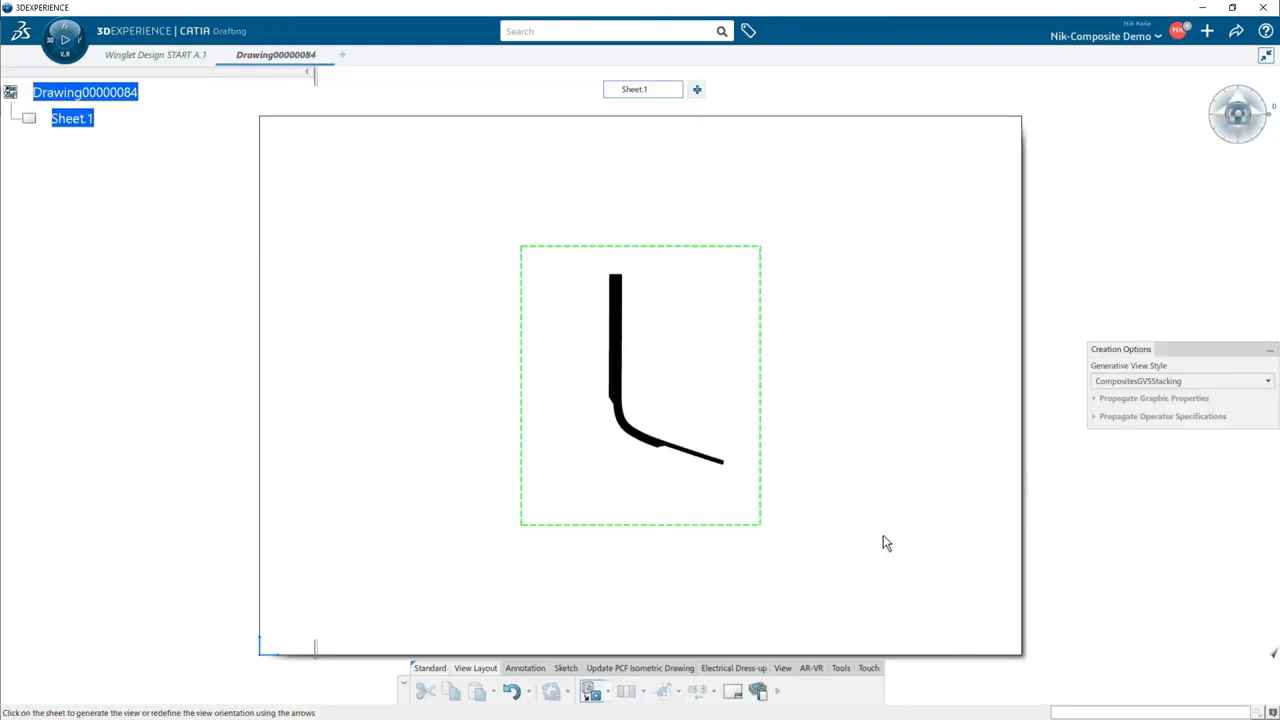
pyautogui.click(896, 496)
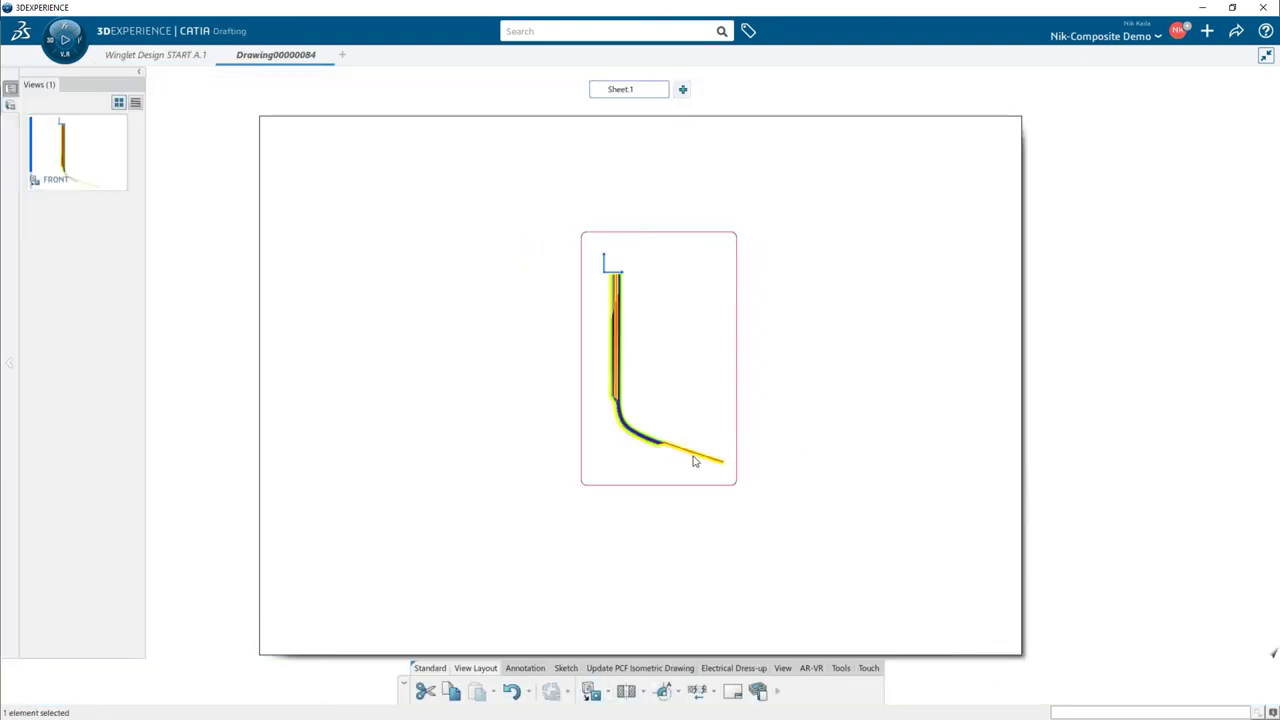
pyautogui.scroll(6, 720, 377)
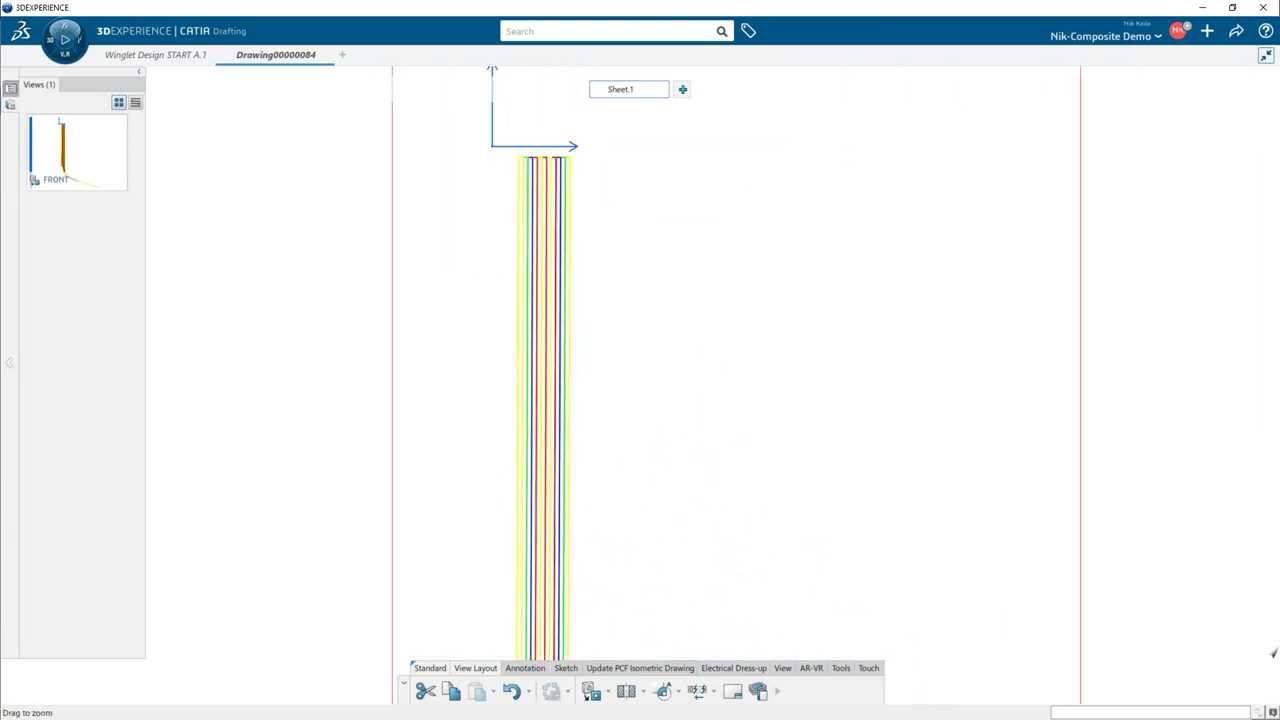
pyautogui.scroll(-5, 743, 577)
pyautogui.scroll(-6, 546, 406)
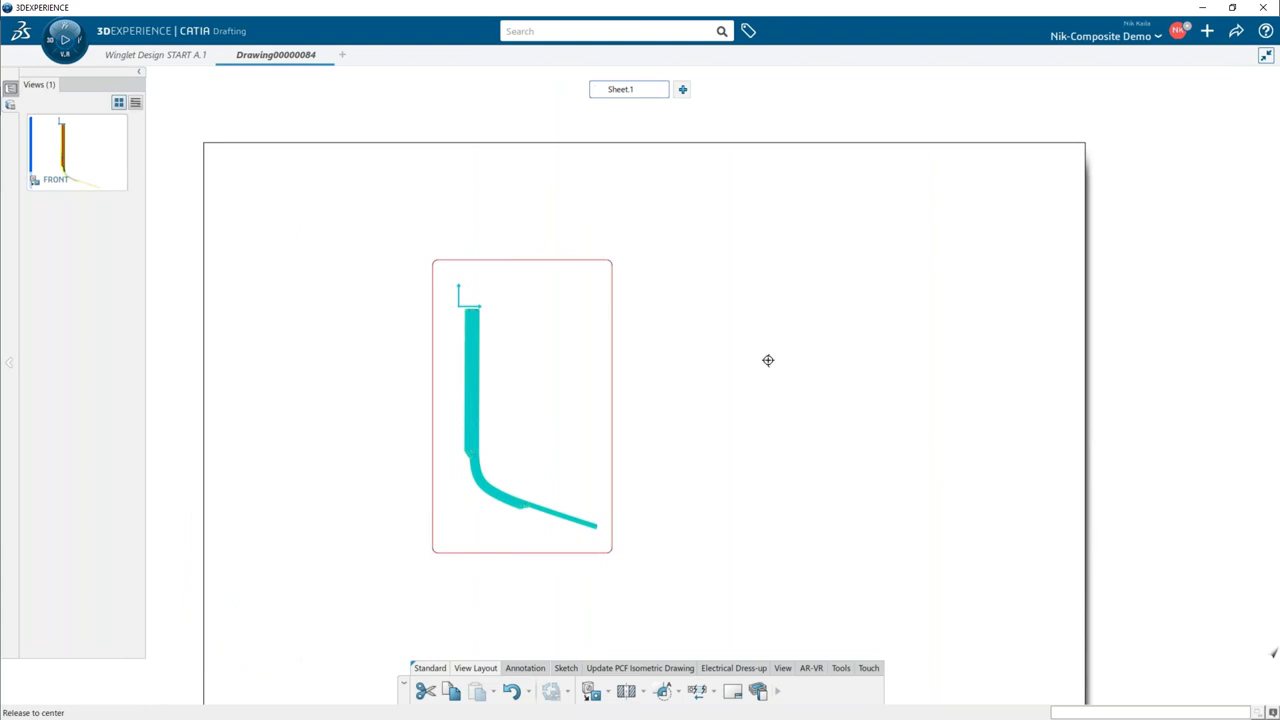
pyautogui.moveTo(631, 400); pyautogui.dragTo(458, 327)
pyautogui.click(607, 690)
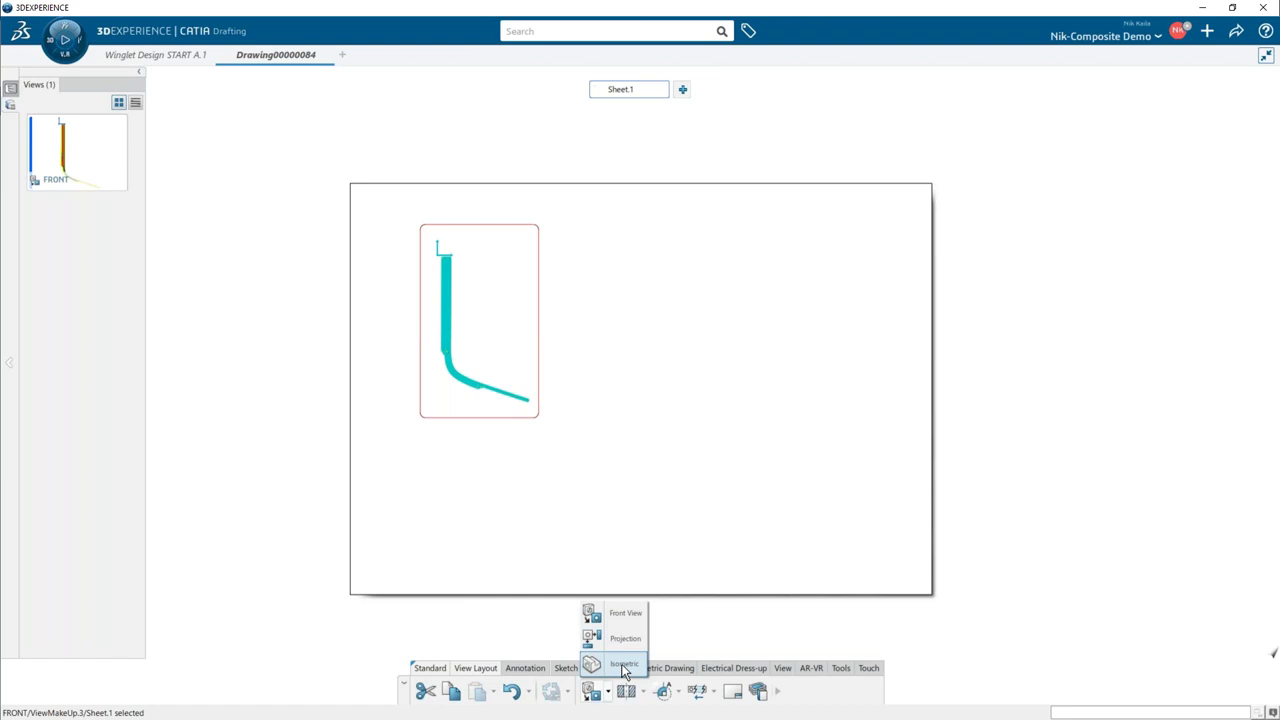
# - Start an isometric view in the CompositesGVSCoreSampleSimpleTable style
pyautogui.click(624, 668)
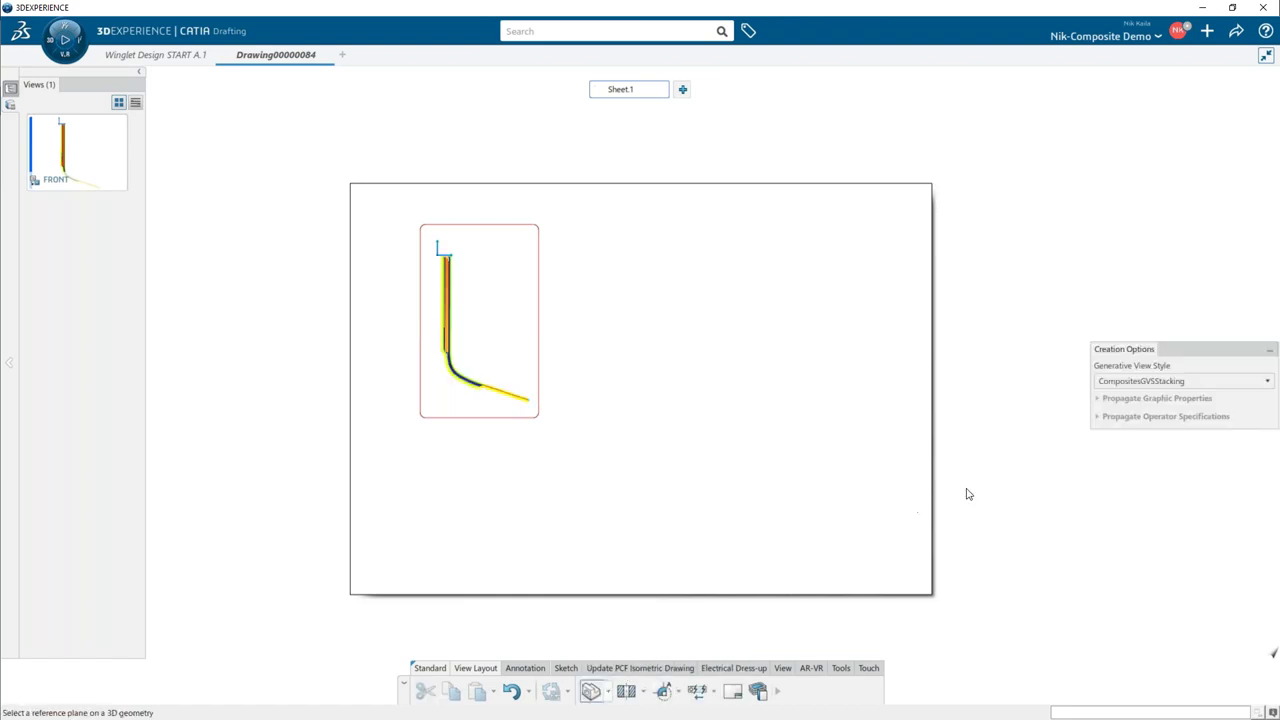
pyautogui.click(1189, 384)
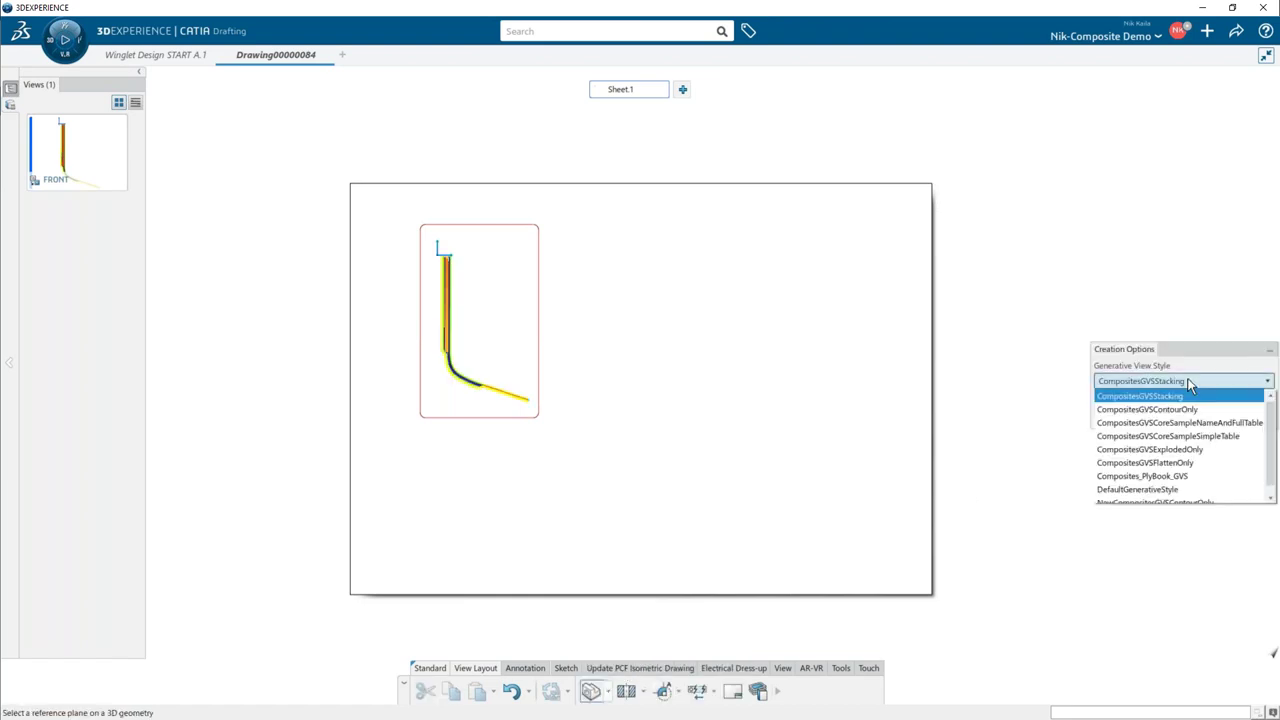
pyautogui.click(1189, 437)
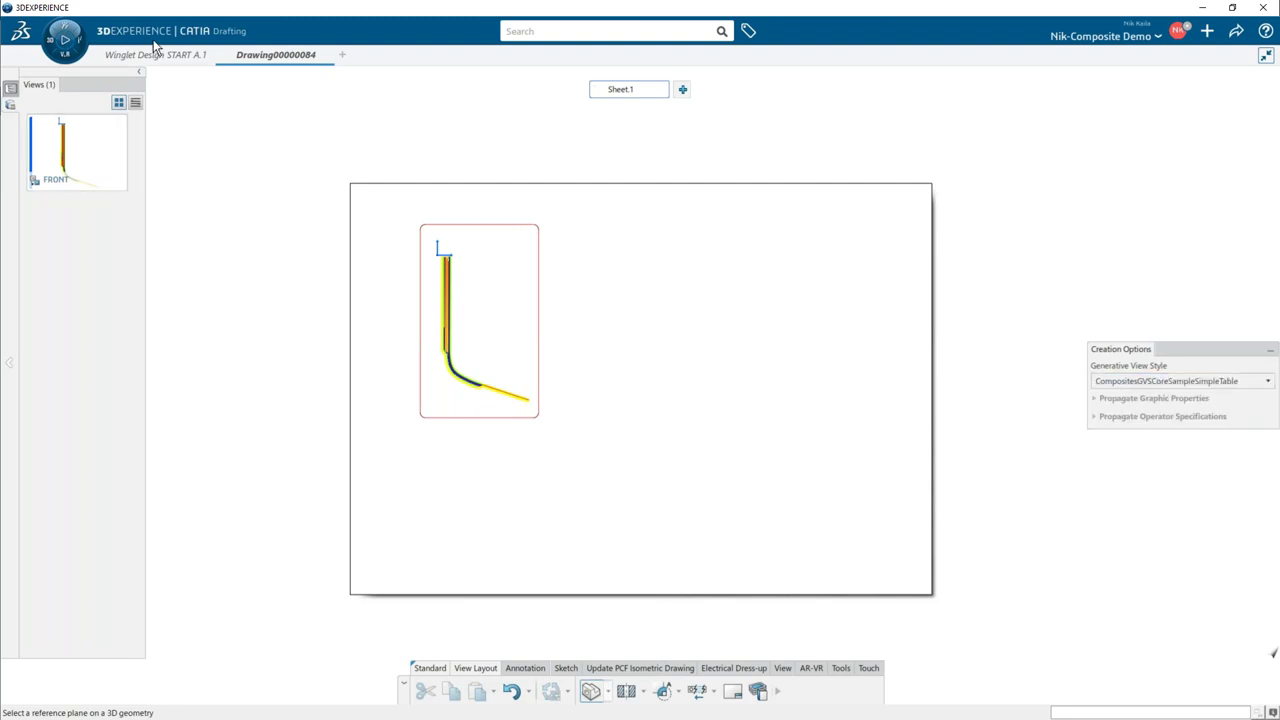
# - Pick the reference plane on the winglet part and place the isometric view on the sheet
pyautogui.click(150, 55)
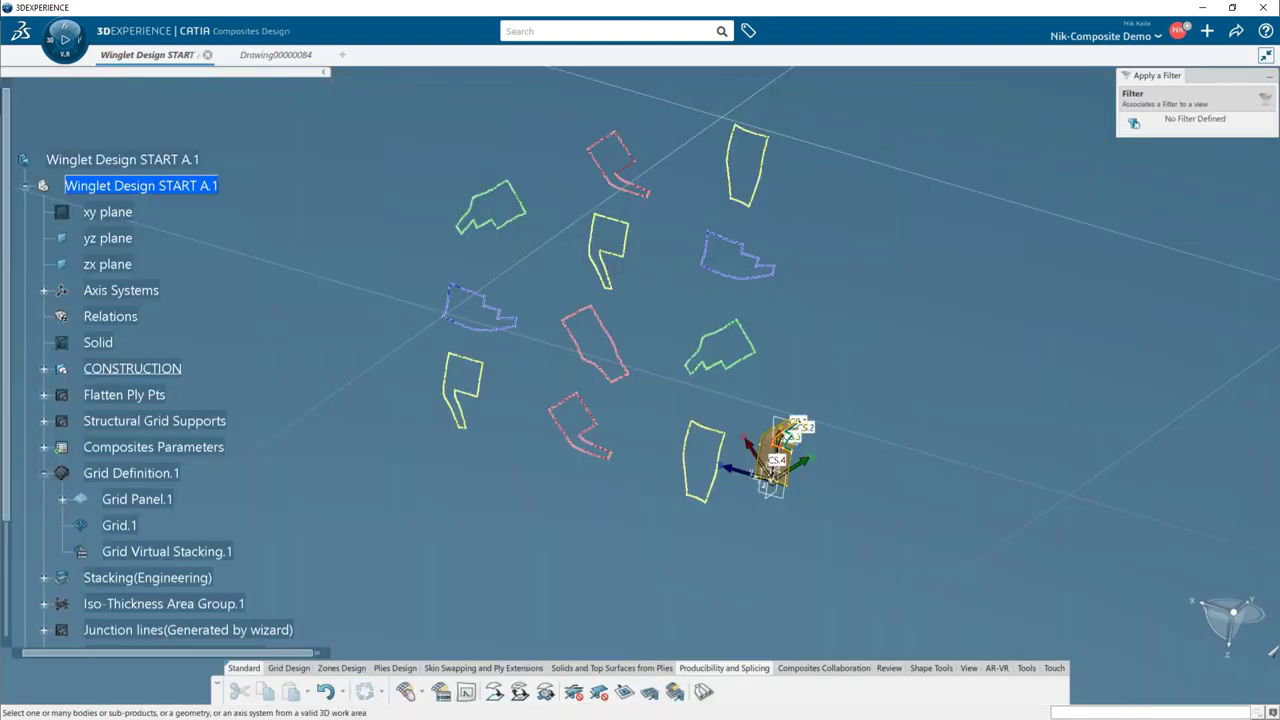
pyautogui.scroll(-4, 300, 420)
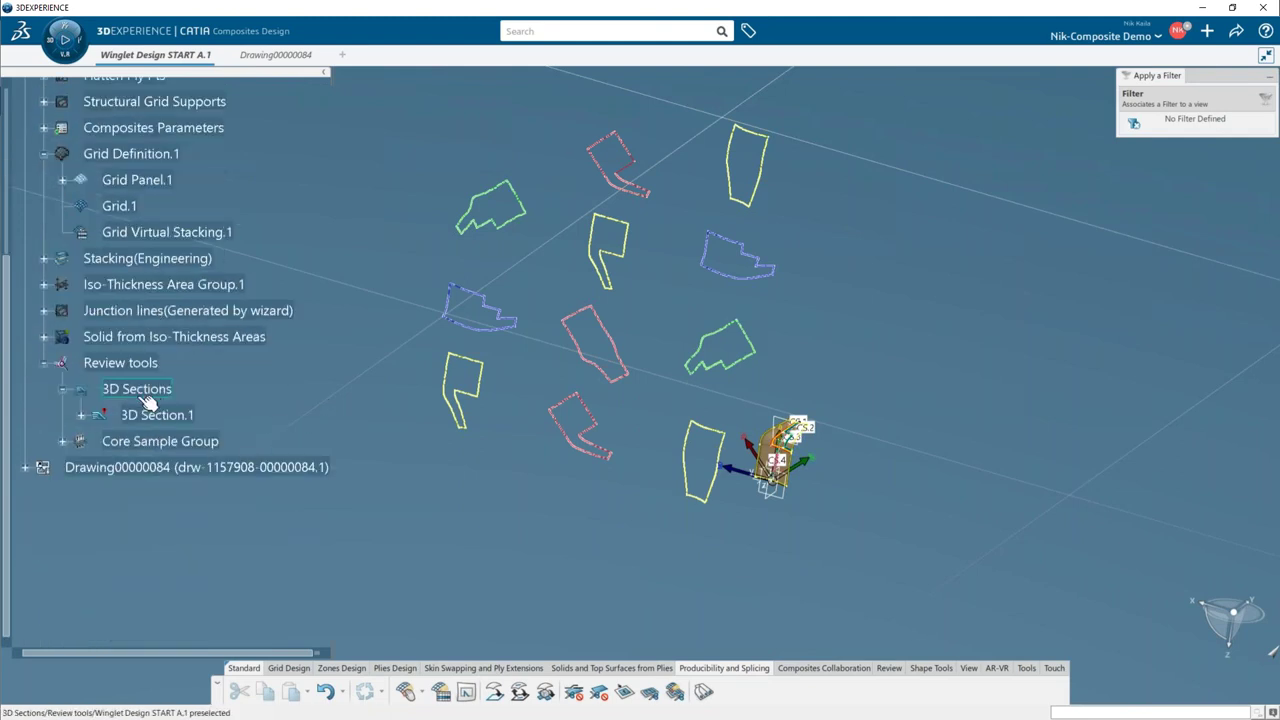
pyautogui.moveTo(884, 563); pyautogui.dragTo(466, 457, button='middle')
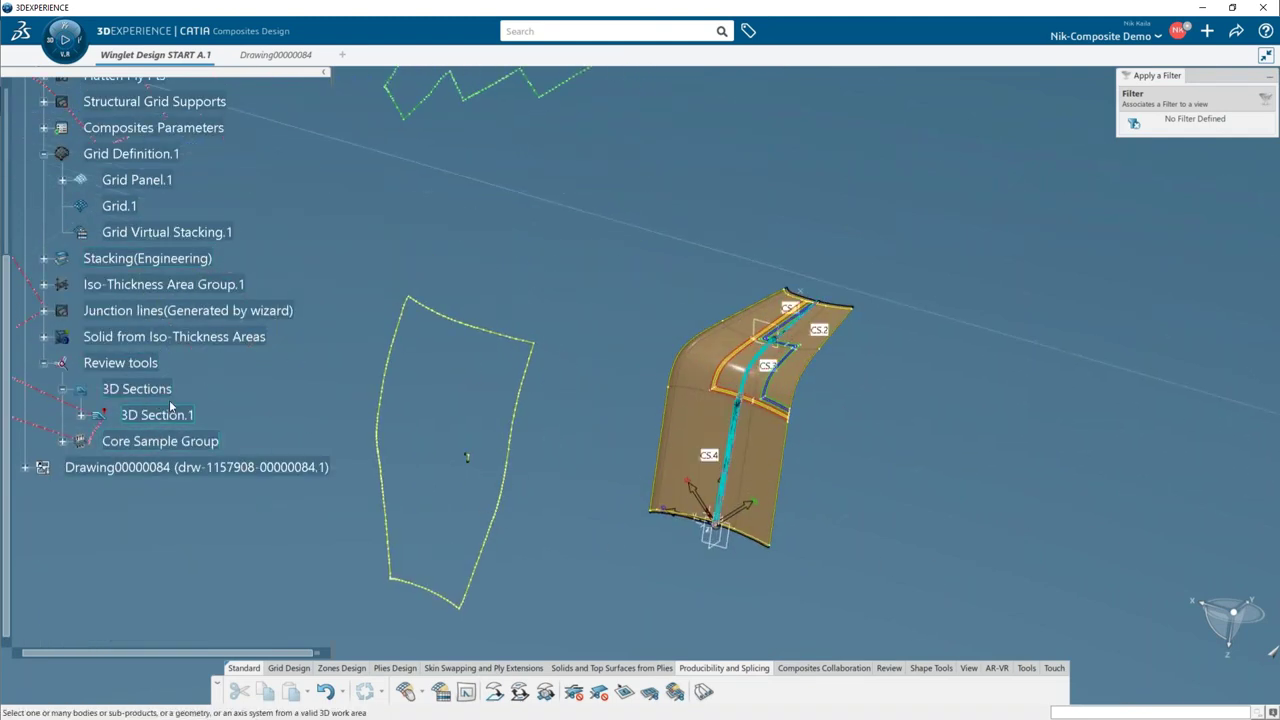
pyautogui.click(714, 421)
pyautogui.click(714, 421)
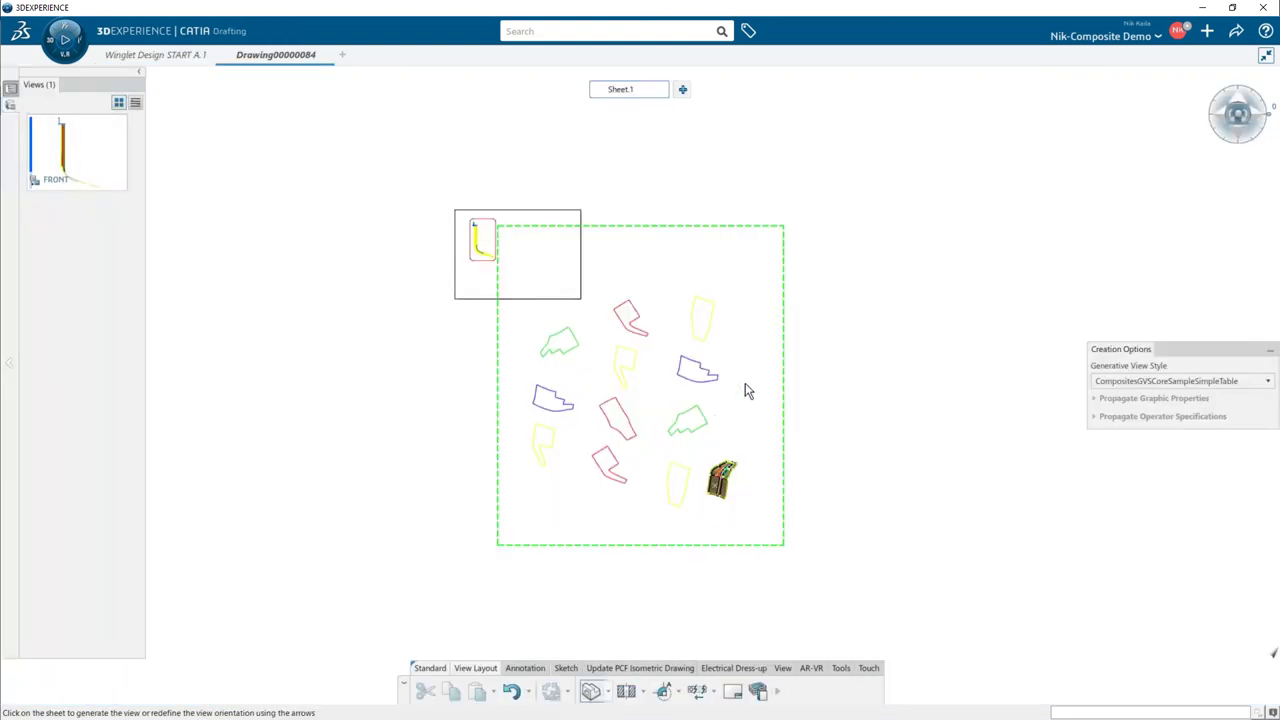
pyautogui.click(860, 421)
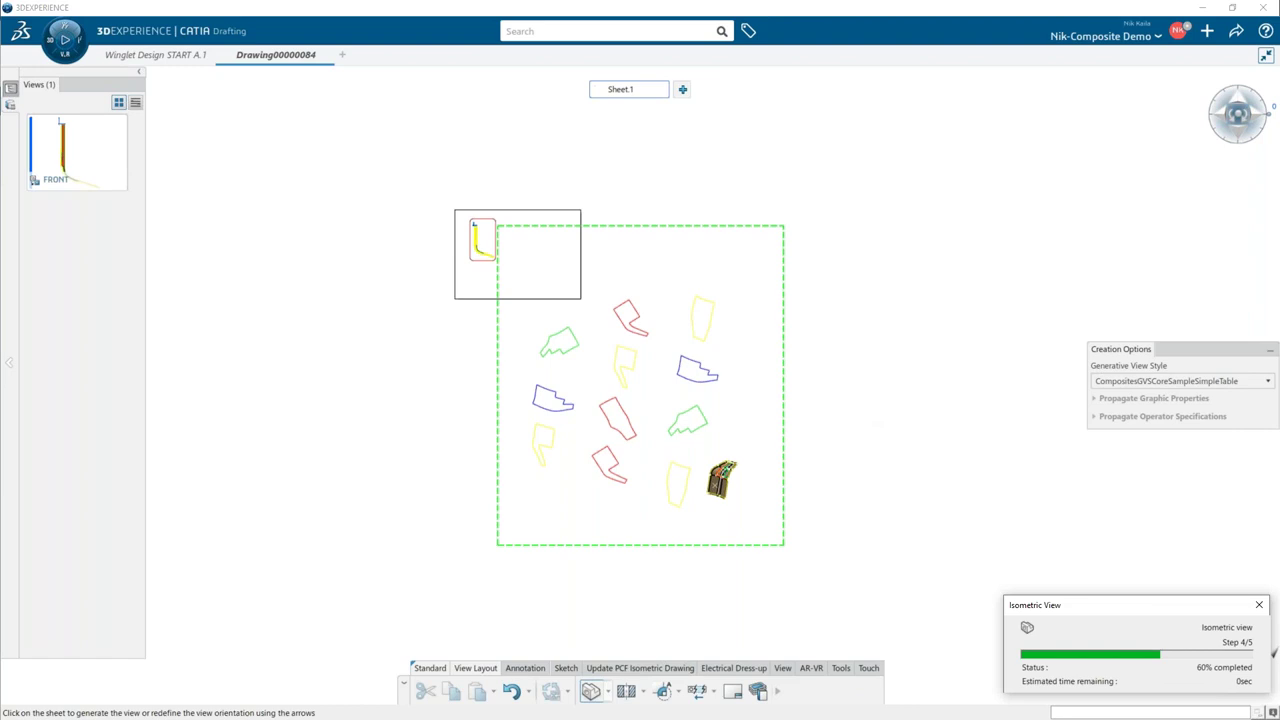
pyautogui.moveTo(743, 477); pyautogui.dragTo(840, 421, button='middle')
pyautogui.moveTo(751, 514); pyautogui.dragTo(385, 68)
pyautogui.scroll(2, 650, 392)
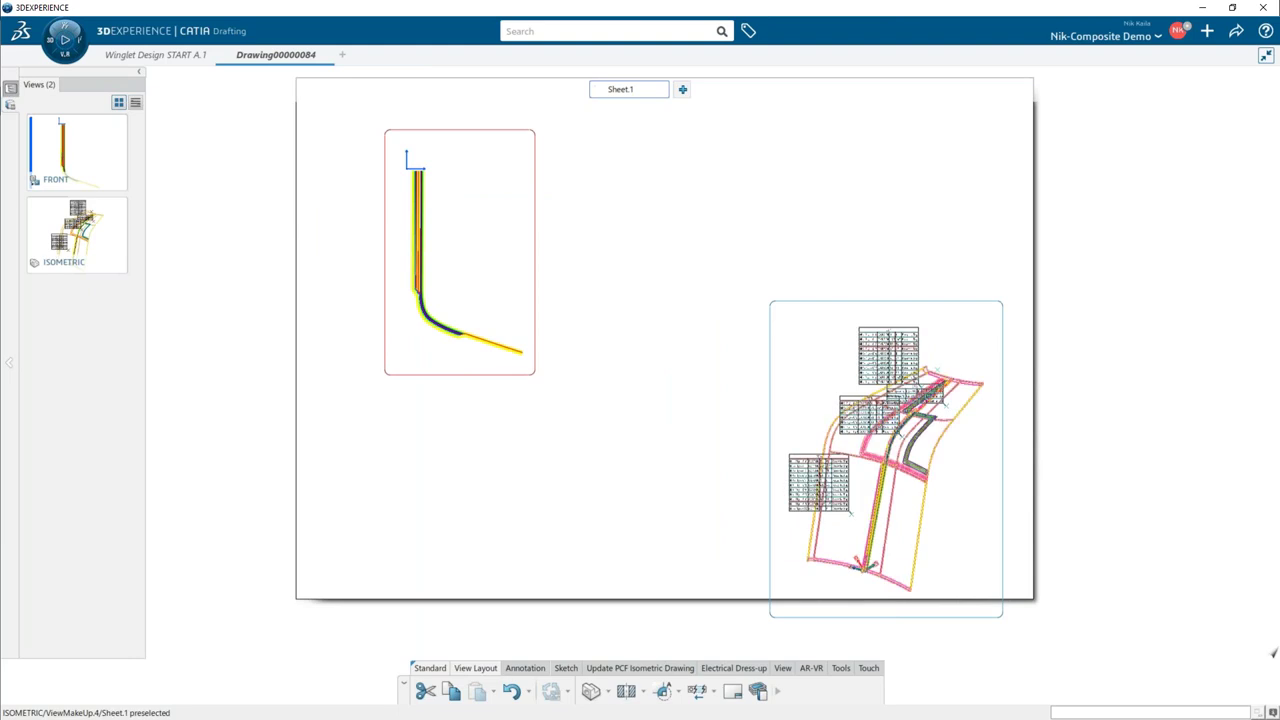
# - Shift the isometric view up-left, drag CS.3 down-right and CS.2 upper right, then zoom out
pyautogui.moveTo(717, 176); pyautogui.dragTo(657, 146)
pyautogui.scroll(5, 837, 491)
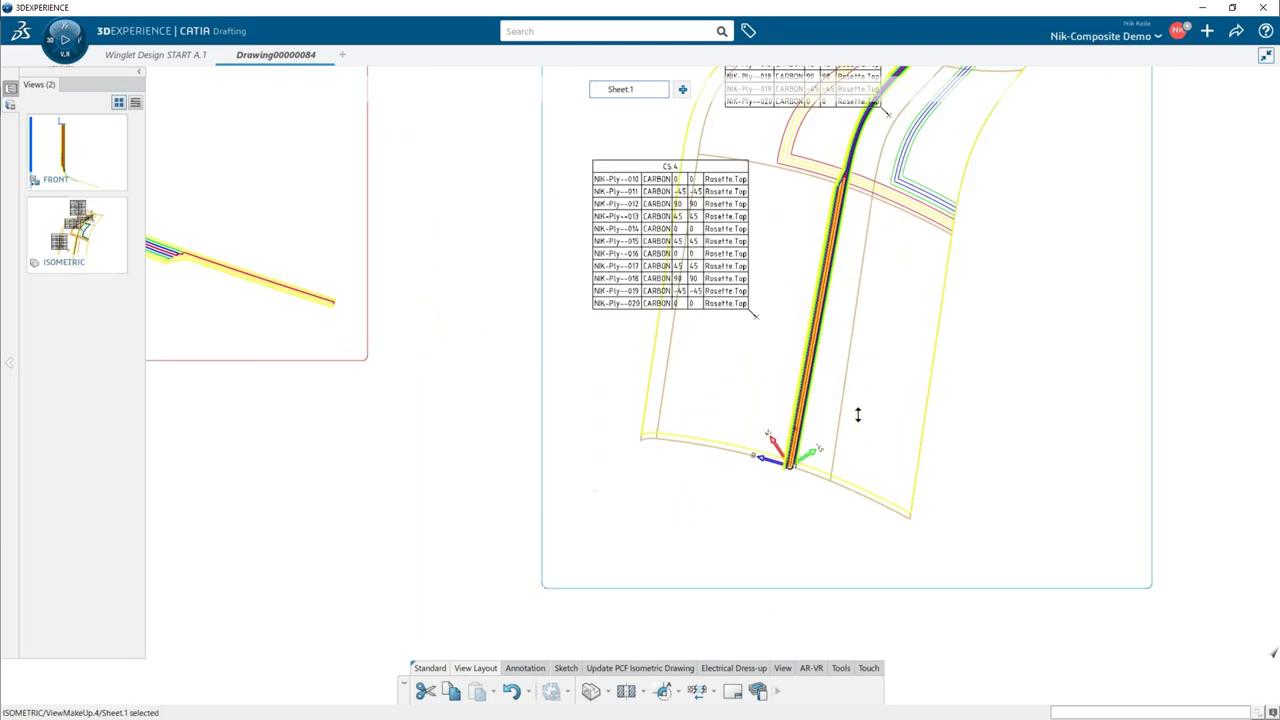
pyautogui.moveTo(668, 300); pyautogui.dragTo(979, 465)
pyautogui.click(872, 271)
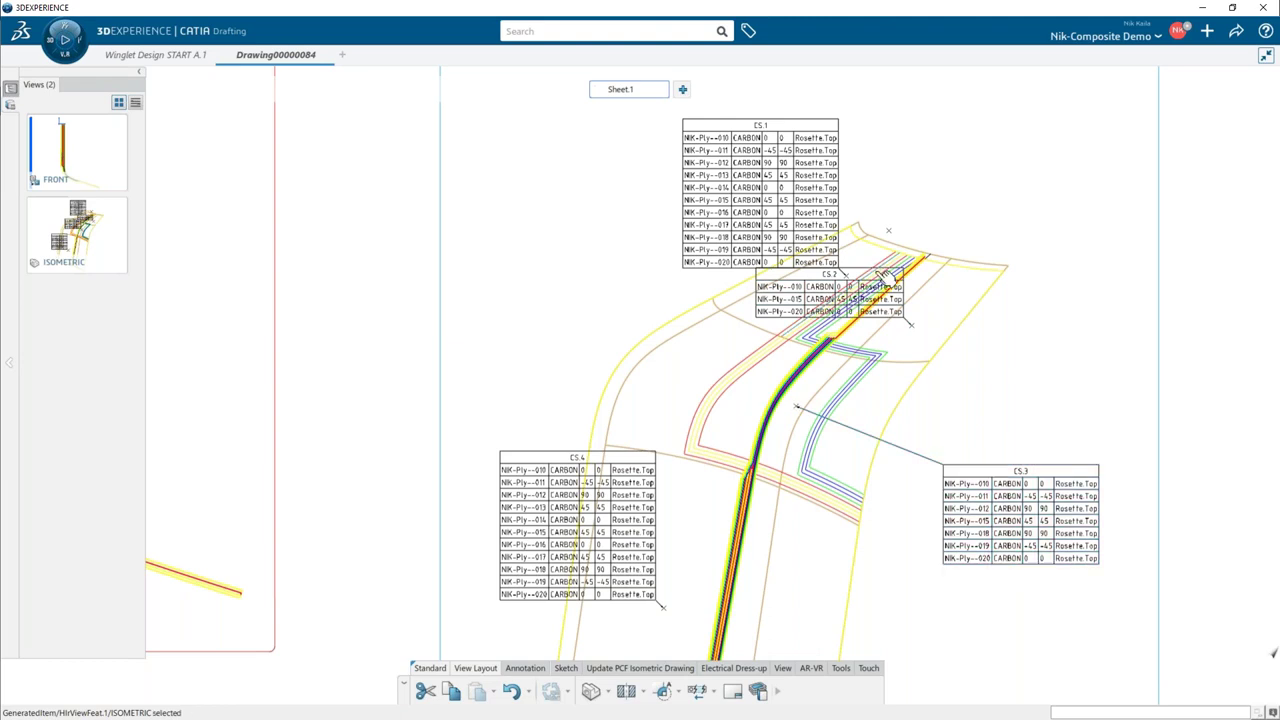
pyautogui.click(1071, 303)
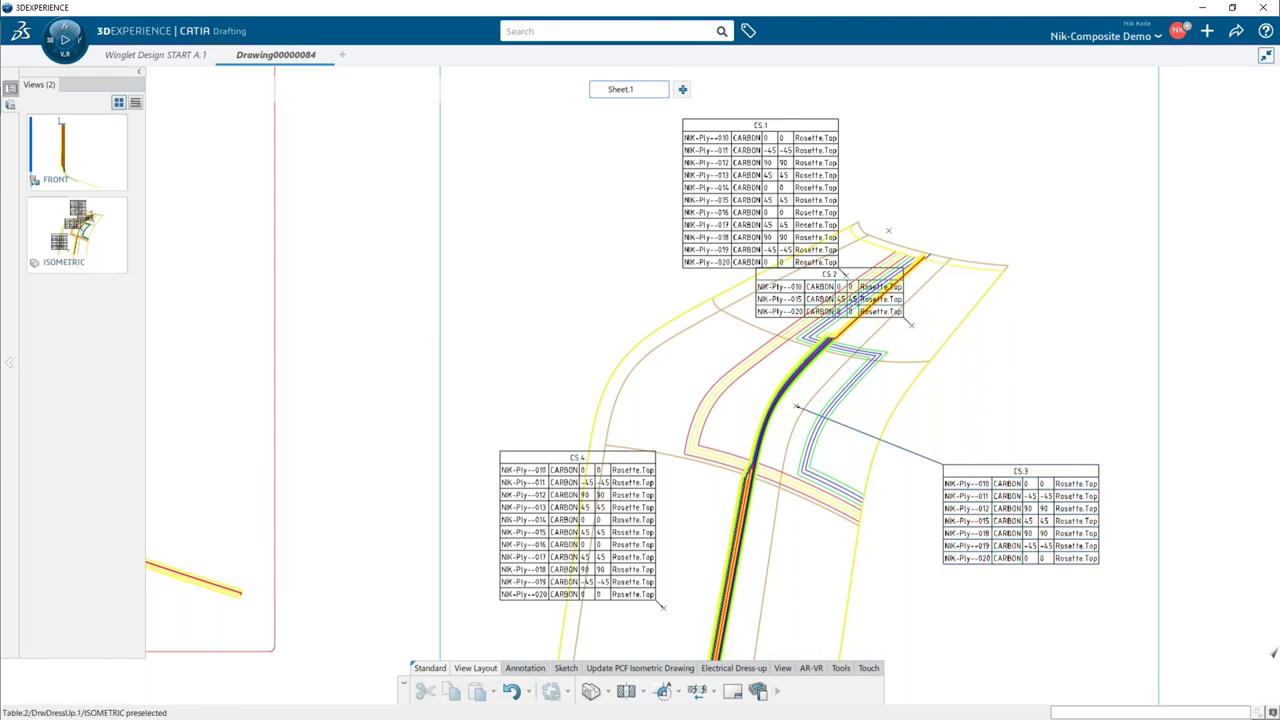
pyautogui.moveTo(858, 272); pyautogui.dragTo(1090, 158)
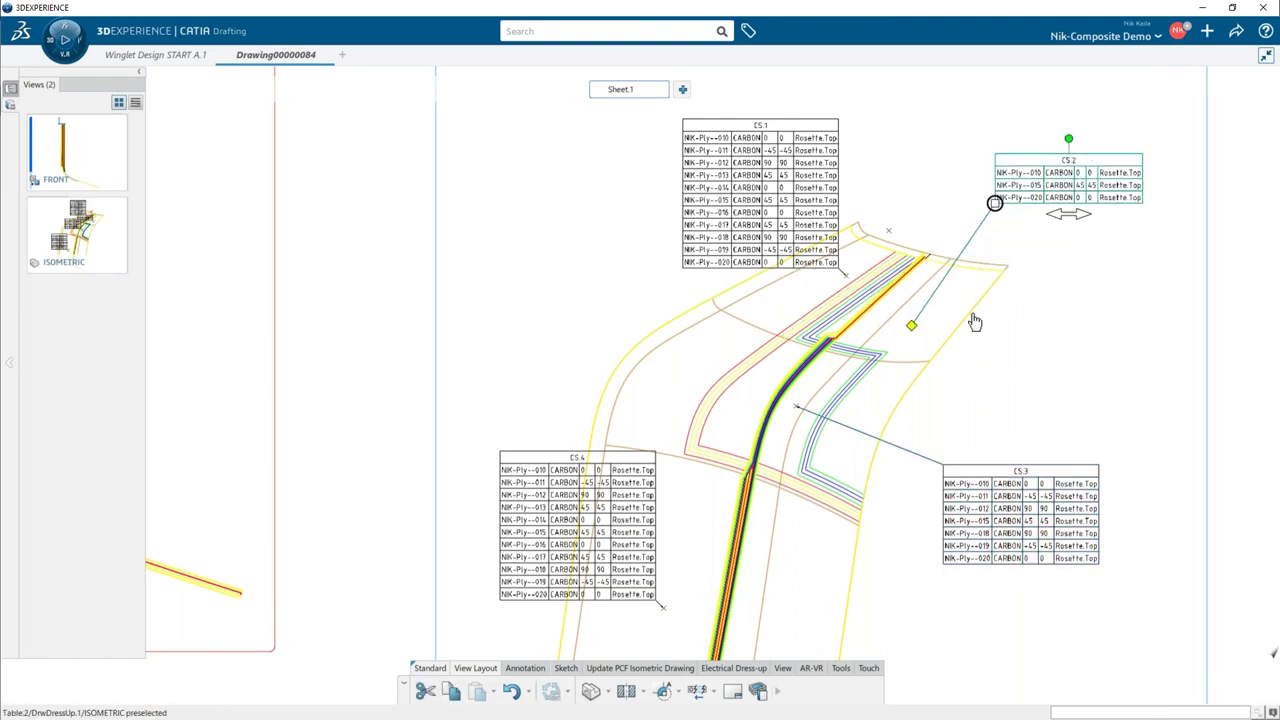
pyautogui.keyDown('ctrl'); pyautogui.moveTo(416, 345); pyautogui.dragTo(437, 371, button='middle'); pyautogui.keyUp('ctrl')
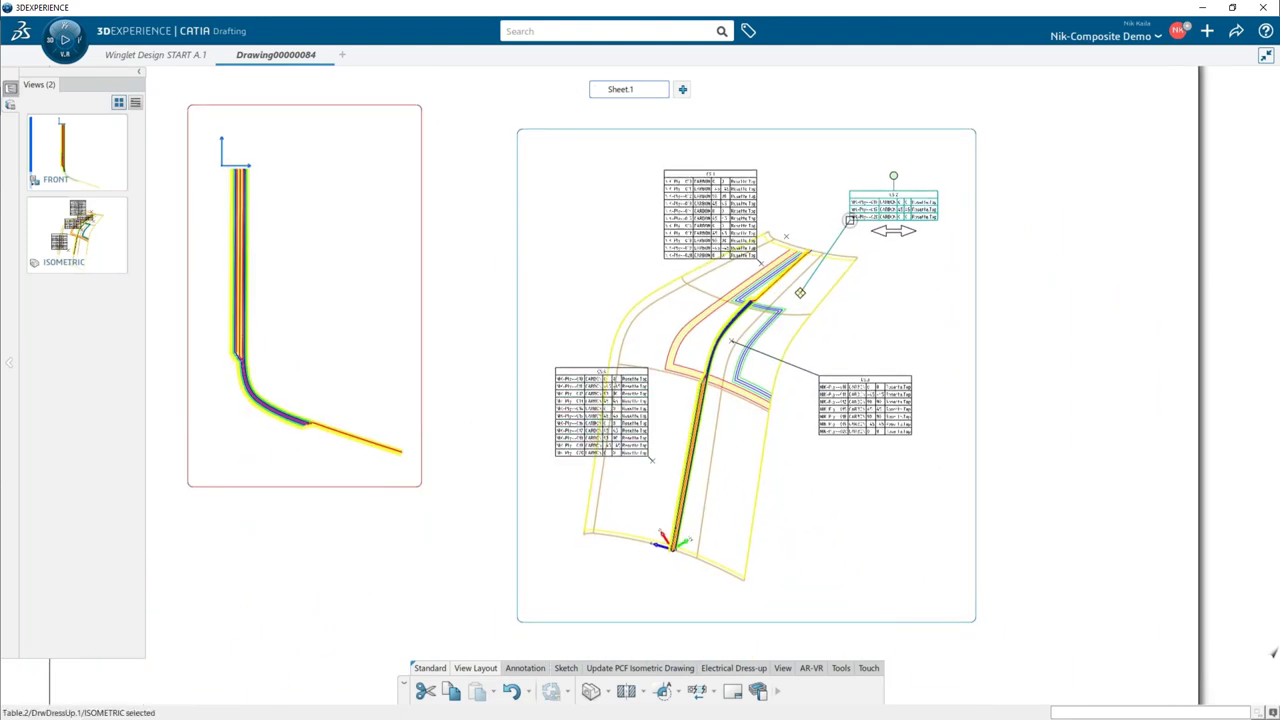
pyautogui.keyDown('ctrl'); pyautogui.moveTo(491, 457); pyautogui.dragTo(476, 449, button='middle'); pyautogui.keyUp('ctrl')
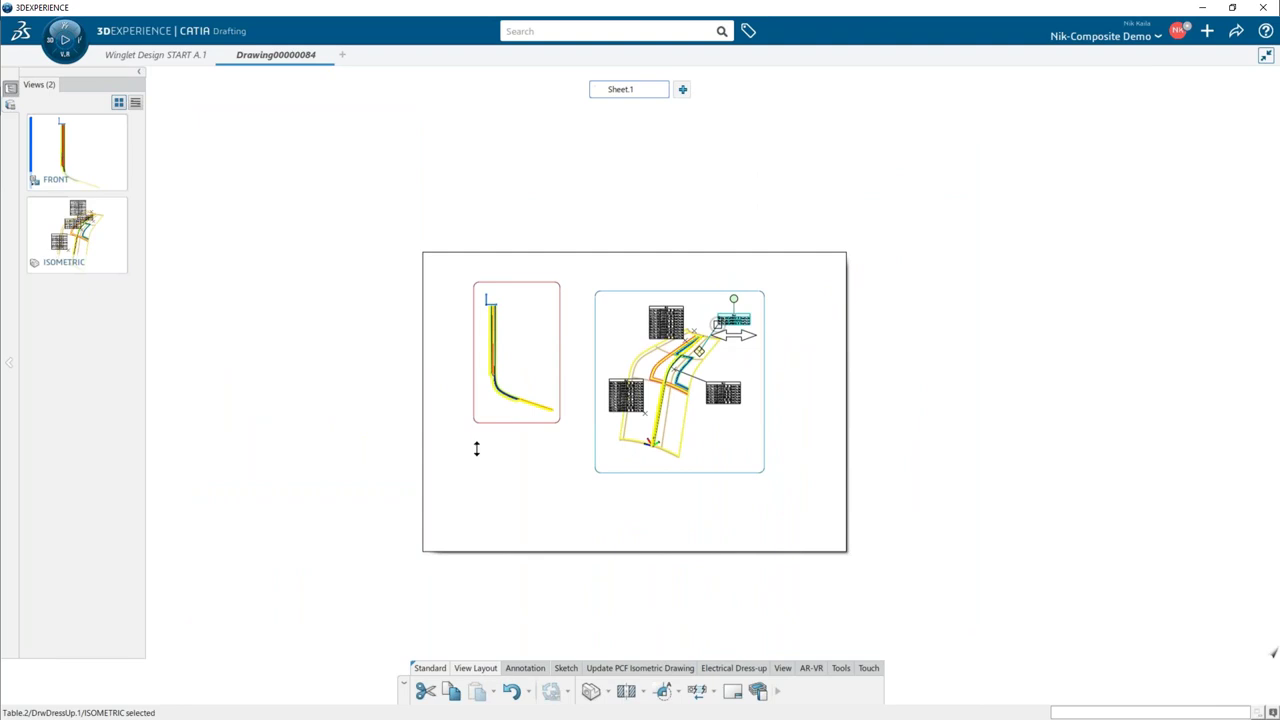
# - Start a new front view using the CompositesGVSFlattenOnly generative view style
pyautogui.click(608, 692)
pyautogui.click(622, 614)
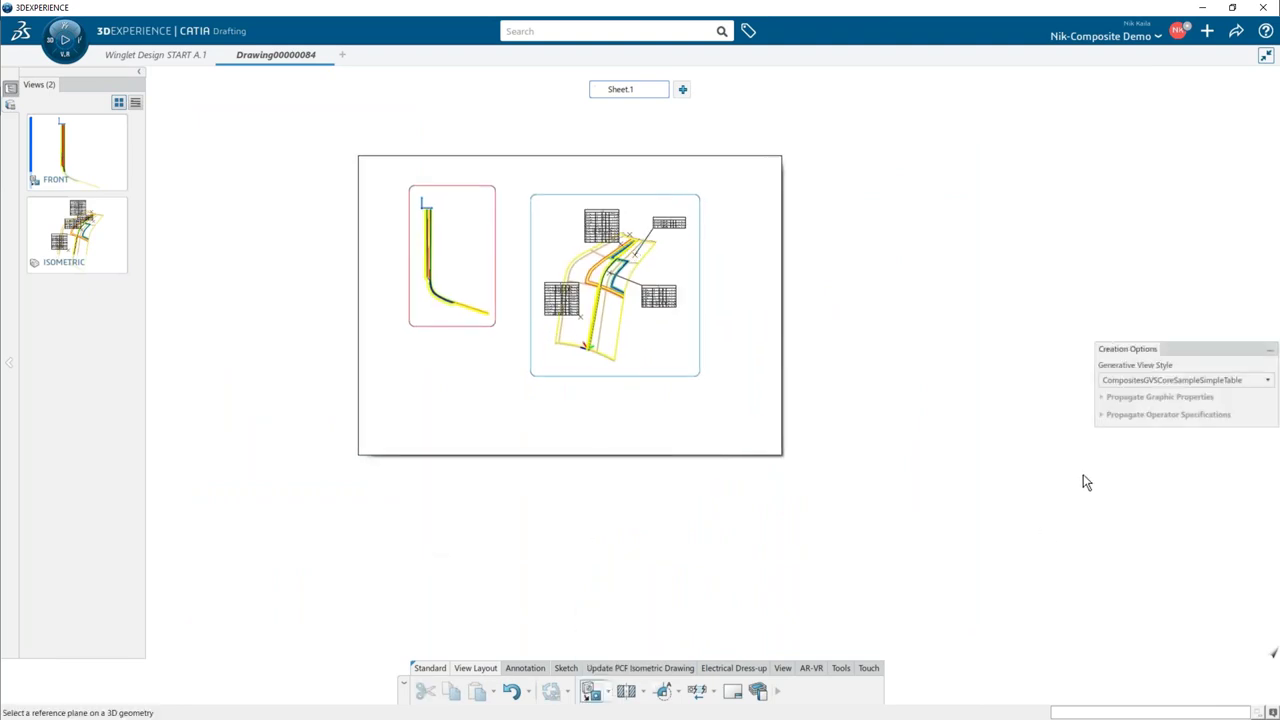
pyautogui.click(1161, 381)
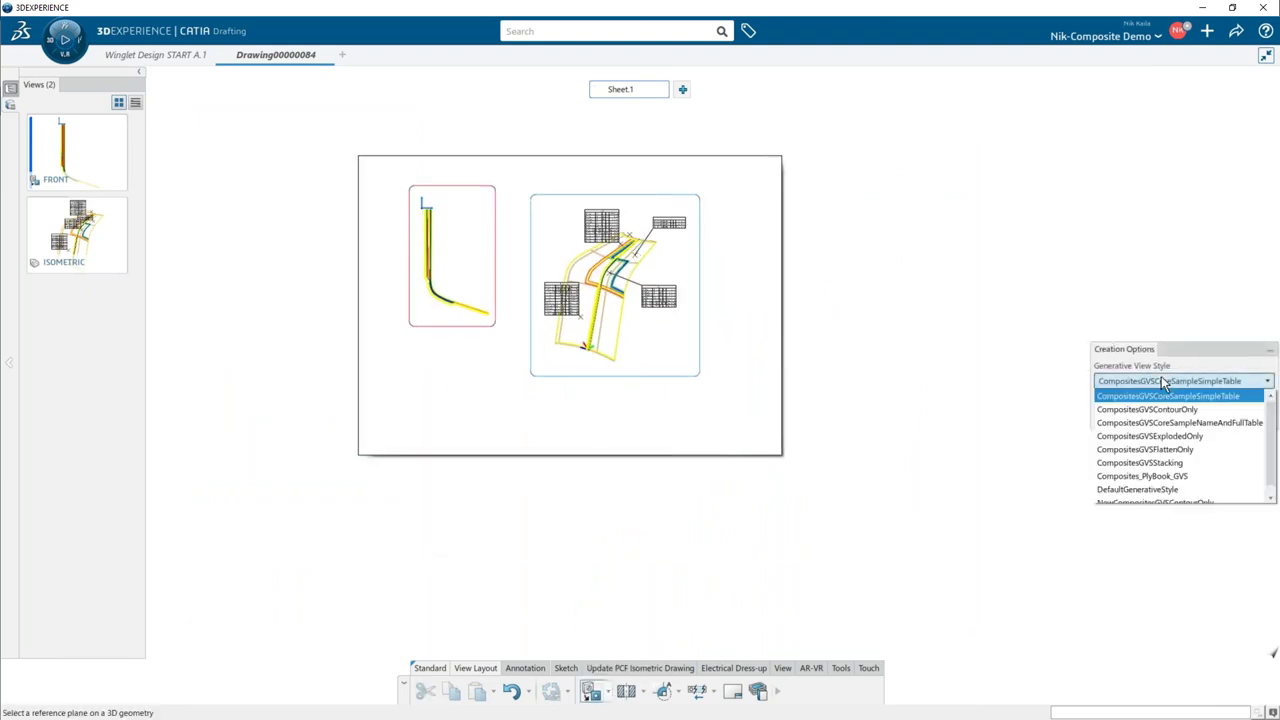
pyautogui.click(1190, 451)
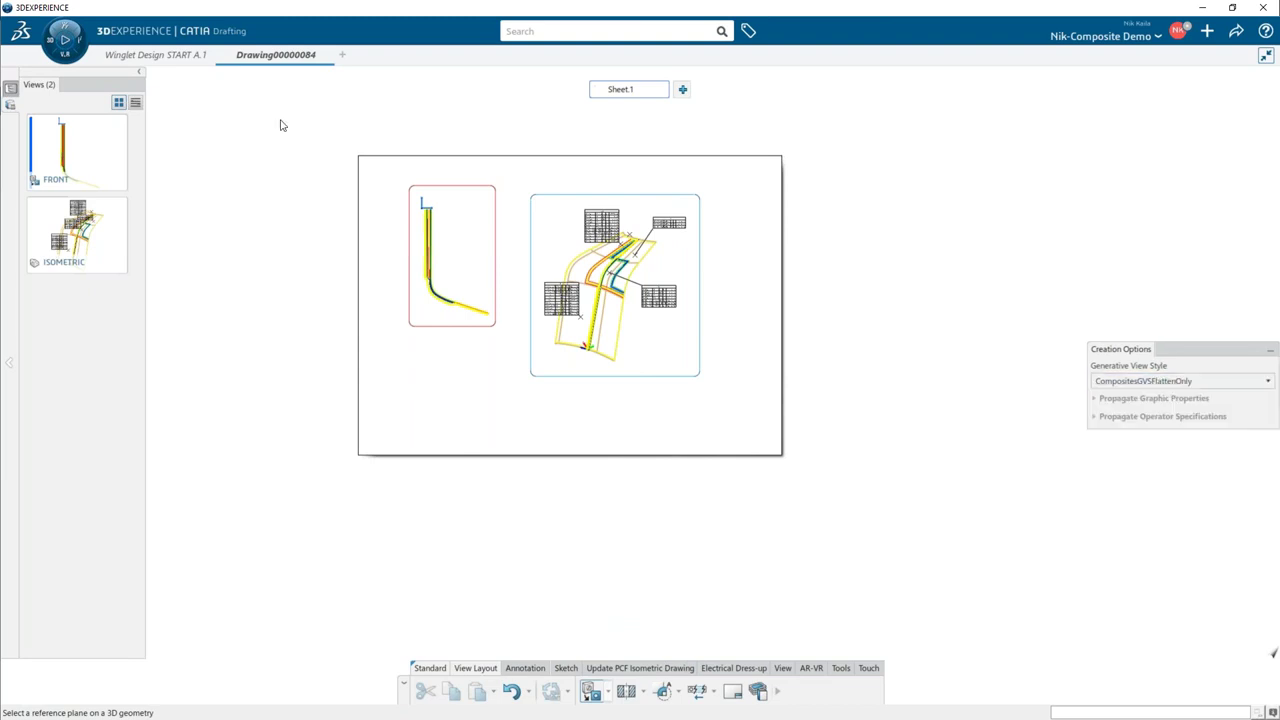
# - Orient the view from the winglet's zx plane and place the flattened ply outlines on the sheet
pyautogui.click(191, 53)
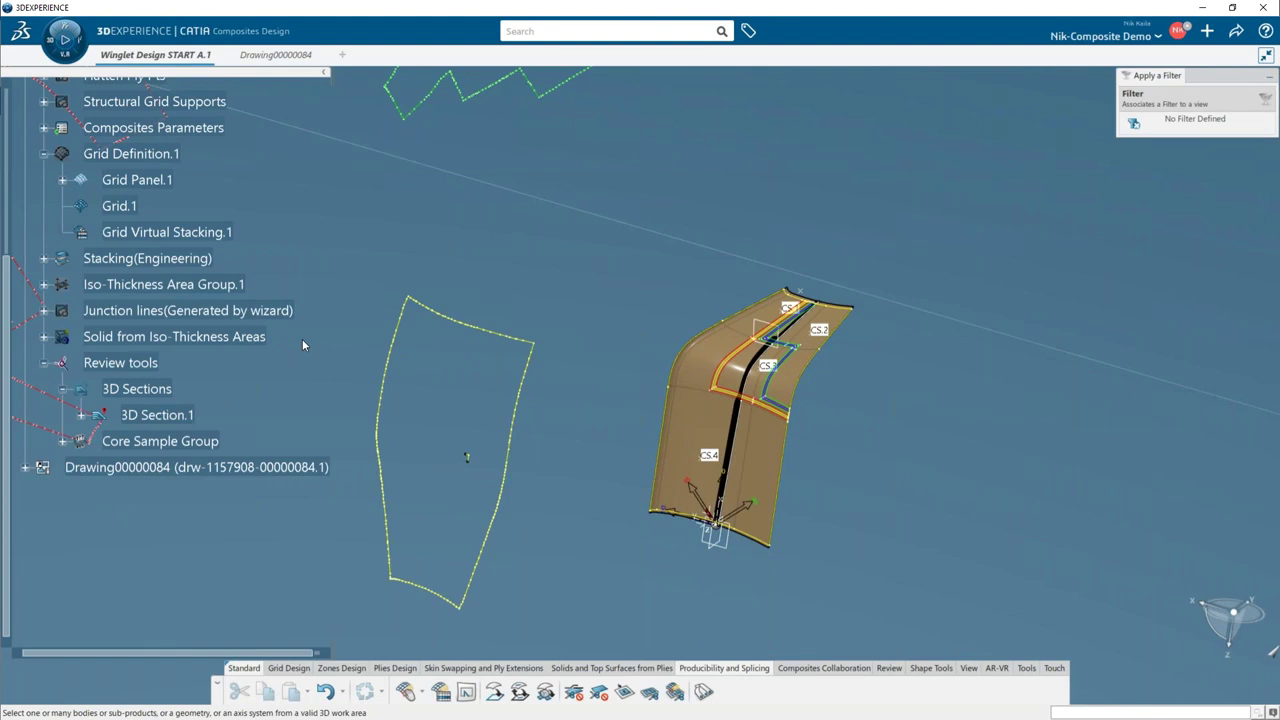
pyautogui.scroll(5, 310, 280)
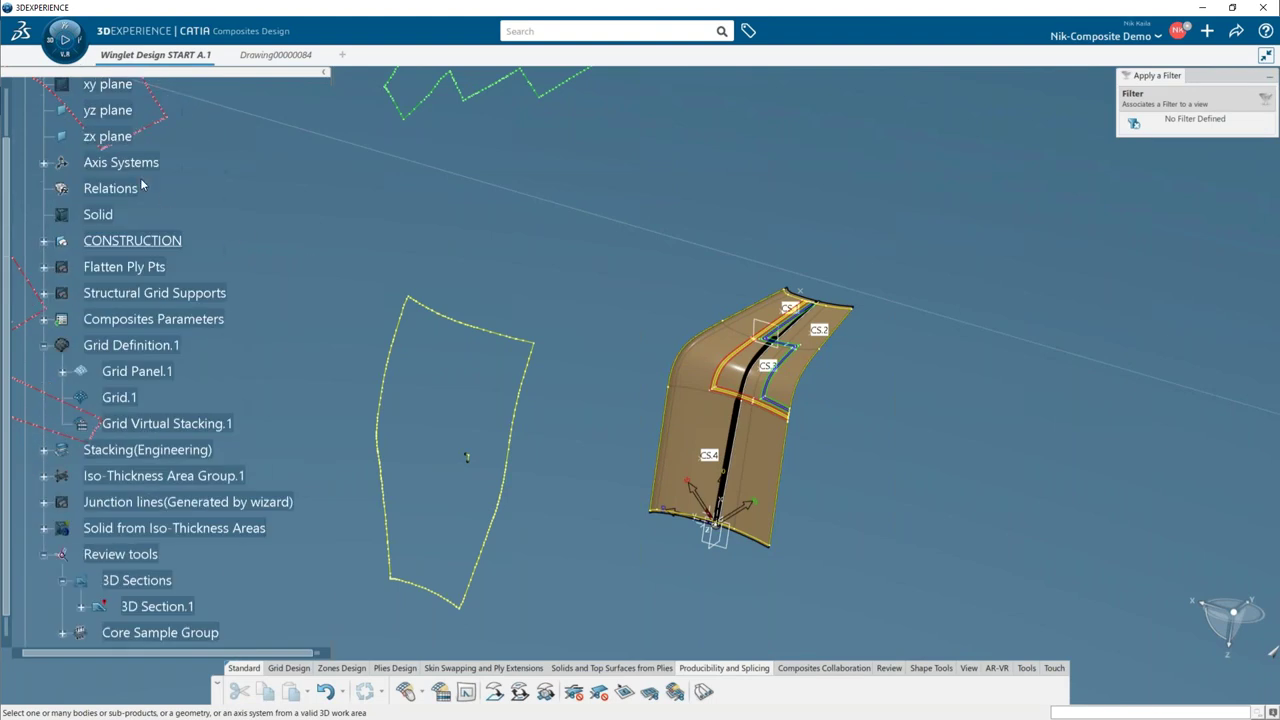
pyautogui.click(130, 140)
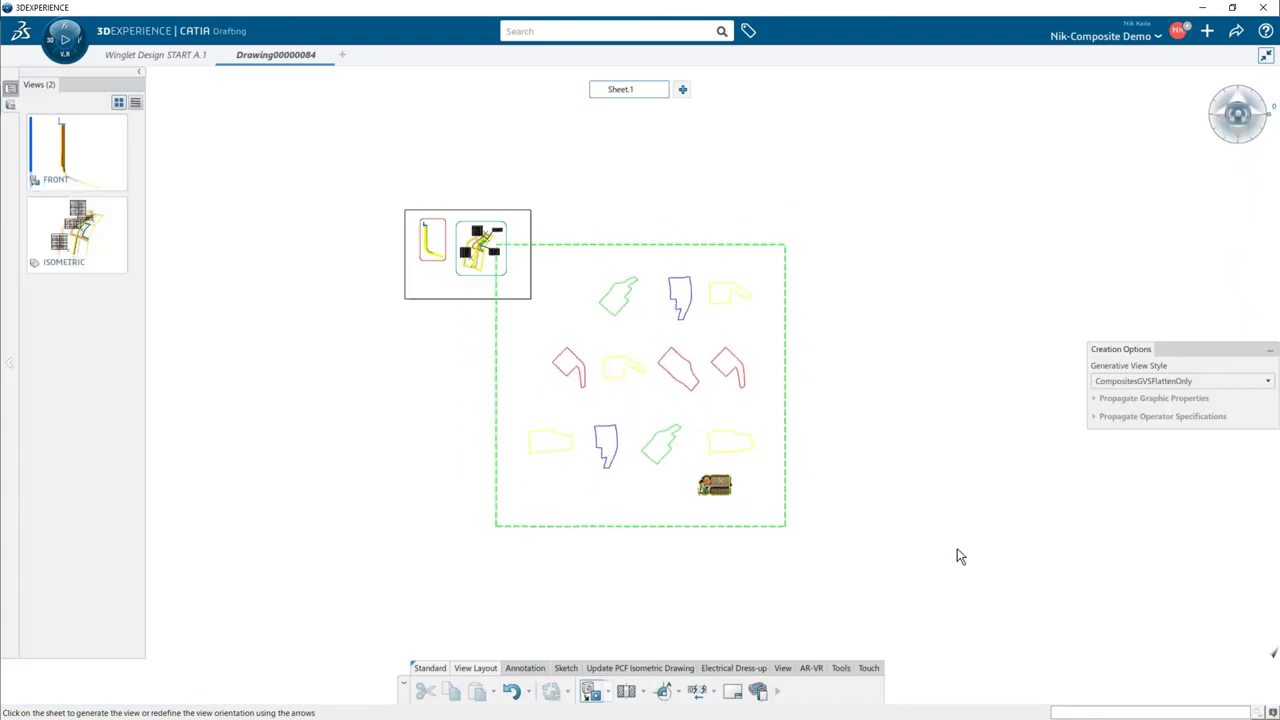
pyautogui.click(925, 528)
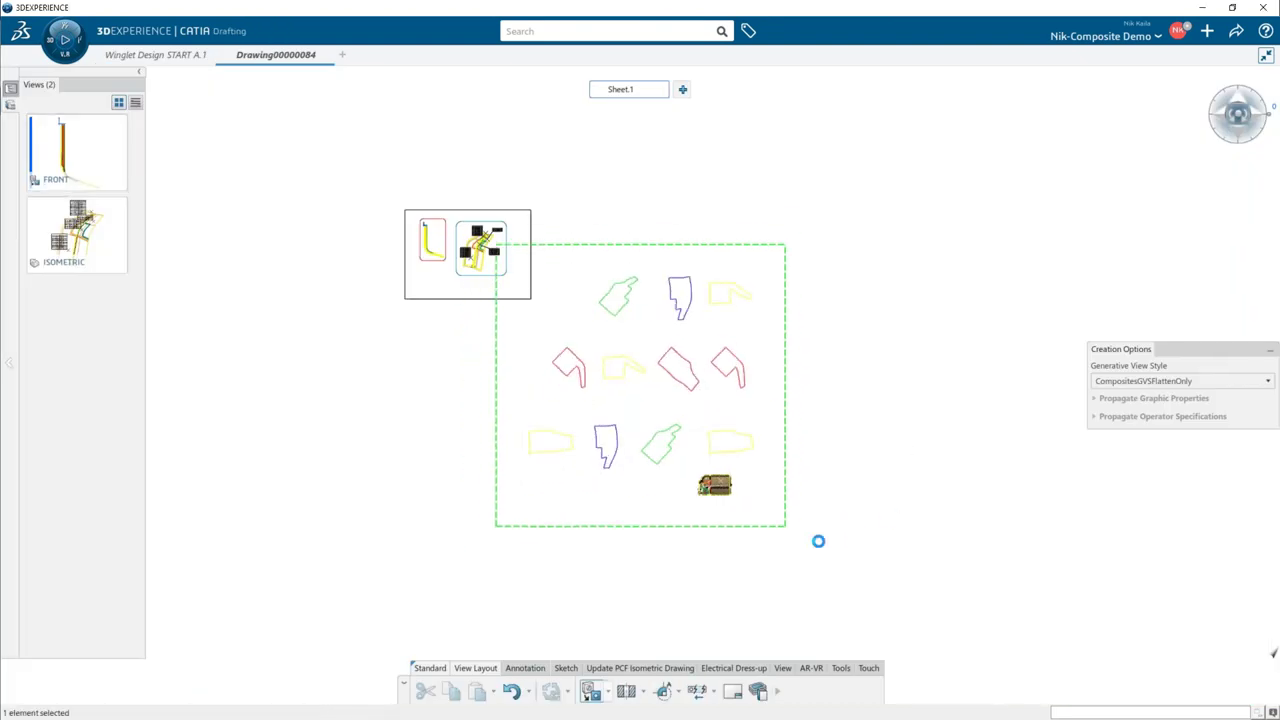
pyautogui.moveTo(747, 567)
pyautogui.mouseDown(button='middle')
pyautogui.moveTo(780, 477)
pyautogui.moveTo(780, 540)
pyautogui.moveTo(786, 511)
pyautogui.mouseUp(button='middle')
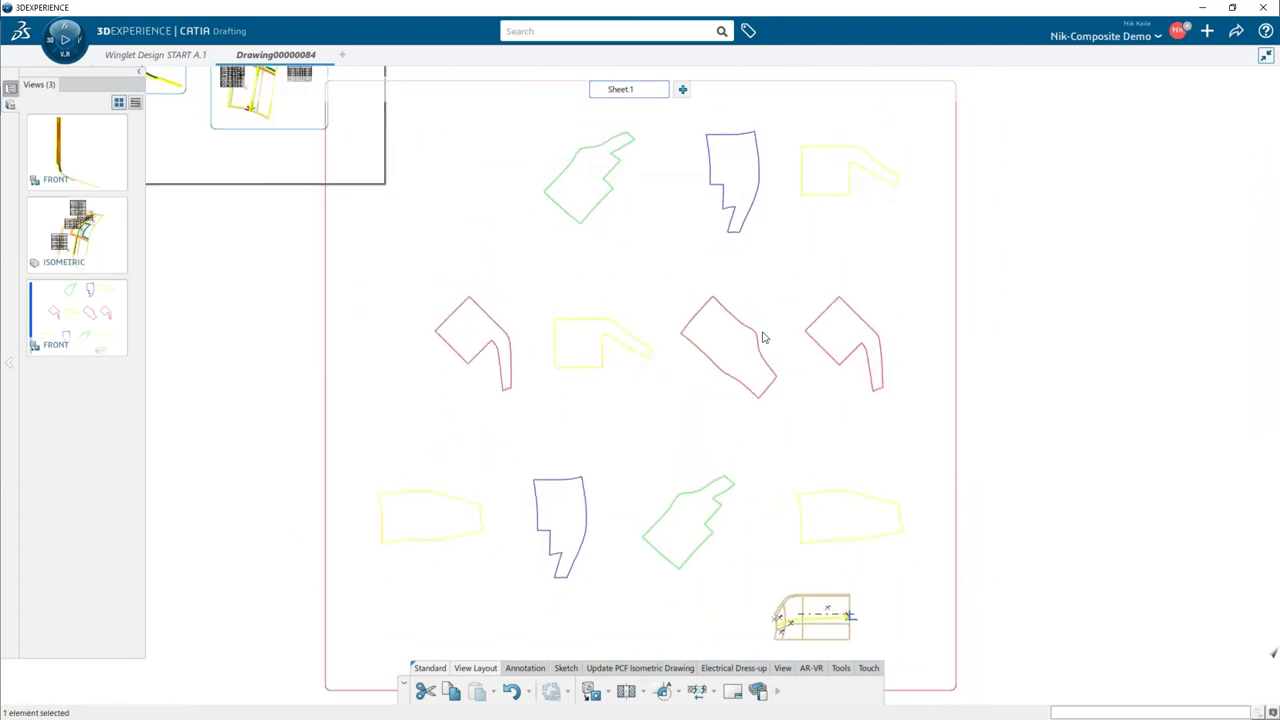
pyautogui.moveTo(650, 300); pyautogui.dragTo(674, 395, button='middle')
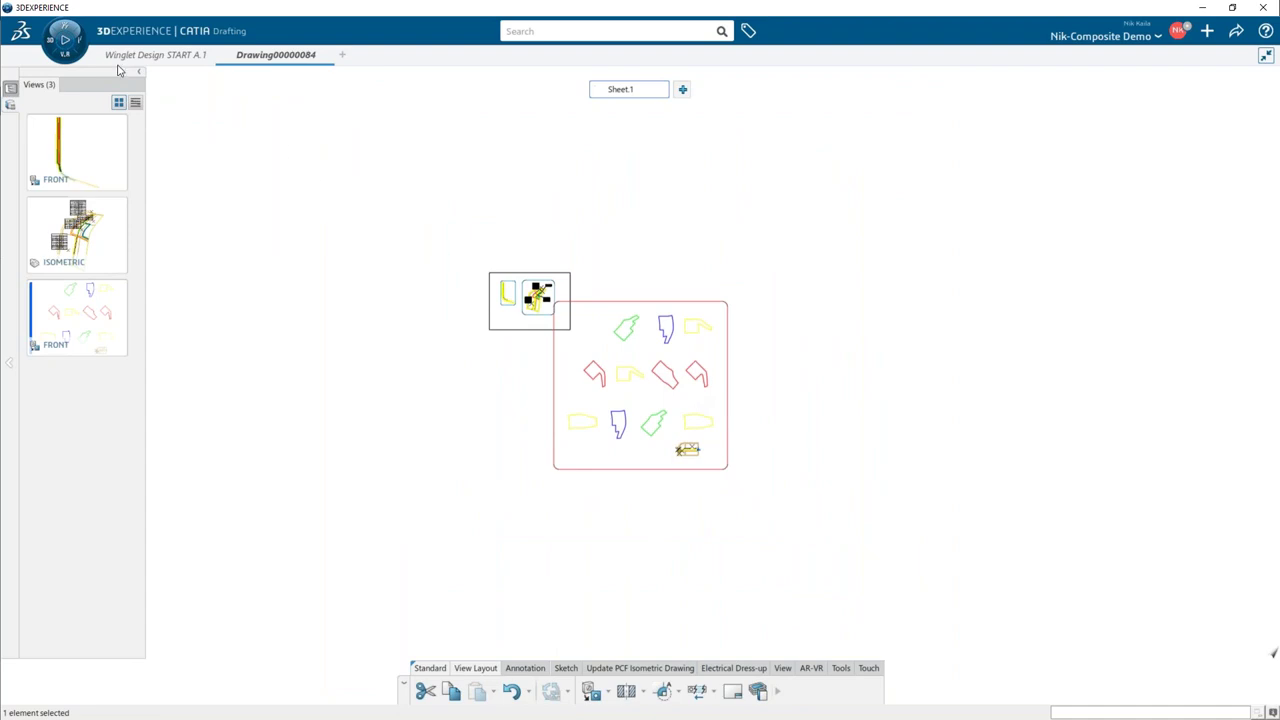
pyautogui.click(559, 33)
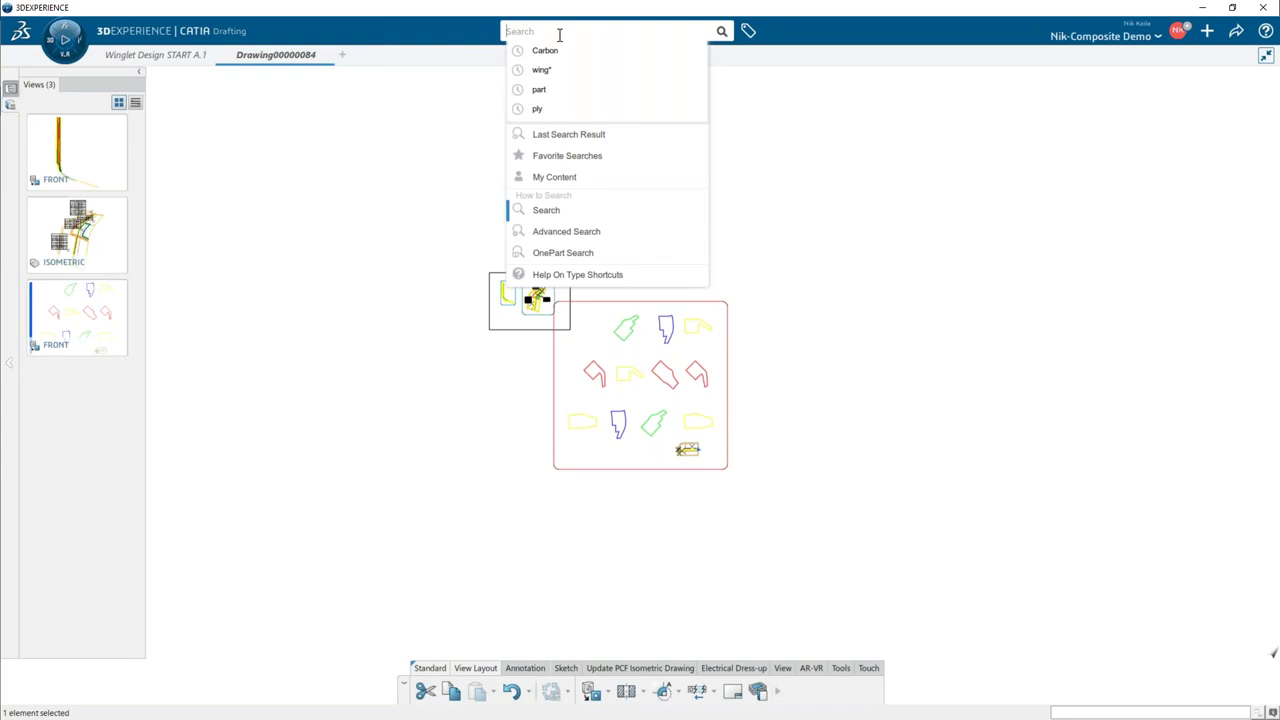
# - Rerun the 'ply' search and open the Ply_Book_Drawing result
pyautogui.click(540, 110)
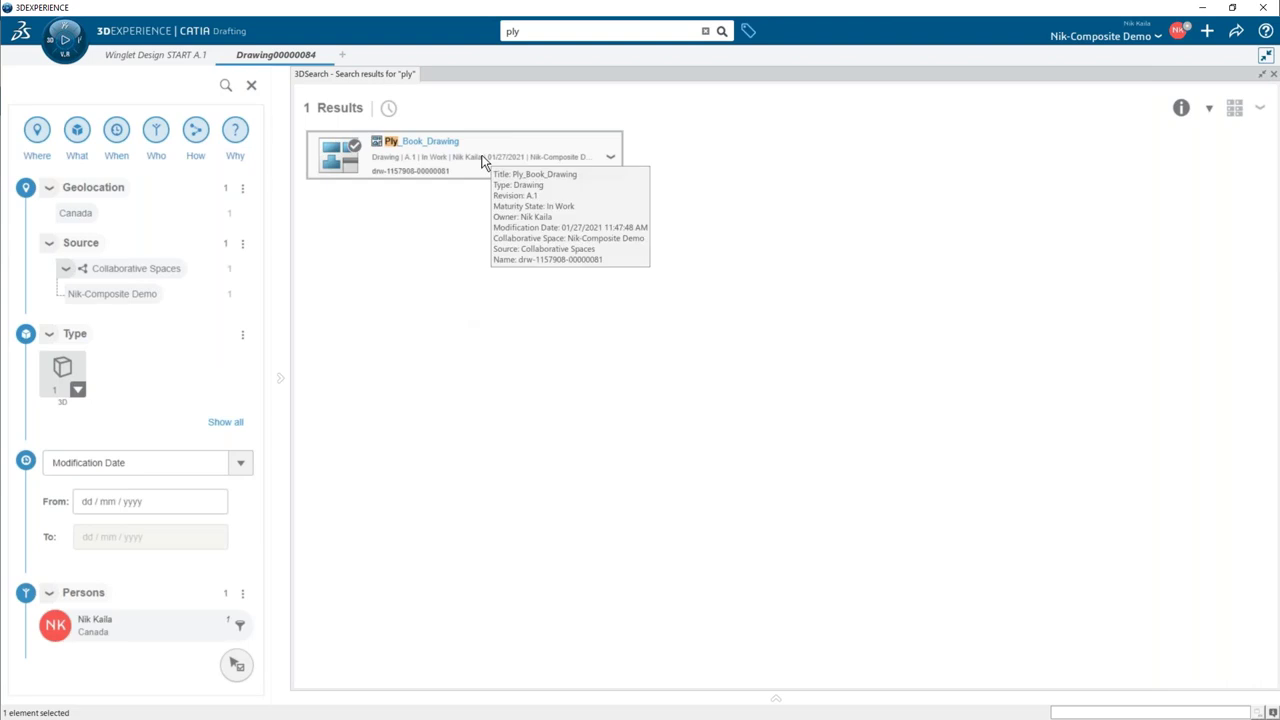
pyautogui.click(483, 162)
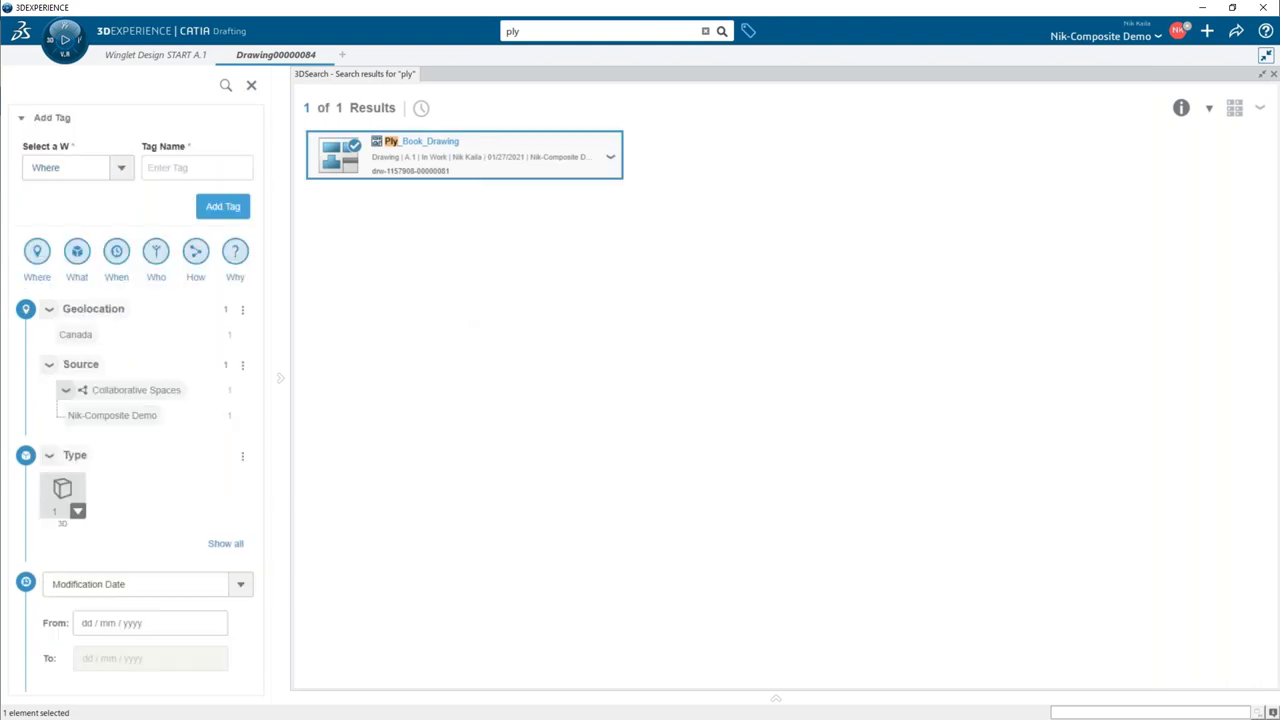
pyautogui.rightClick(484, 157)
pyautogui.click(503, 201)
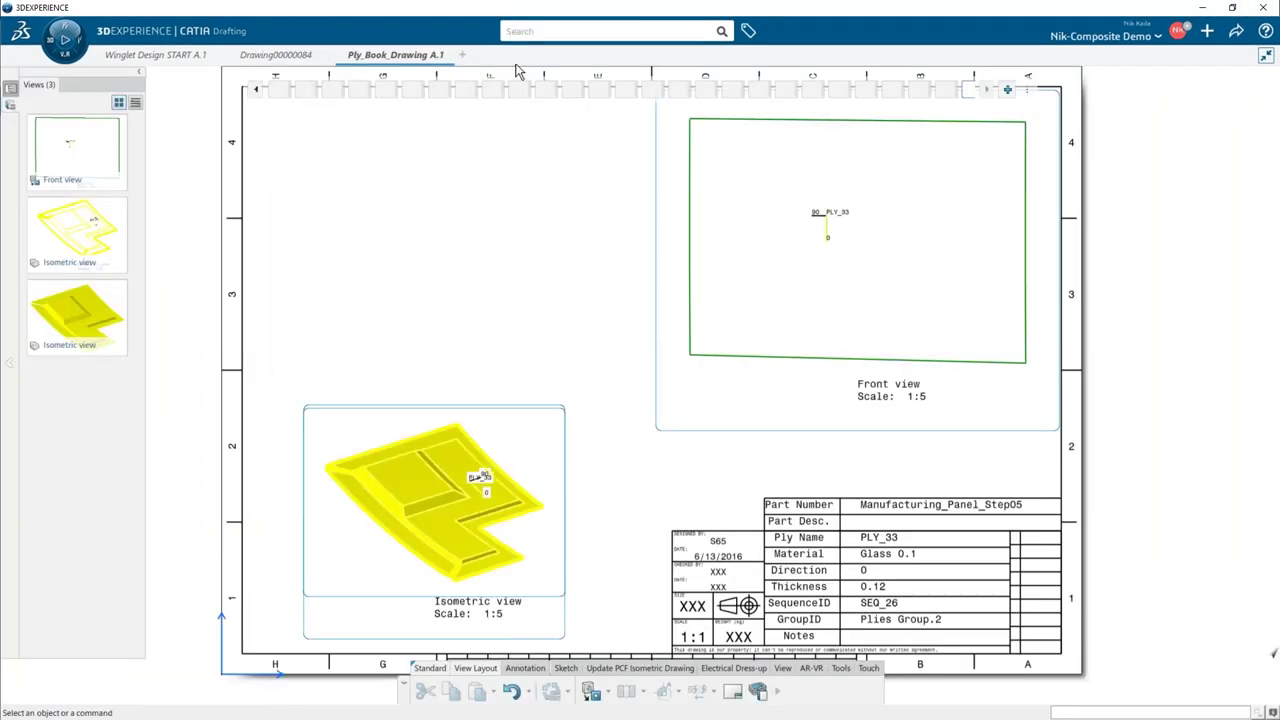
# - Step through ply sequences SEQ_01, SEQ_02, SEQ_04, SEQ_06 and SEQ_08 in the ply book
pyautogui.click(305, 90)
pyautogui.click(335, 91)
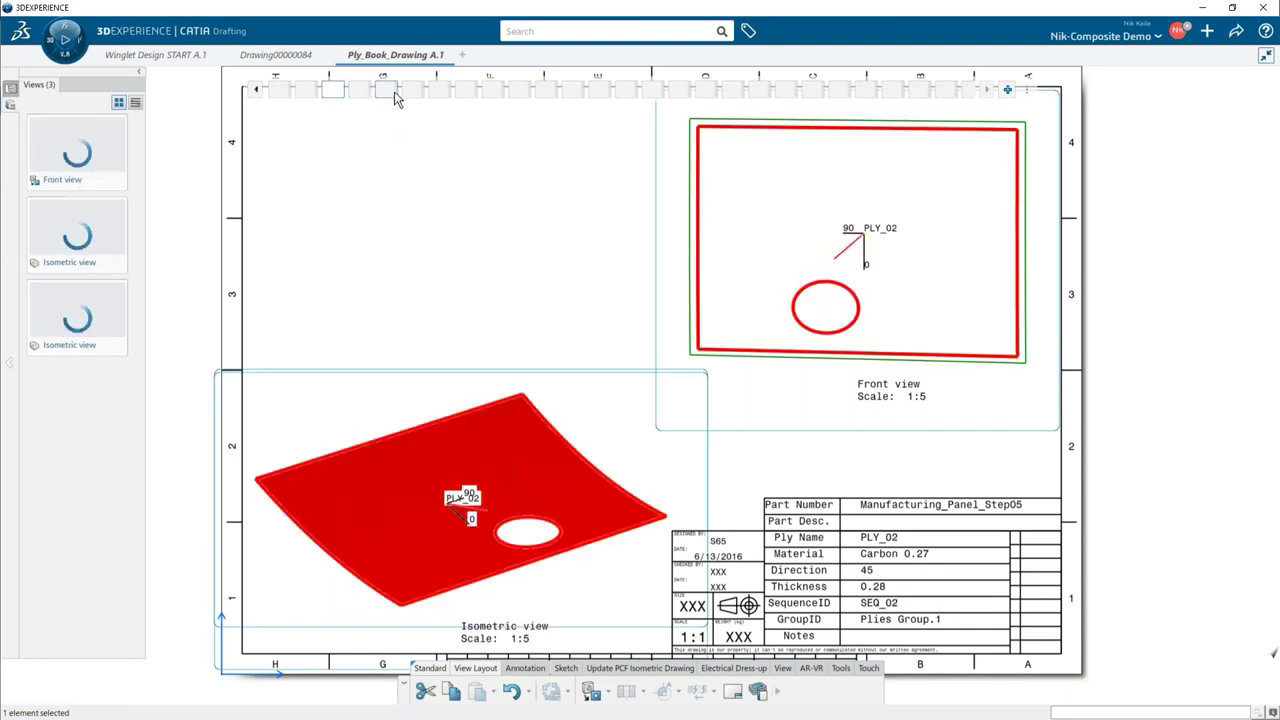
pyautogui.click(388, 91)
pyautogui.click(443, 95)
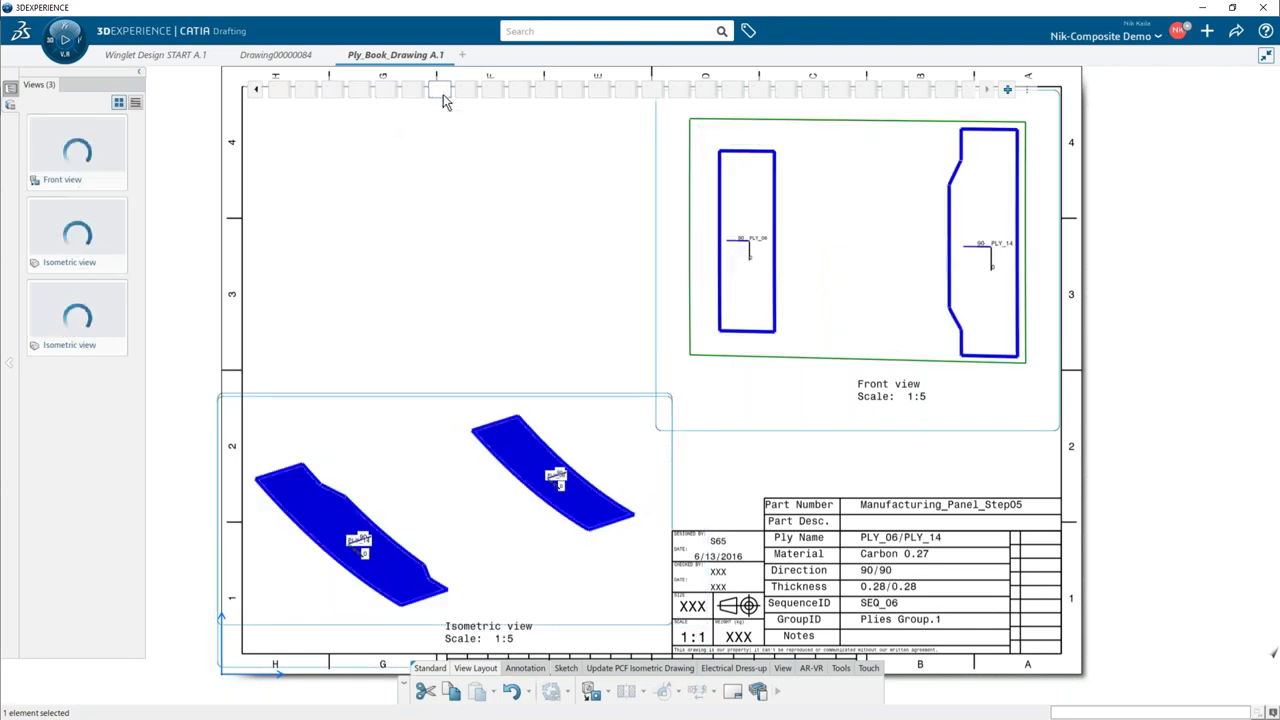
pyautogui.click(500, 95)
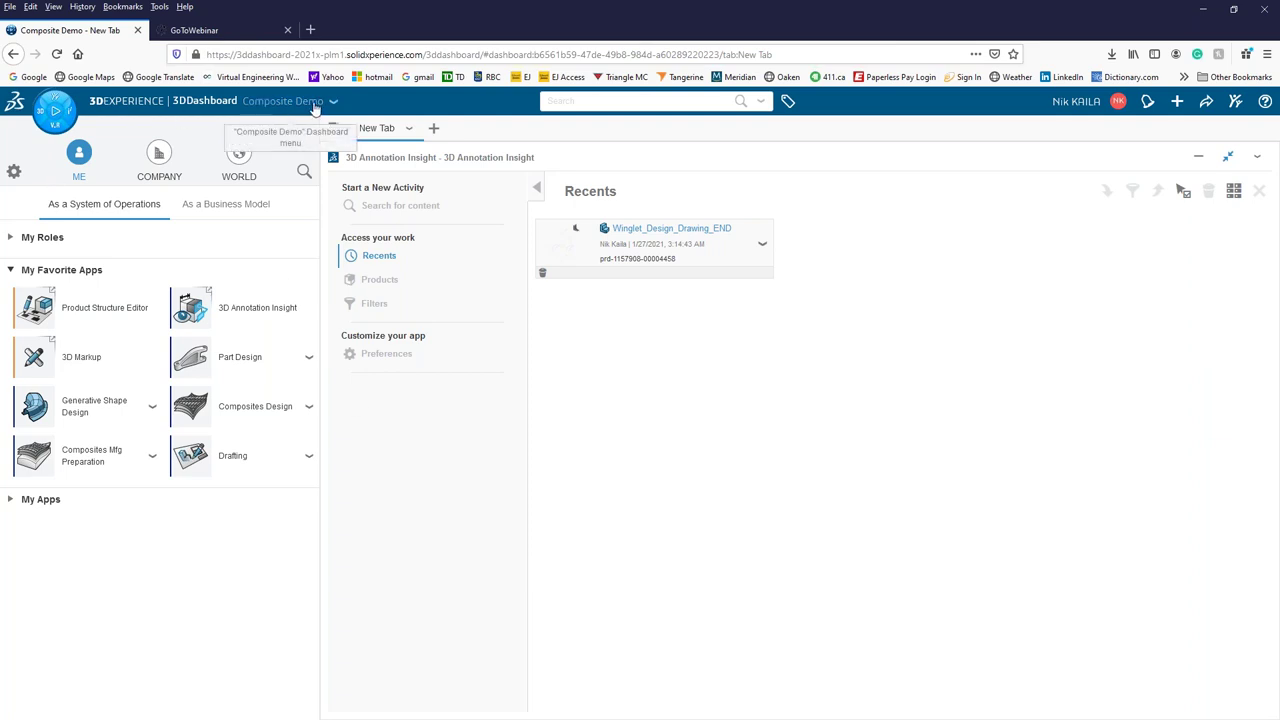
# - Collapse the dashboard side panel and open Winglet_Design_Drawing_END from Recents
pyautogui.click(332, 130)
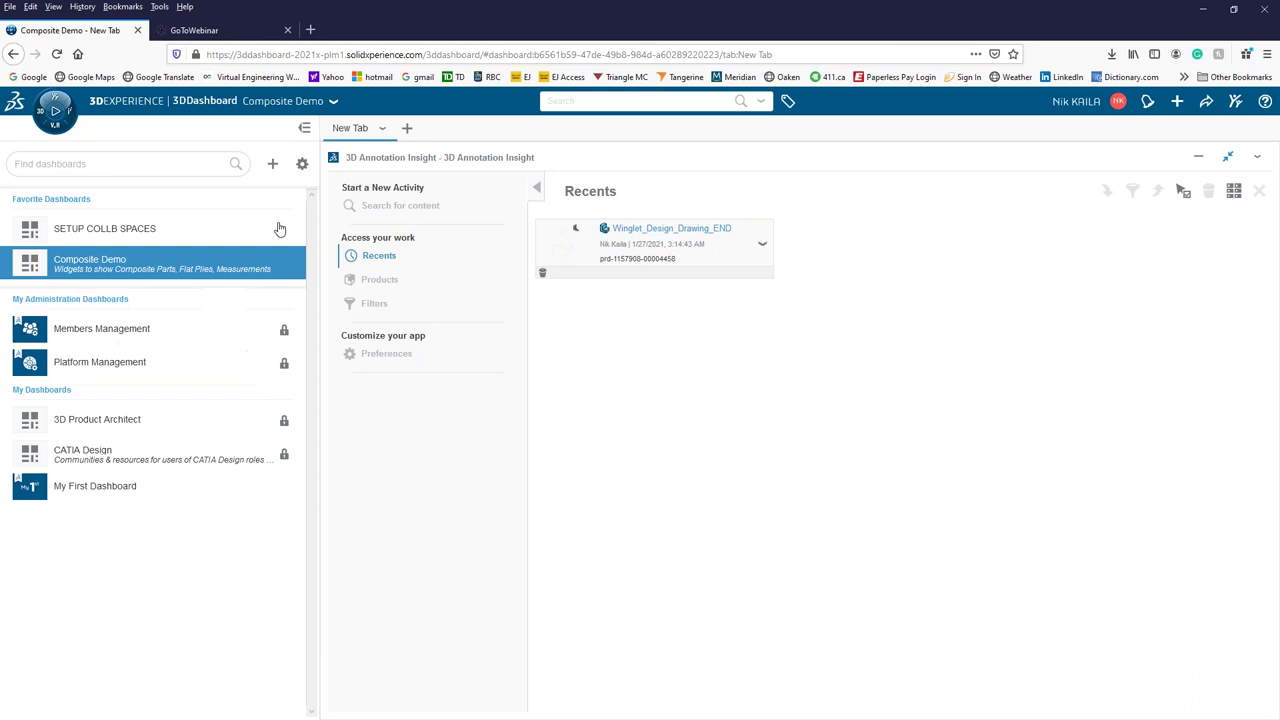
pyautogui.click(305, 133)
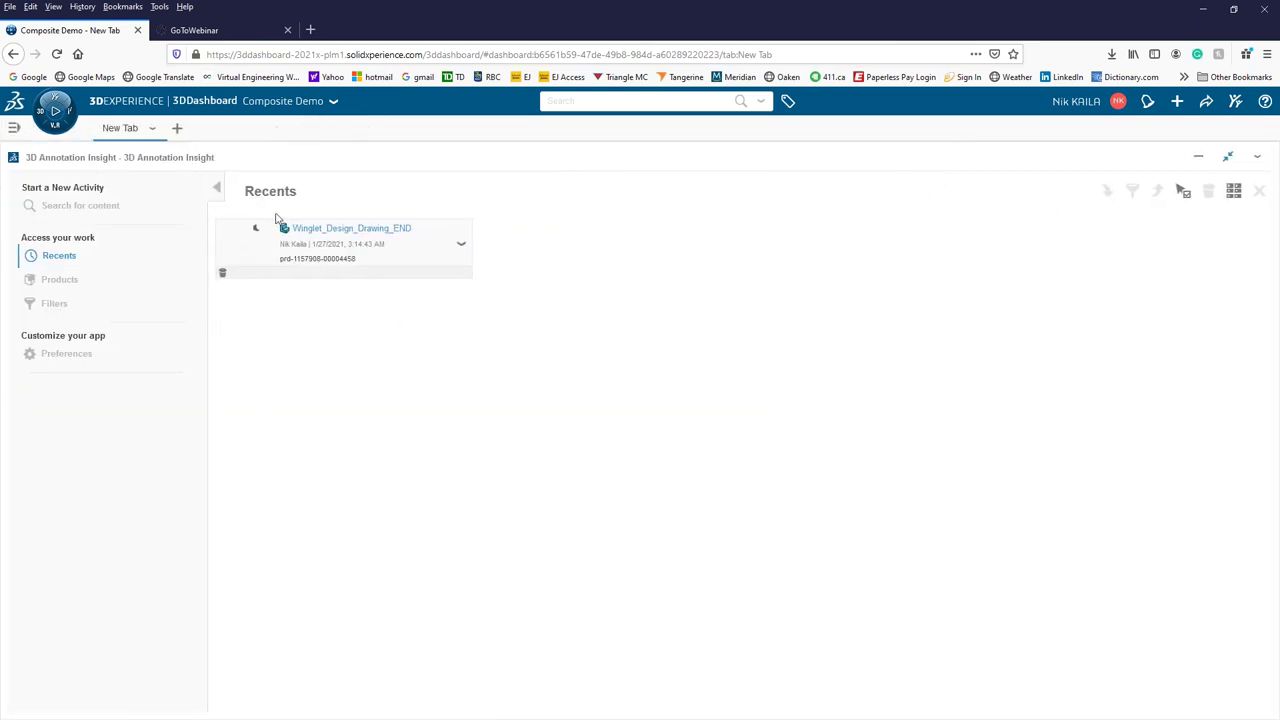
pyautogui.click(347, 249)
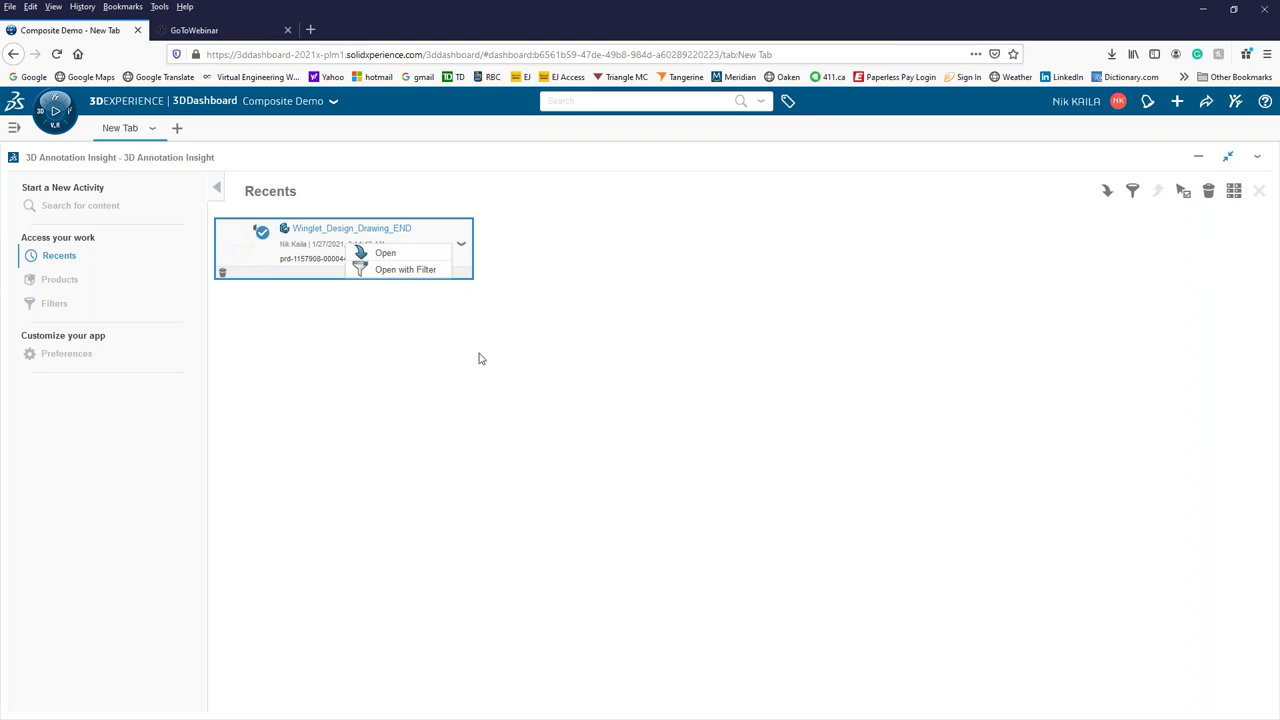
pyautogui.click(378, 254)
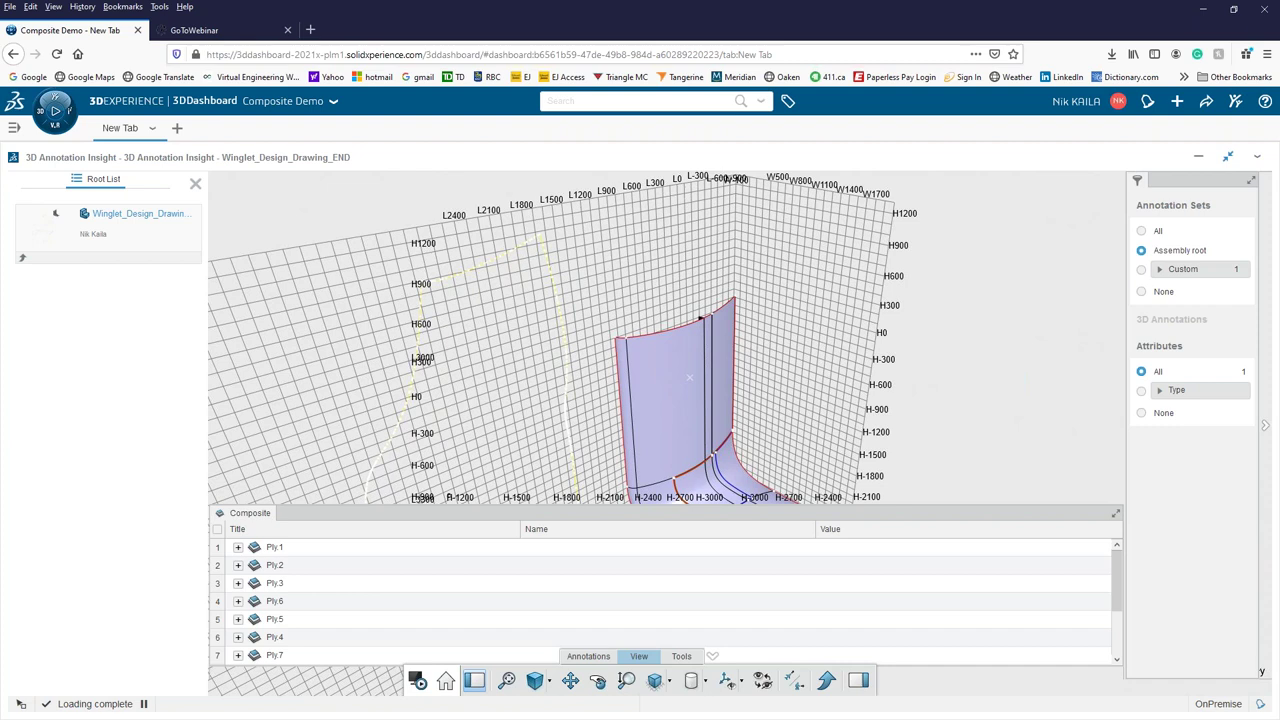
# - Orbit the winglet and filter annotations by Type to show only Composite
pyautogui.moveTo(523, 309); pyautogui.dragTo(604, 386, button='middle')
pyautogui.moveTo(523, 360); pyautogui.dragTo(565, 350, button='middle')
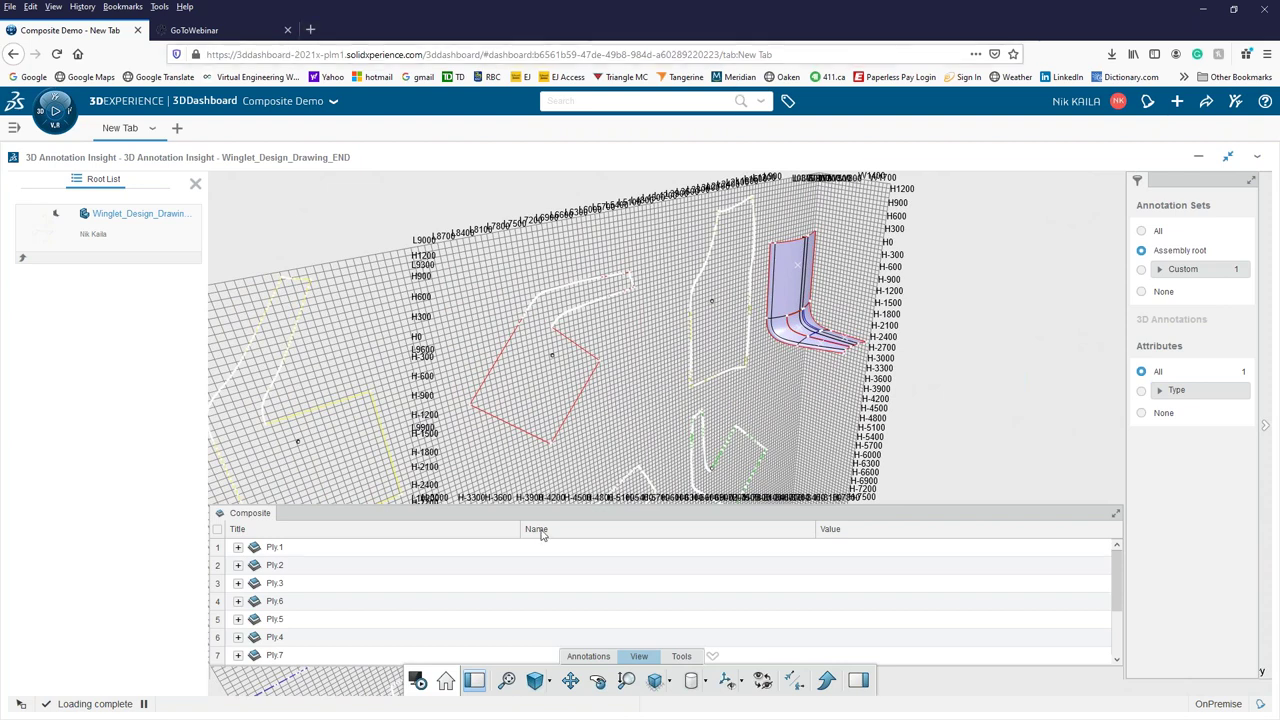
pyautogui.click(1162, 399)
pyautogui.click(1161, 393)
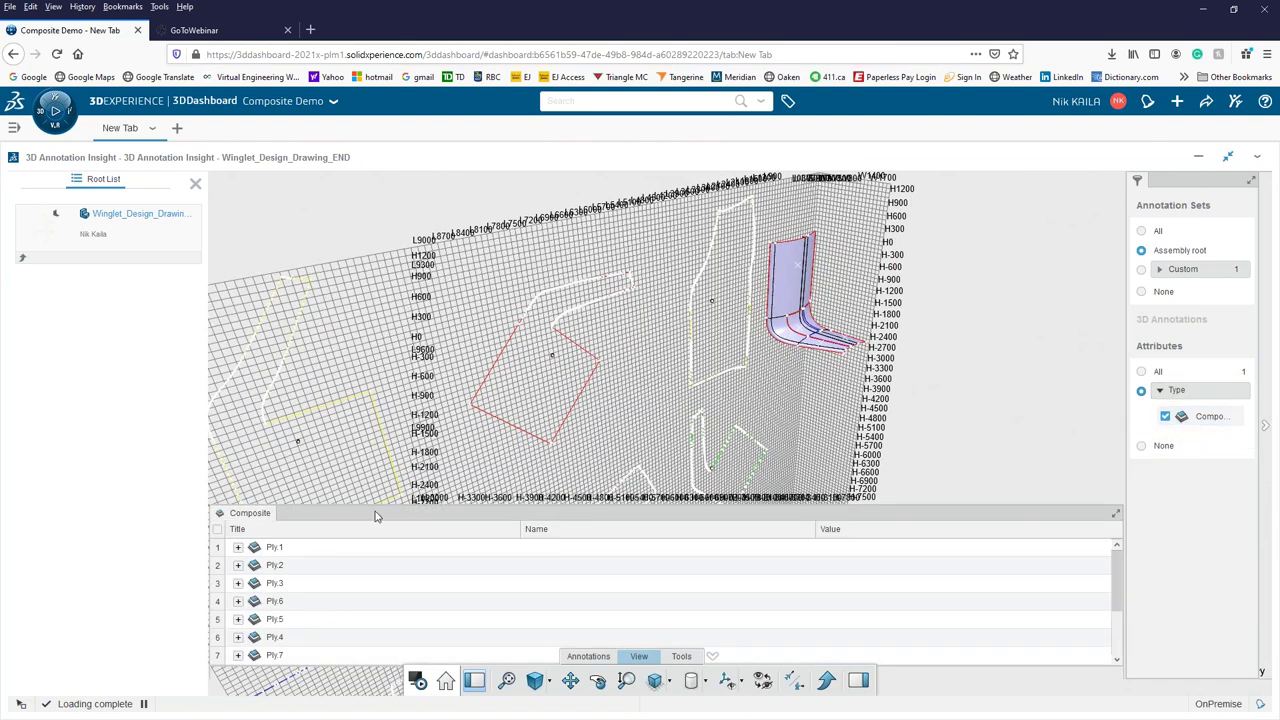
# - Review Ply.1 and Ply.2 properties (CARBON, directions 0 and -45) in the Composite table
pyautogui.click(238, 547)
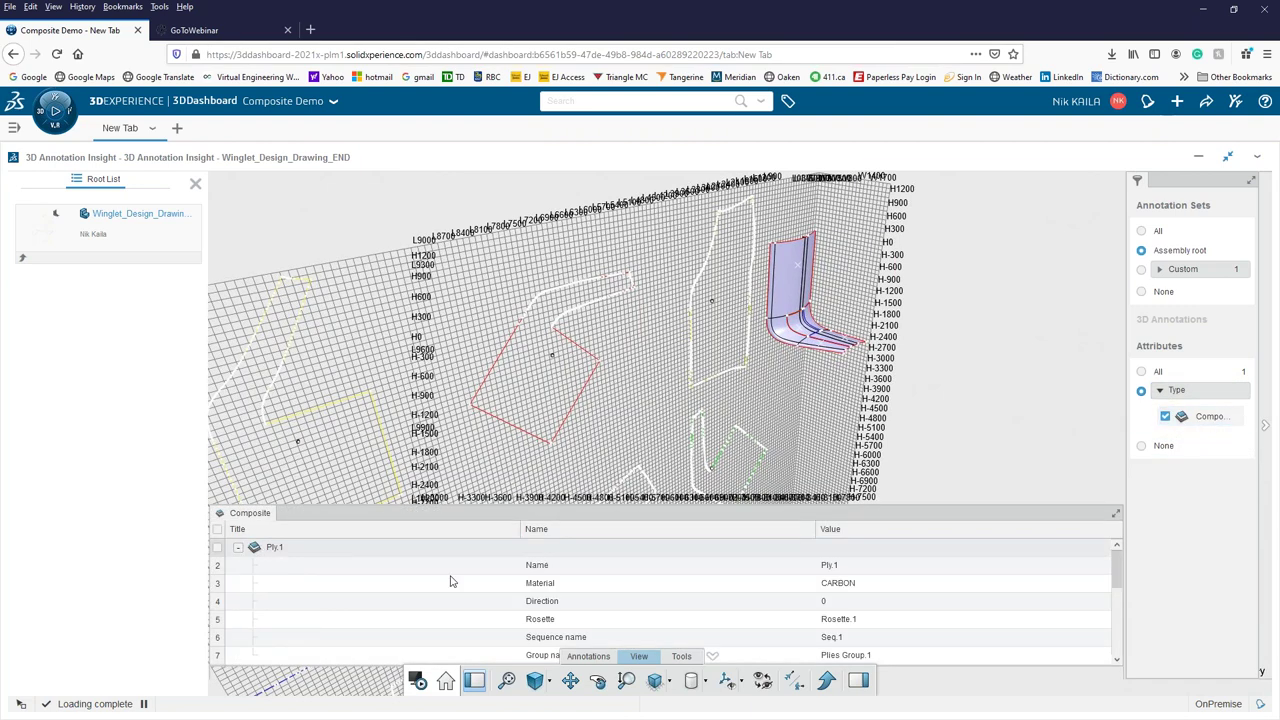
pyautogui.click(1117, 517)
pyautogui.click(241, 340)
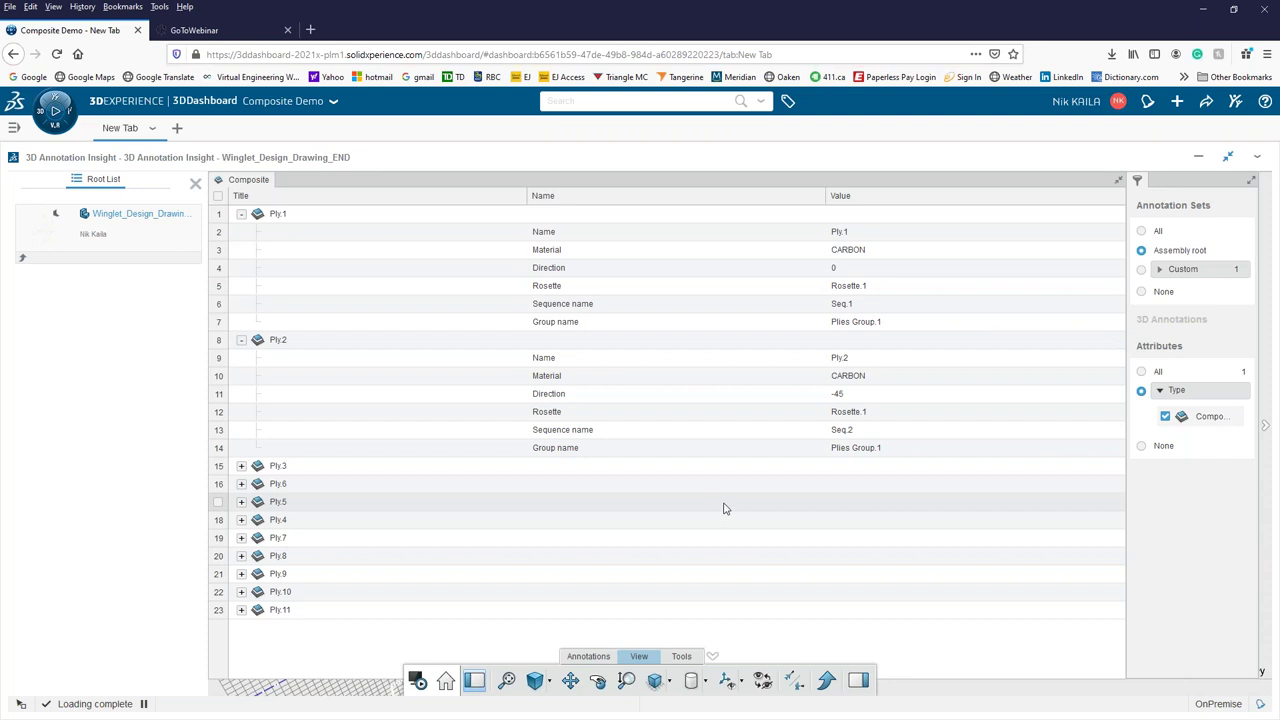
pyautogui.click(1117, 188)
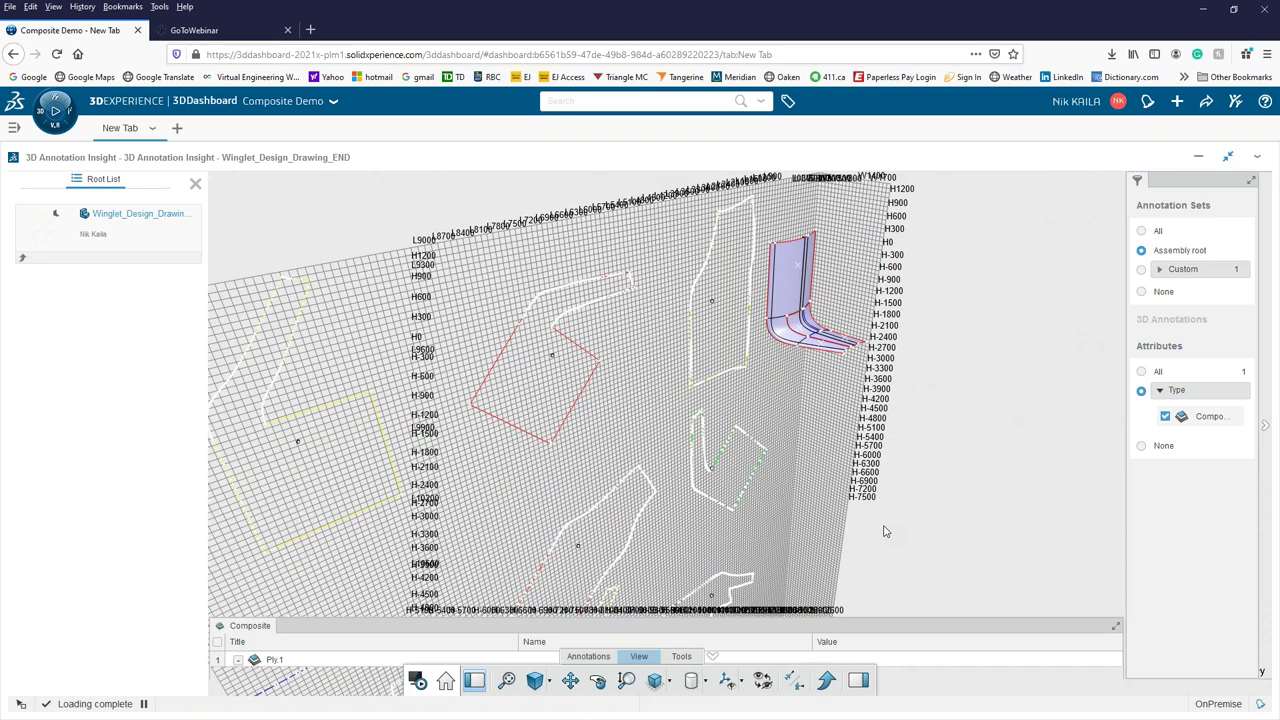
pyautogui.scroll(-3, 640, 470)
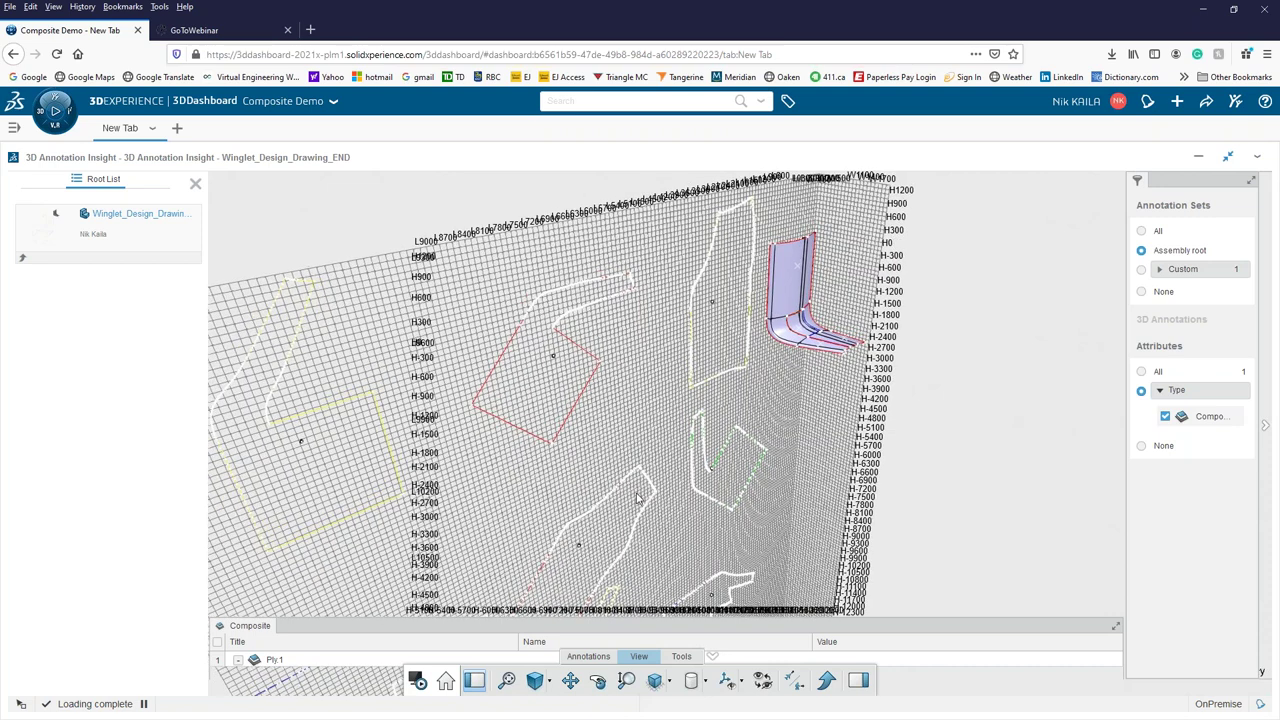
pyautogui.moveTo(551, 481); pyautogui.dragTo(550, 435)
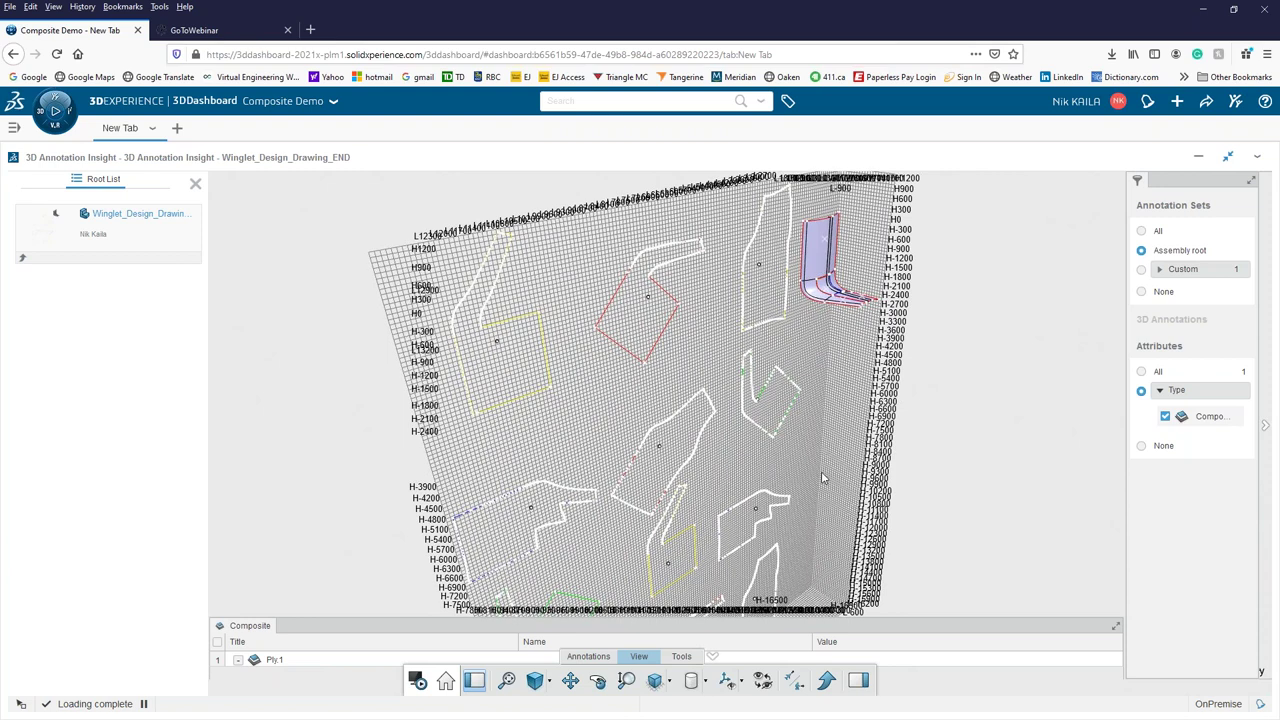
pyautogui.click(681, 656)
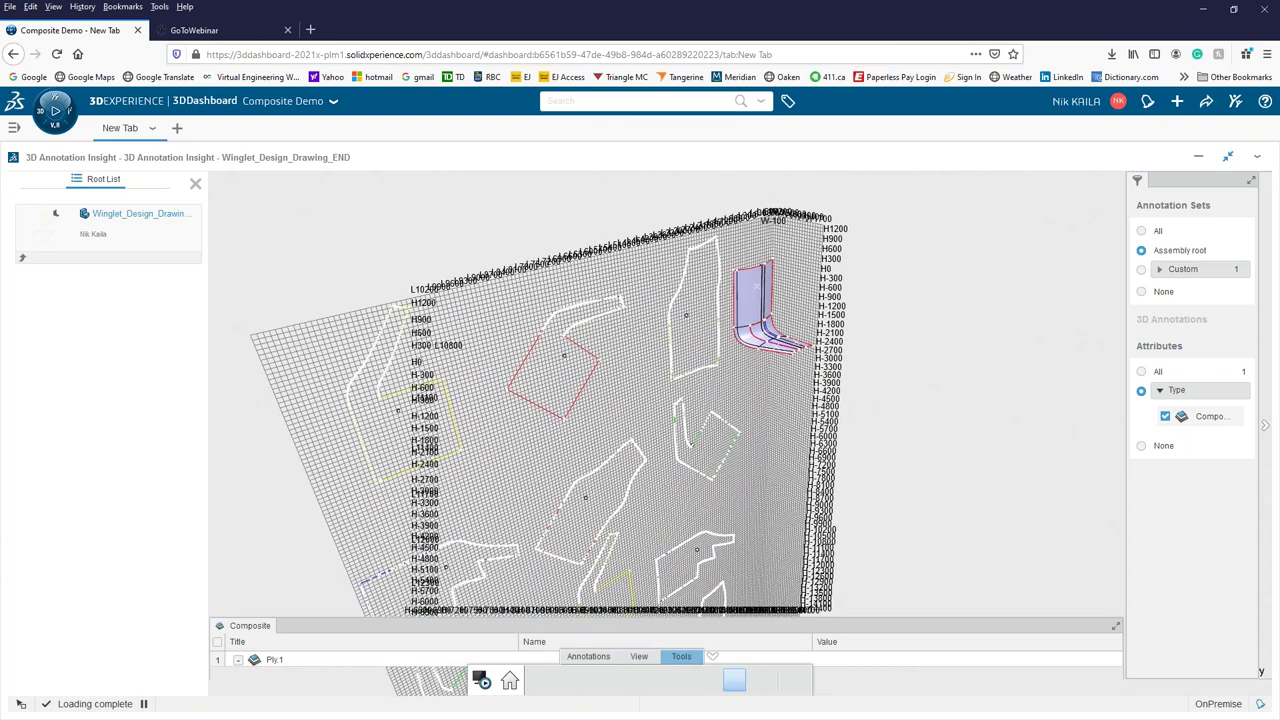
# - Hide the reference grid, orbit toward the winglet base, and isolate Ply.1
pyautogui.click(734, 681)
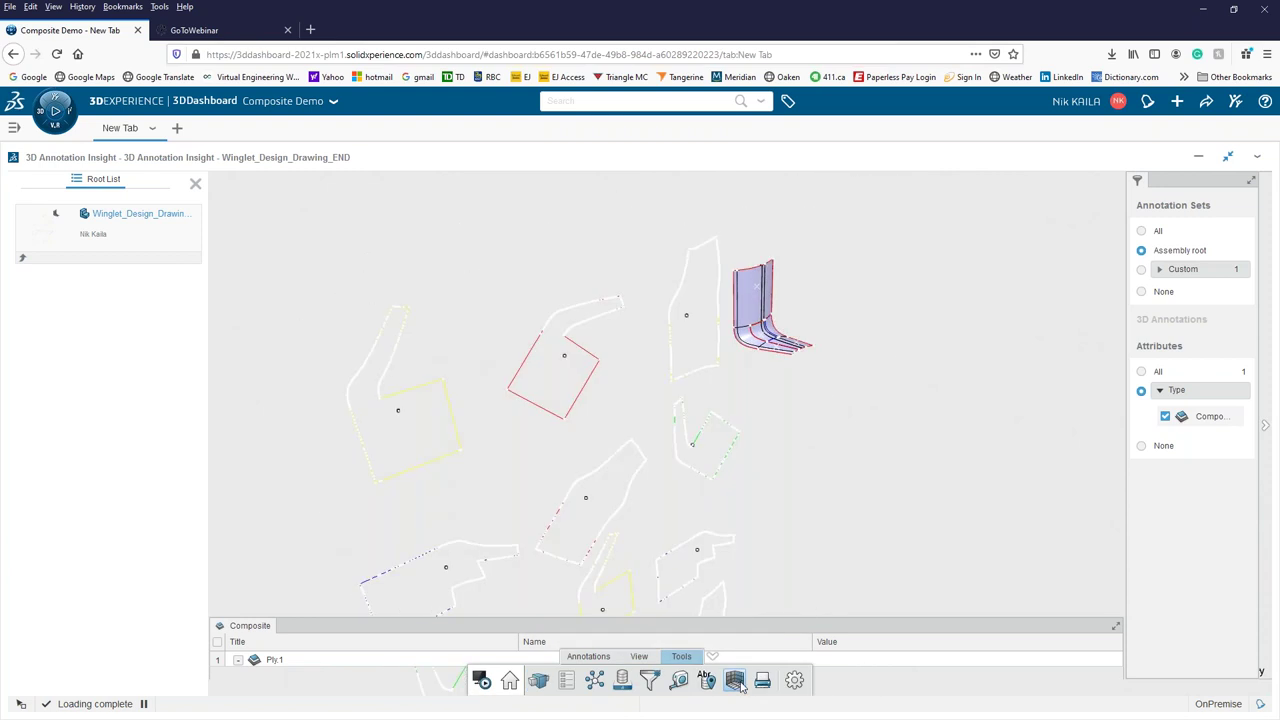
pyautogui.moveTo(761, 418); pyautogui.dragTo(502, 236)
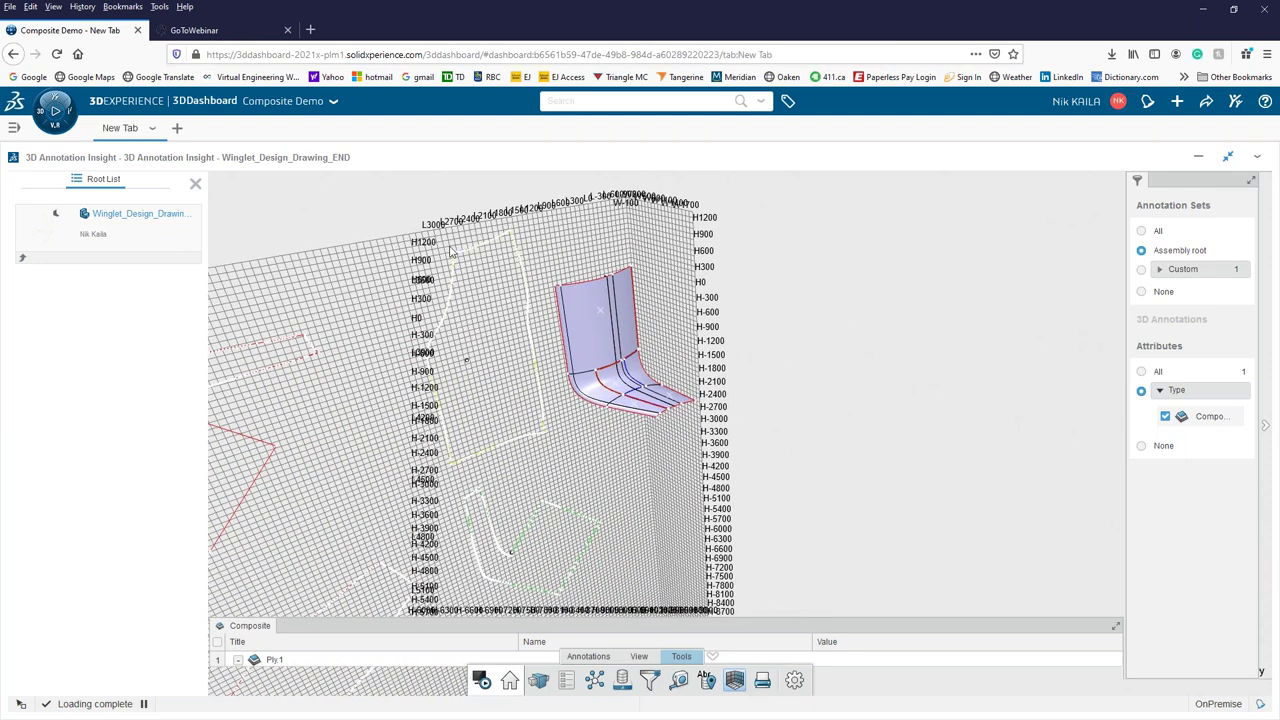
pyautogui.moveTo(506, 449); pyautogui.dragTo(852, 385)
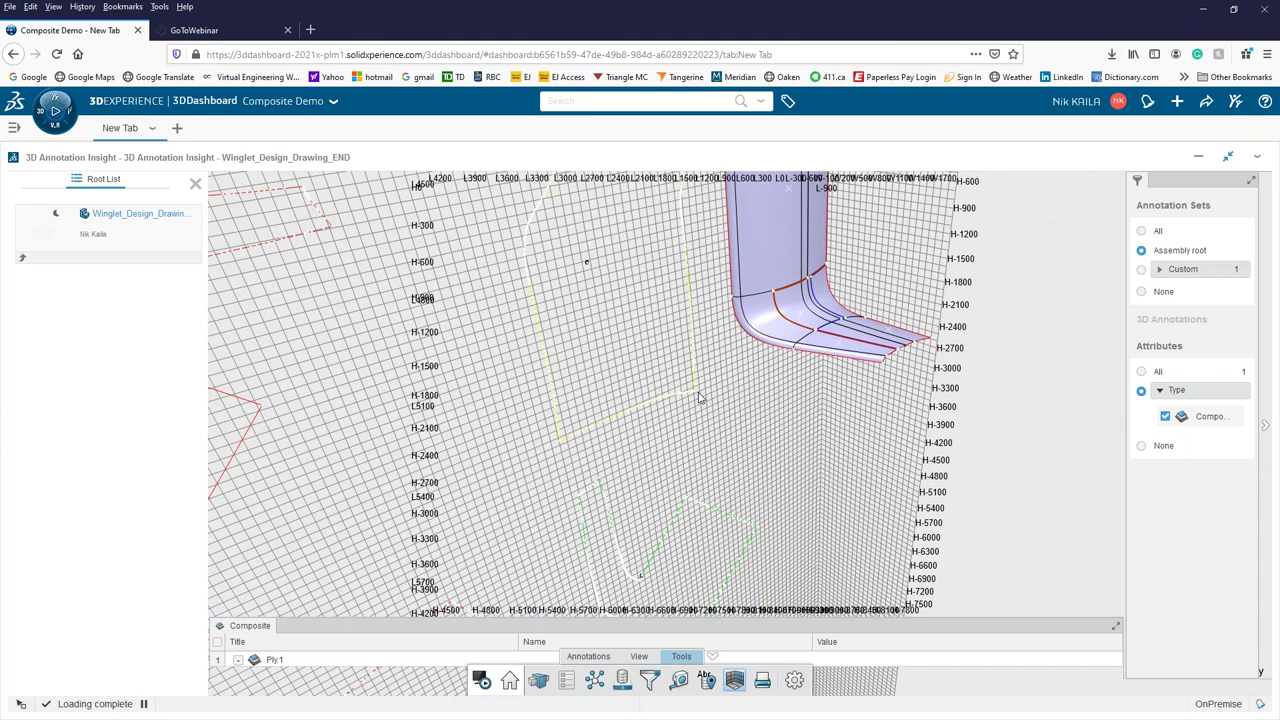
pyautogui.moveTo(622, 354); pyautogui.dragTo(638, 650)
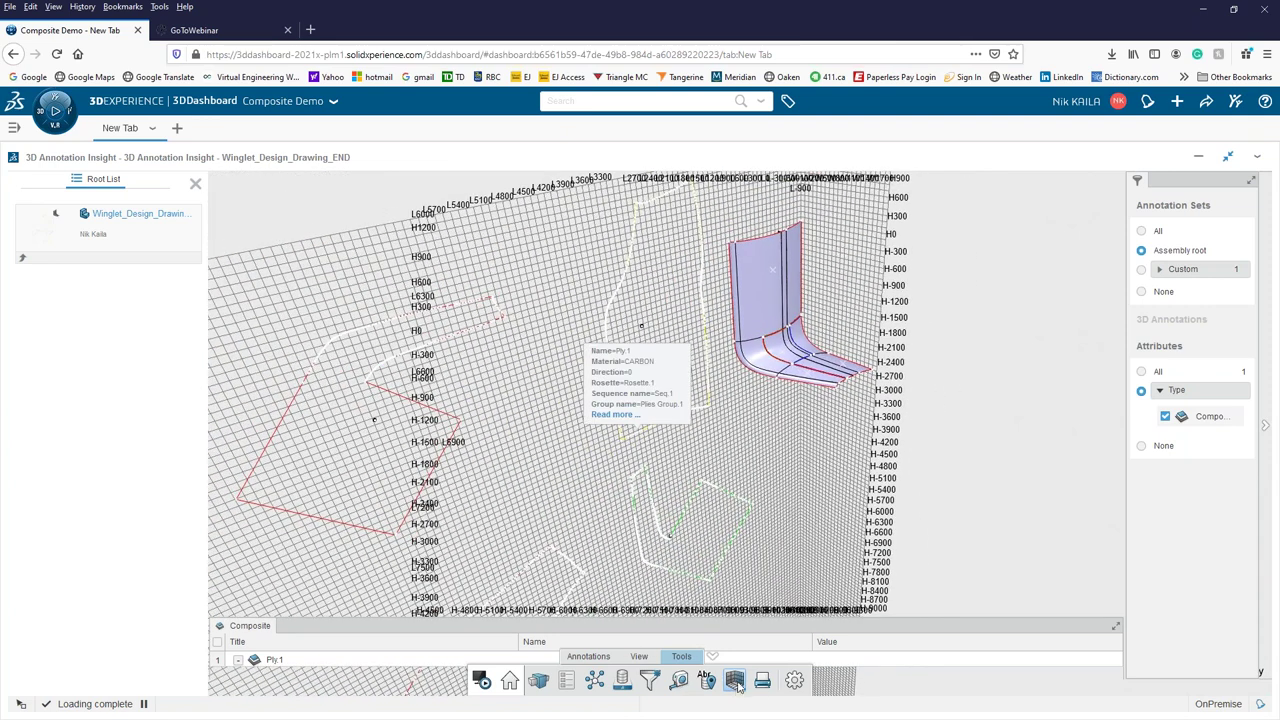
pyautogui.click(660, 680)
pyautogui.click(275, 660)
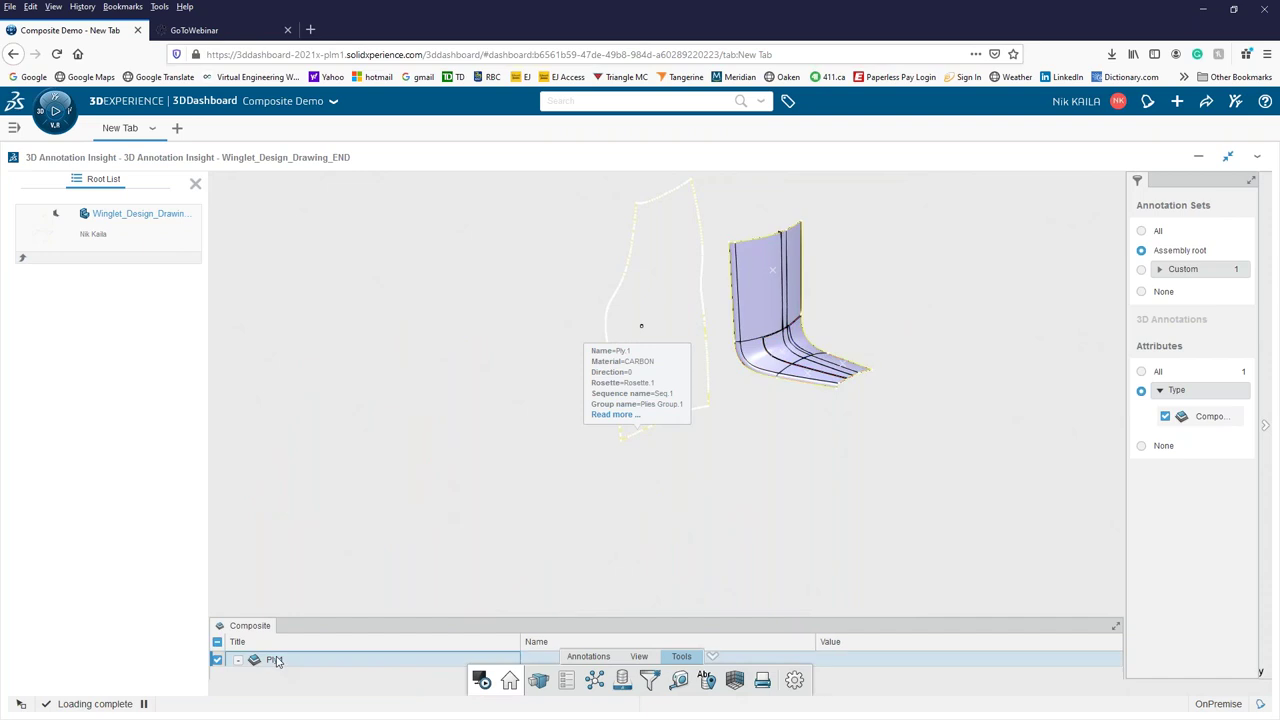
# - Measure the 1756.336mm minimum distance between two Ply.1 edges, then show the grid again
pyautogui.click(679, 680)
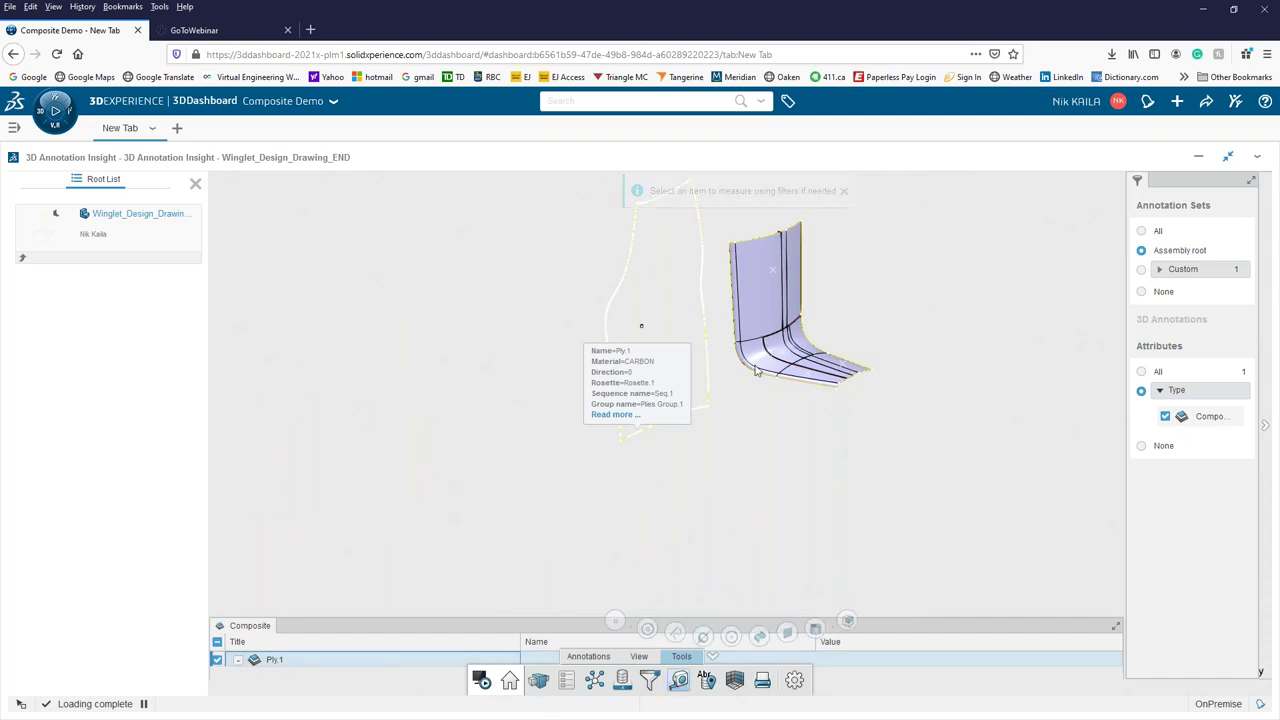
pyautogui.click(625, 437)
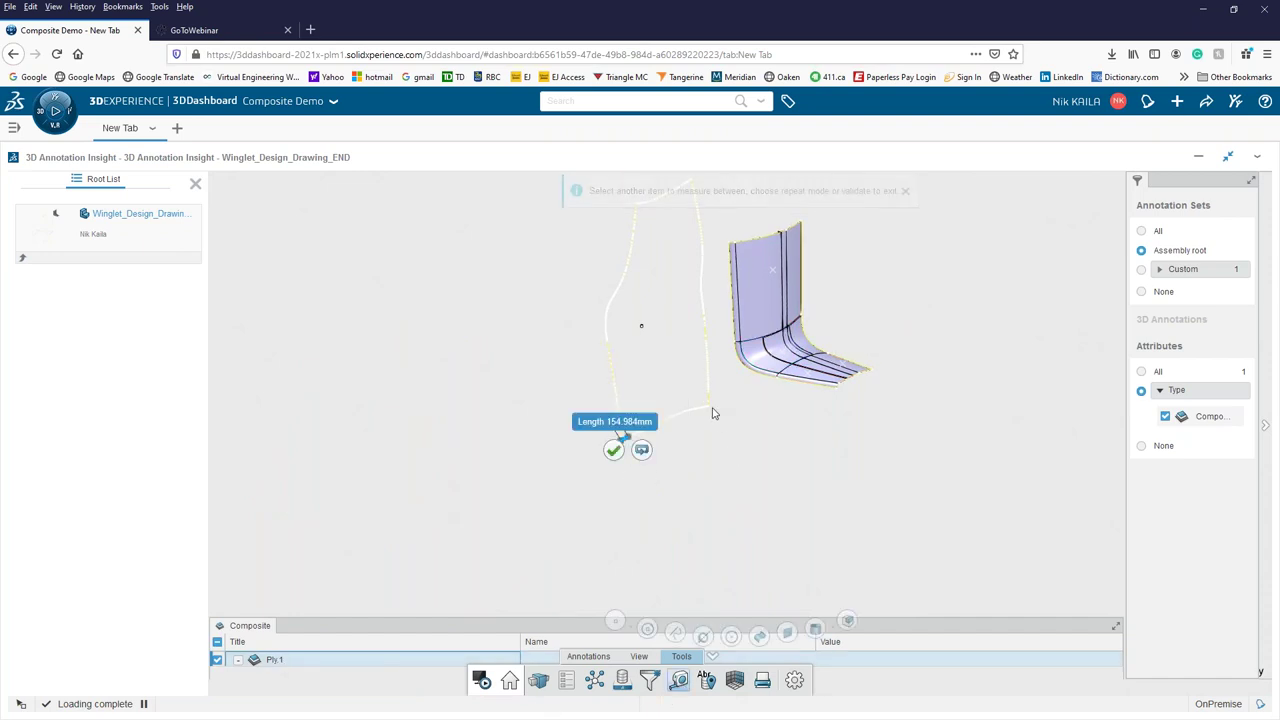
pyautogui.click(707, 411)
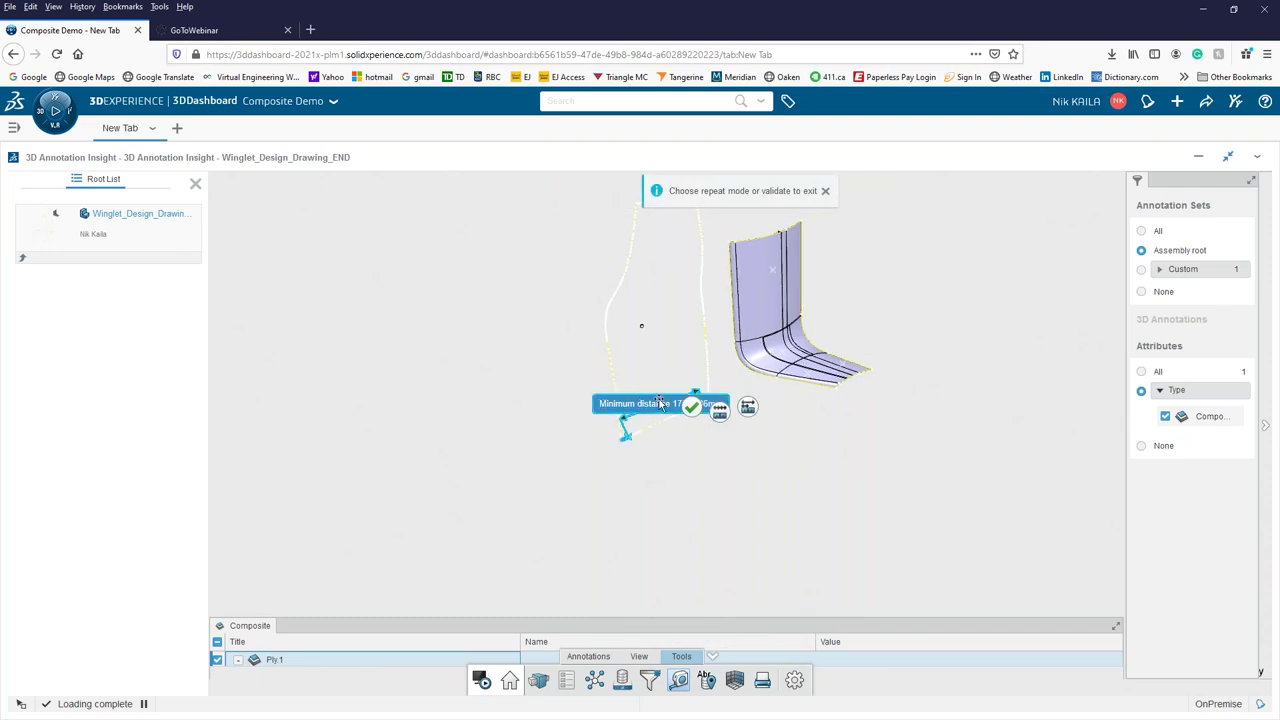
pyautogui.click(730, 517)
pyautogui.click(737, 681)
pyautogui.moveTo(758, 538)
pyautogui.mouseDown(button='middle')
pyautogui.moveTo(720, 571)
pyautogui.moveTo(746, 531)
pyautogui.mouseUp(button='middle')
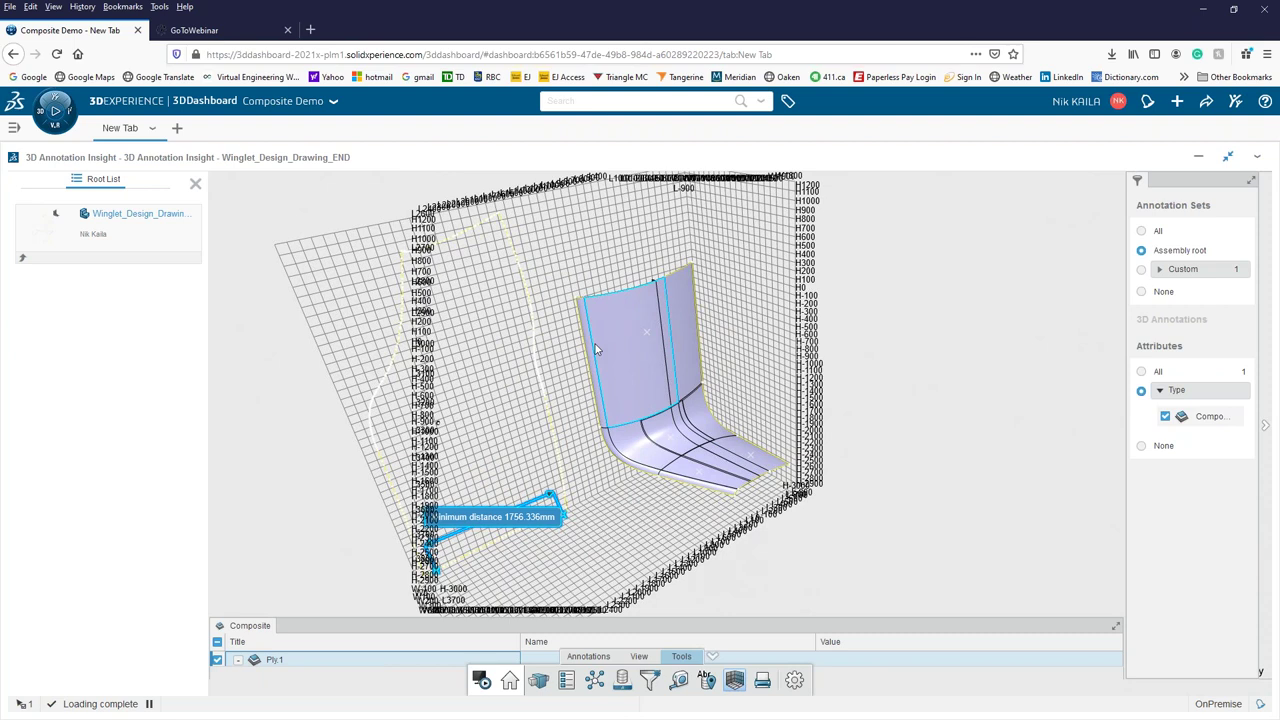
# - Orbit to a frontal view and turn the reference grid off
pyautogui.moveTo(828, 305); pyautogui.dragTo(492, 427)
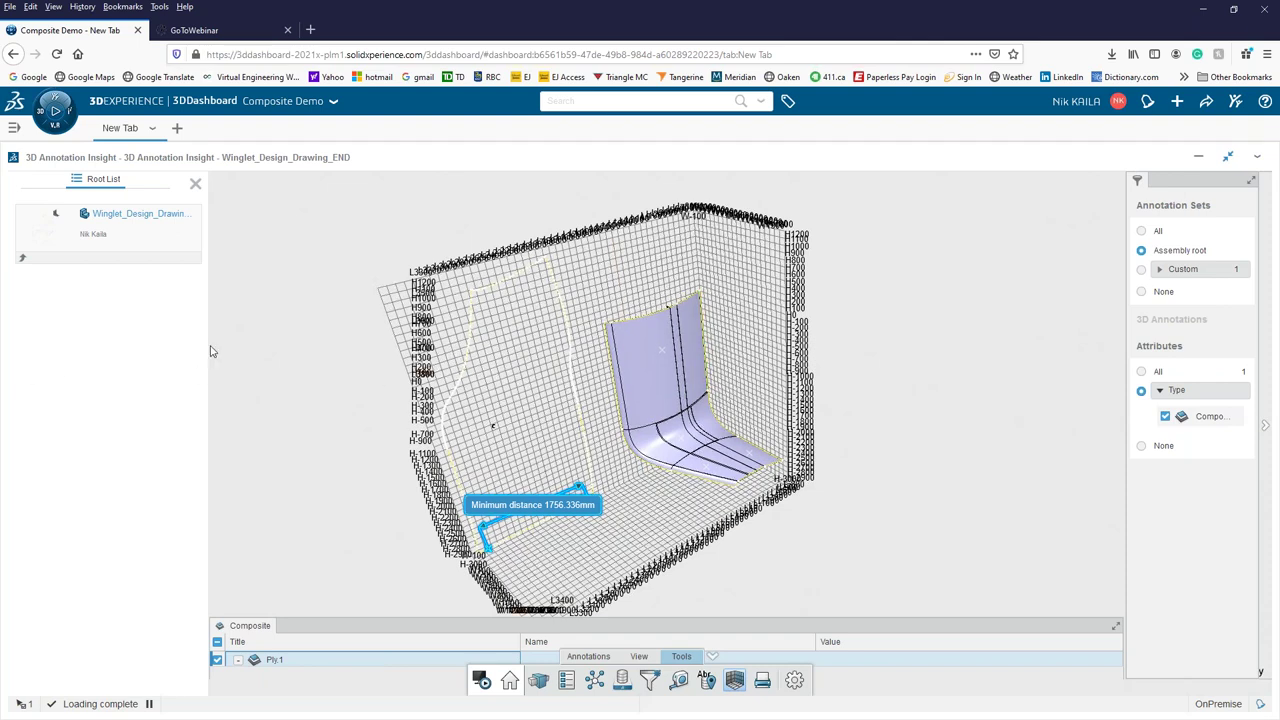
pyautogui.click(734, 680)
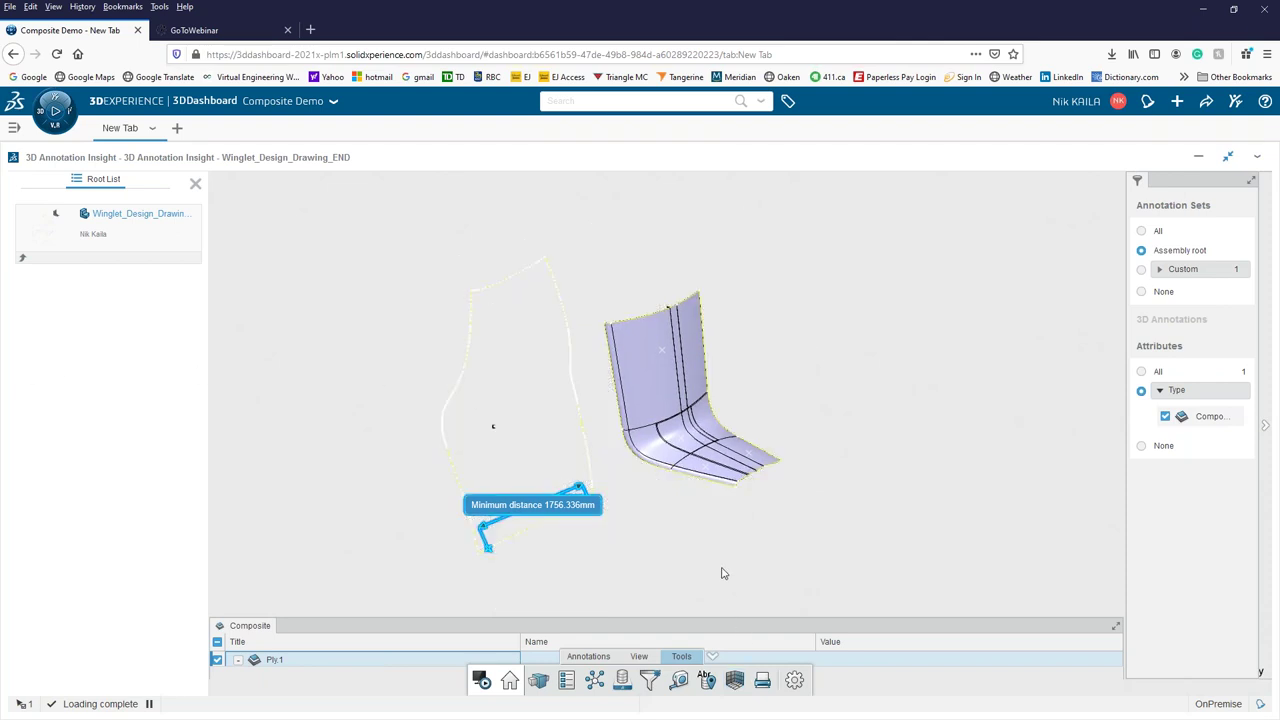